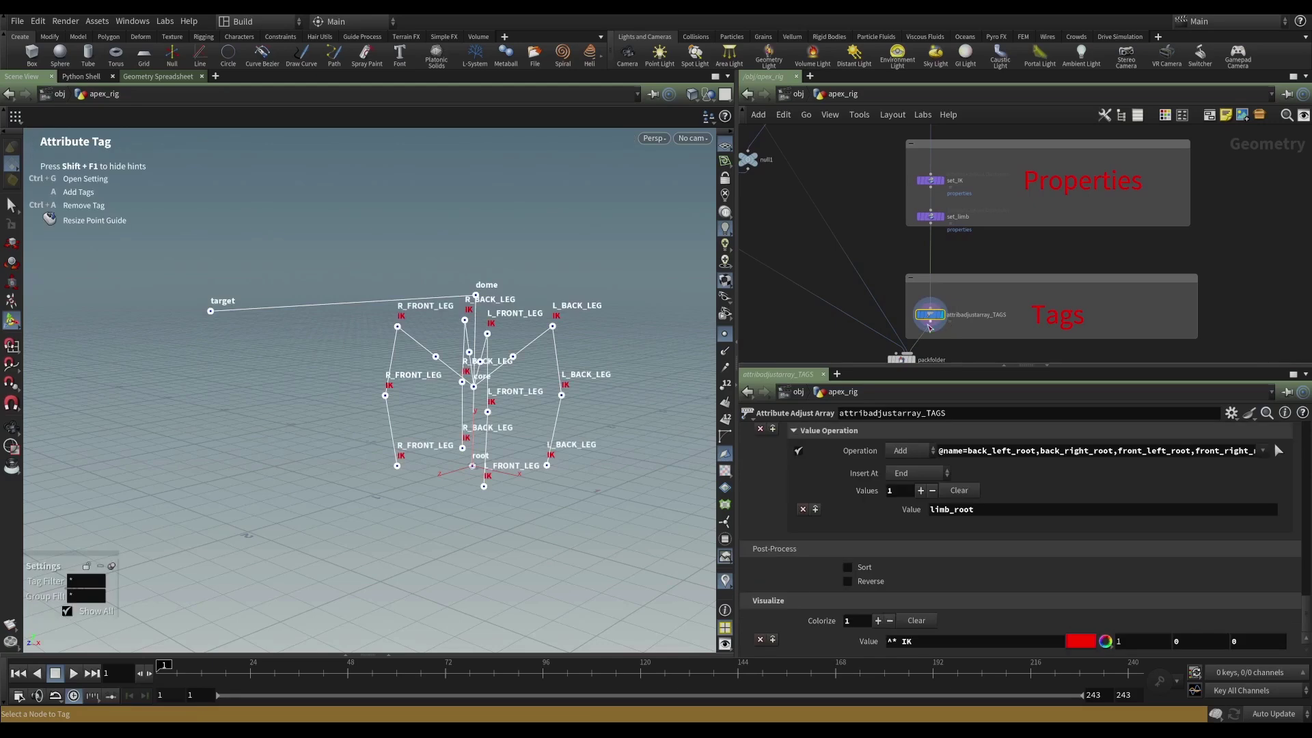
Examine the tag entries of the attribadjustarray_TAGS node and the tagged skeleton points in the viewport.
scroll(1006, 543, up, 5)
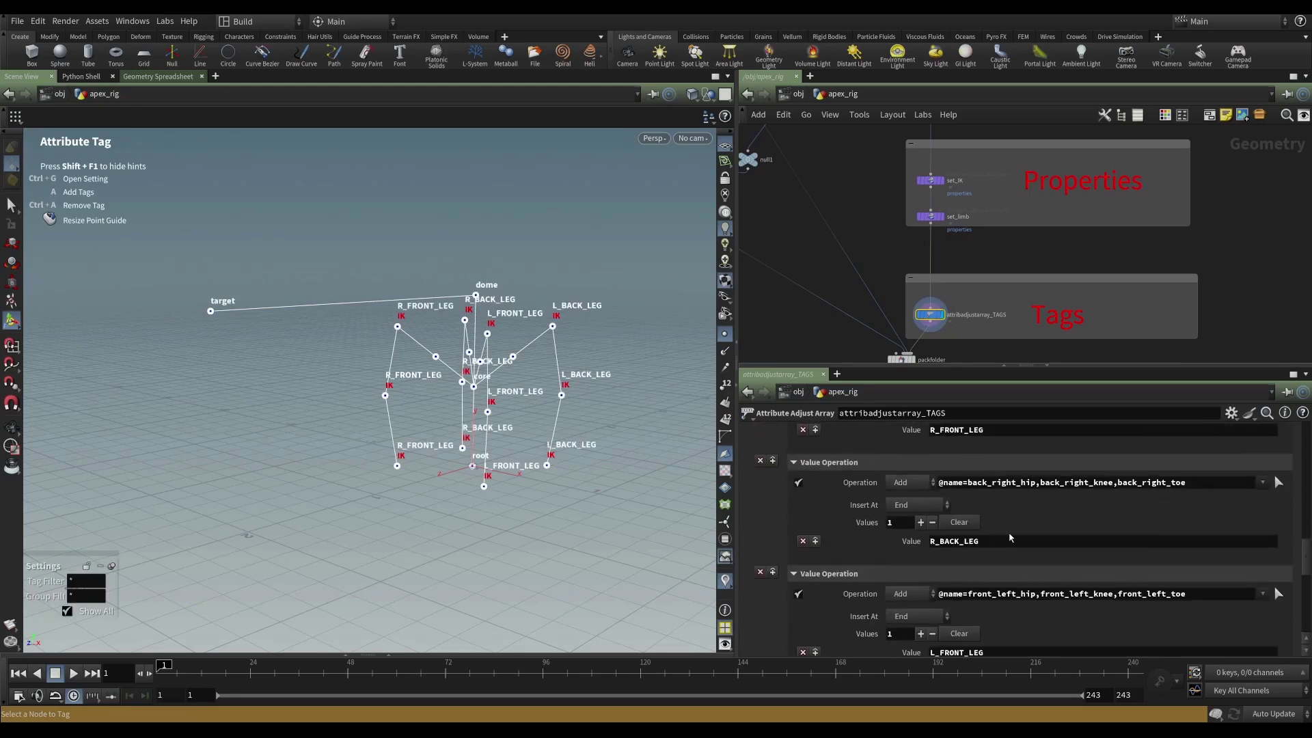
scroll(1010, 539, up, 5)
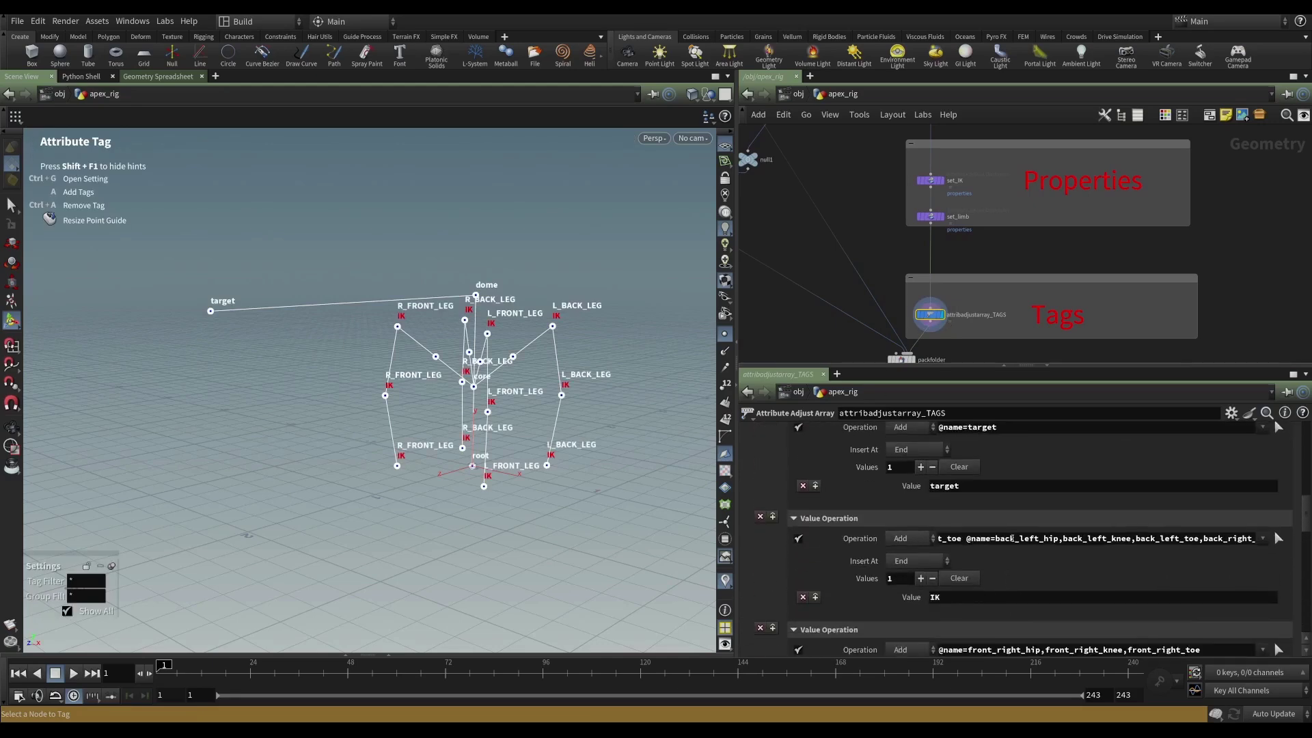
scroll(1013, 539, up, 6)
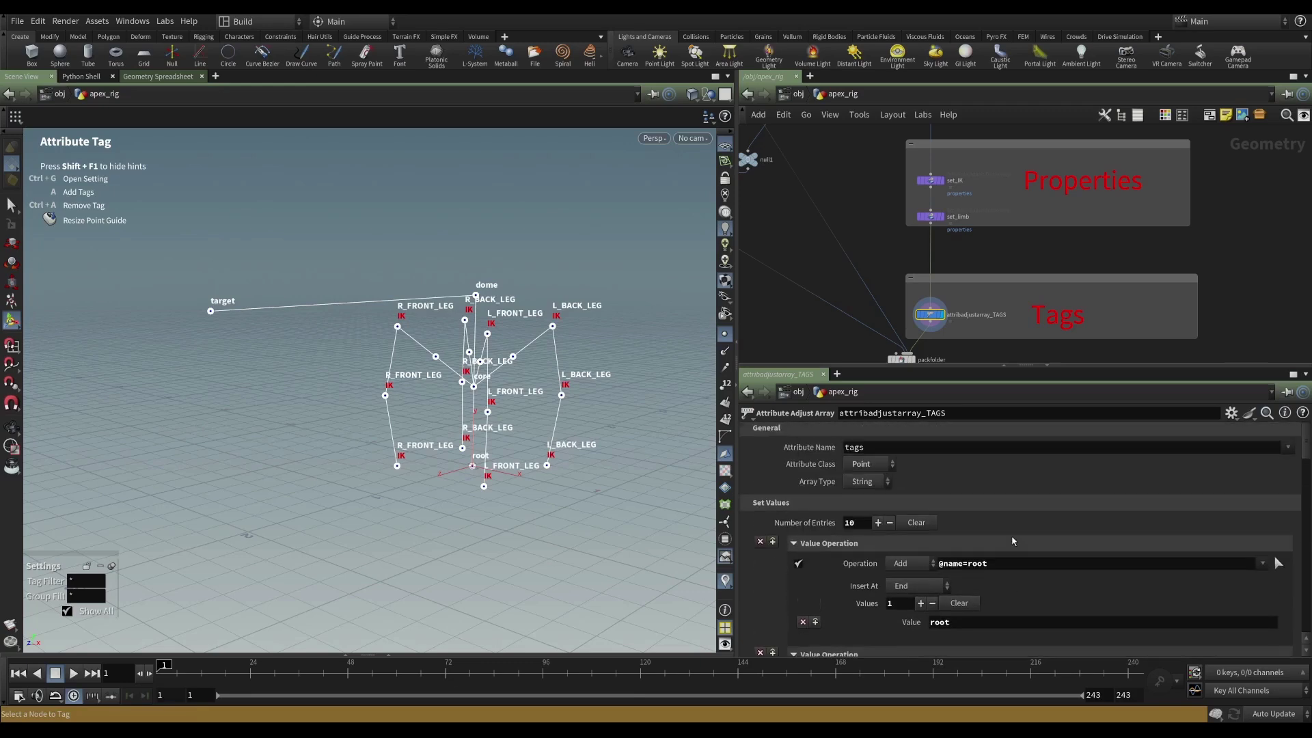
scroll(1021, 533, up, 1)
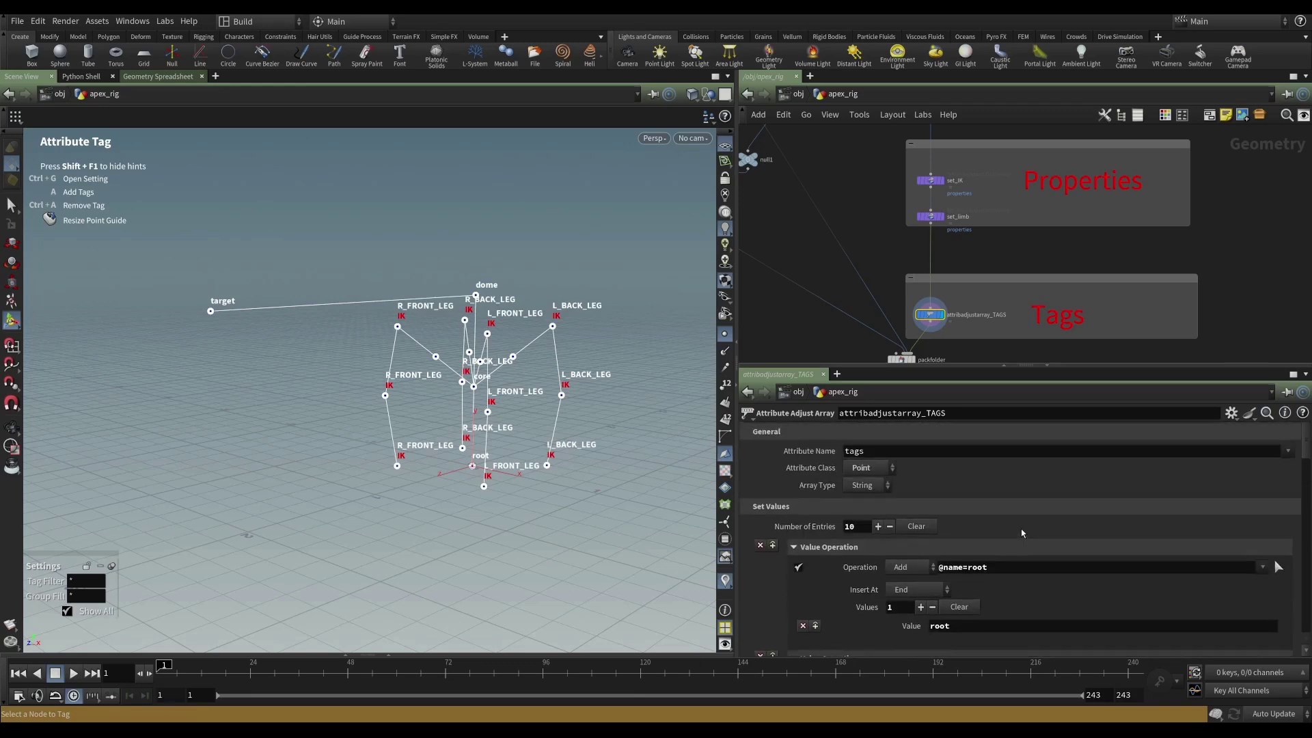
alt+drag(605, 341, 584, 339)
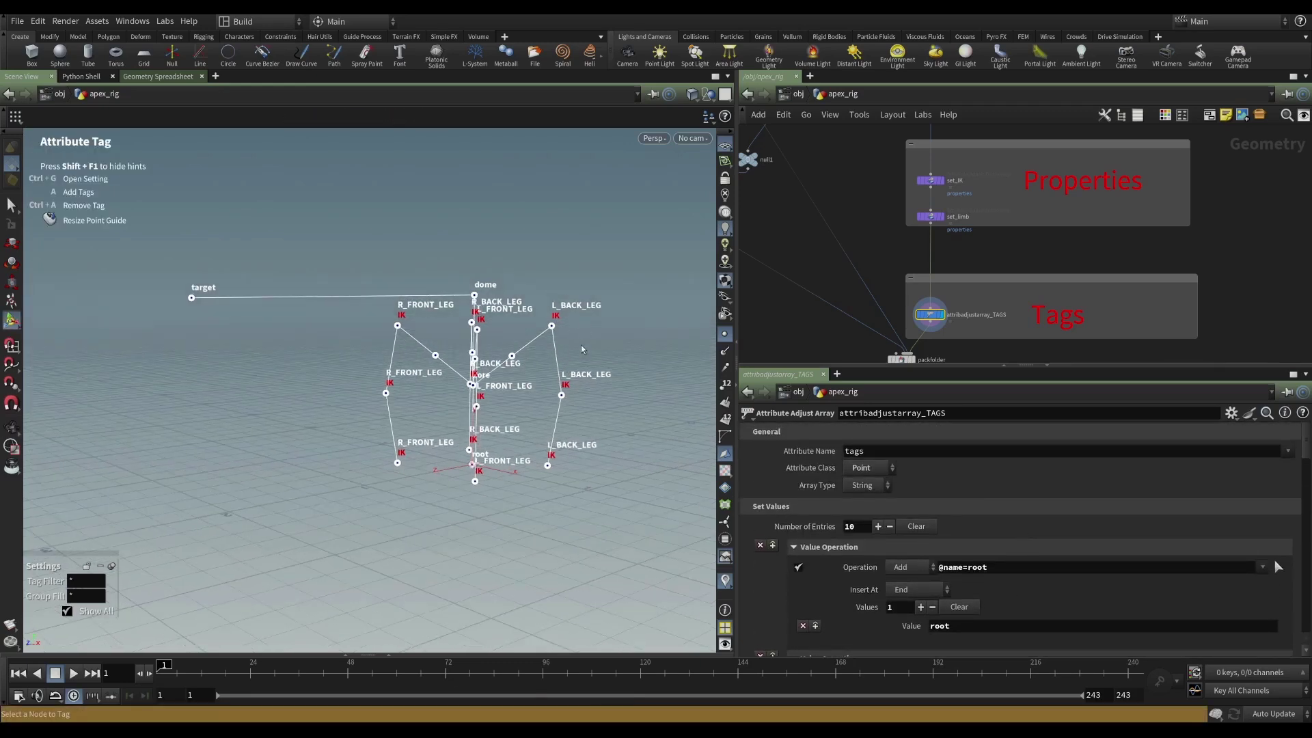
alt+drag(574, 429, 561, 363)
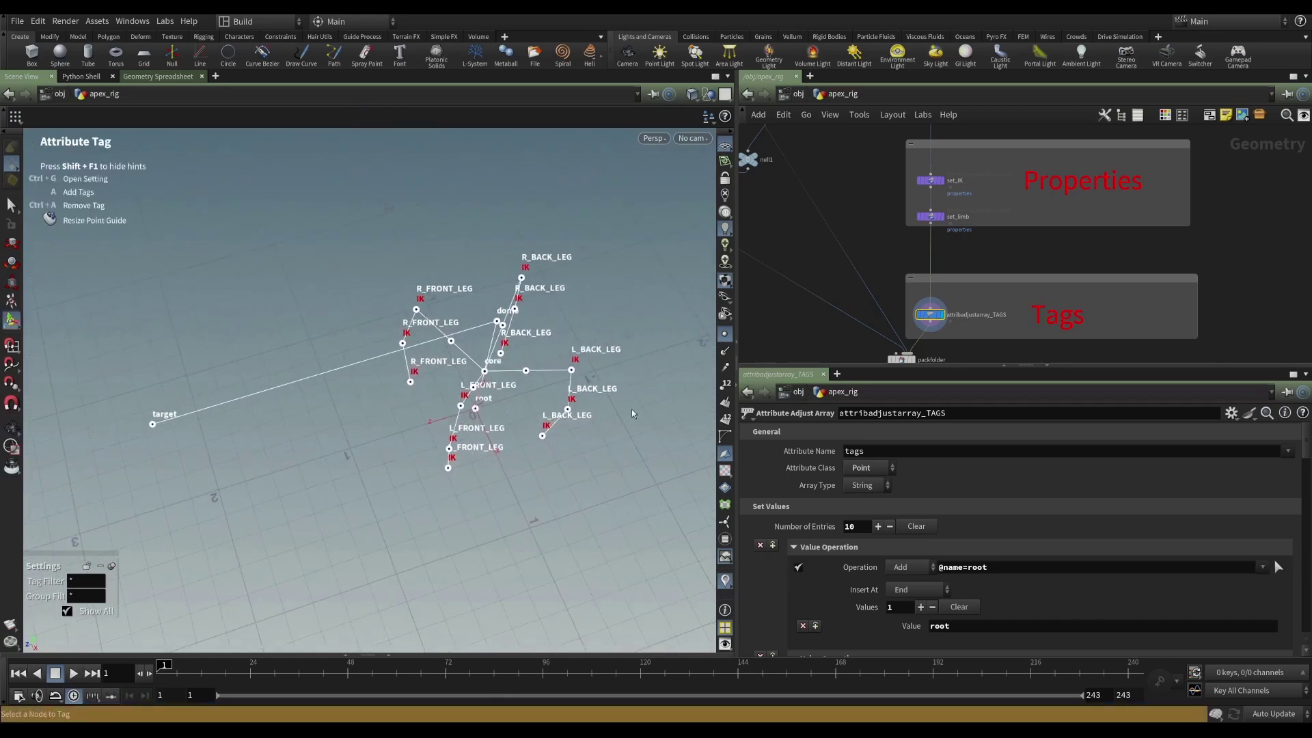
key(Escape)
drag(559, 413, 548, 269)
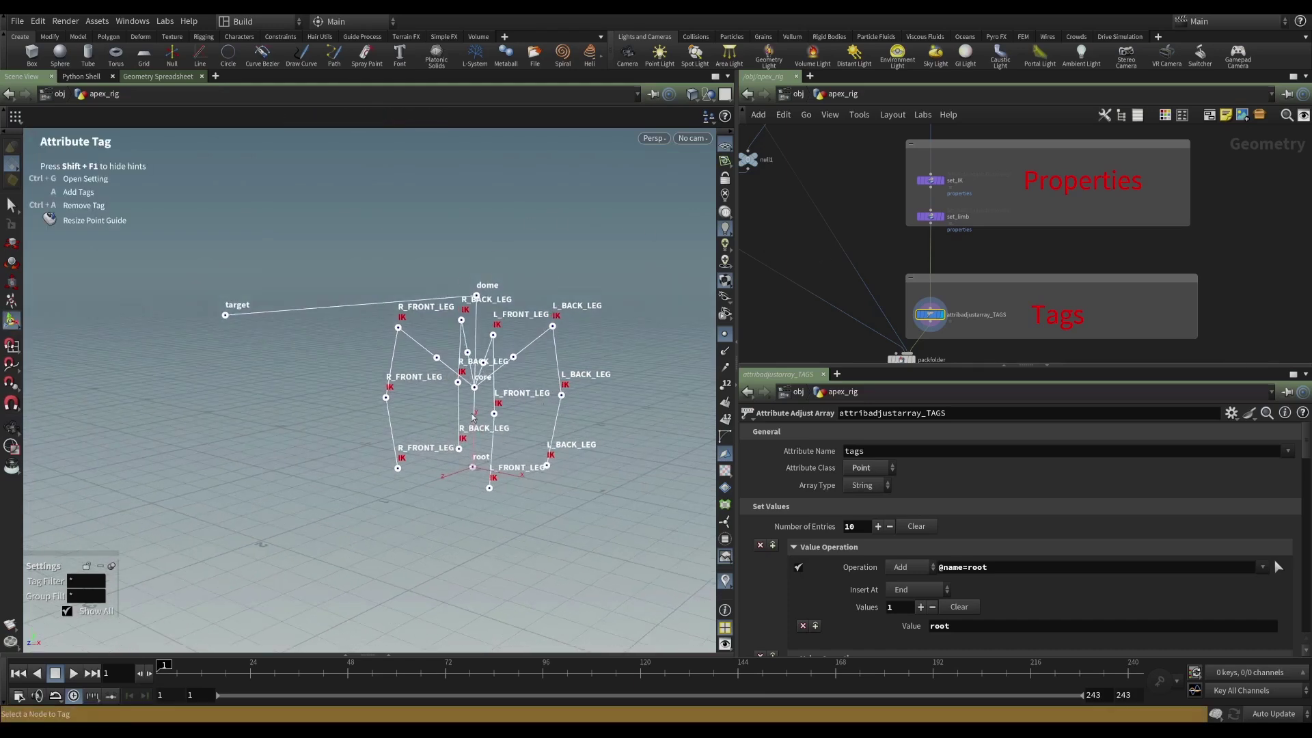
scroll(943, 168, up, 3)
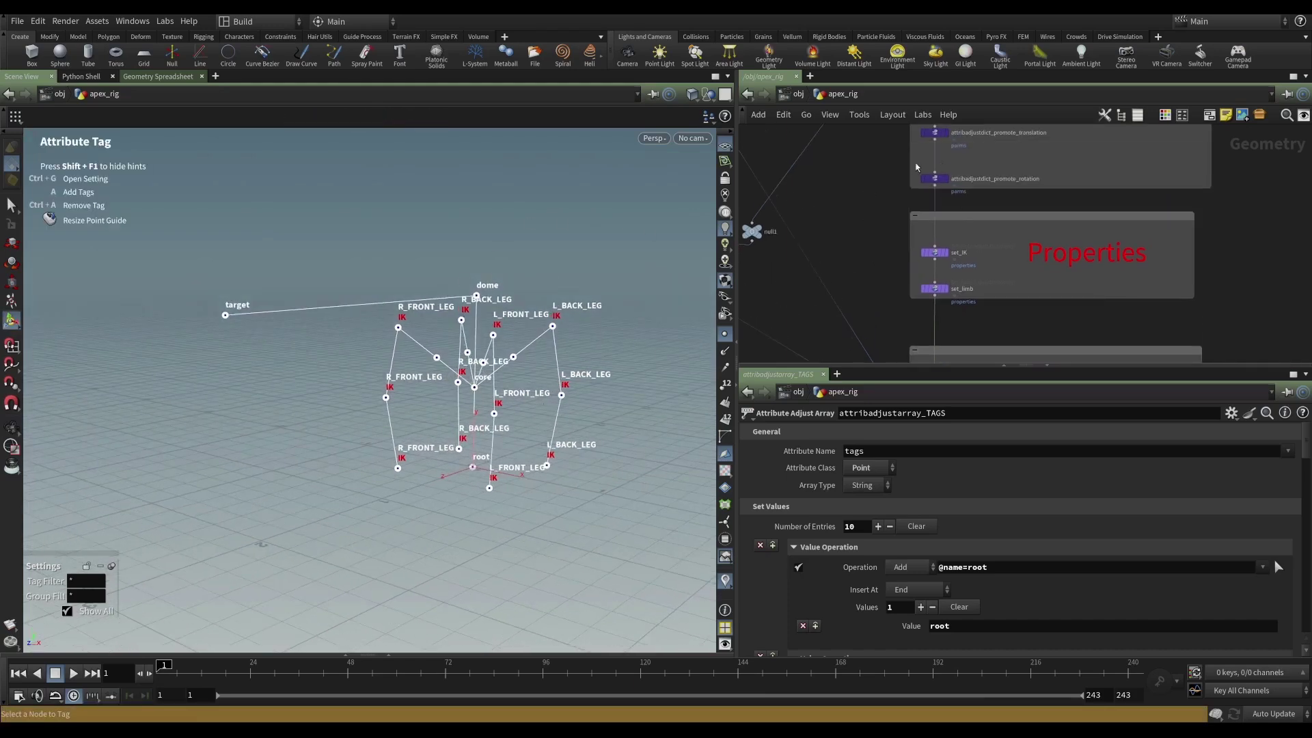
scroll(888, 268, down, 3)
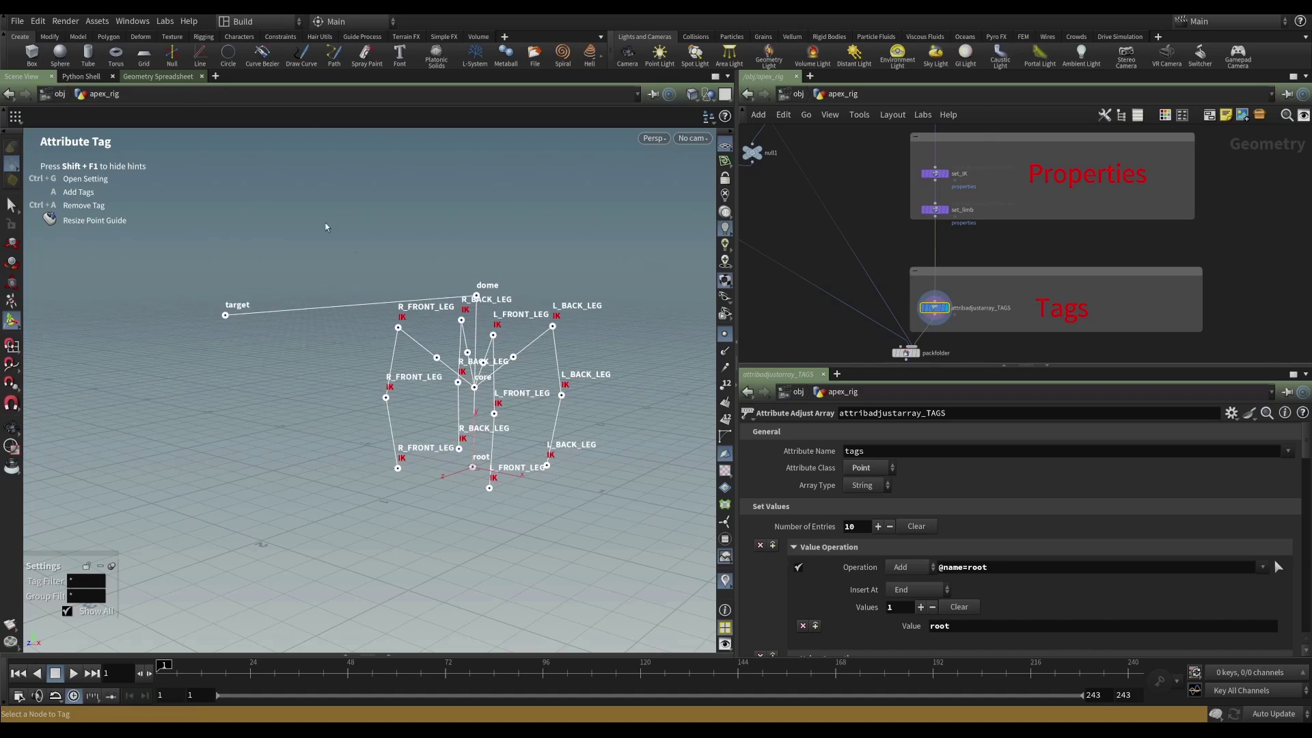
Examine the tags and point attributes of attribadjustarray_TAGS in the Geometry Spreadsheet, widening the tags column to read its values.
key(Escape)
click(164, 76)
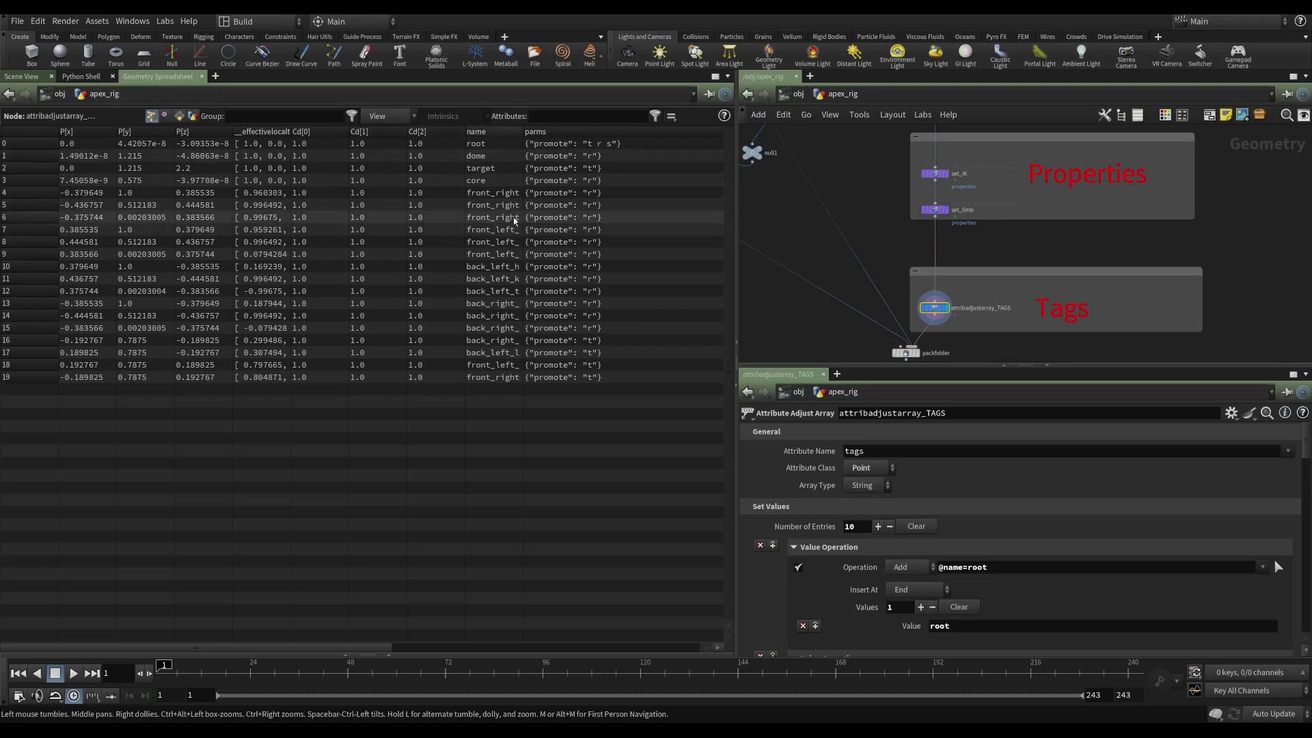
drag(360, 649, 567, 648)
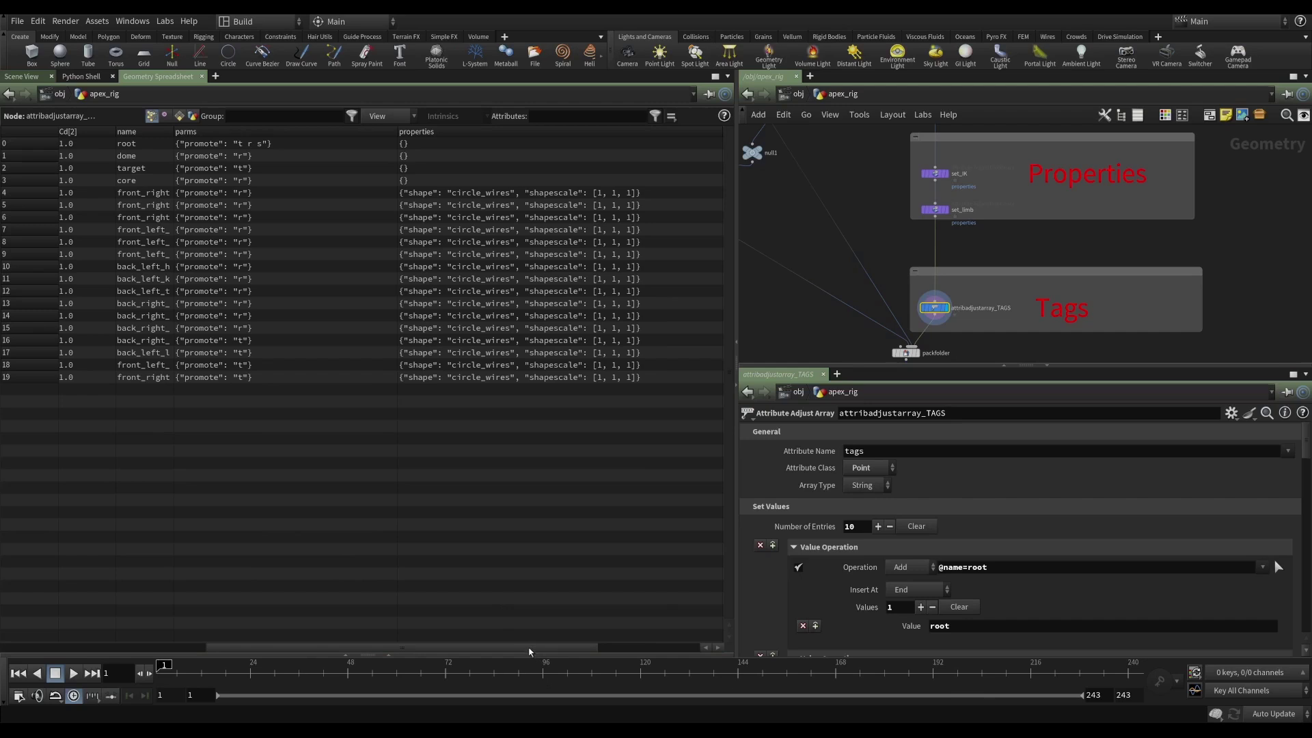
drag(528, 651, 631, 651)
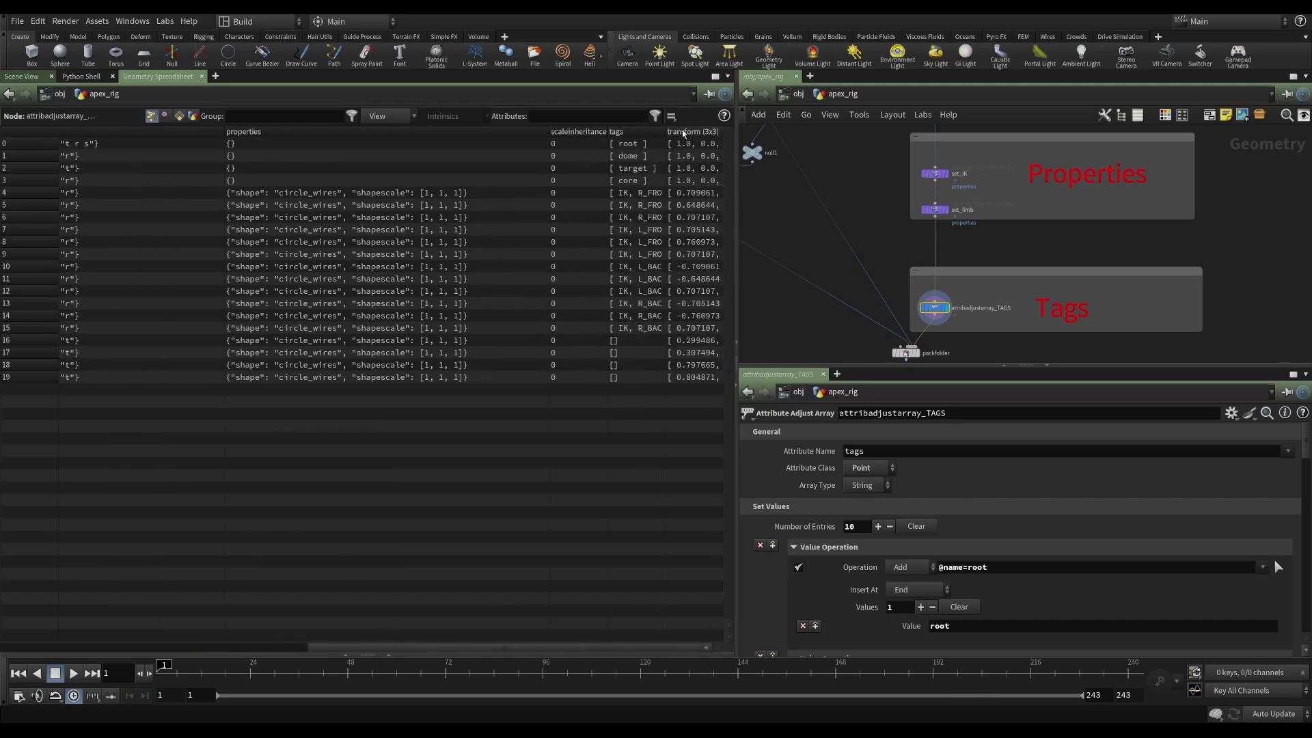
drag(667, 131, 711, 133)
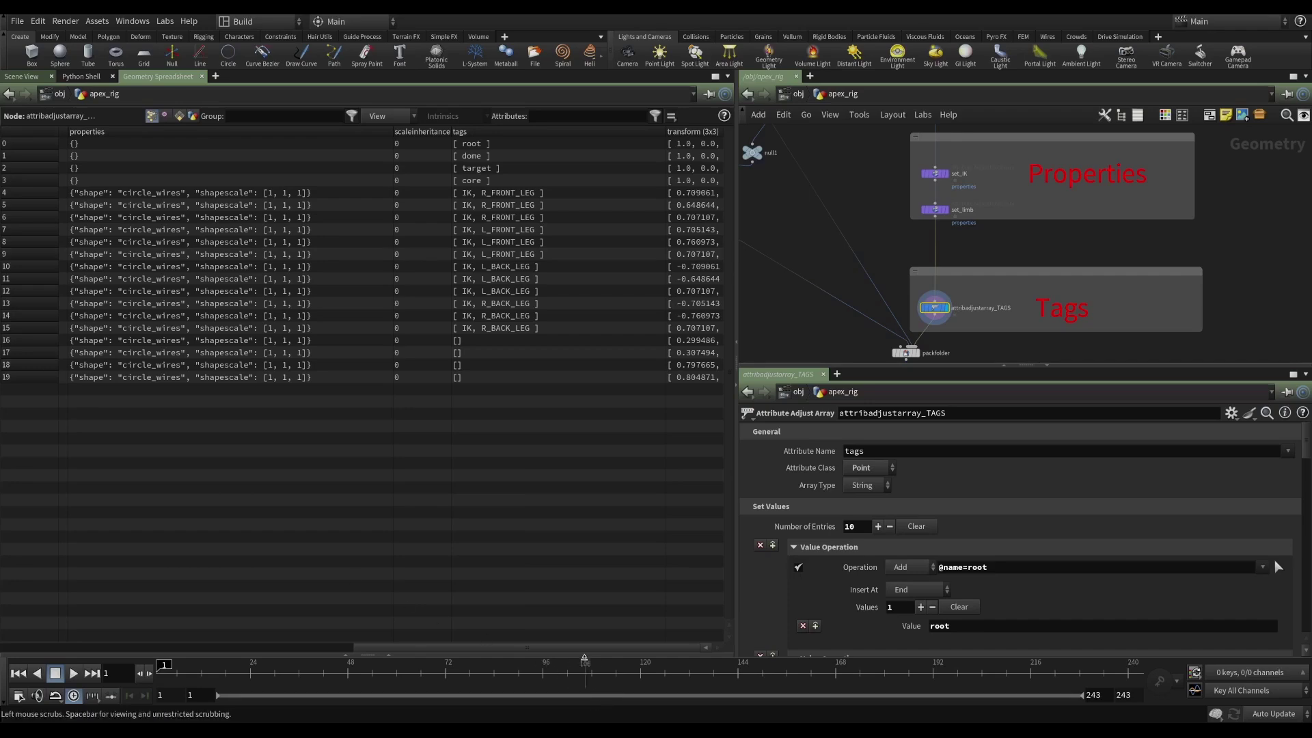
drag(582, 648, 229, 648)
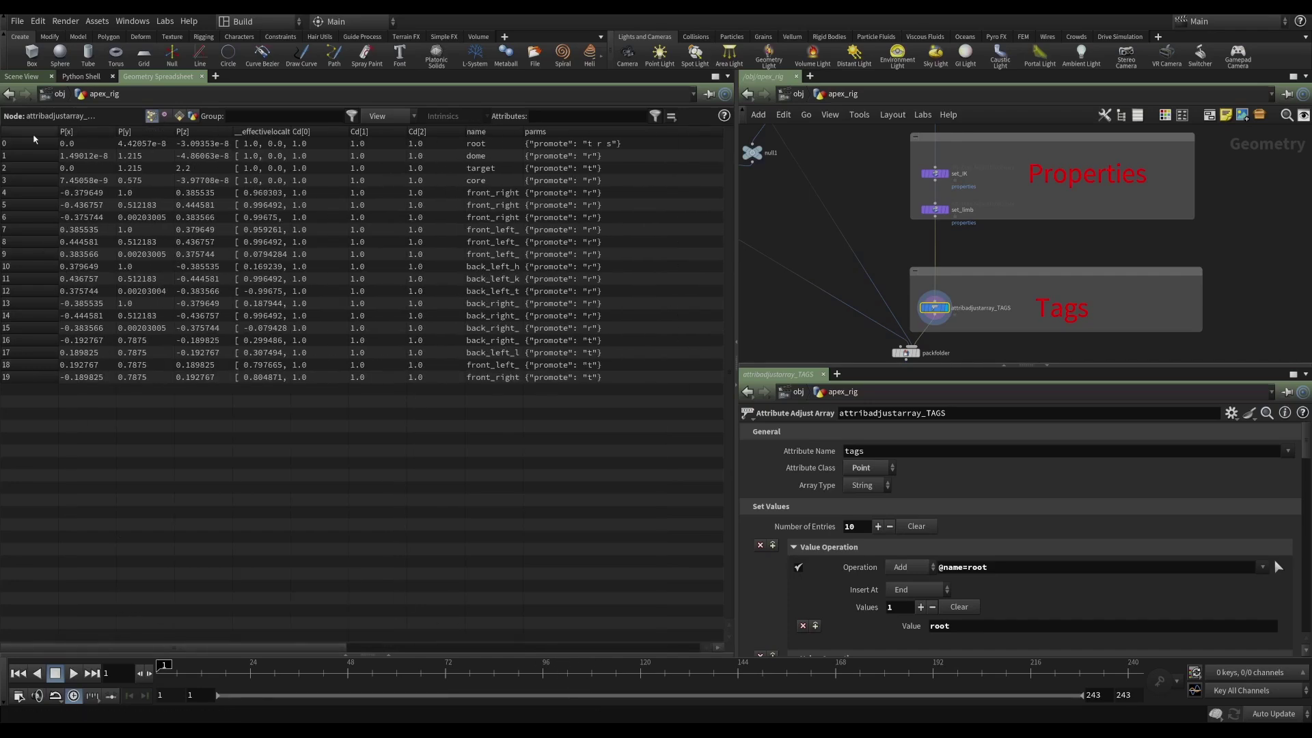
Return to the scene view, inspect the packfolder node's inputs and display its packed geometry.
click(22, 76)
scroll(955, 336, up, 3)
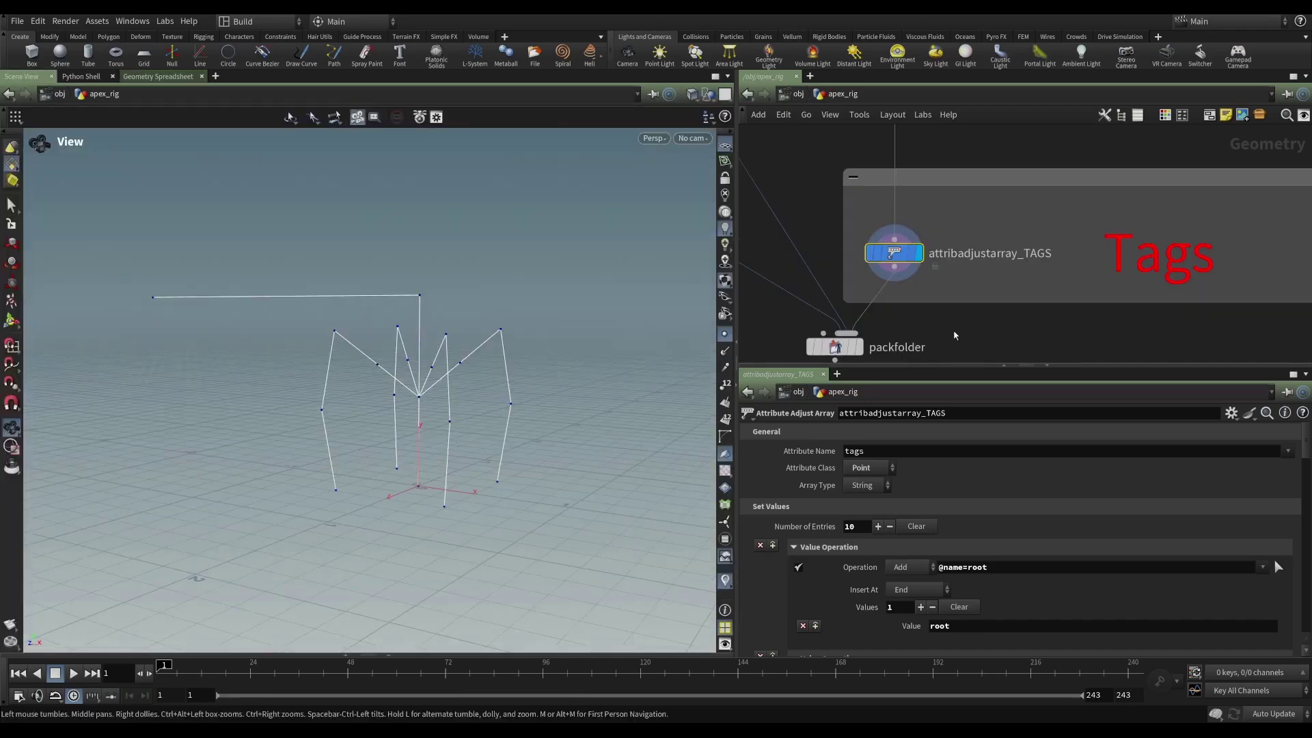
middle_drag(955, 232, 1083, 206)
click(969, 325)
scroll(868, 304, down, 1)
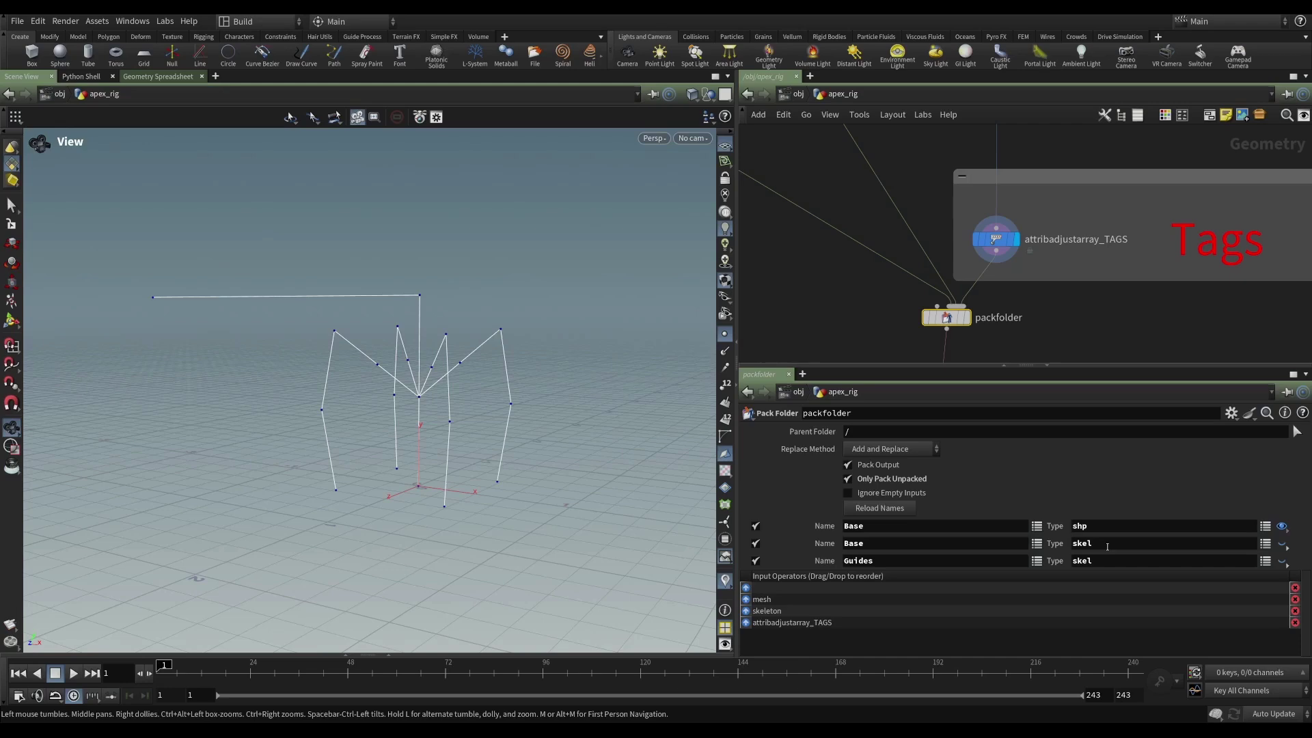
click(966, 317)
mouse_move(468, 372)
mouse_down()
mouse_move(595, 369)
mouse_move(380, 367)
mouse_move(539, 366)
mouse_move(482, 374)
mouse_up()
scroll(481, 375, up, 5)
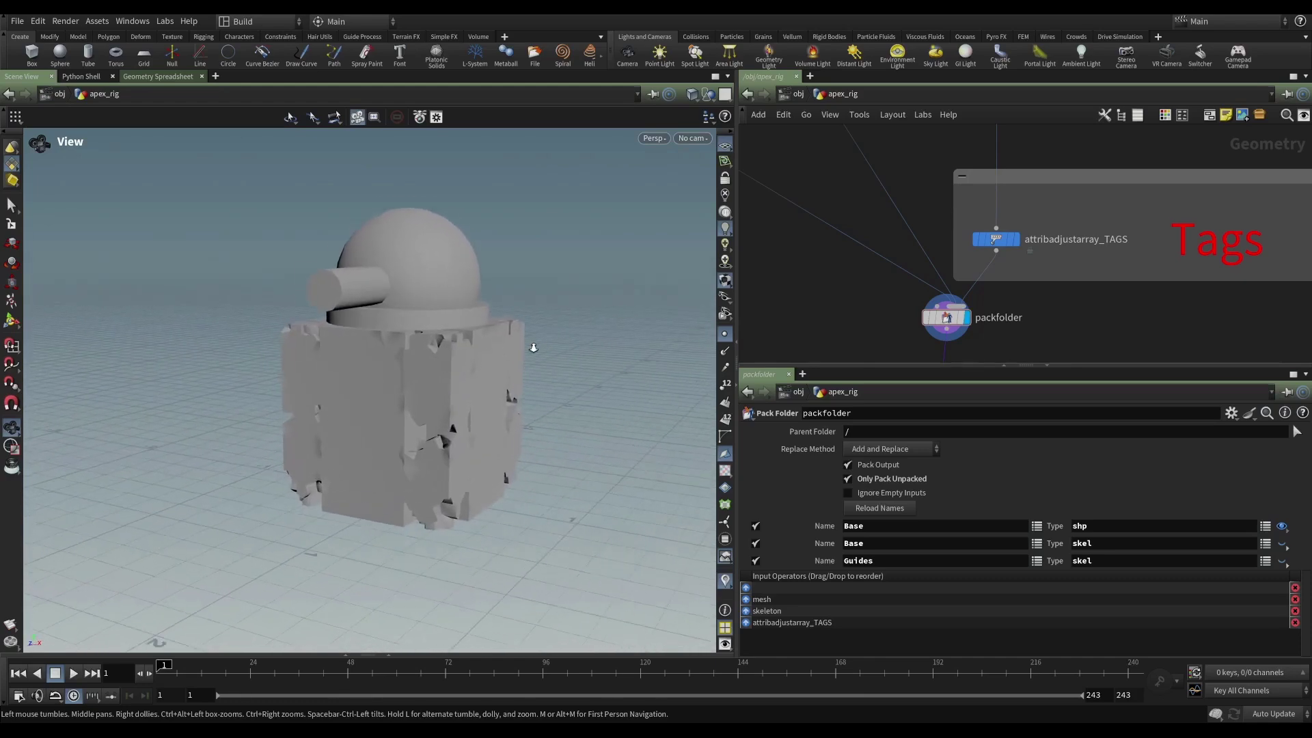
scroll(819, 314, down, 3)
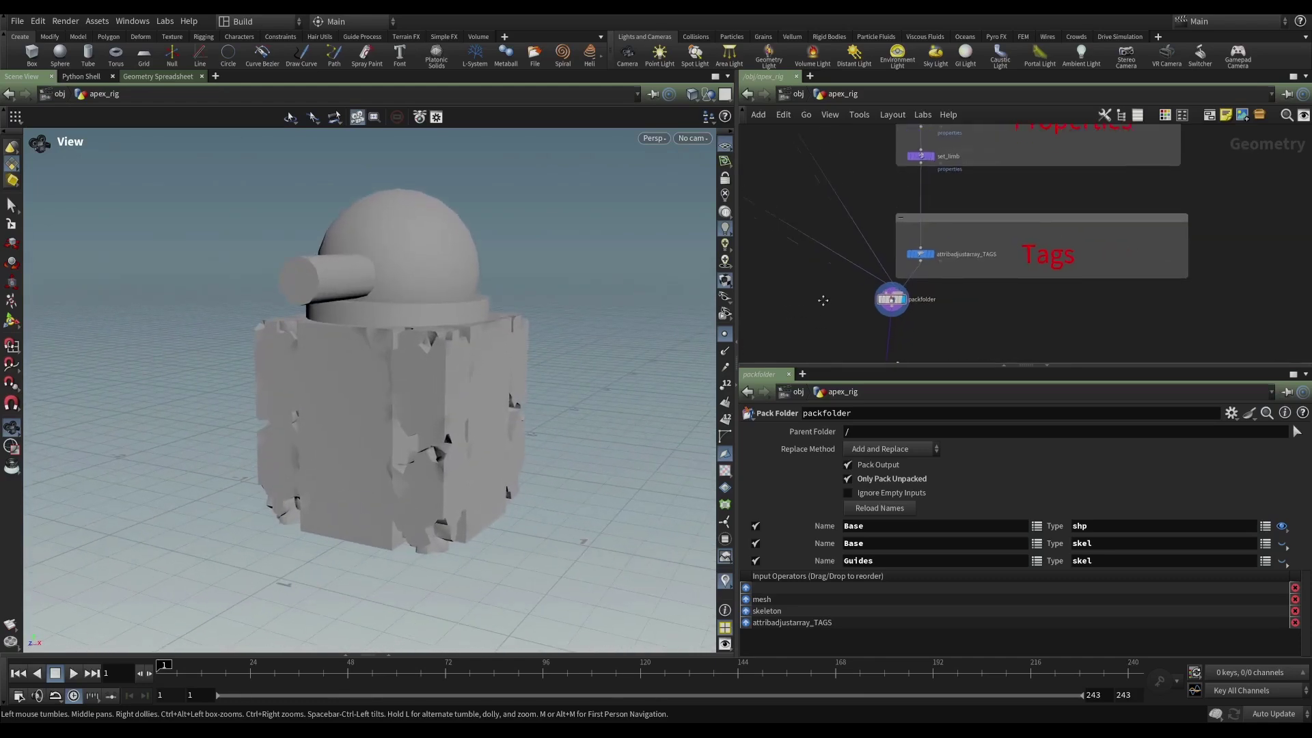
Inspect the parameters of the autorigcomponent_FKTRANSFORM_trs and autorigcomponent_DEFORM nodes below packfolder.
middle_drag(820, 314, 854, 181)
scroll(866, 248, up, 3)
middle_drag(866, 247, 860, 239)
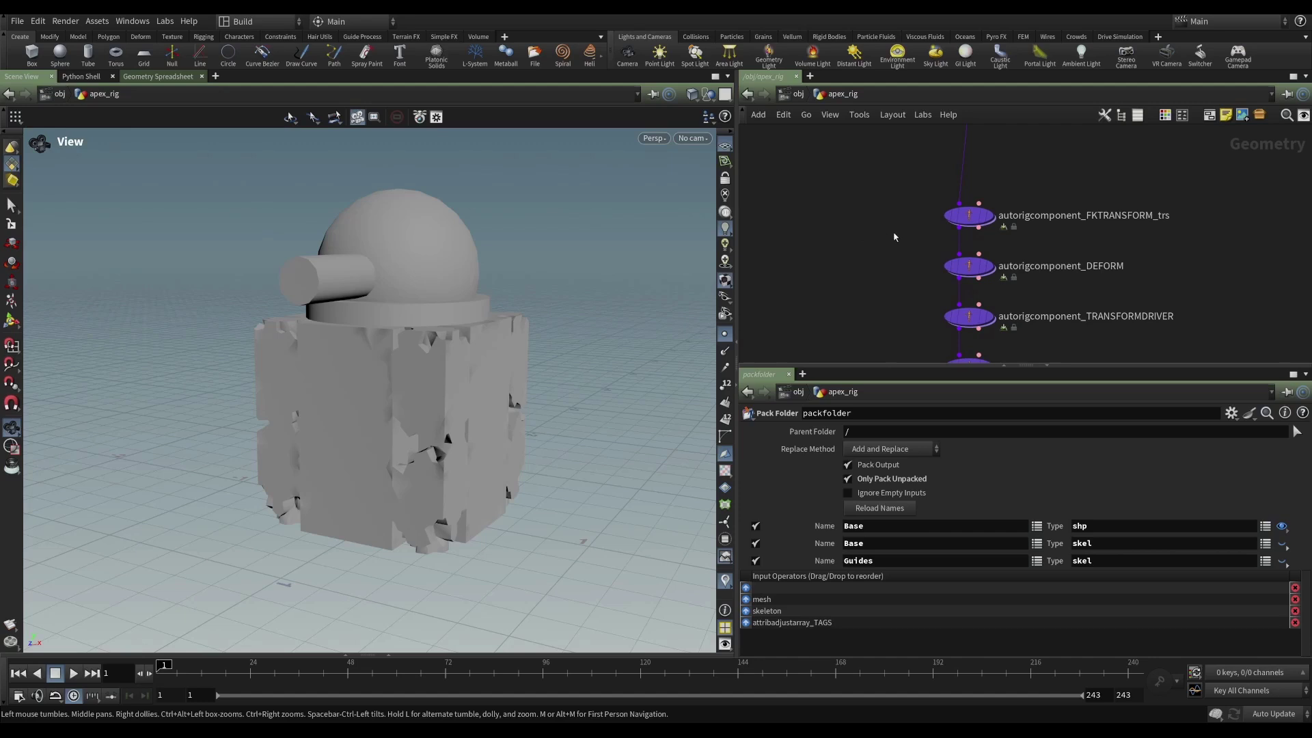
click(970, 217)
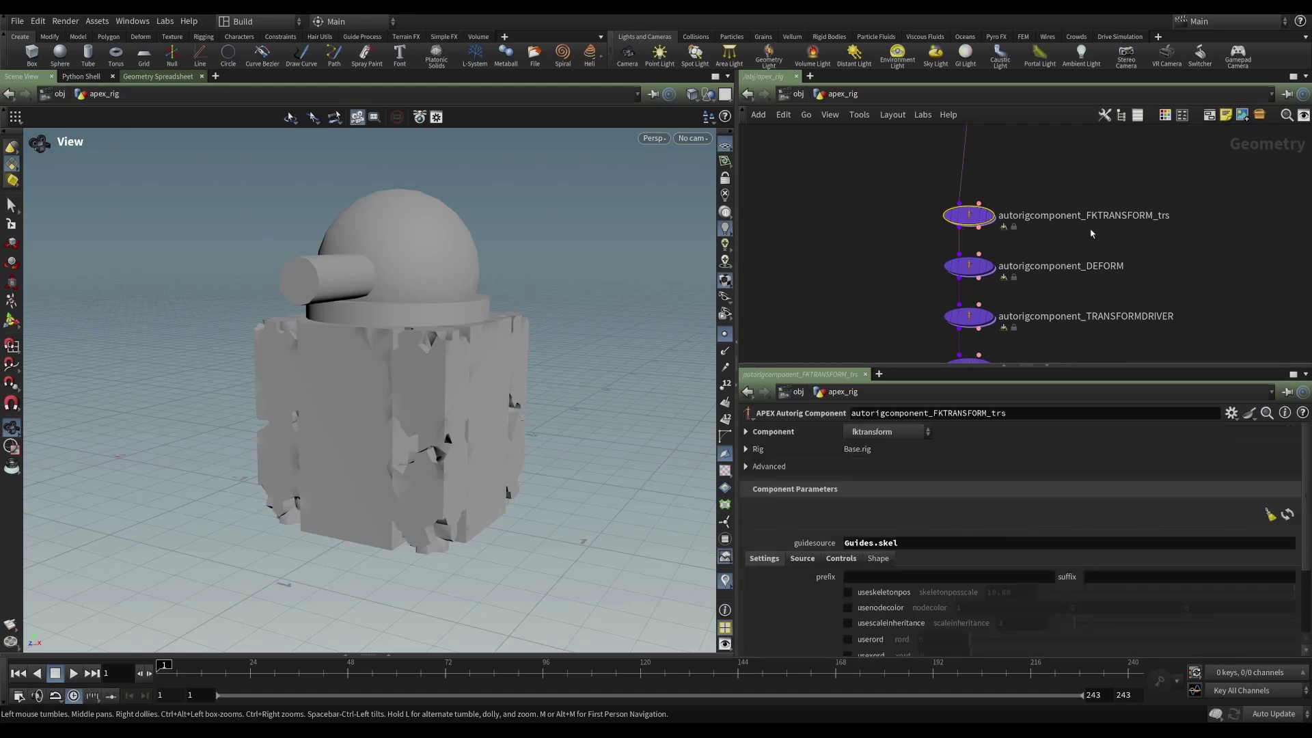
click(967, 273)
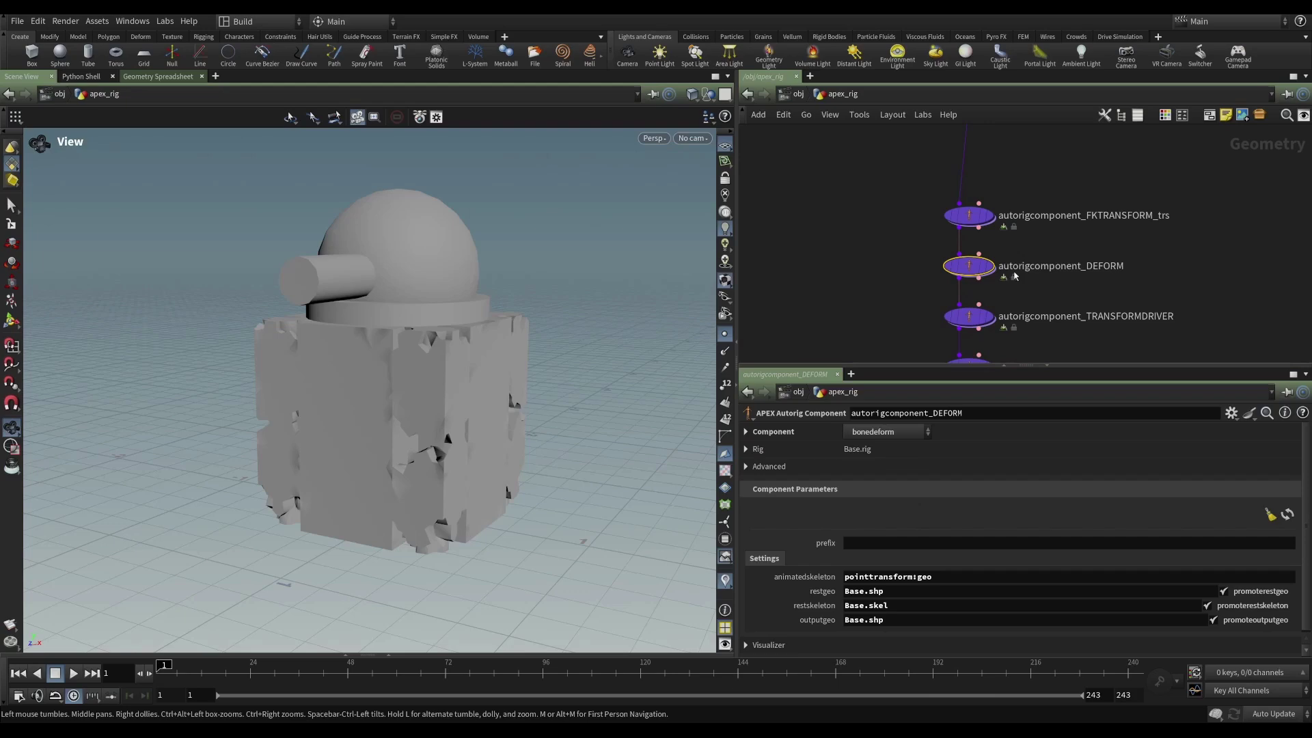
Display the autorigcomponent_DEFORM output and view the rig in the Animate state.
click(991, 266)
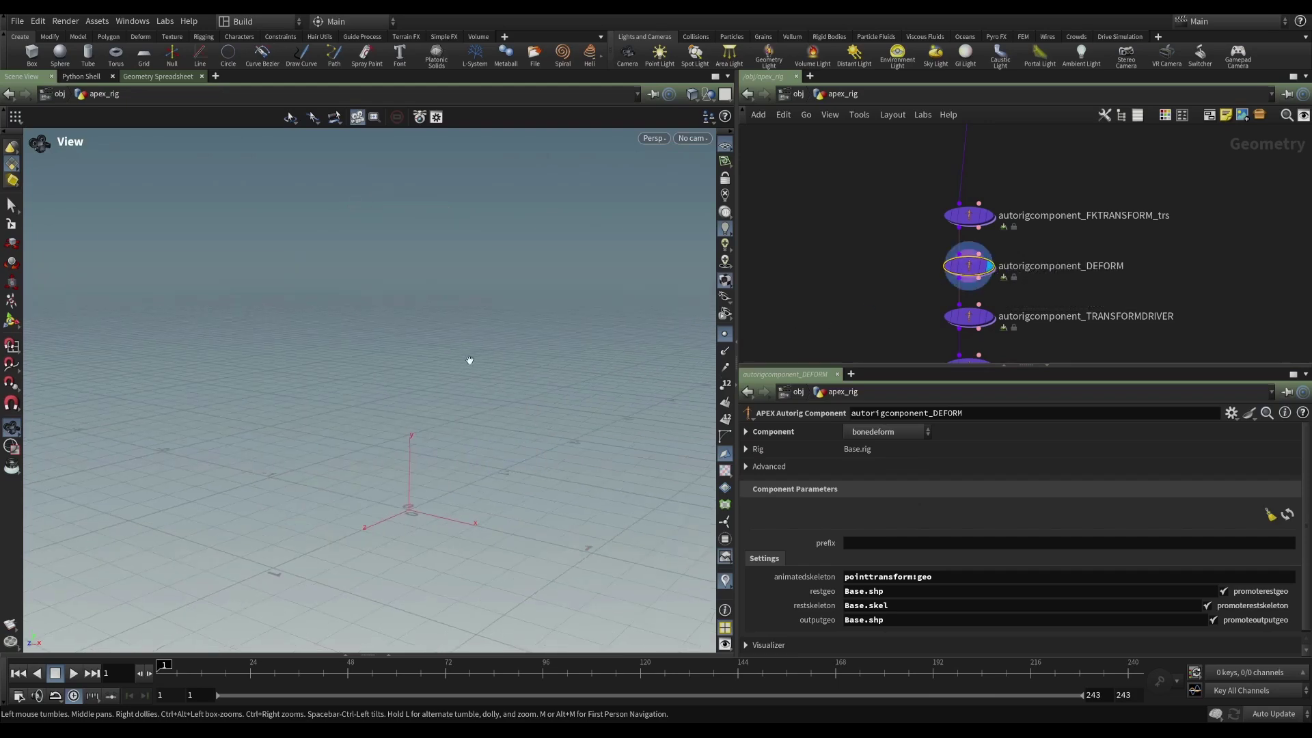
key(ctrl+r)
alt+drag(425, 375, 520, 414)
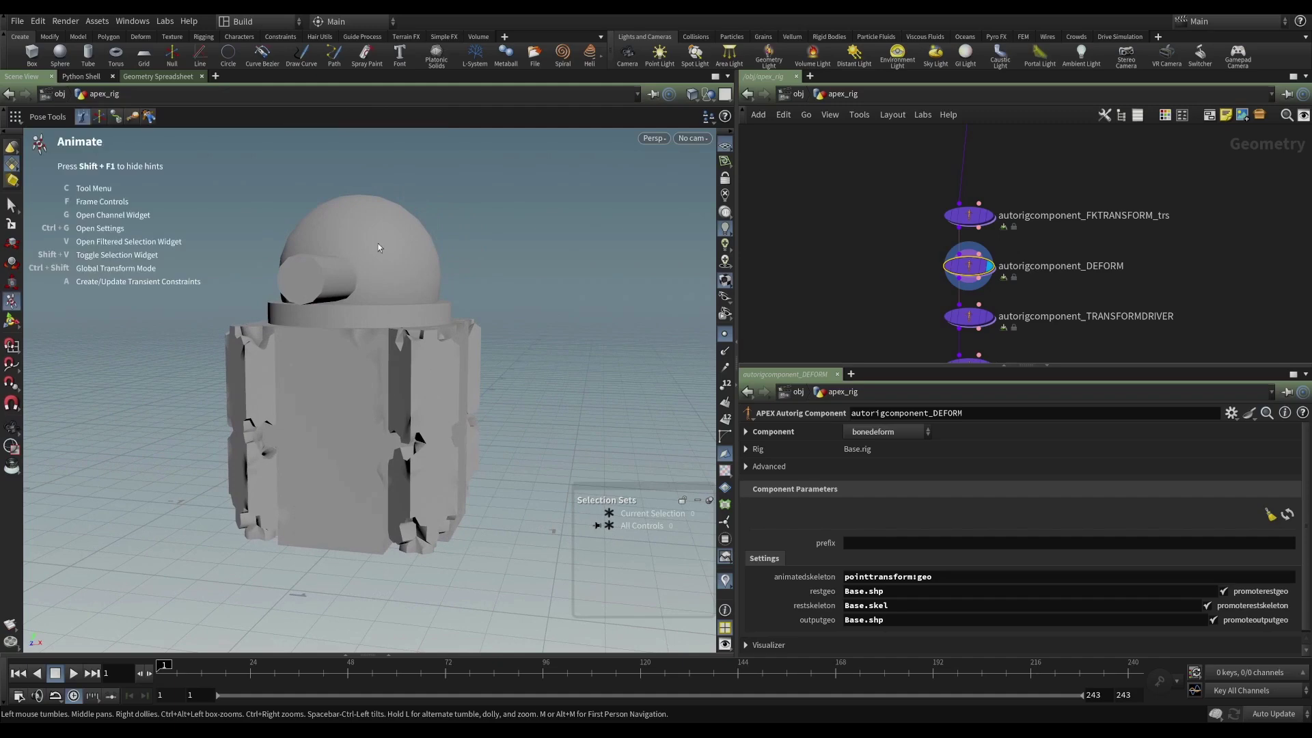
Select the autorigcomponent_TRANSFORMDRIVER node, enlarge its parameter pane and display its output.
click(879, 314)
middle_drag(886, 319, 883, 255)
scroll(883, 254, up, 1)
scroll(877, 259, up, 2)
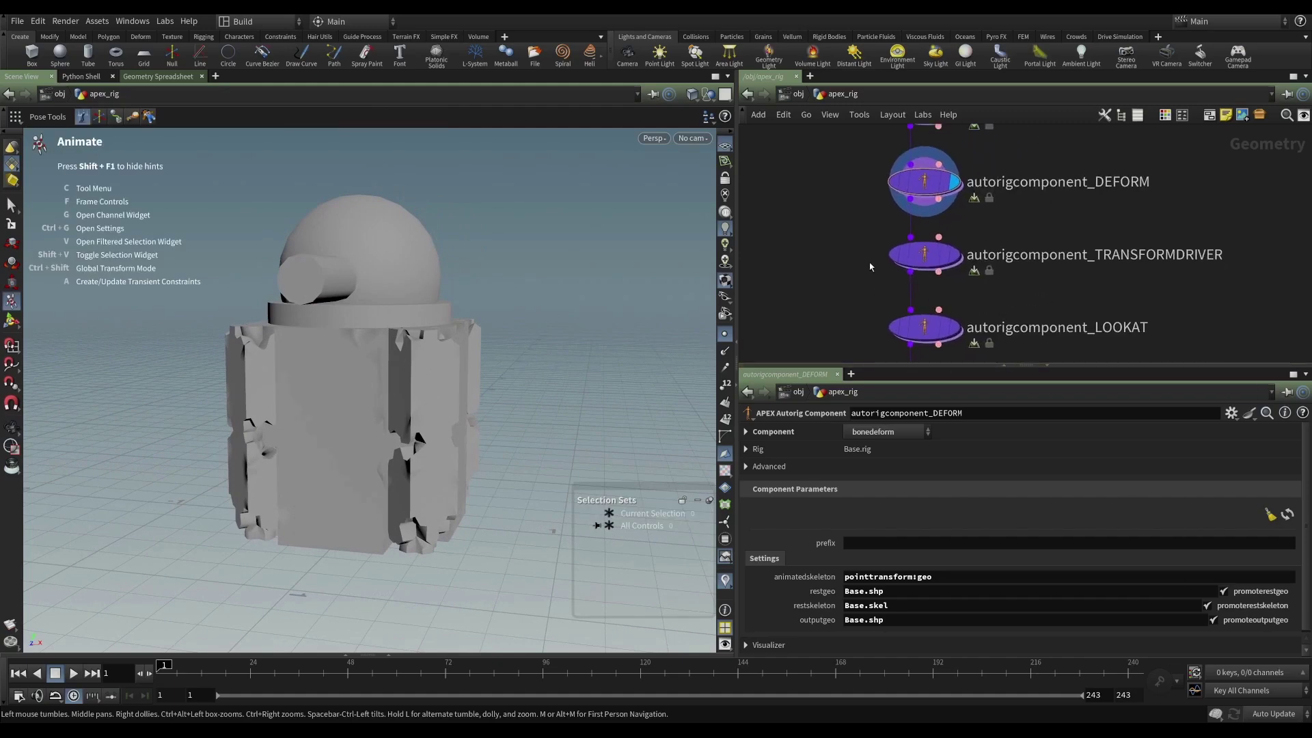
alt+drag(547, 301, 514, 303)
click(924, 263)
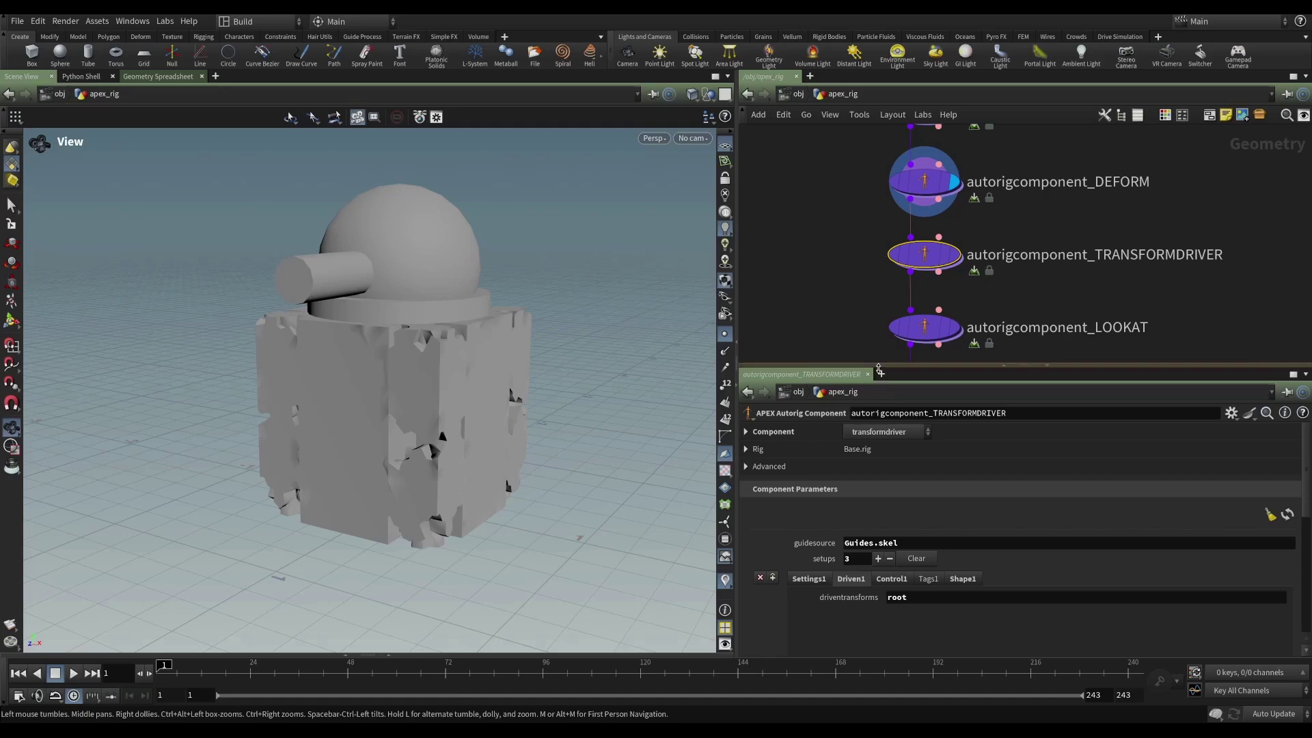
drag(879, 367, 878, 232)
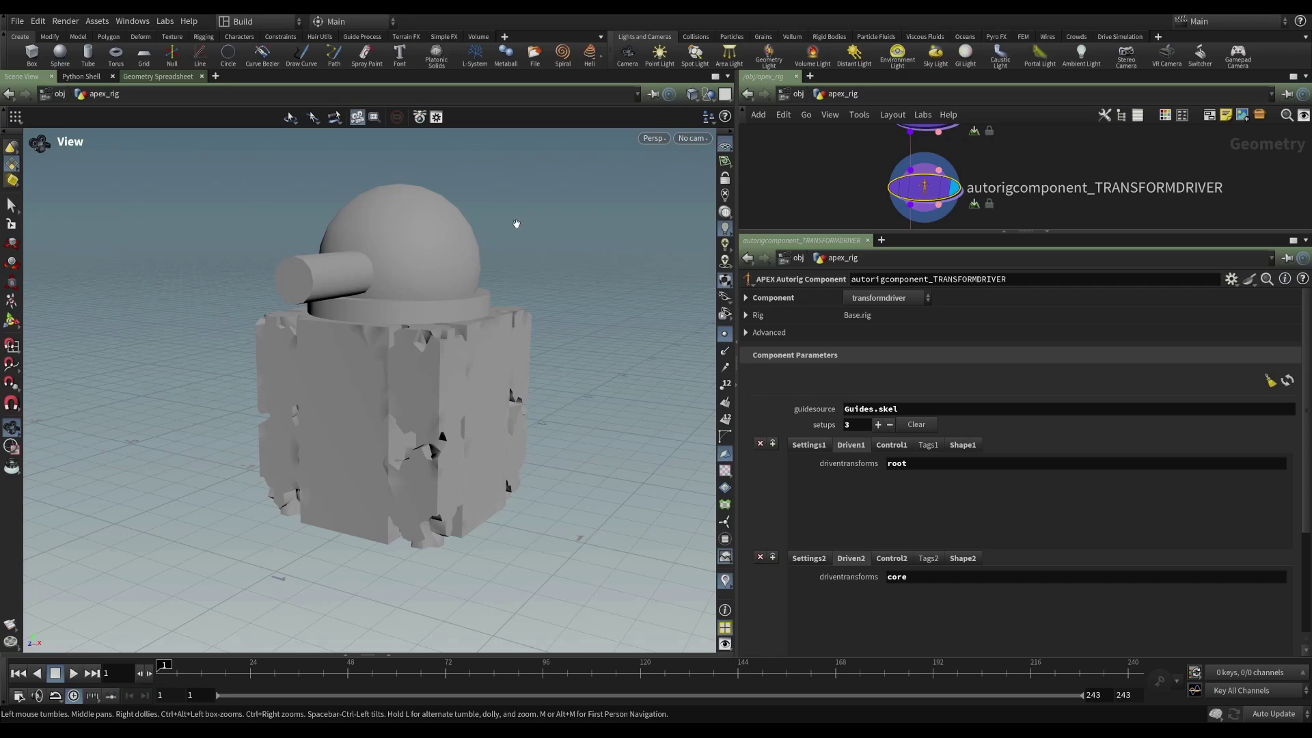
Enter the Animate state to view the rig controls driven by the TRANSFORMDRIVER component.
key(Return)
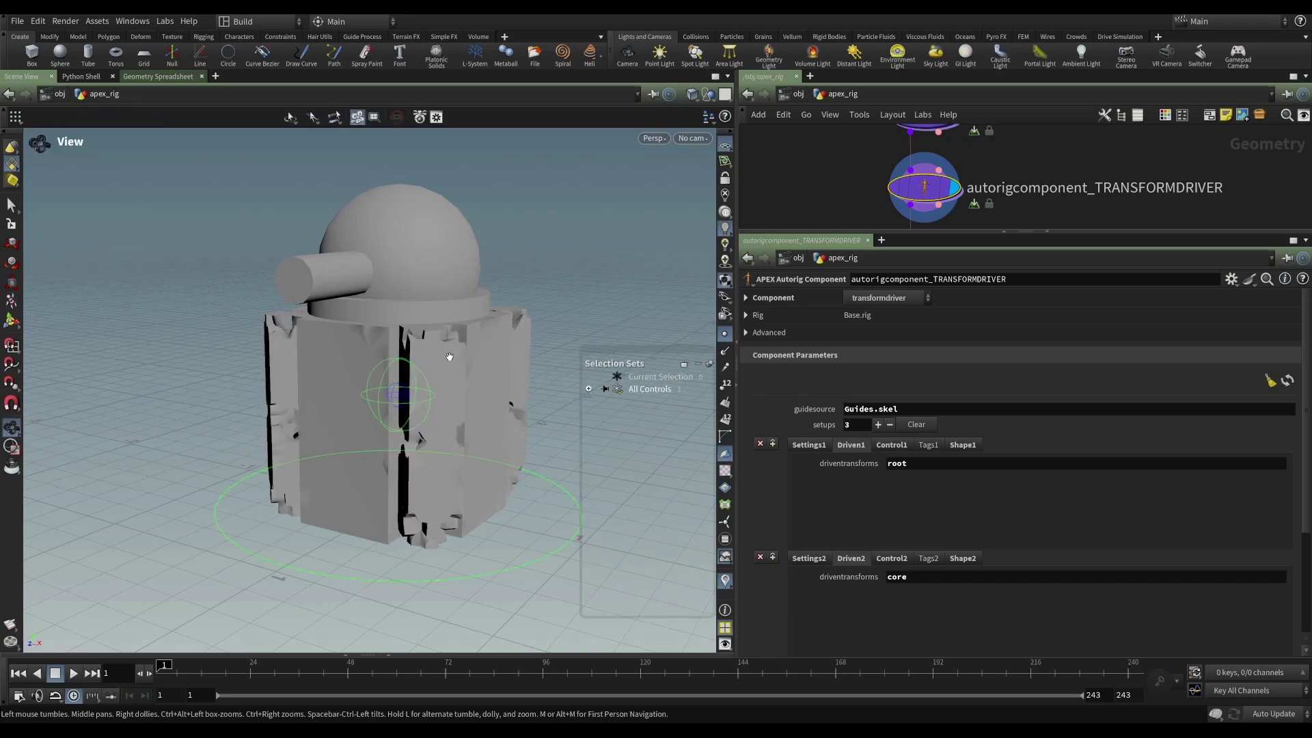
drag(506, 330, 339, 371)
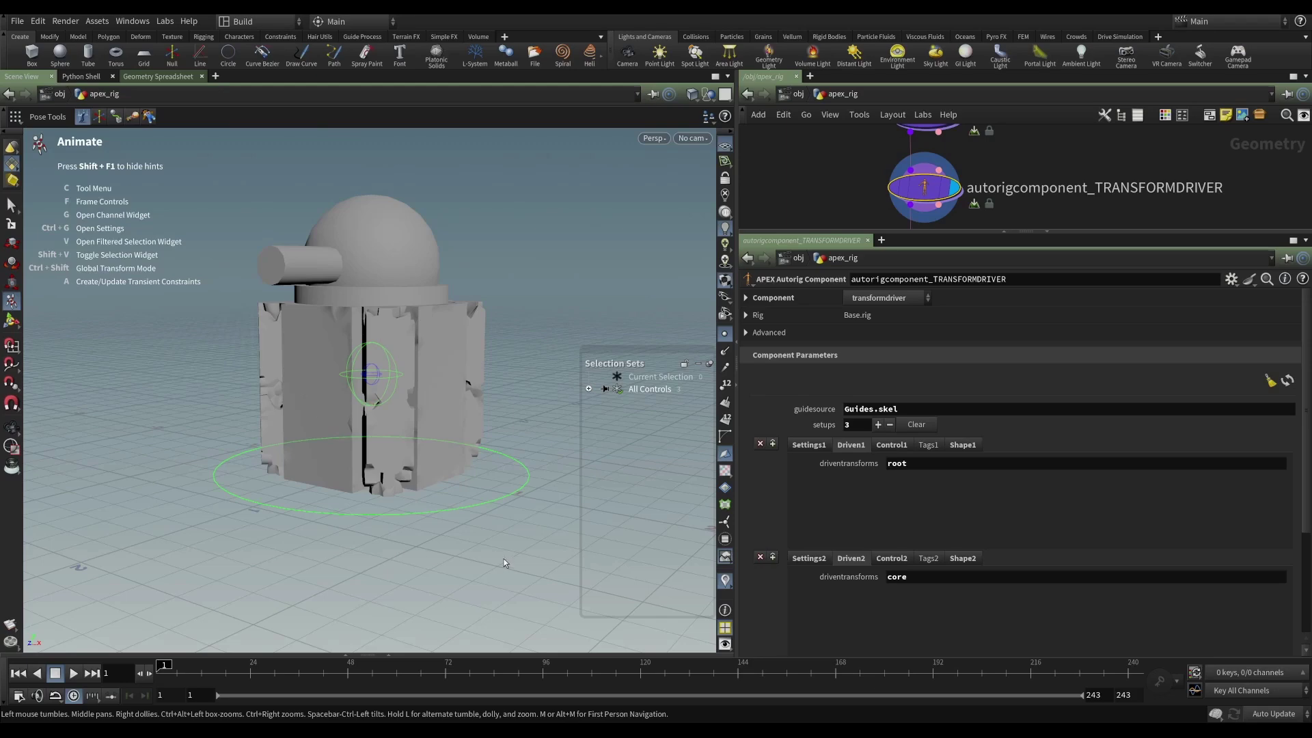
Try moving the whole rig with the large circular control at its base, and undo the move.
click(531, 471)
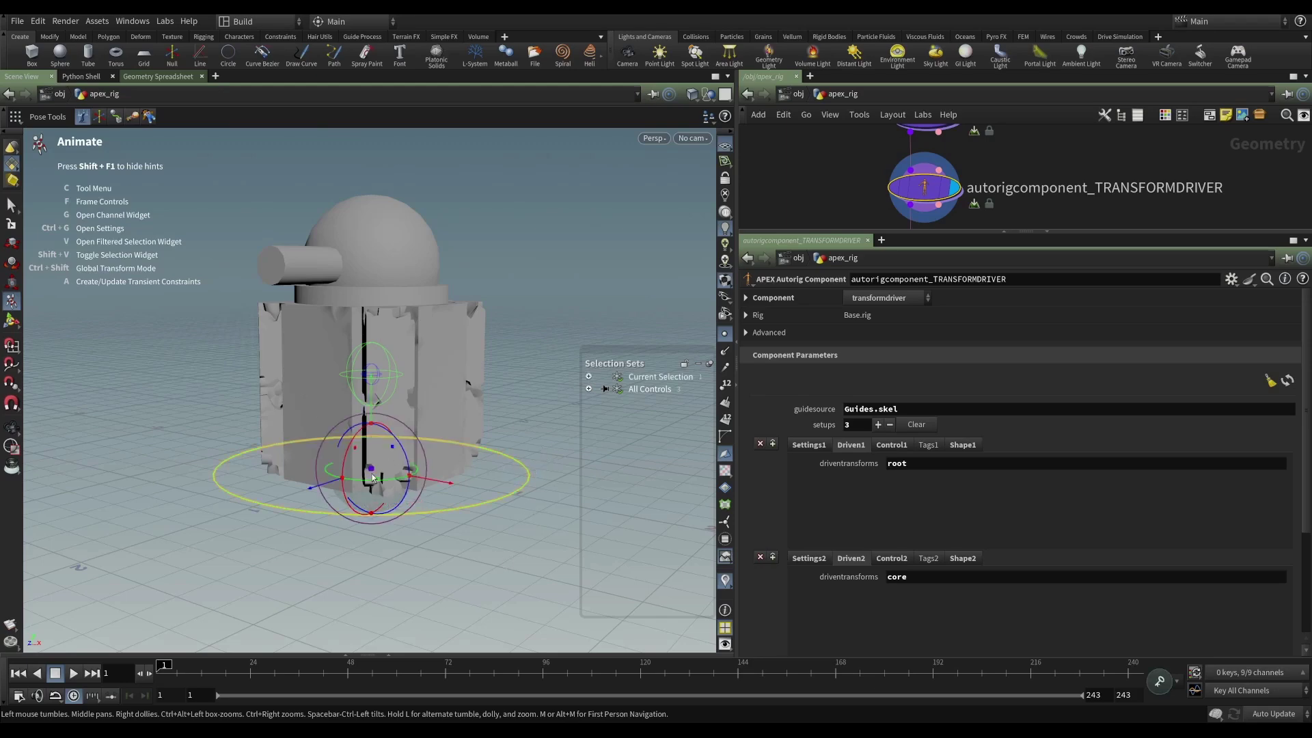
drag(374, 471, 410, 430)
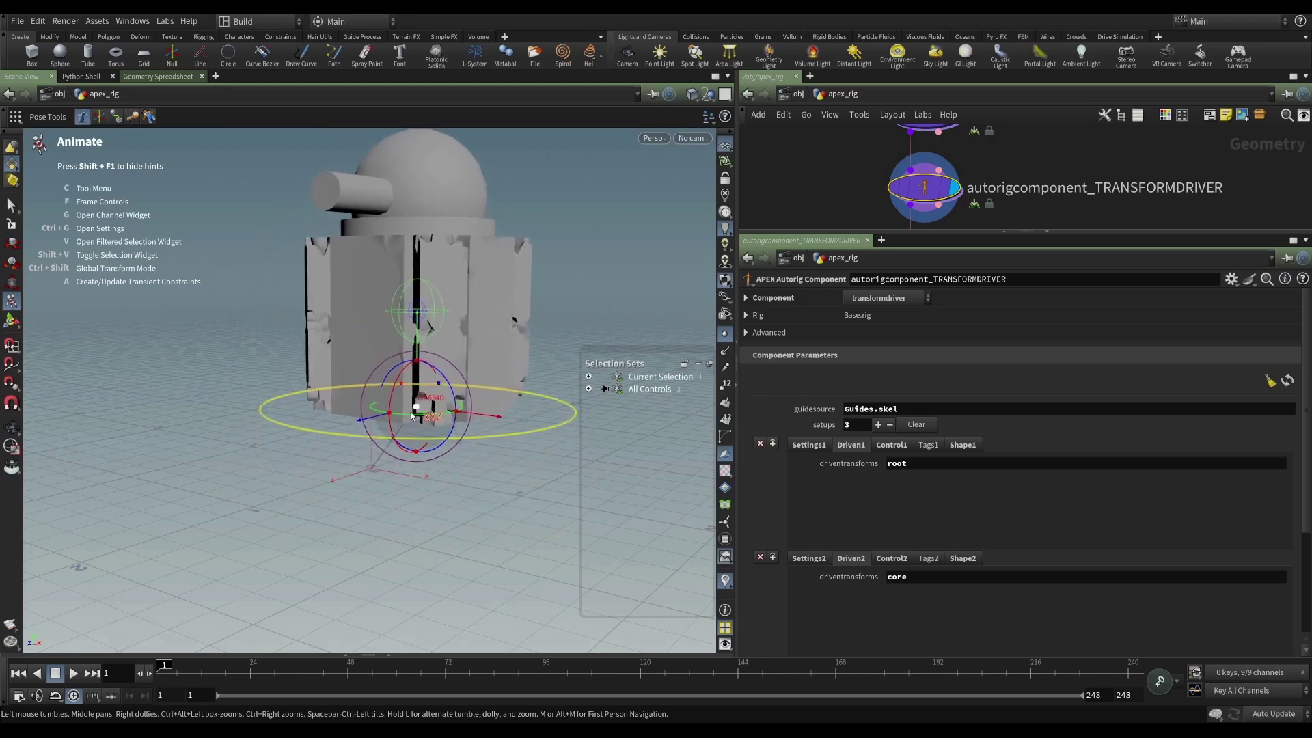
key(ctrl+z)
Try out the spherical body control and the smaller control inside it, undoing each control change.
click(402, 392)
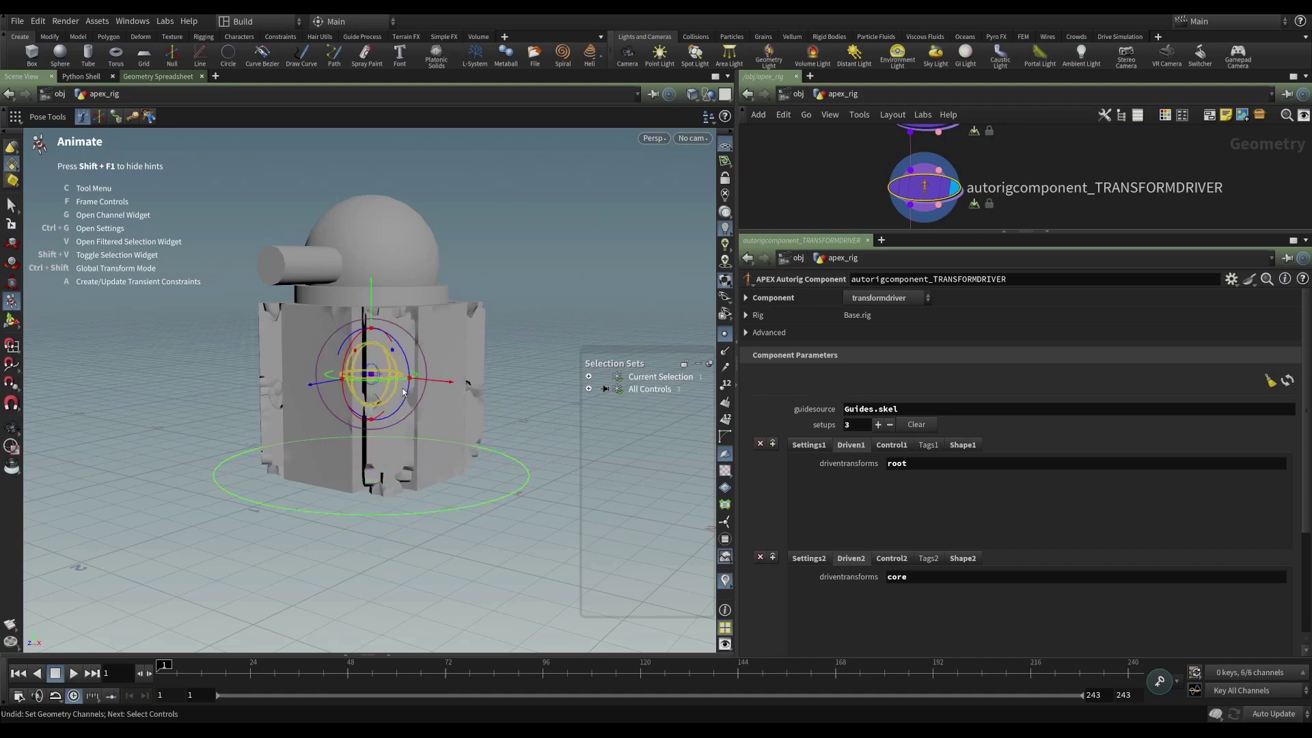
drag(364, 388, 392, 324)
key(ctrl+z)
click(405, 338)
click(380, 370)
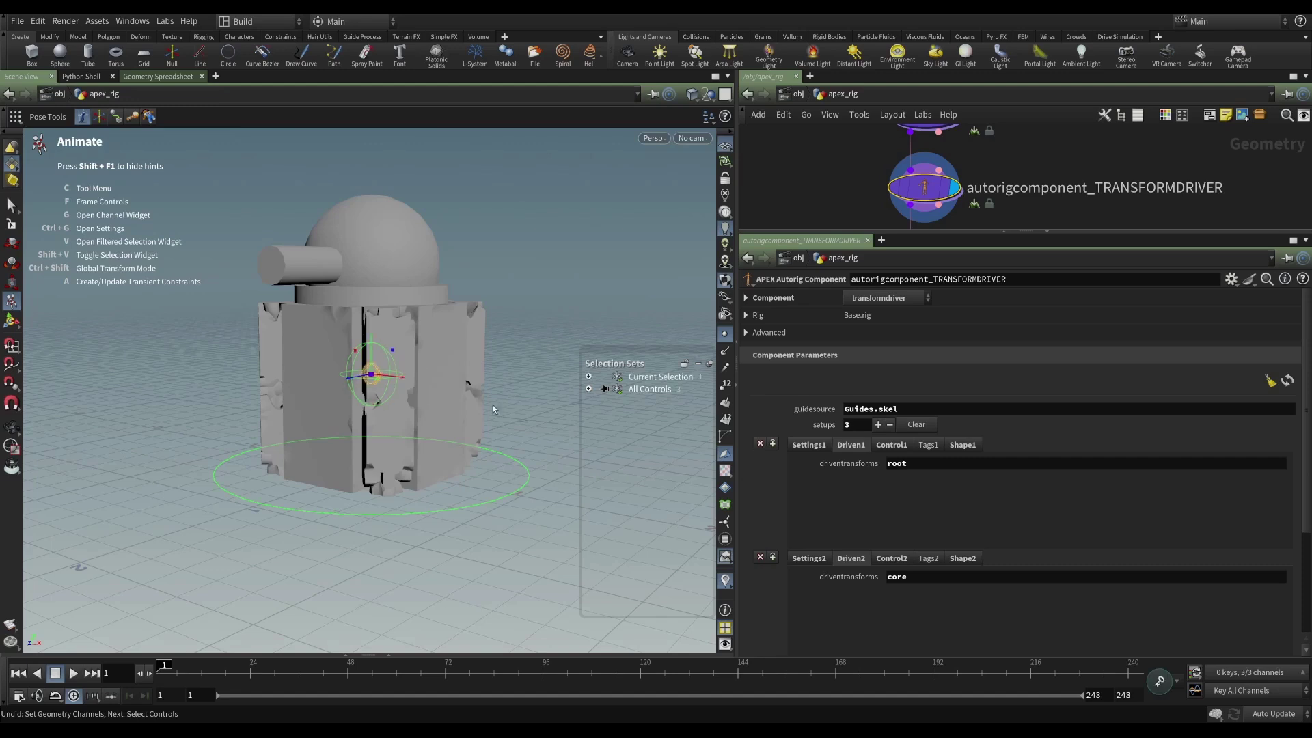
alt+drag(463, 397, 396, 380)
key(ctrl+z)
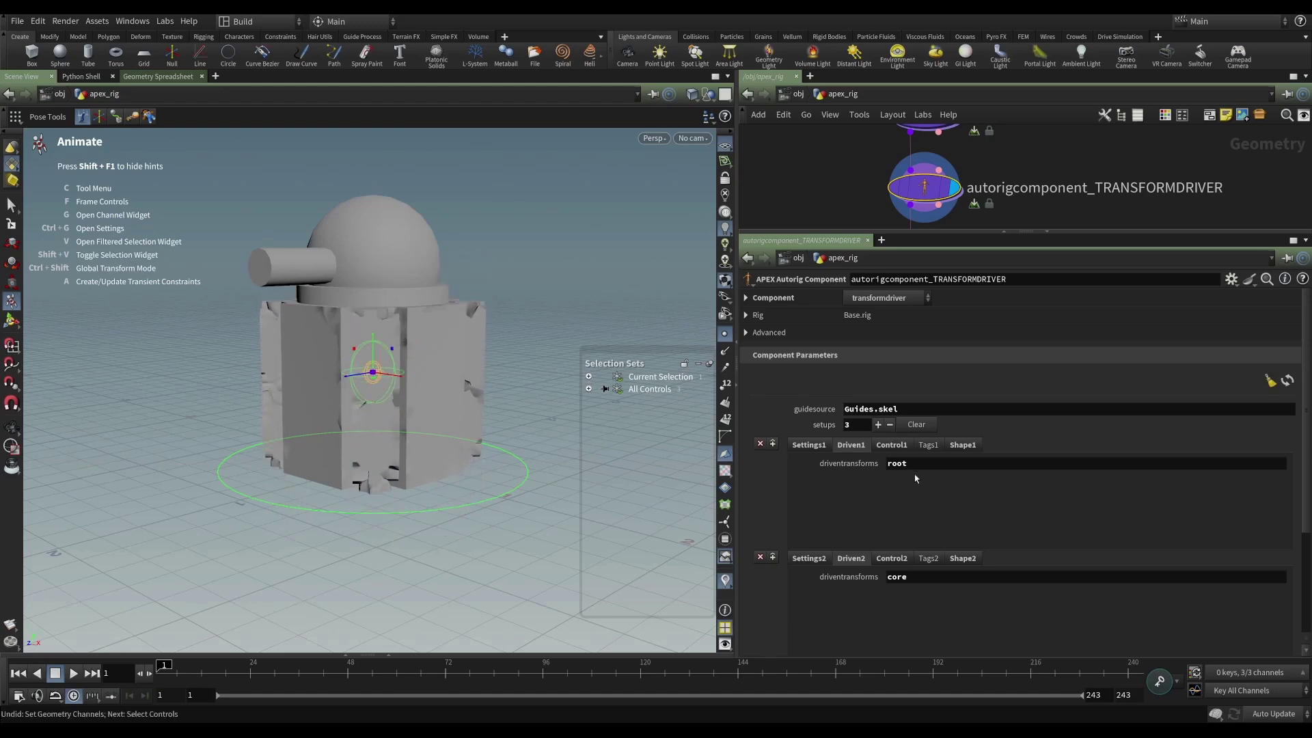
Clear the control selection and expand the TRANSFORMDRIVER node's Component settings to show its source file.
click(504, 308)
drag(504, 308, 503, 331)
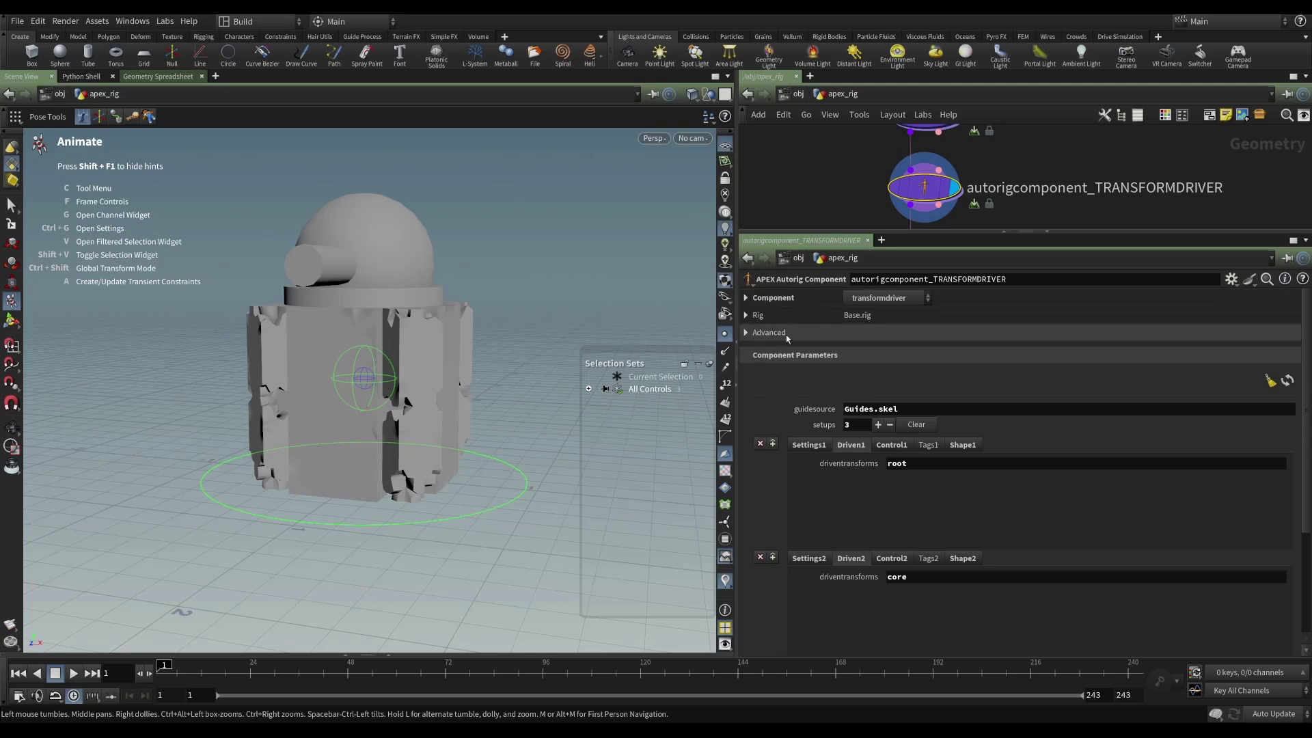
click(751, 301)
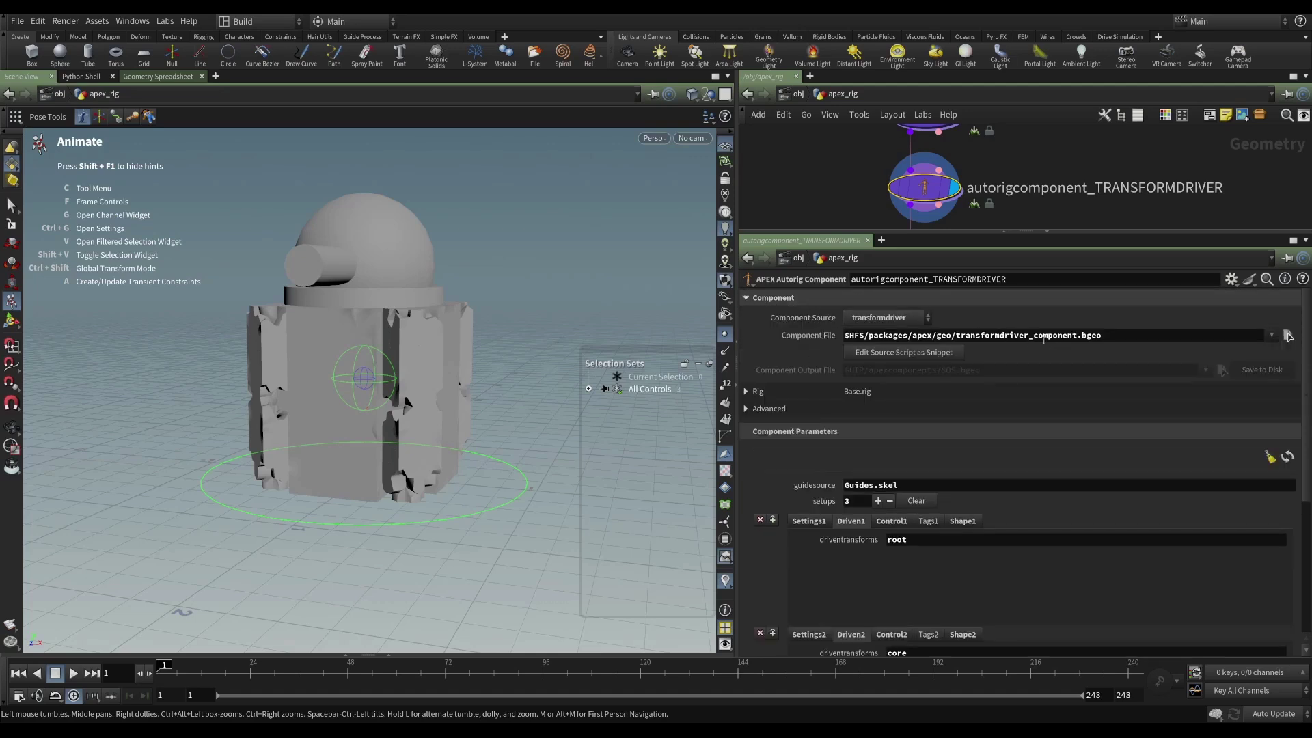
Collapse the Component section, check the Rig source and name, and look over the three setups in the component parameters.
click(748, 299)
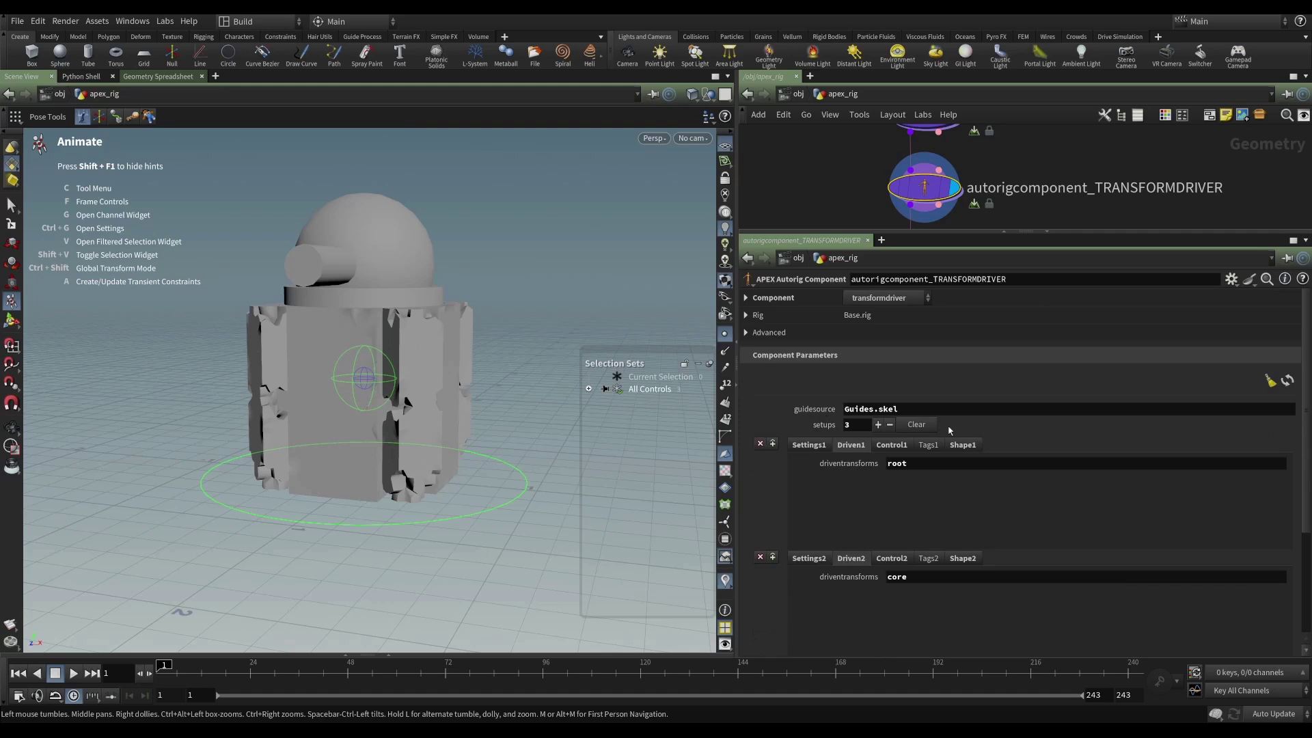
click(746, 315)
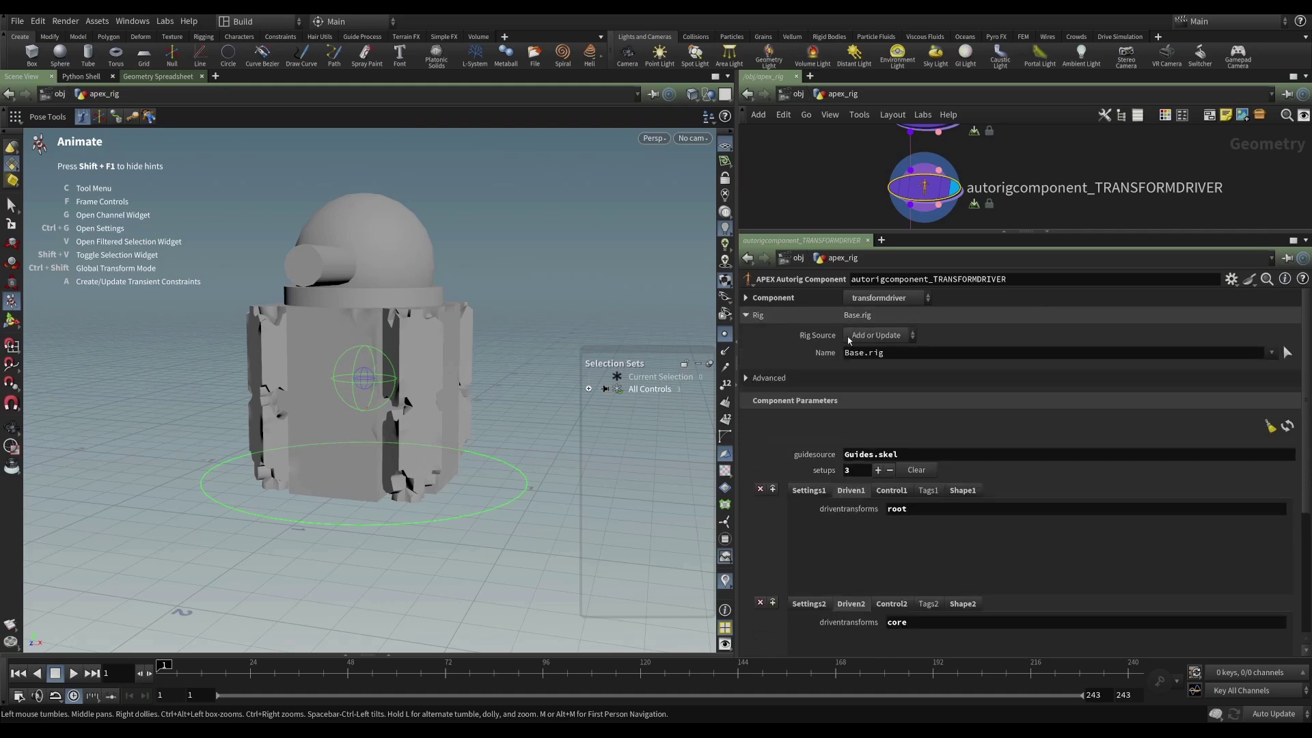
click(746, 315)
scroll(804, 401, down, 3)
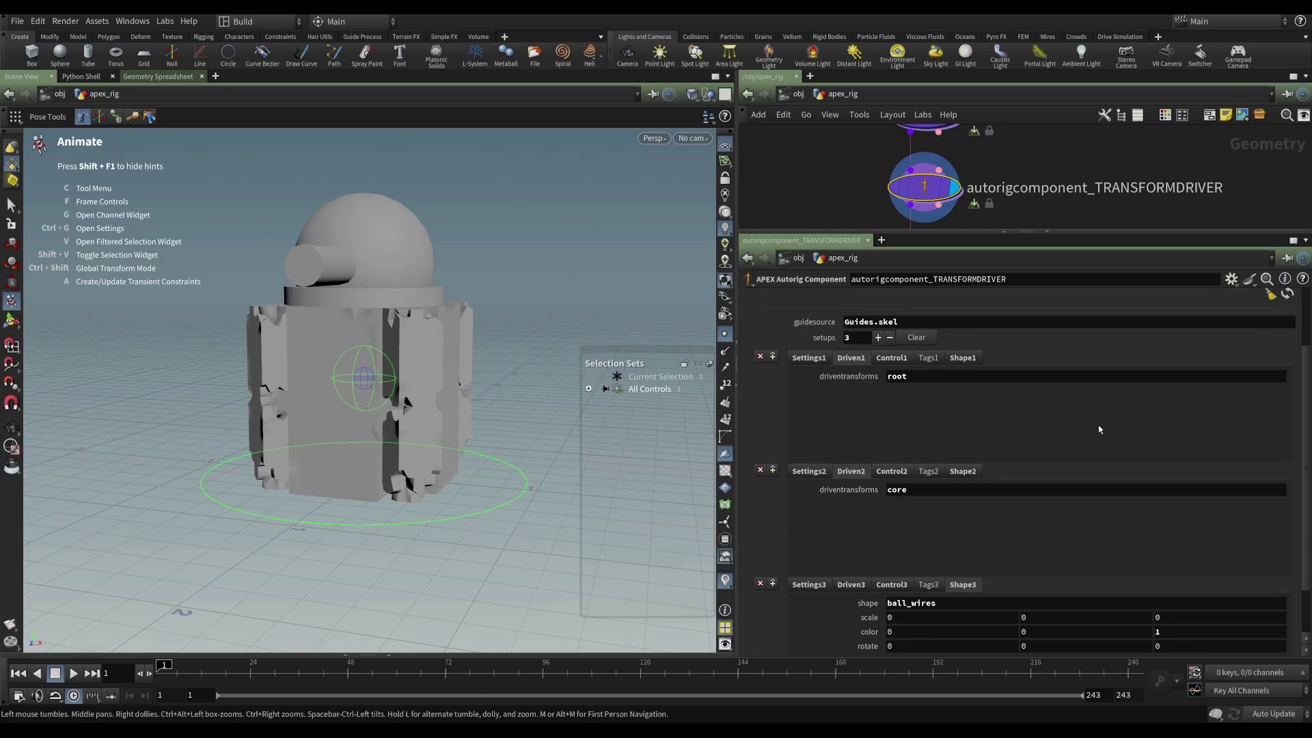
scroll(1005, 443, down, 2)
scroll(785, 567, up, 4)
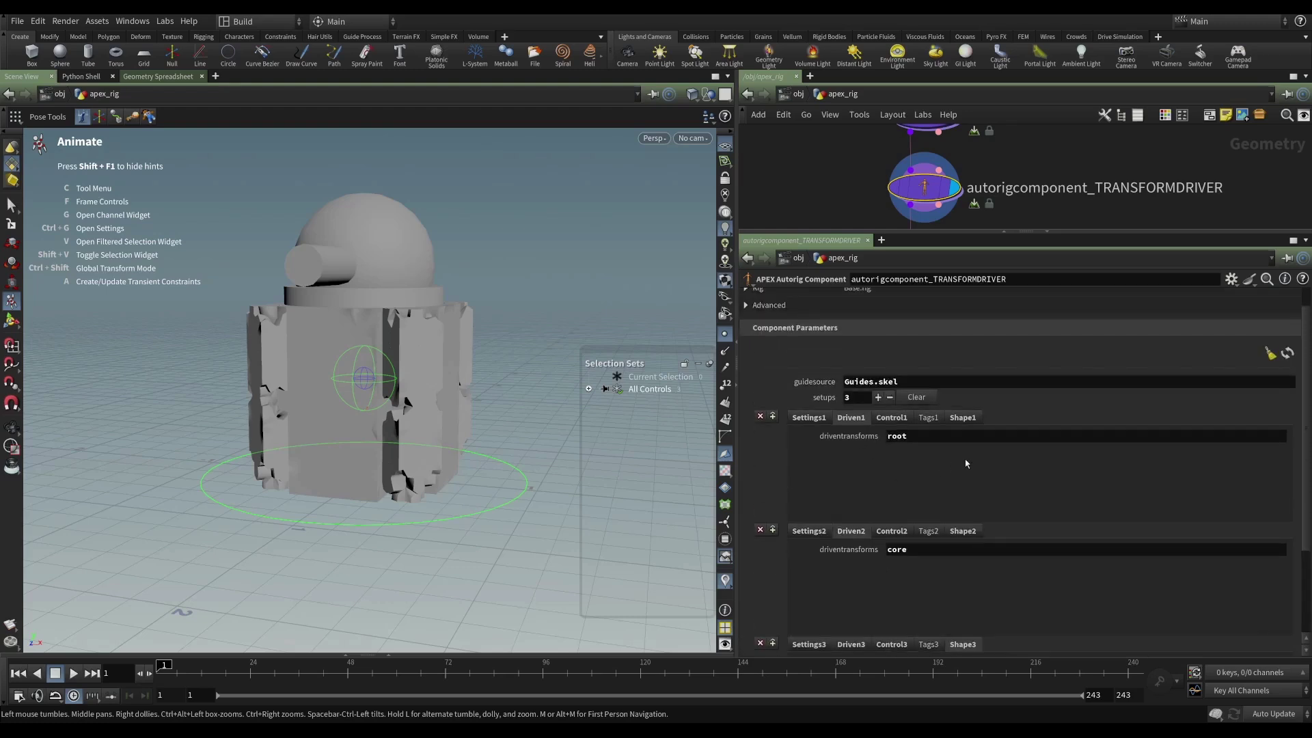
scroll(963, 465, down, 1)
Examine the first setup's transform usage options and its driven transforms.
click(809, 401)
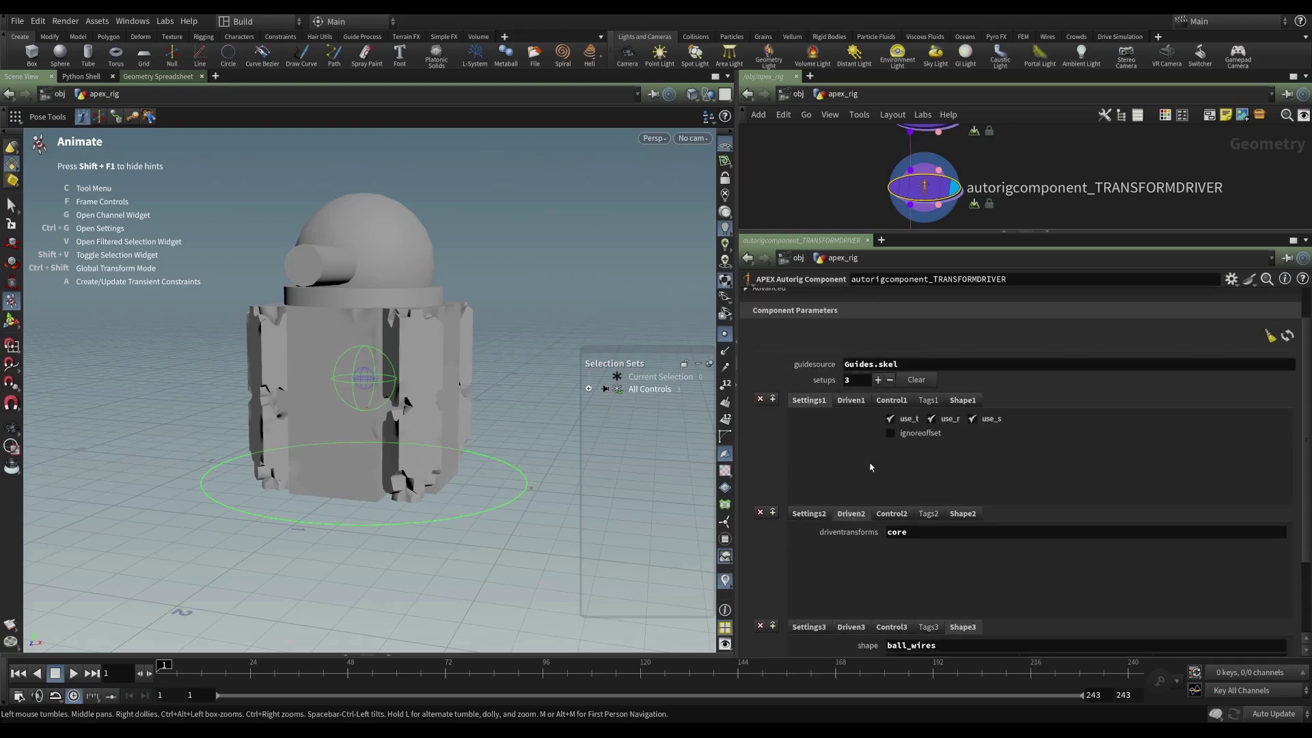
scroll(848, 440, up, 2)
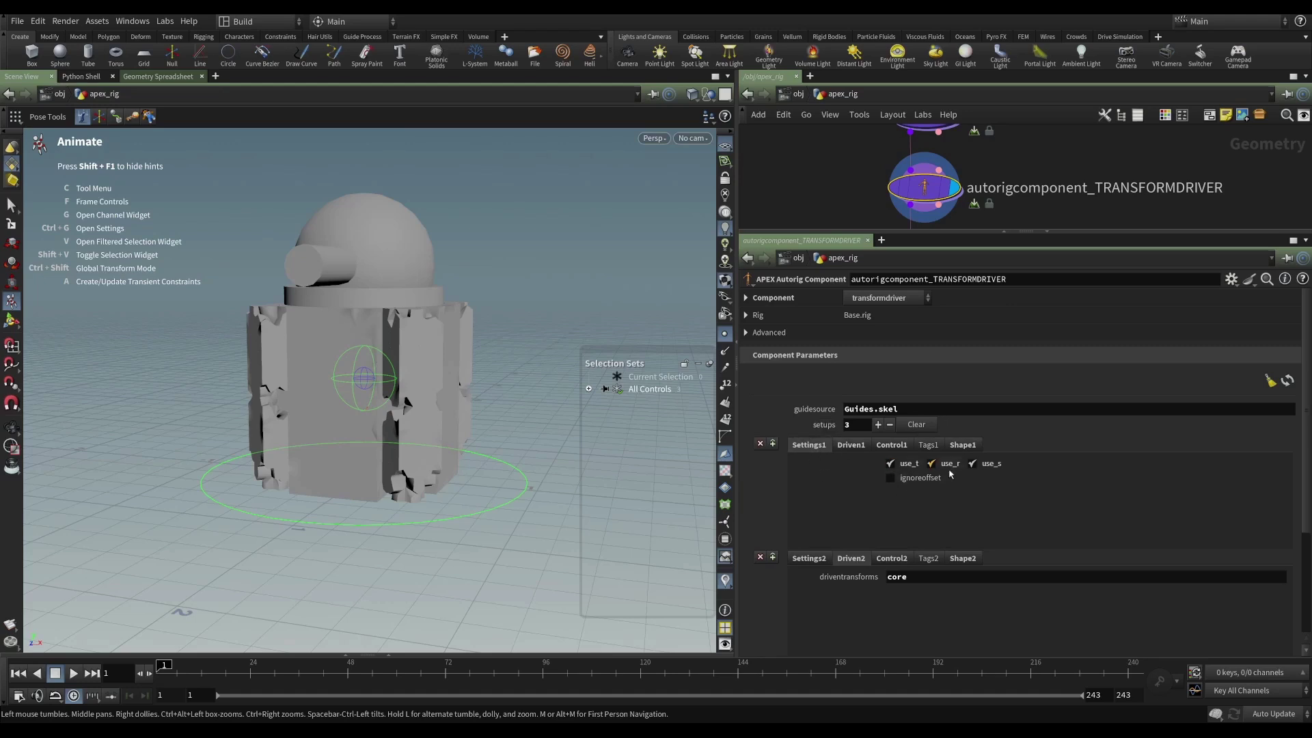
click(851, 446)
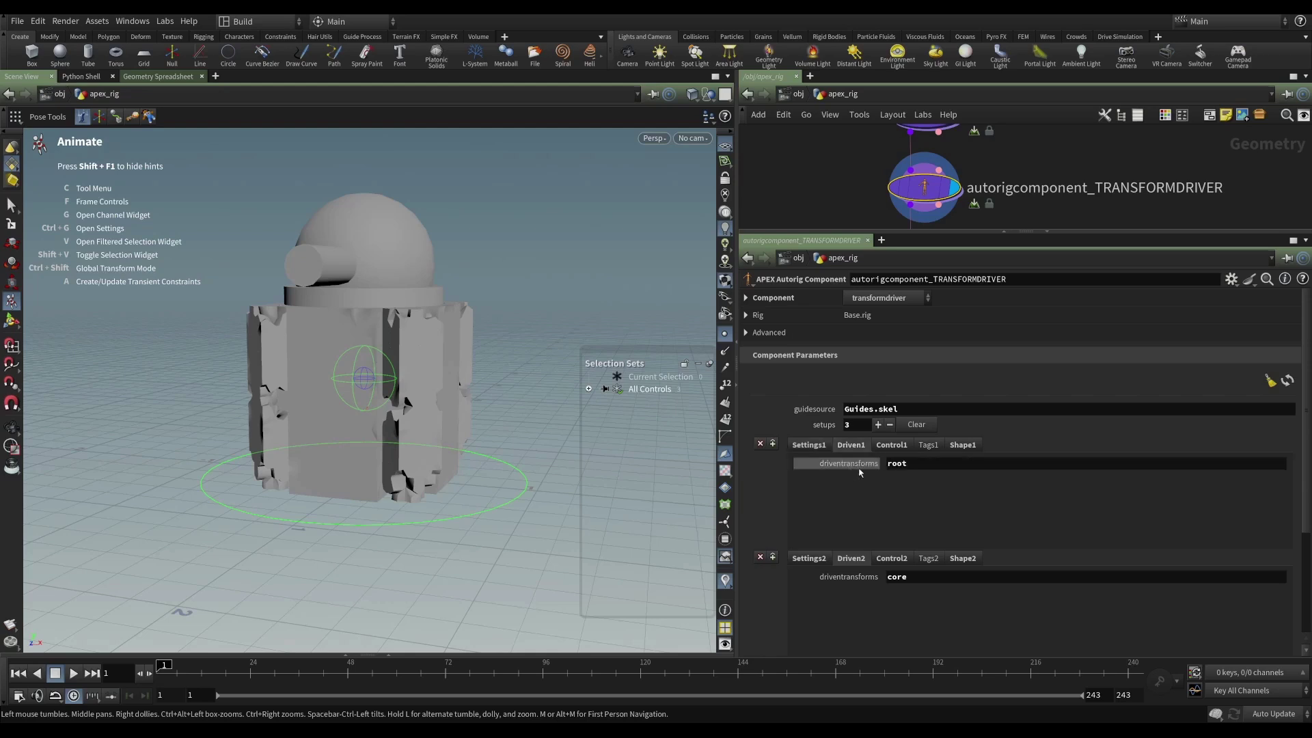
drag(404, 404, 418, 402)
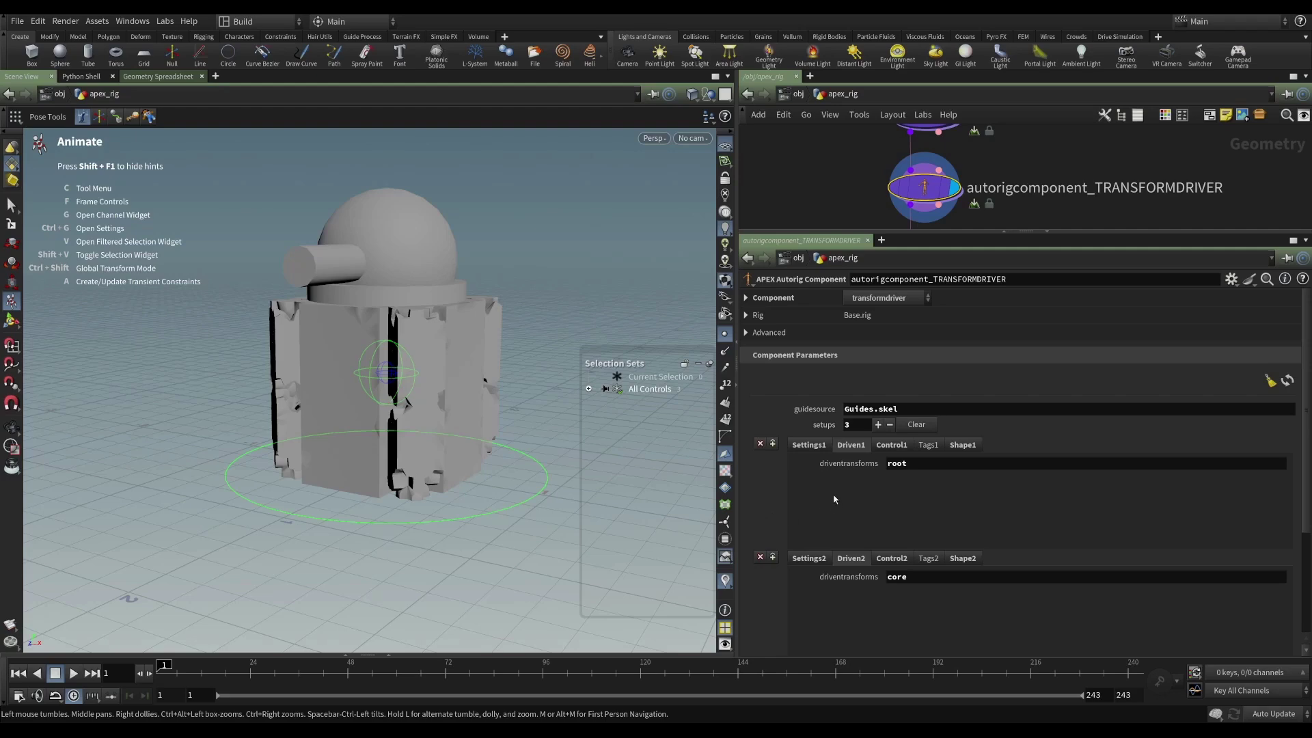
Review the first setup's control settings, and select the Main control from the Base selection set to compare it with its driven transform.
click(892, 446)
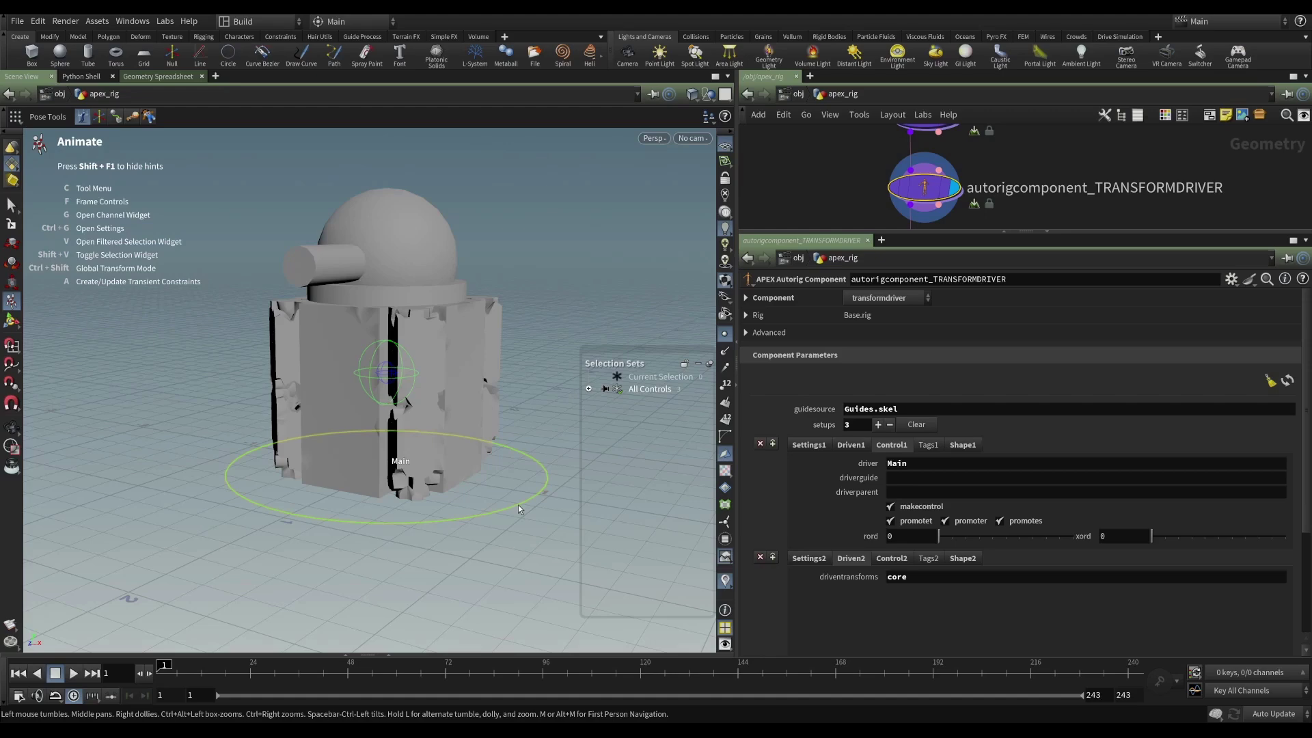
click(588, 389)
click(602, 401)
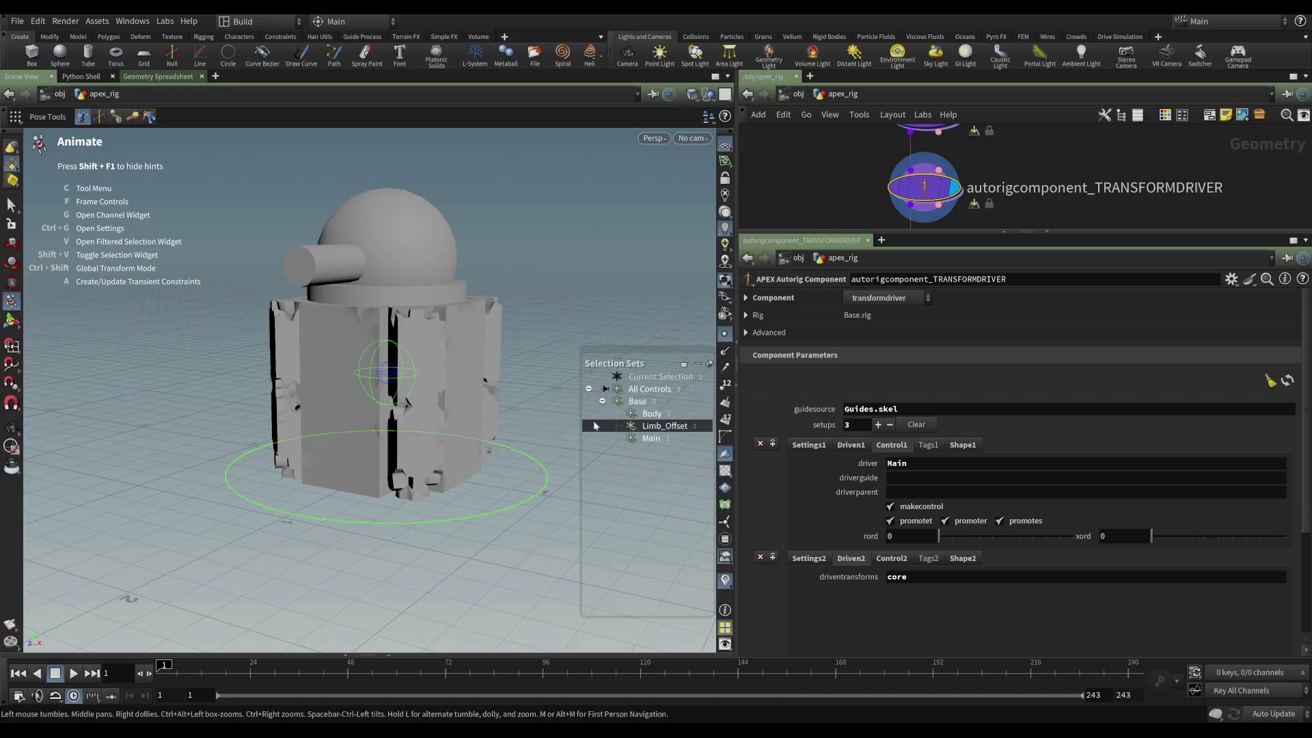
click(649, 439)
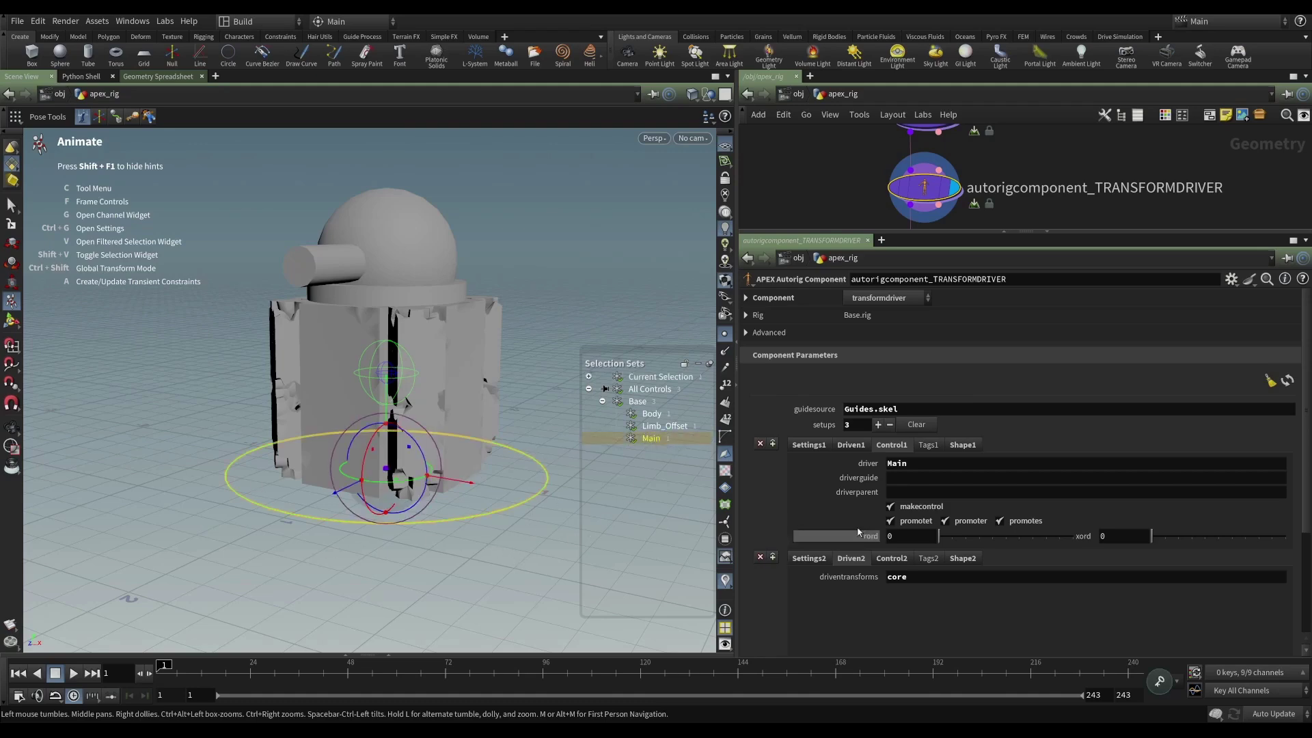
click(848, 447)
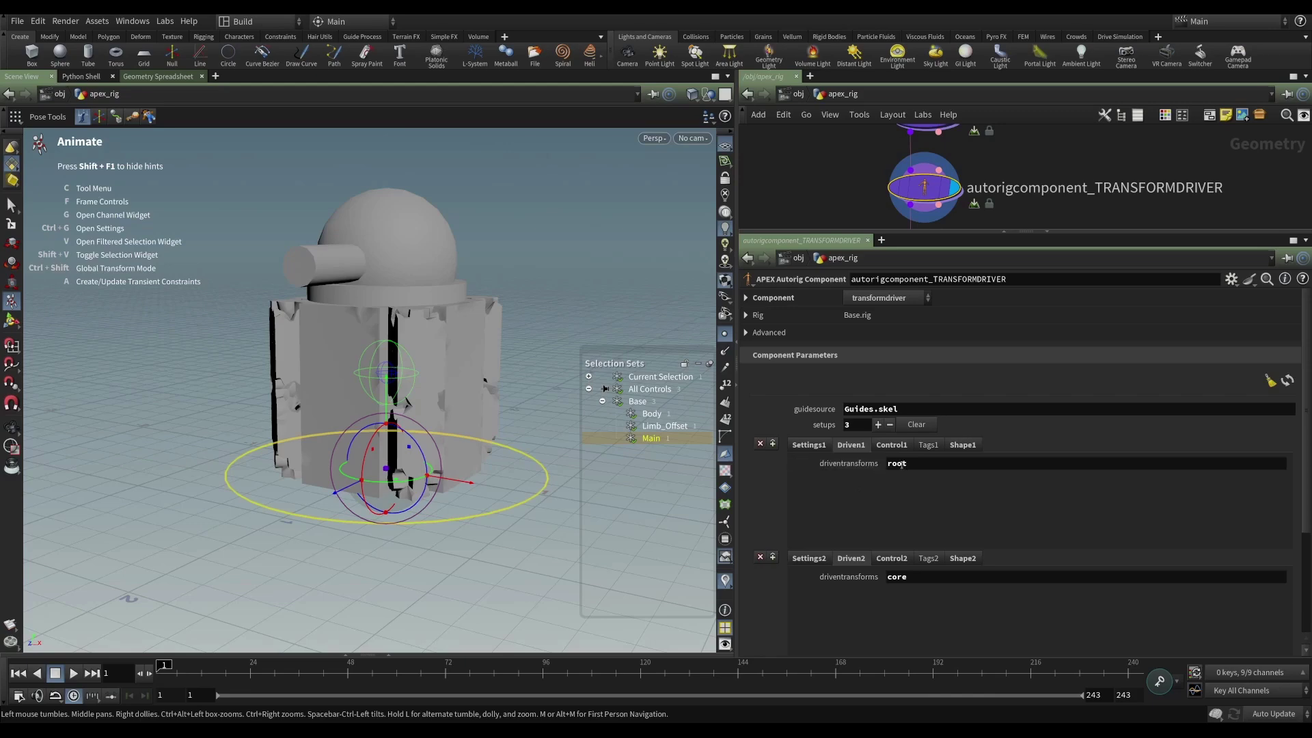
click(889, 446)
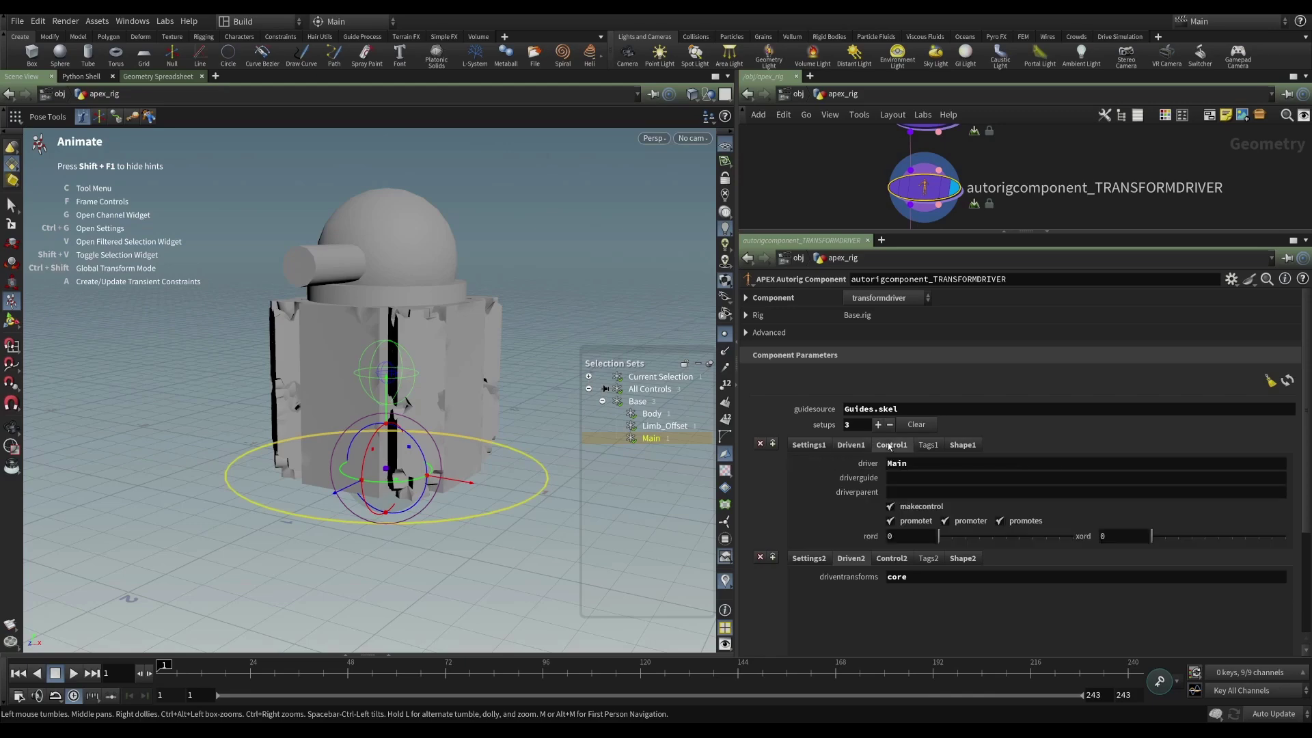
Try turning off makecontrol for the Main driver, dismiss the error dialog, and leave the option enabled.
click(926, 510)
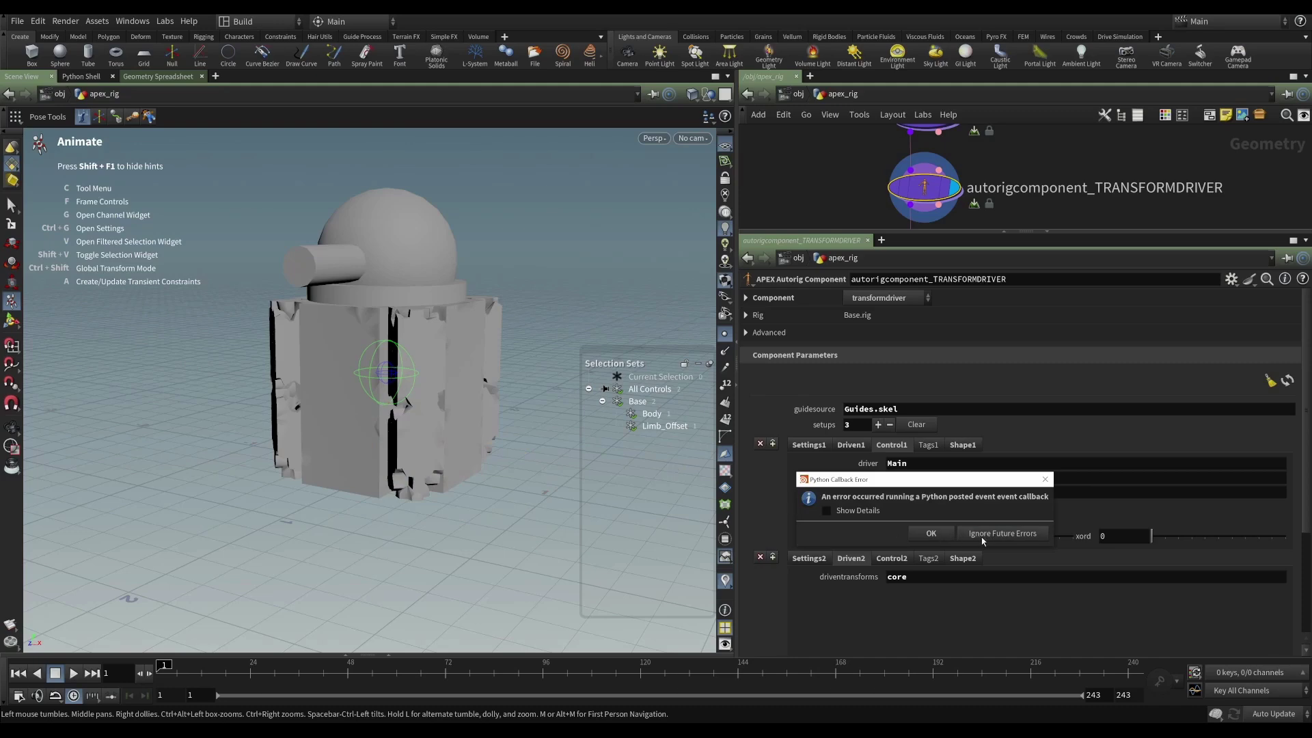
click(930, 533)
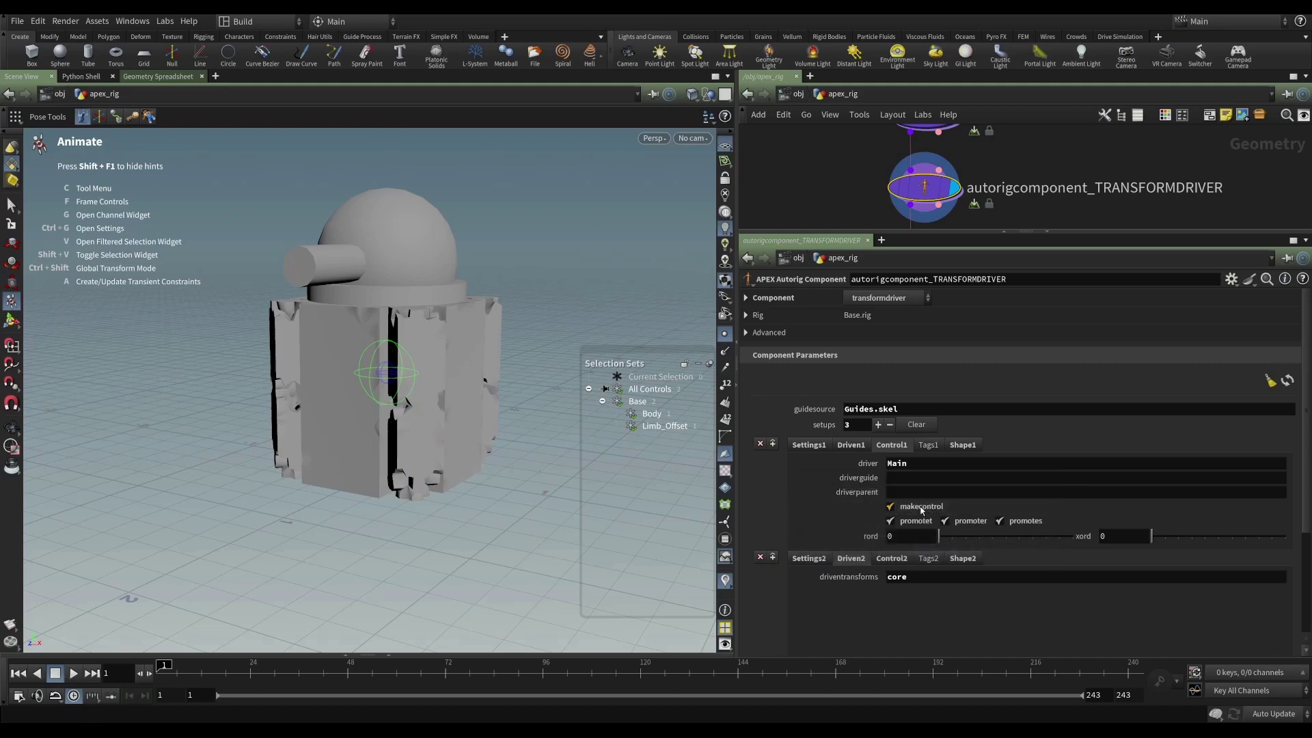
click(913, 511)
click(913, 511)
Refresh the rig by displaying the DEFORM component, switch back to TRANSFORMDRIVER, and re-enter the Animate state.
middle_drag(863, 200, 861, 230)
click(954, 147)
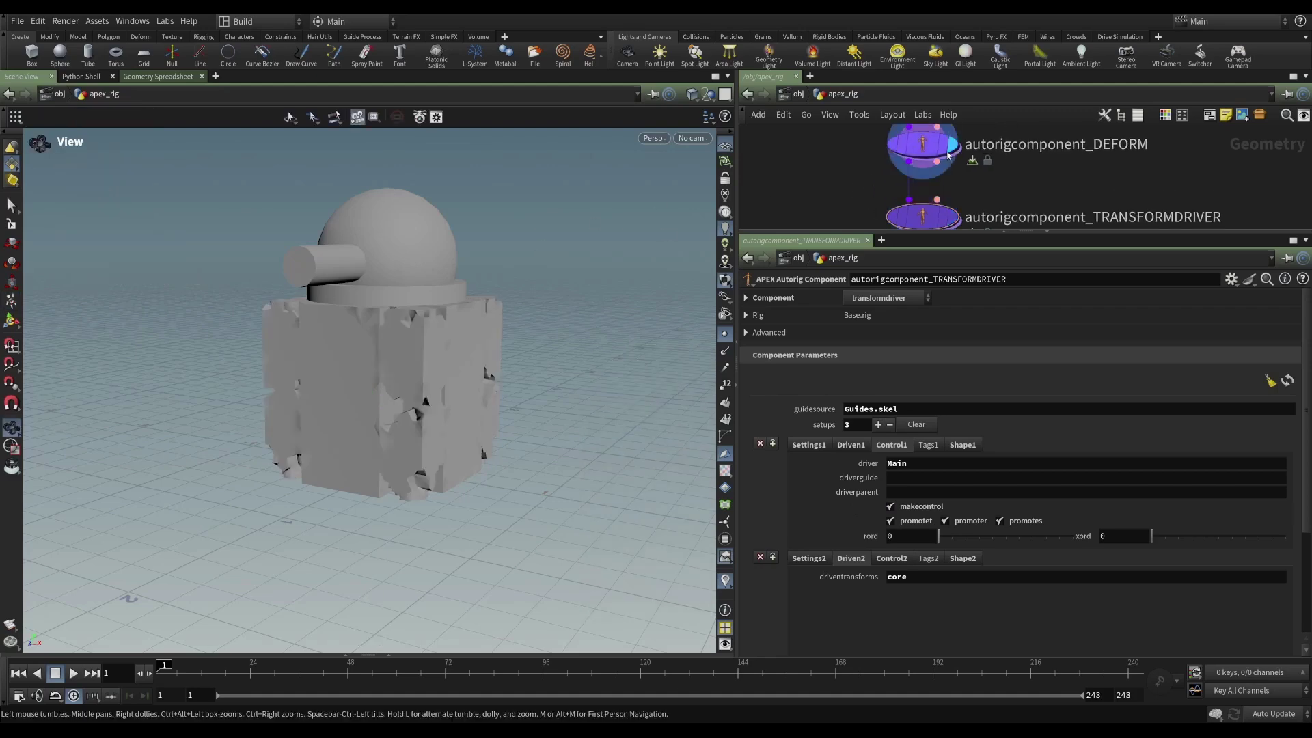
click(923, 146)
key(Return)
key(Escape)
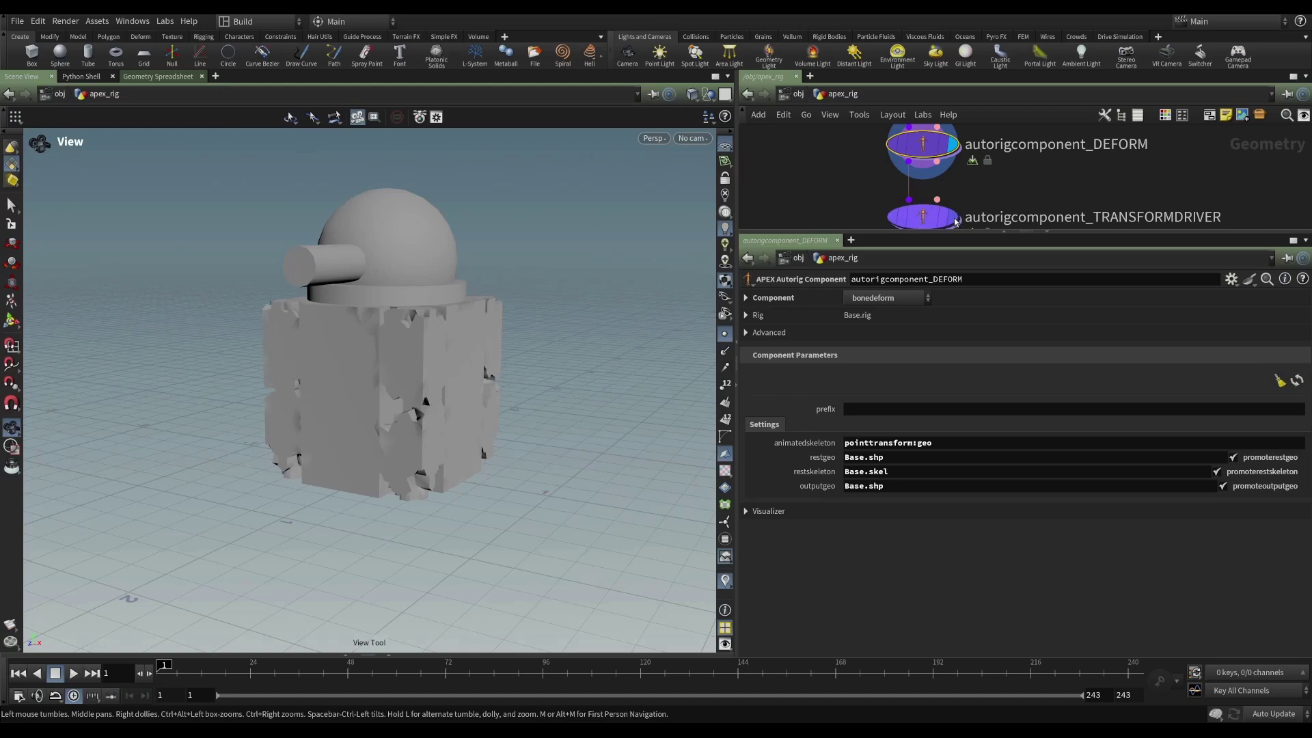
click(923, 217)
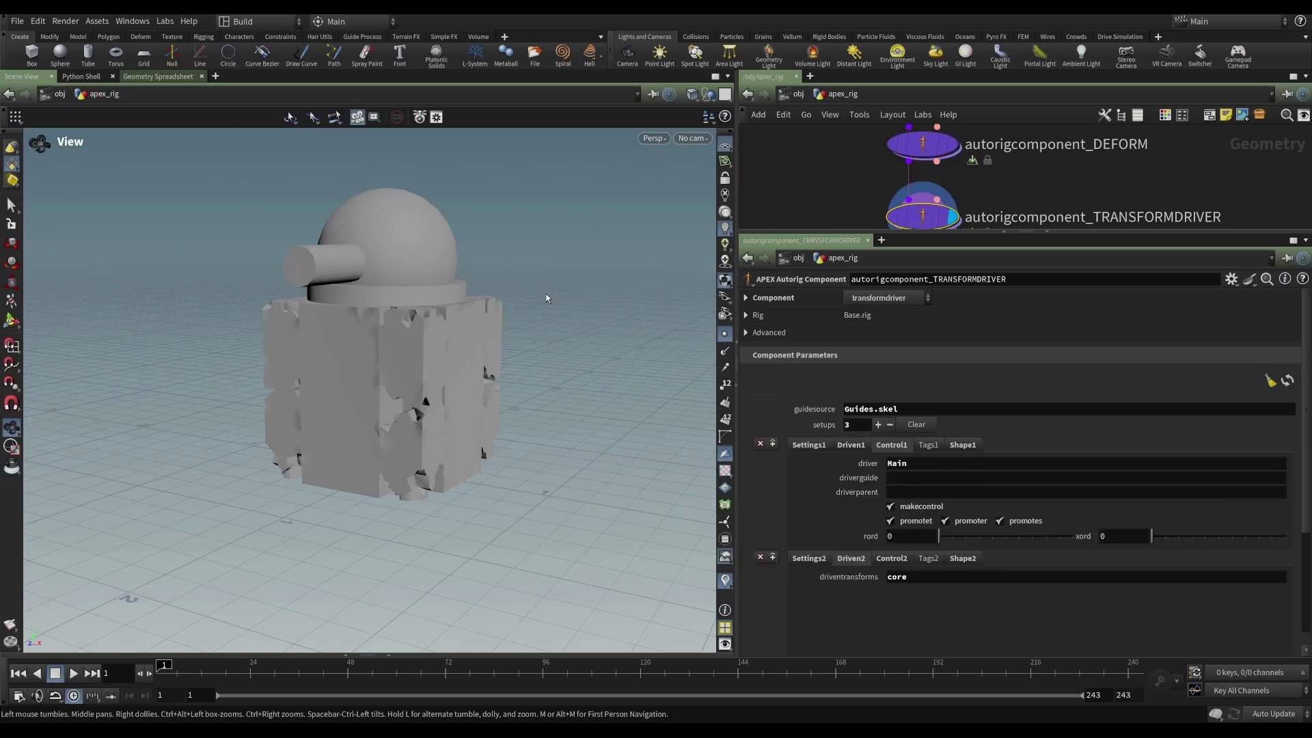
key(Return)
drag(490, 309, 478, 416)
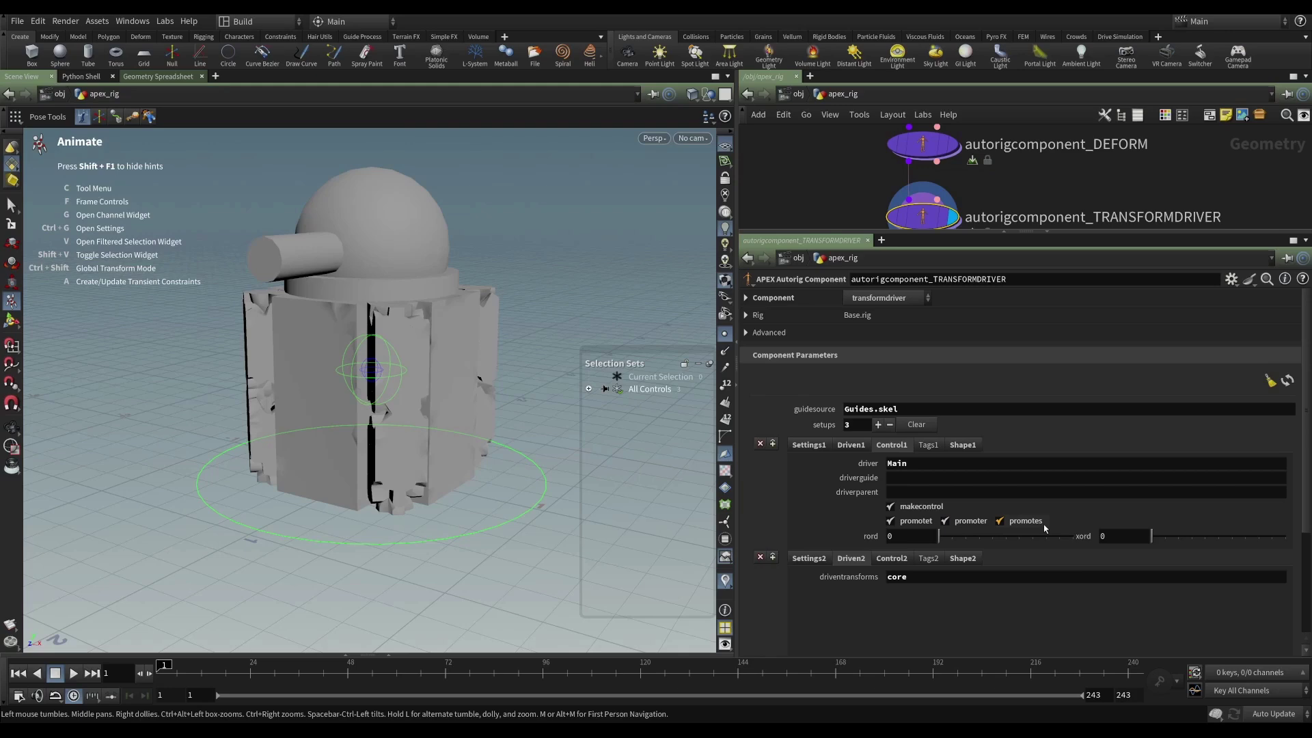
Review the first setup's tags and shape settings against the large circle control around the base.
click(927, 445)
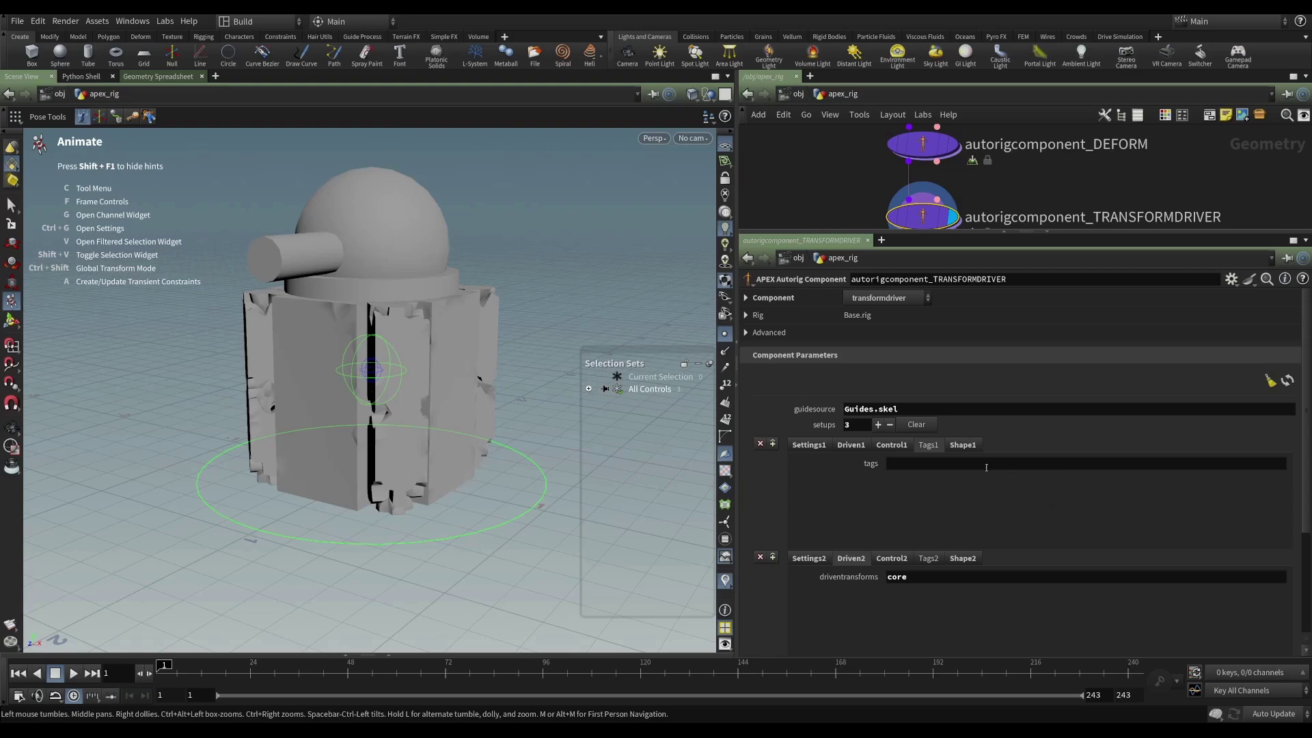
click(962, 446)
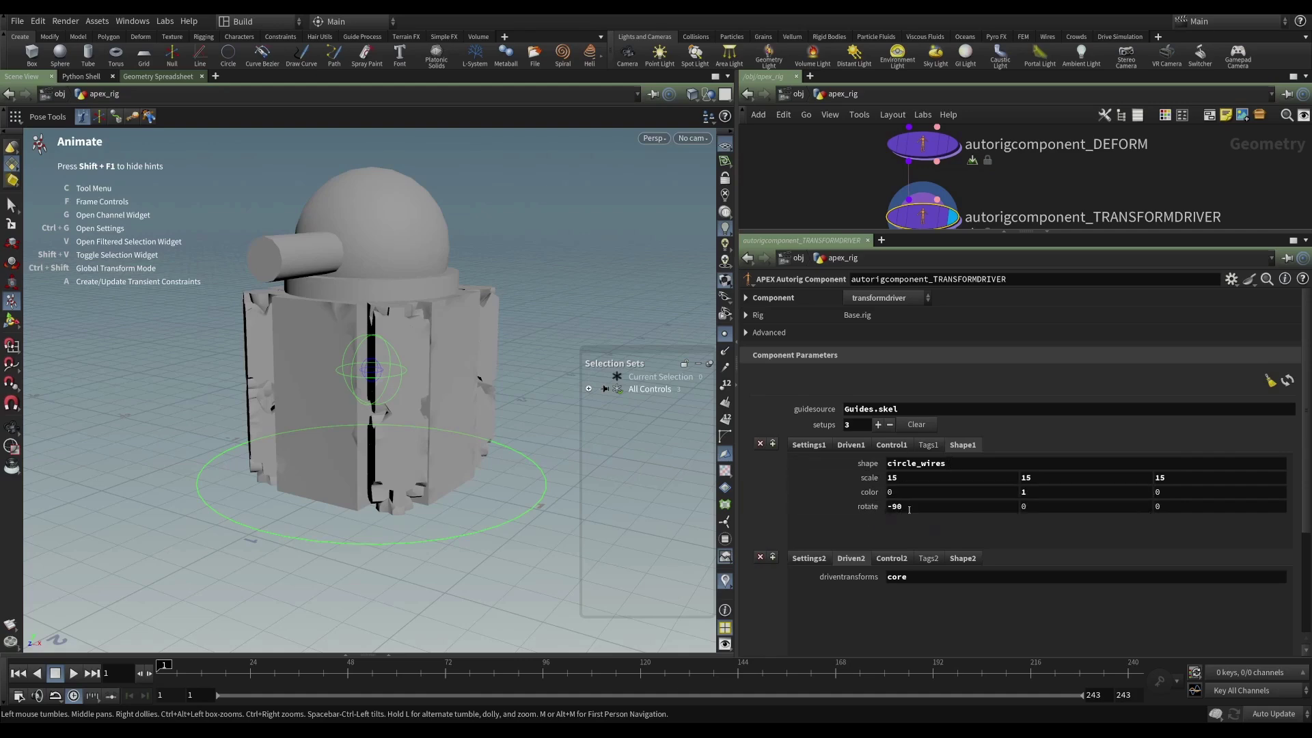
key(Escape)
drag(241, 429, 445, 491)
Re-enter the Animate state, try moving the rig with the large Main circle control, and undo the move.
key(Return)
click(497, 532)
drag(452, 487, 379, 458)
key(ctrl+z)
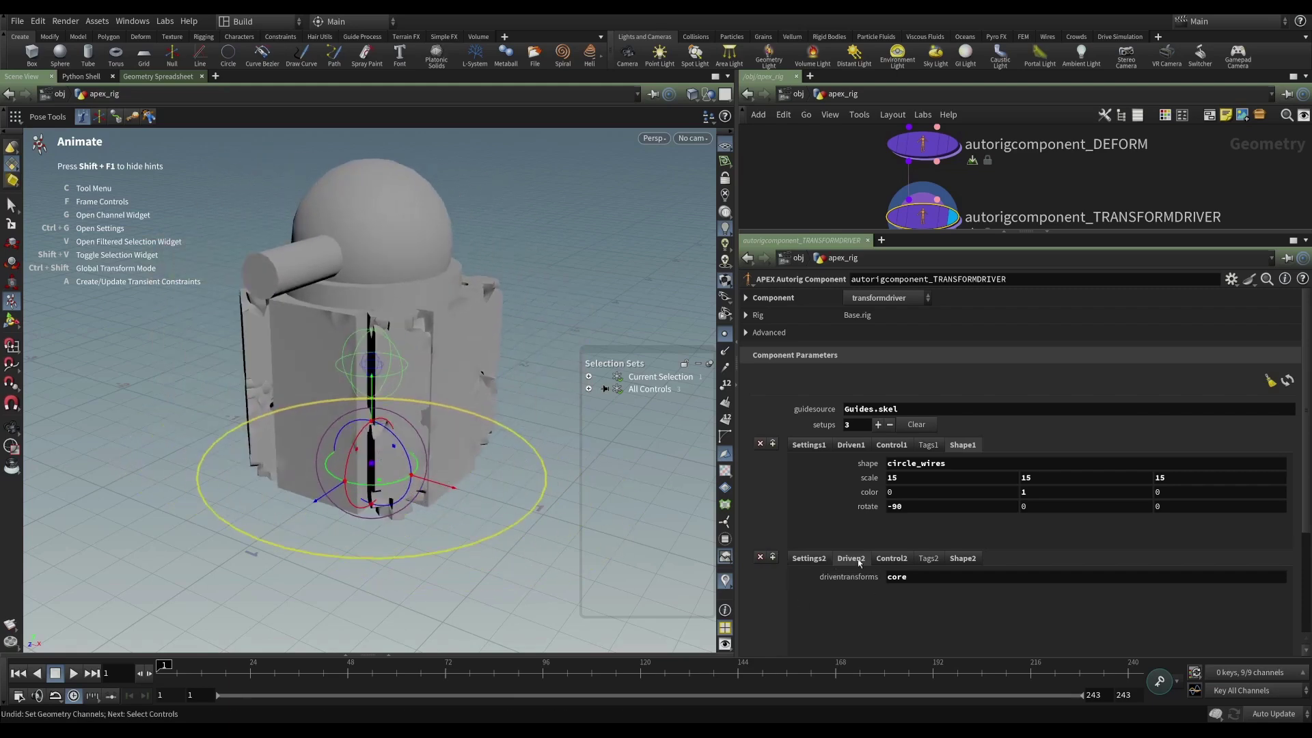
Examine the second setup's settings and driven transforms, and locate the matching Body control on the rig.
scroll(820, 559, down, 3)
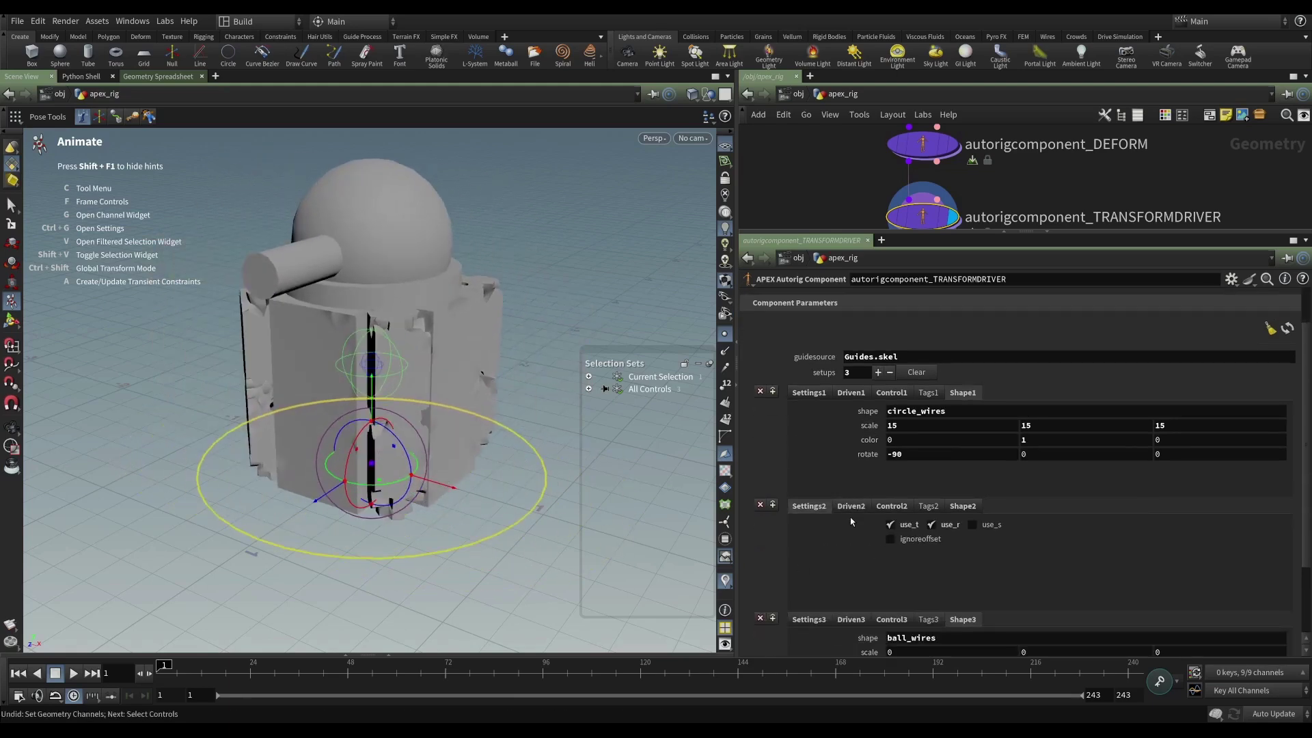
mouse_move(437, 410)
mouse_down()
mouse_move(409, 403)
mouse_move(423, 400)
mouse_up()
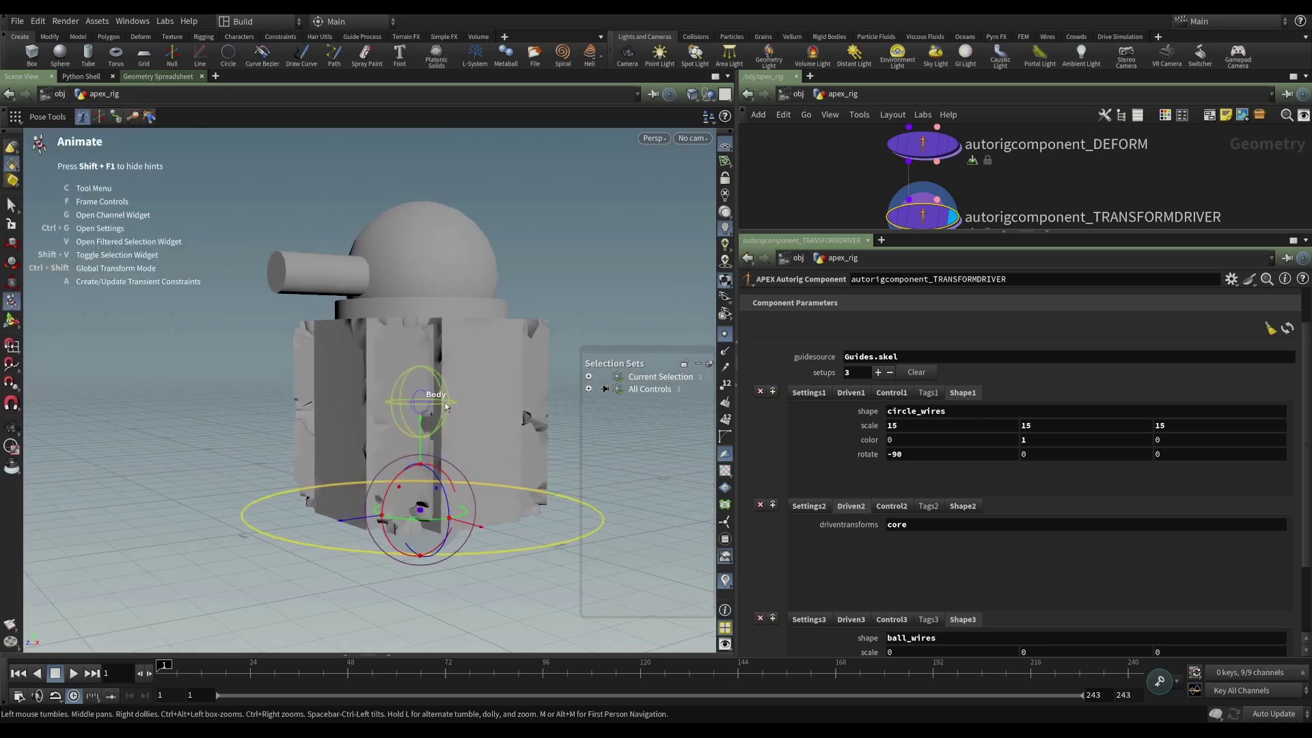
click(422, 400)
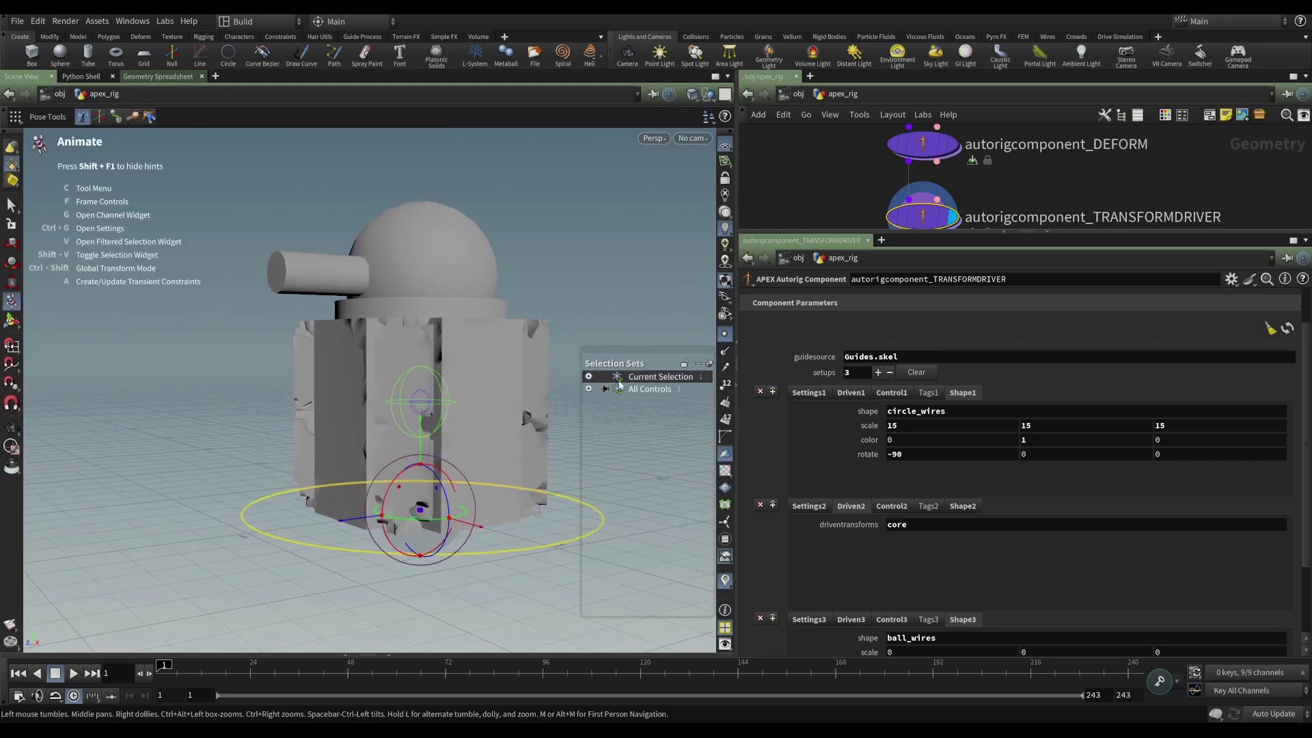
Examine the third setup's driven transforms pattern and view the rig's limbs from different angles.
scroll(943, 557, down, 3)
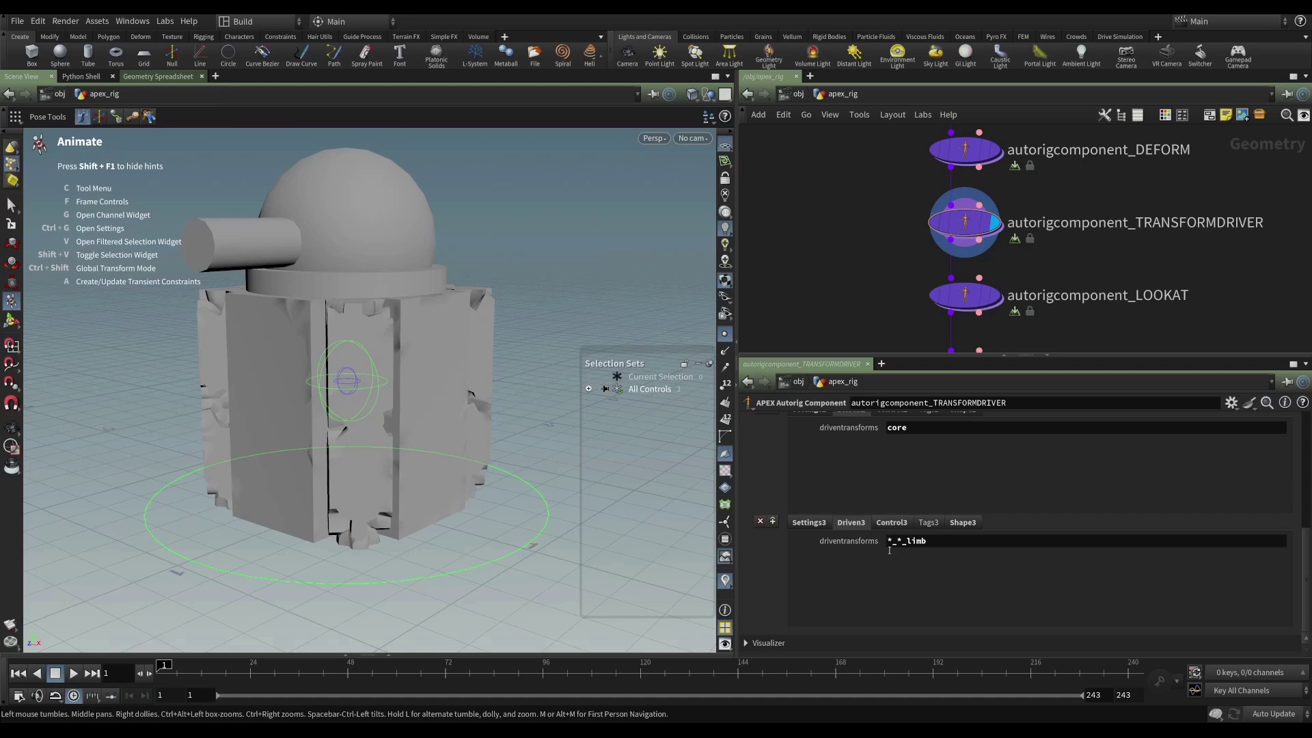
drag(454, 395, 285, 341)
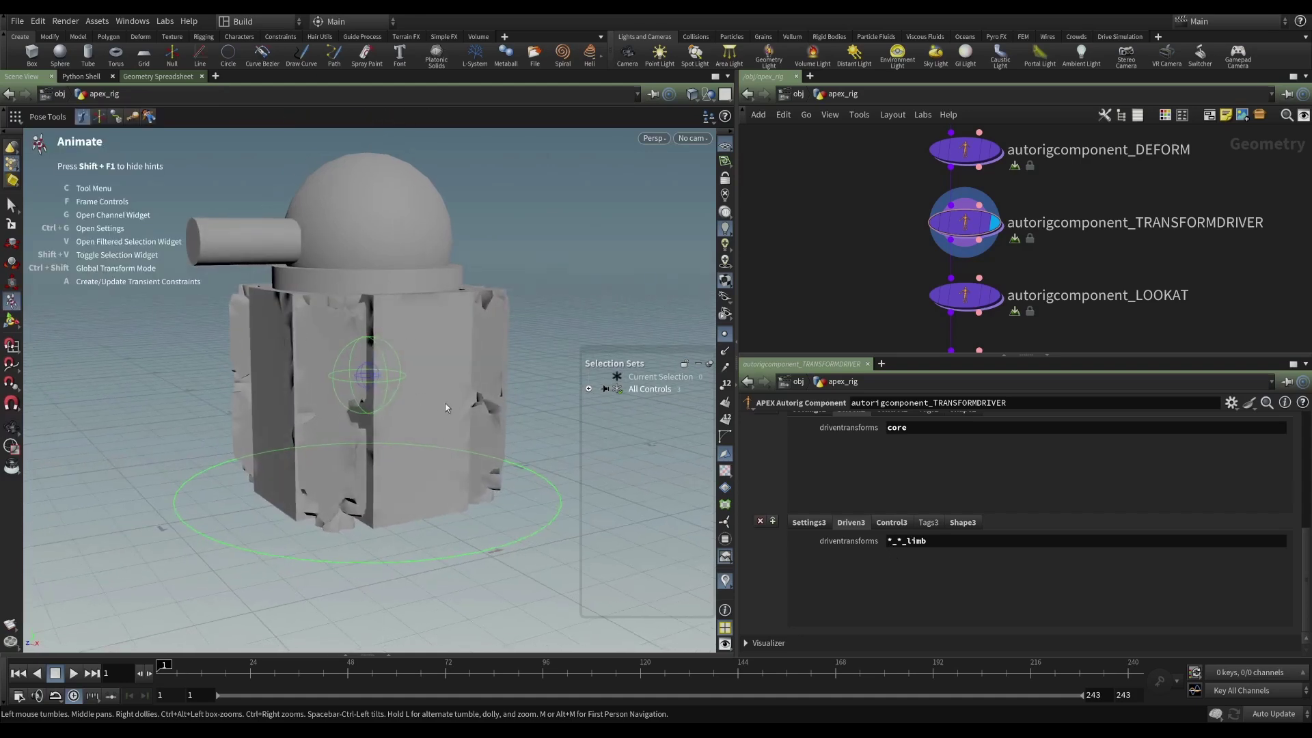
drag(442, 399, 445, 372)
Review the third setup's control, tags and shape settings, and expand the Base selection set to find Limb_Offset.
click(890, 523)
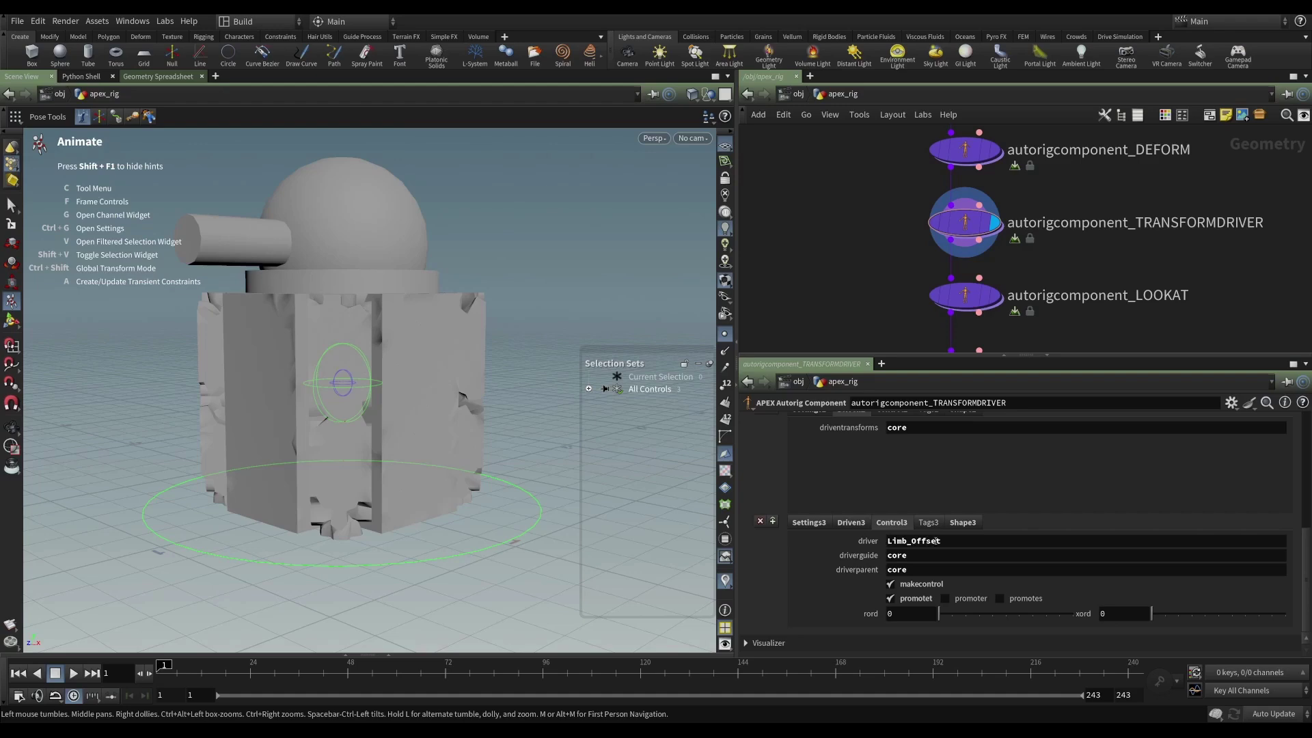
click(588, 388)
click(602, 401)
click(652, 426)
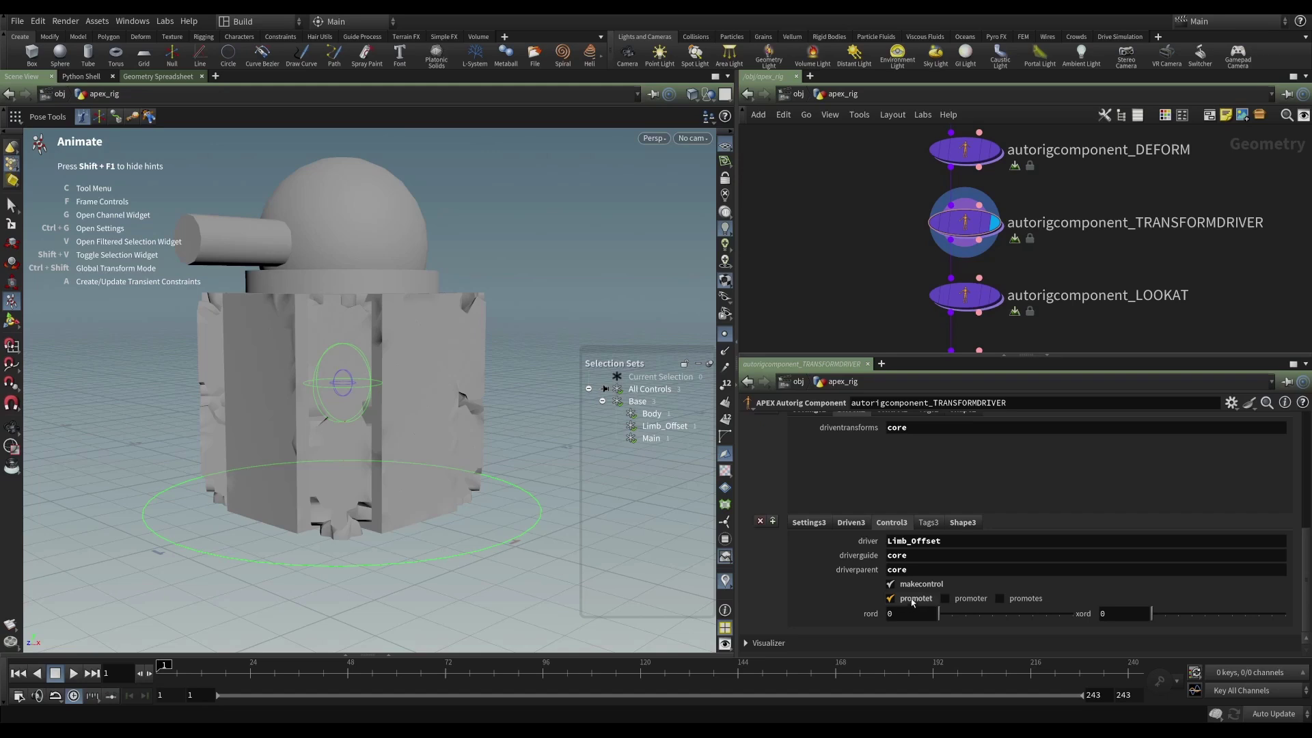
click(925, 523)
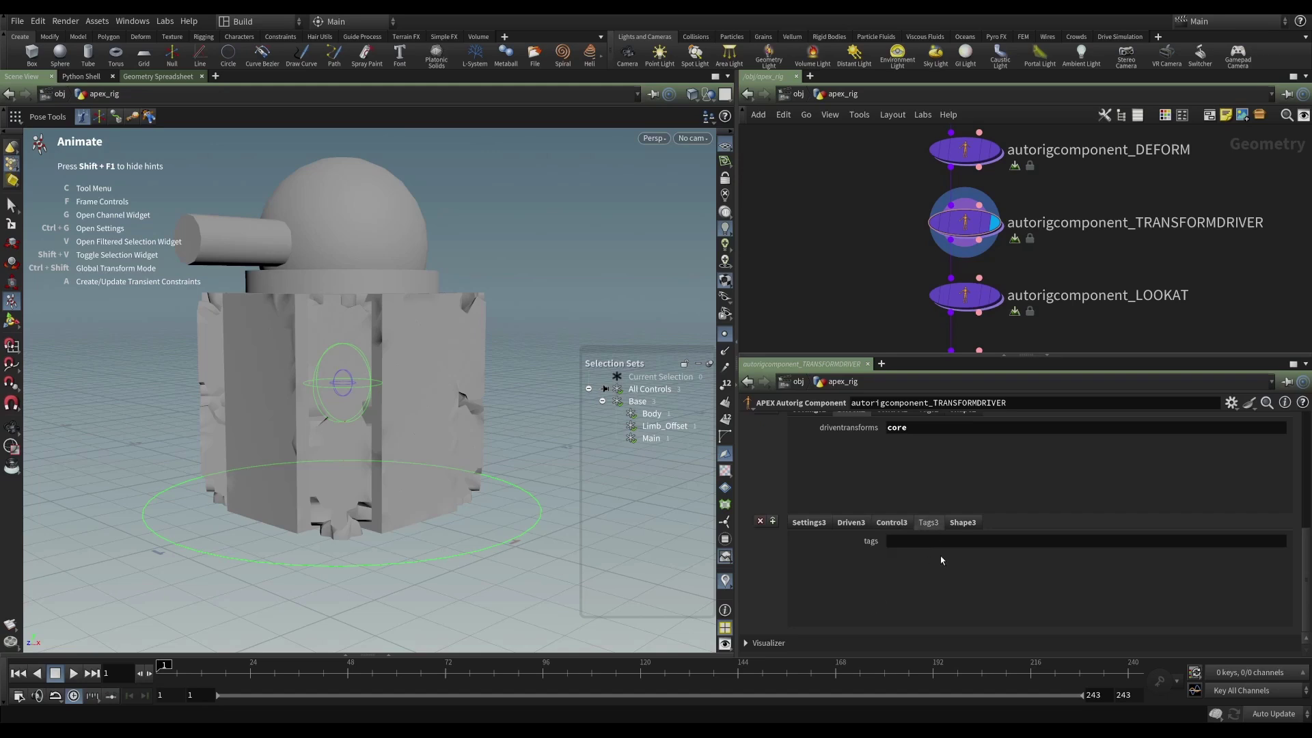
click(960, 523)
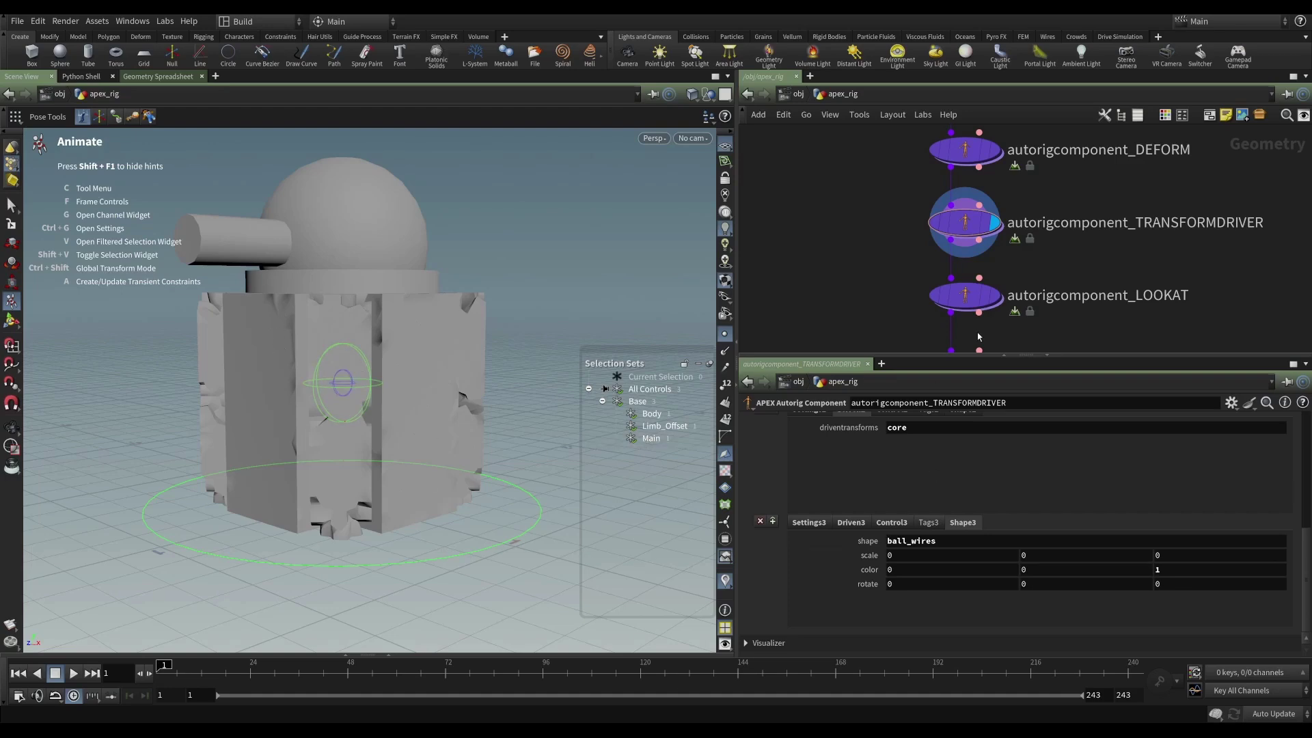
View the rig from another angle, re-enter the Animate state, and test a Main control move before undoing it.
key(Escape)
drag(382, 381, 476, 495)
key(Return)
click(355, 483)
drag(344, 486, 375, 385)
key(ctrl+z)
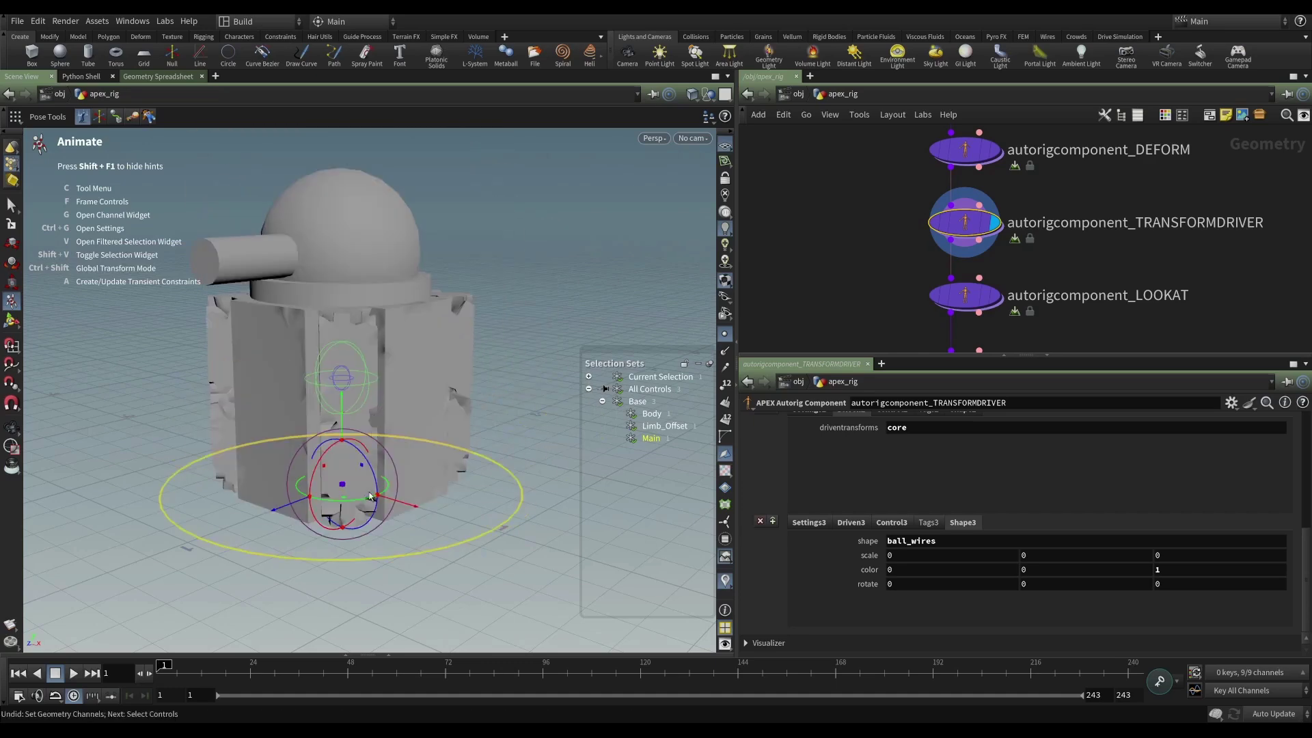
Clear the selection, try moving the spherical Body control, and undo the move.
click(371, 400)
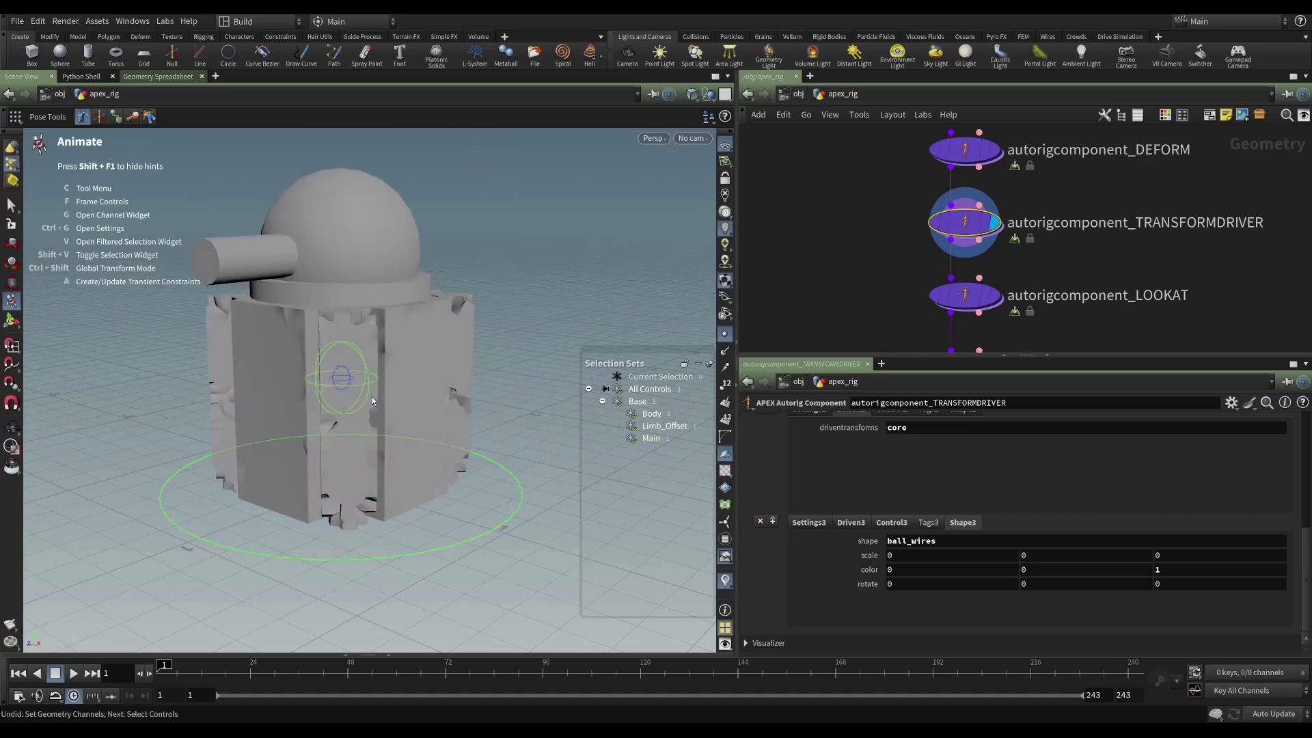
click(341, 379)
drag(342, 381, 347, 324)
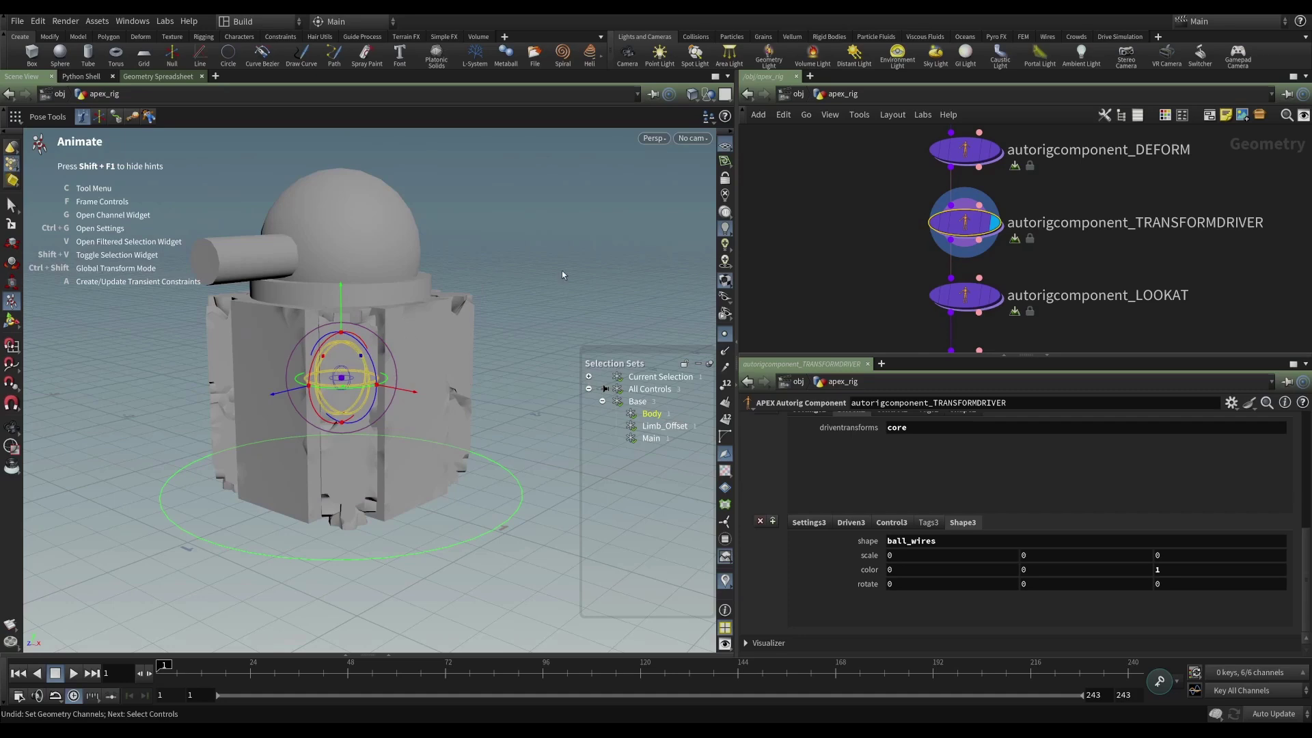
Select the inner Limb_Offset control, view the rig from a lower side angle, and re-enter the Animate state.
click(480, 309)
click(350, 384)
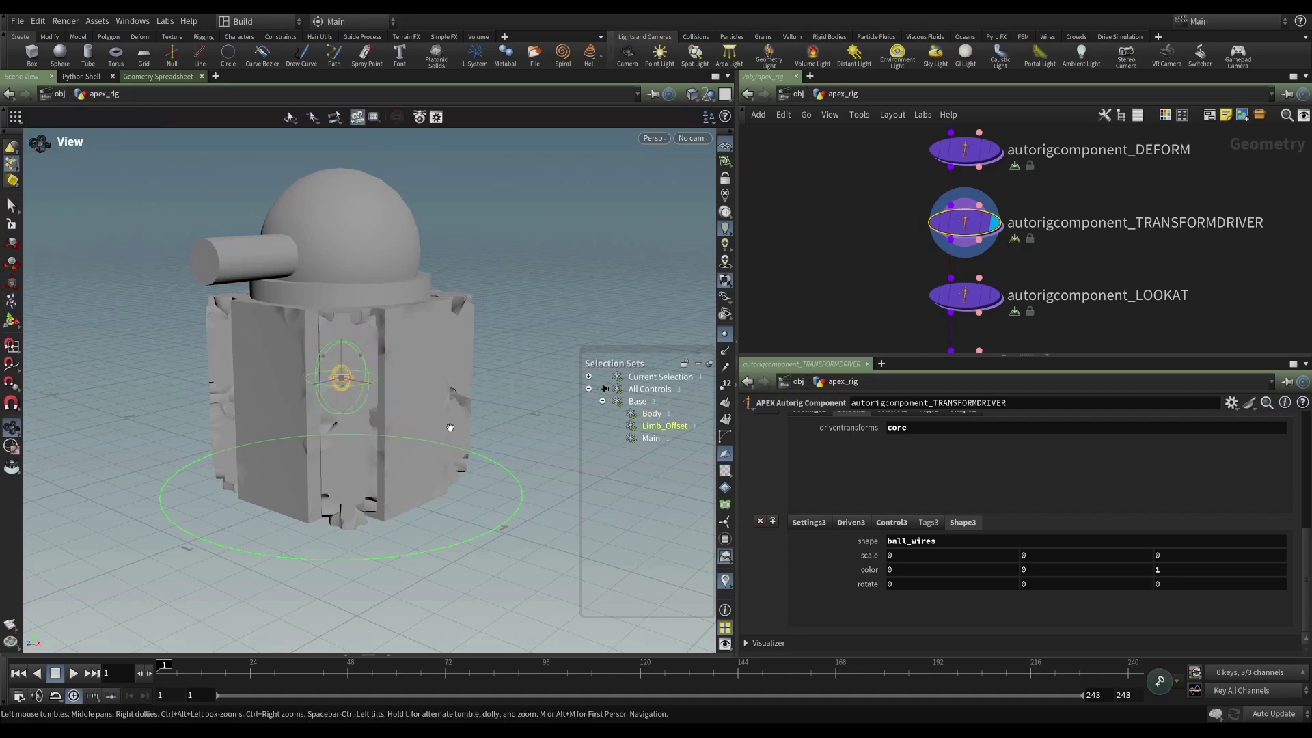
drag(445, 424, 409, 410)
drag(356, 348, 397, 421)
key(Escape)
key(Return)
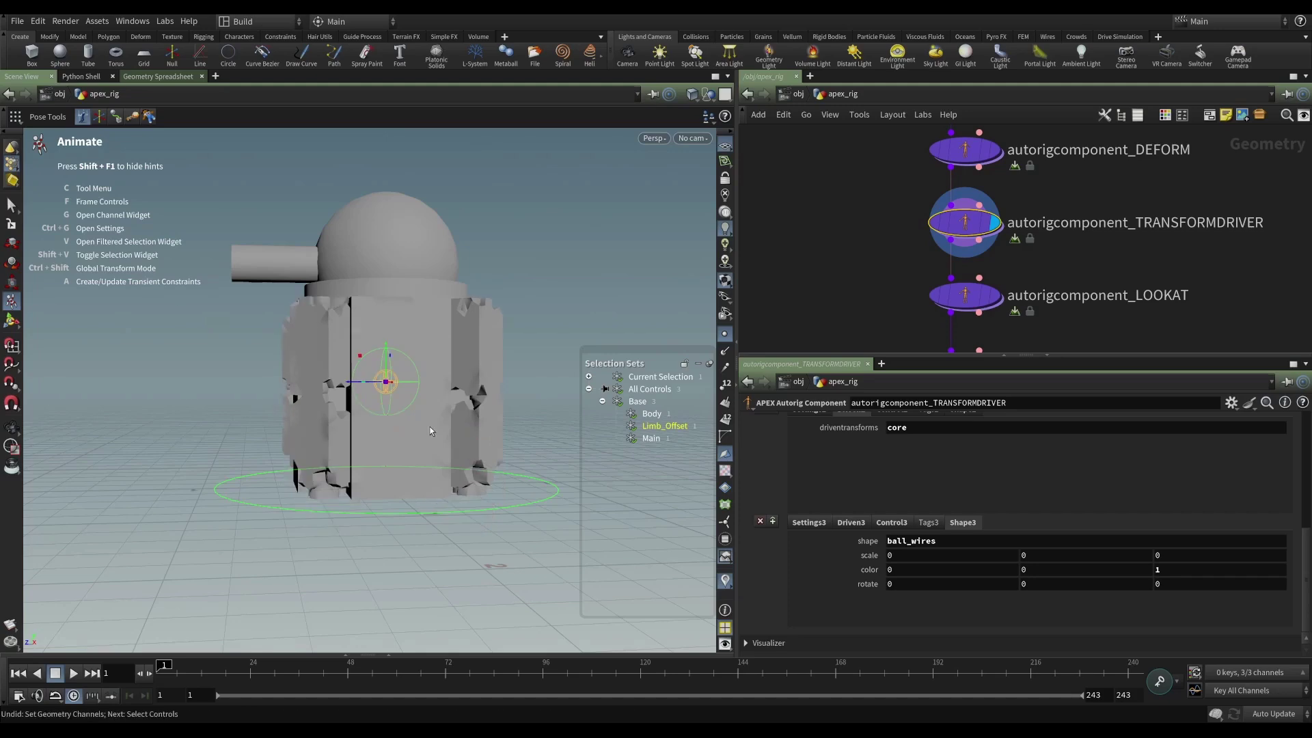
Try raising the Limb_Offset control along its vertical axis and view the limbs from different angles.
key(Escape)
drag(429, 430, 383, 362)
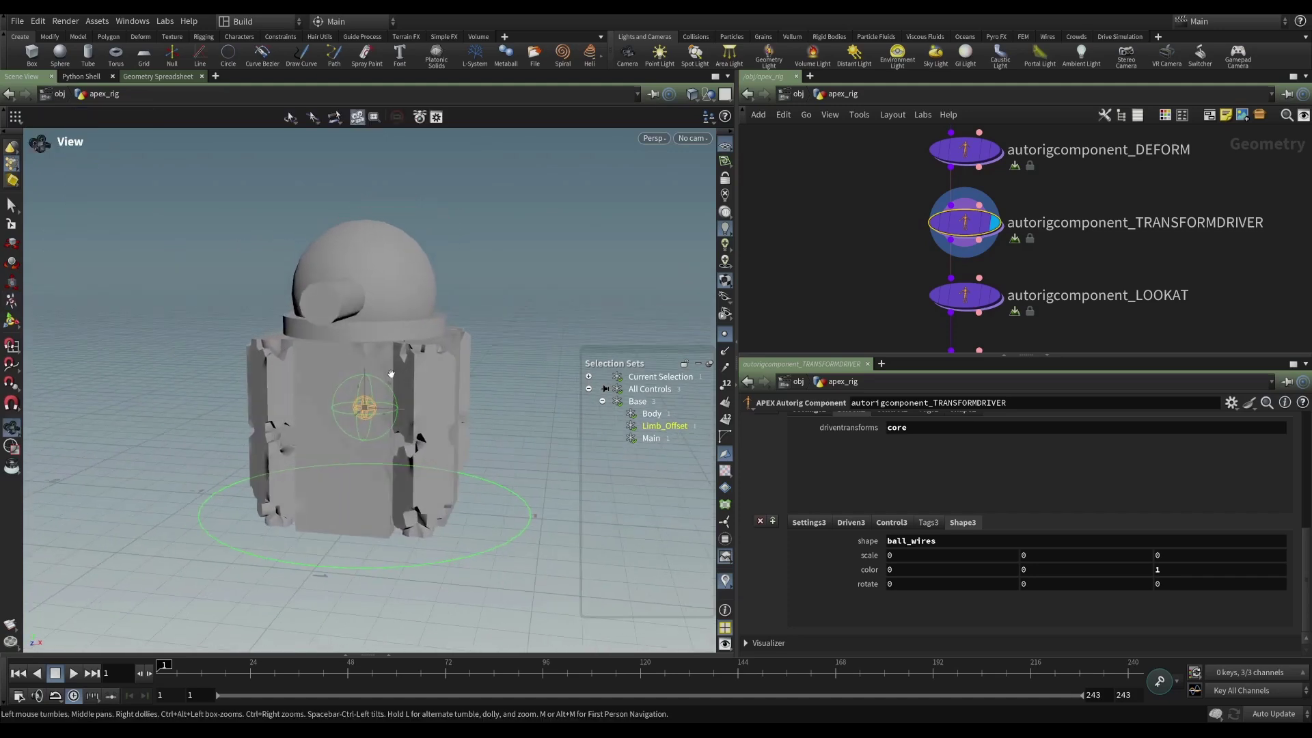
key(Return)
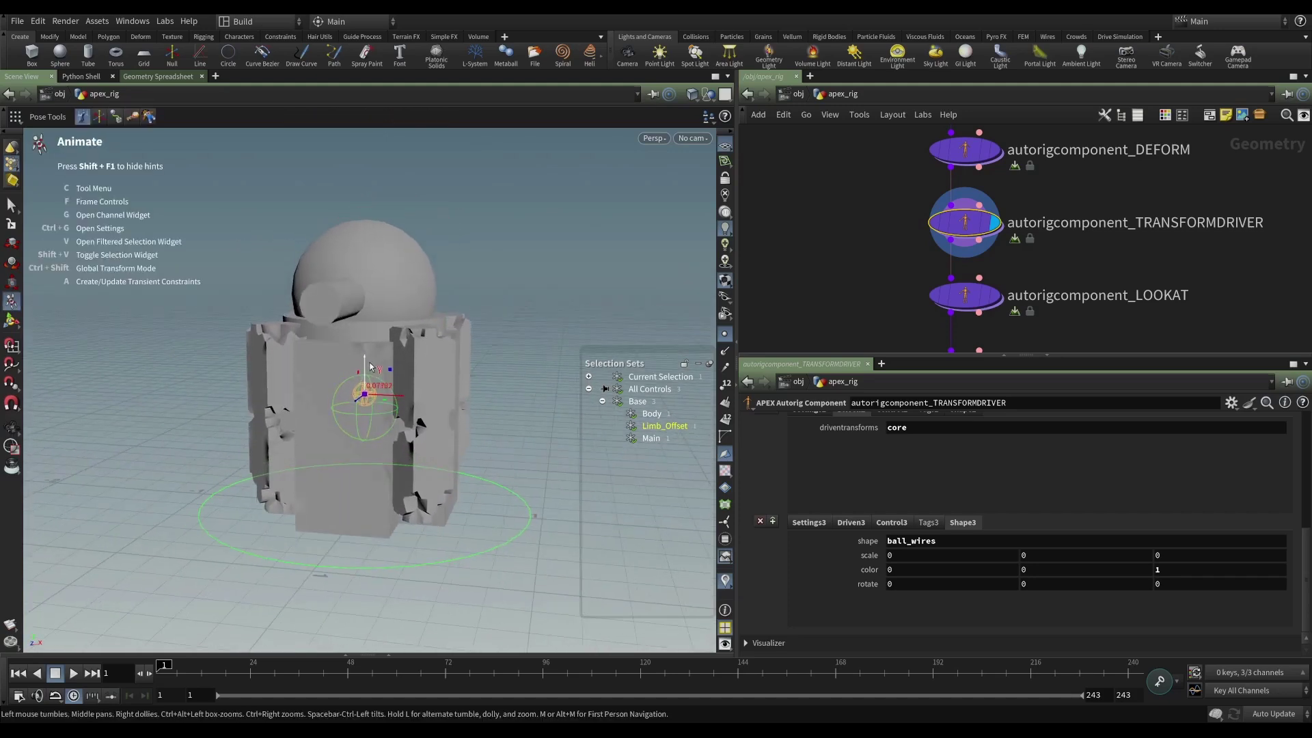
key(Escape)
drag(480, 377, 413, 339)
key(Return)
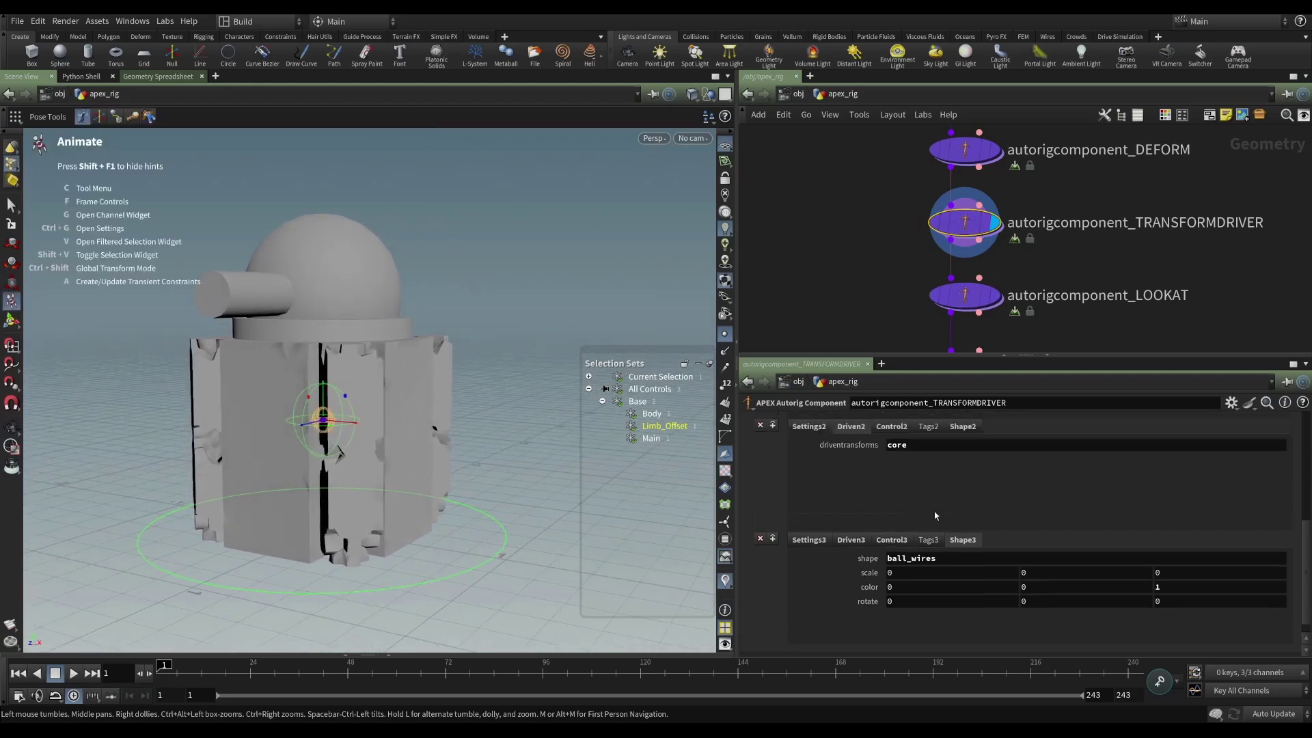
Return to the start of TRANSFORMDRIVER's component parameters and clear the control selection.
scroll(924, 496, up, 5)
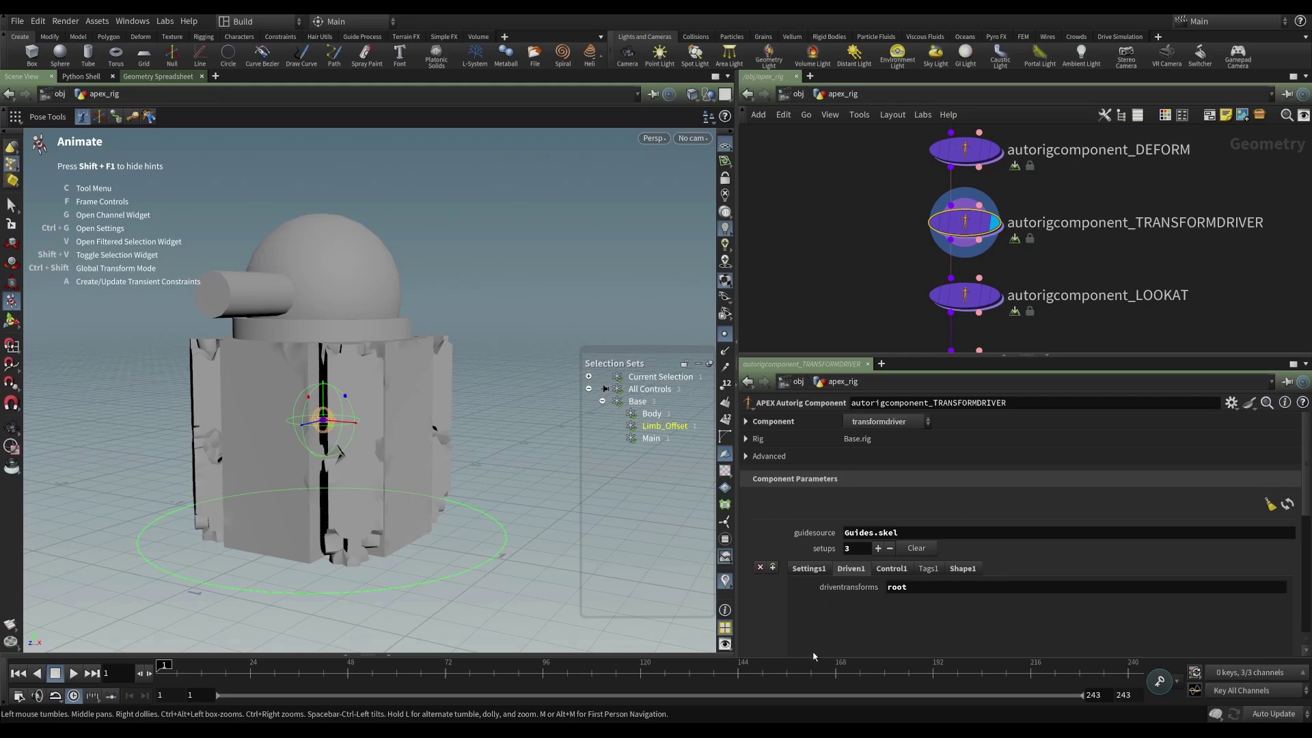
scroll(979, 581, down, 2)
scroll(980, 581, up, 2)
click(501, 445)
drag(384, 437, 388, 489)
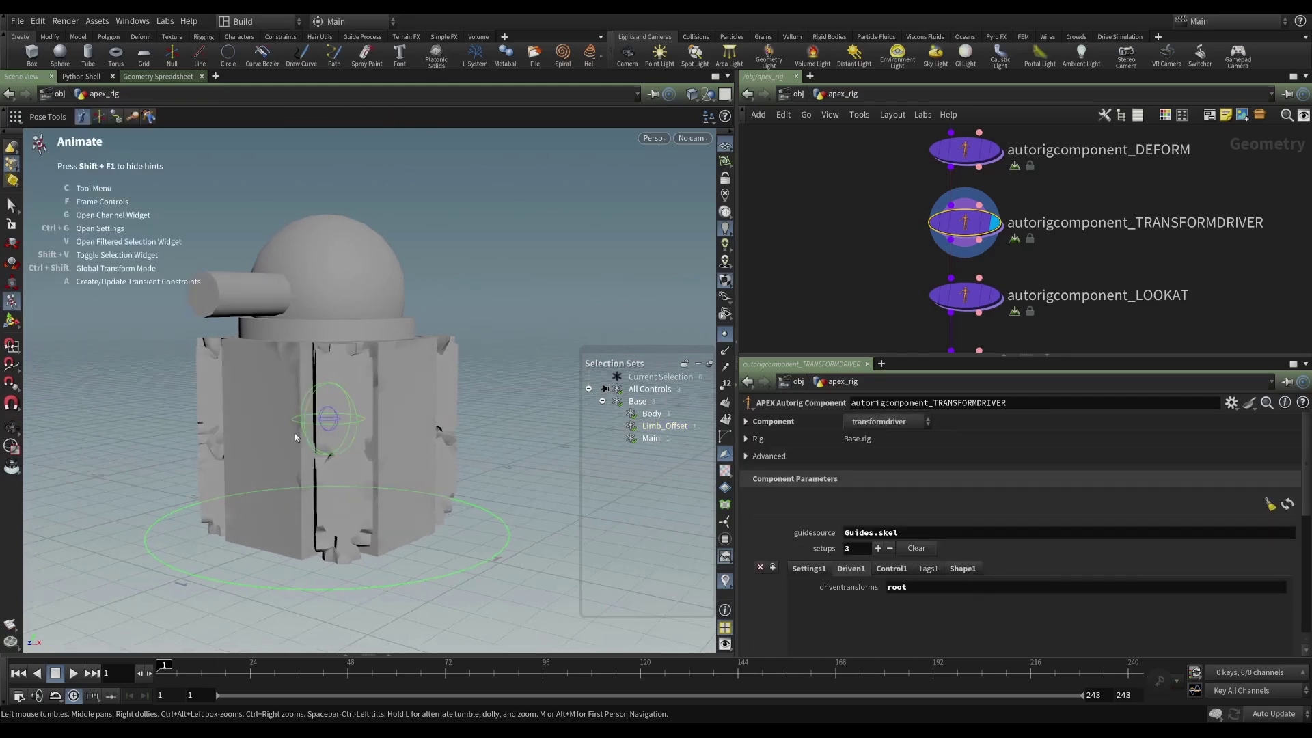
Review the first setup's control settings and the parameters of the setups below it.
scroll(948, 570, down, 3)
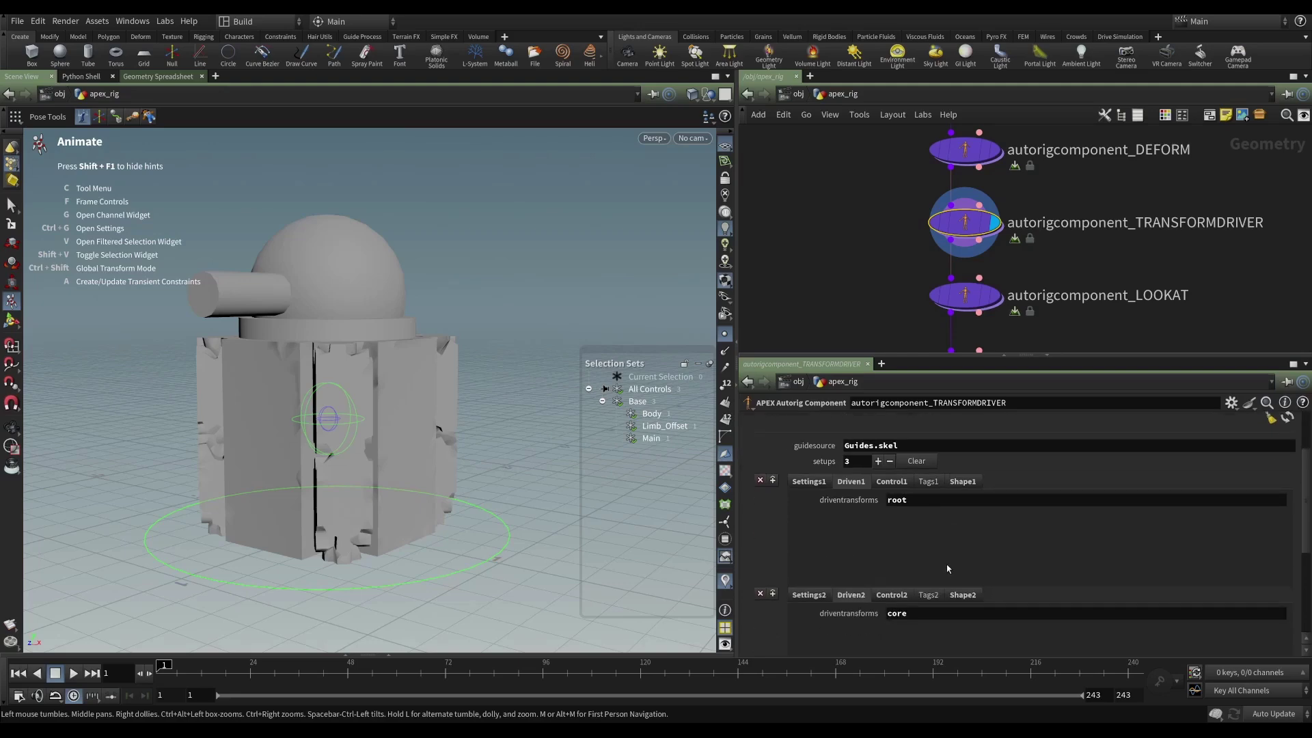
click(890, 482)
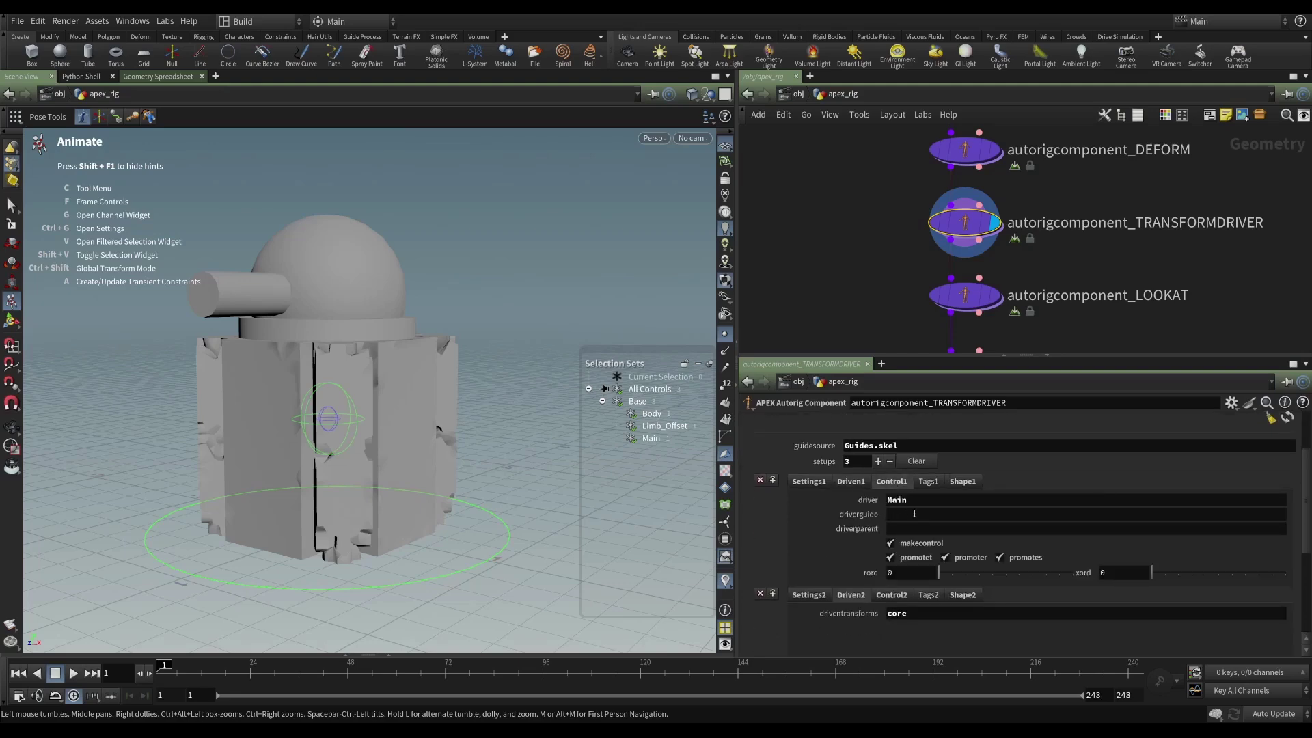
scroll(840, 540, down, 3)
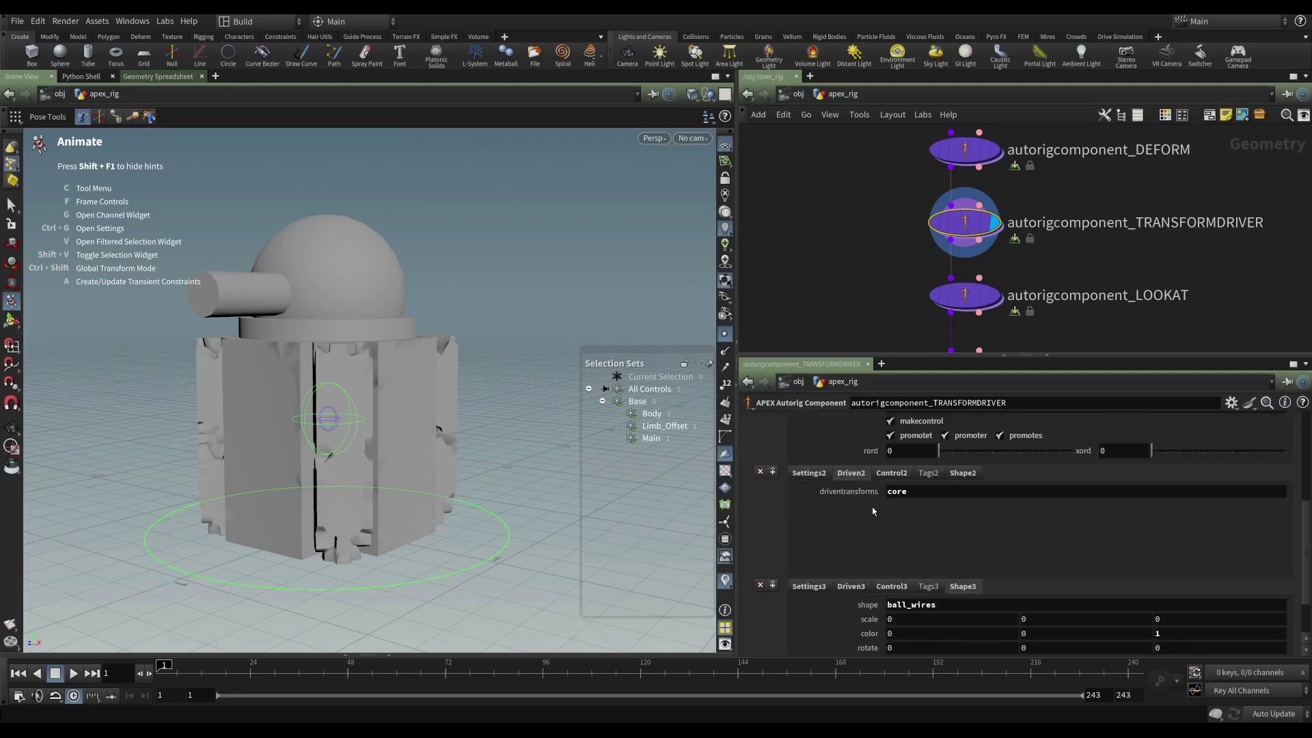
scroll(881, 508, up, 2)
scroll(881, 508, up, 4)
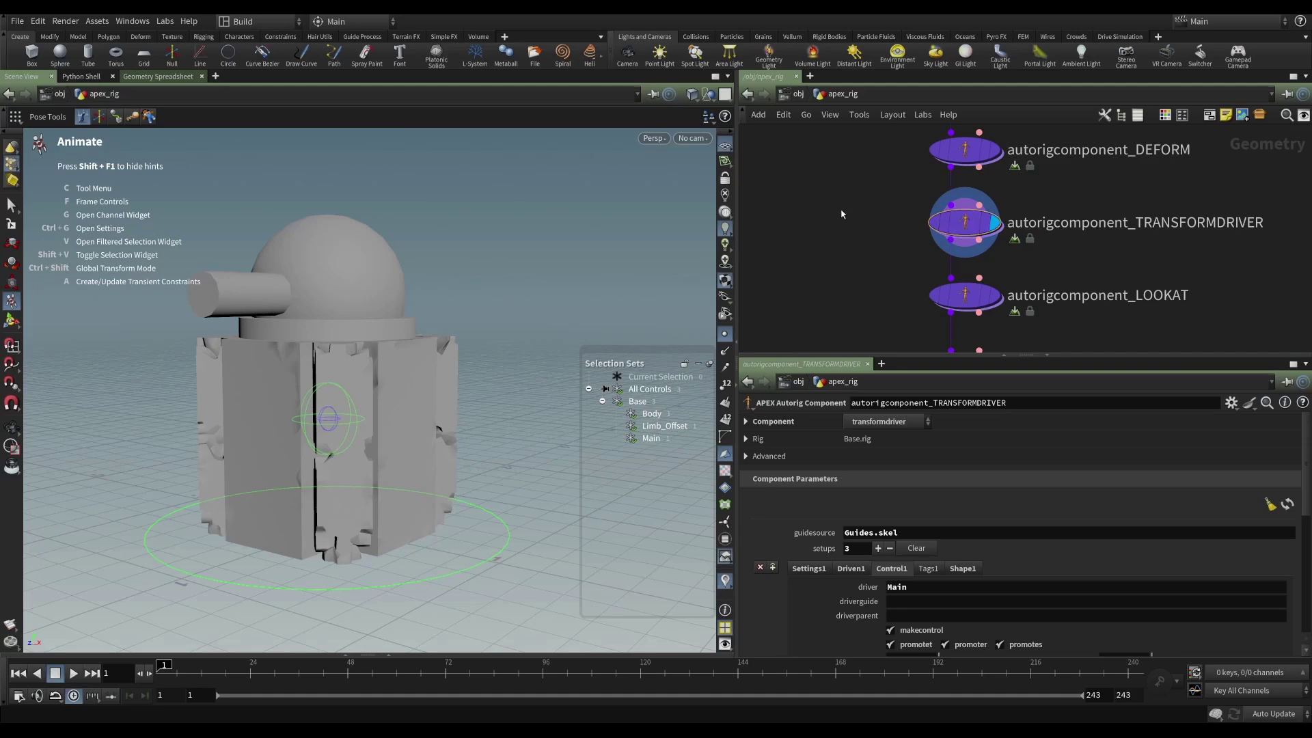
Leave the Animate state, then select the autorigcomponent_LOOKAT node and set it as the displayed node.
key(Escape)
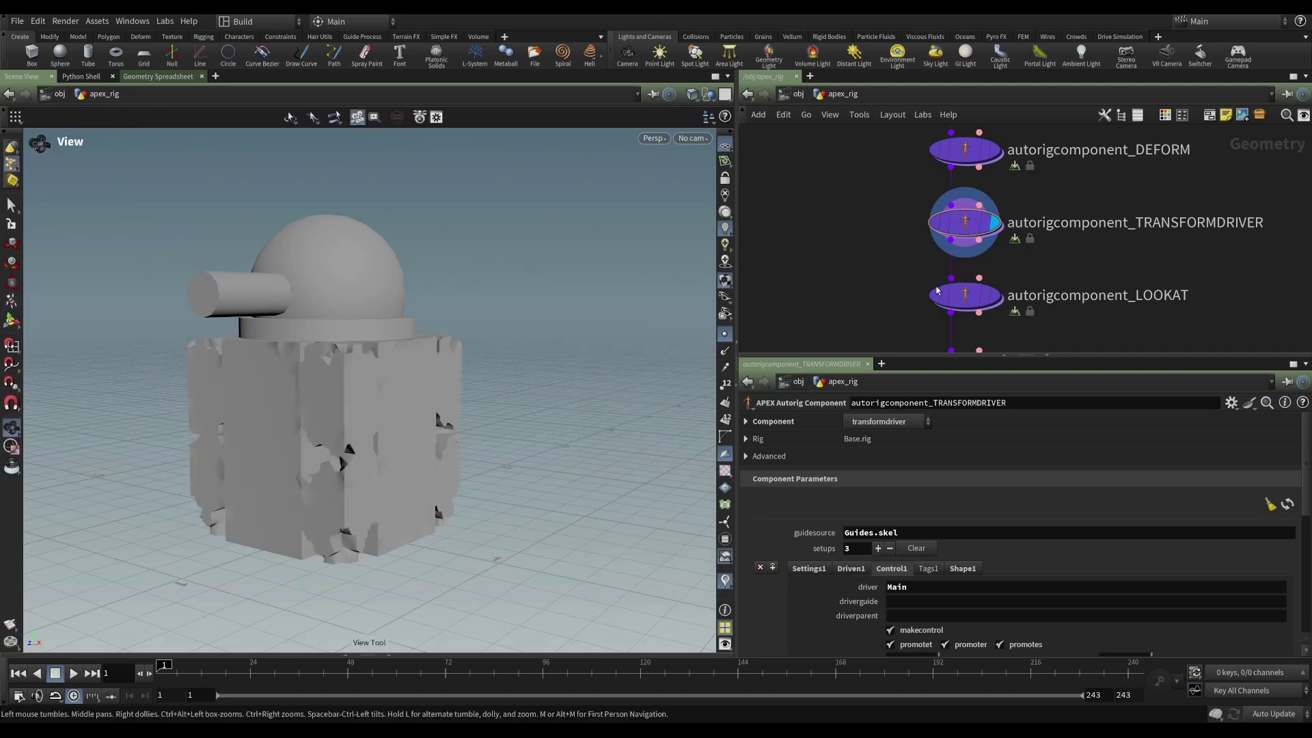
click(965, 303)
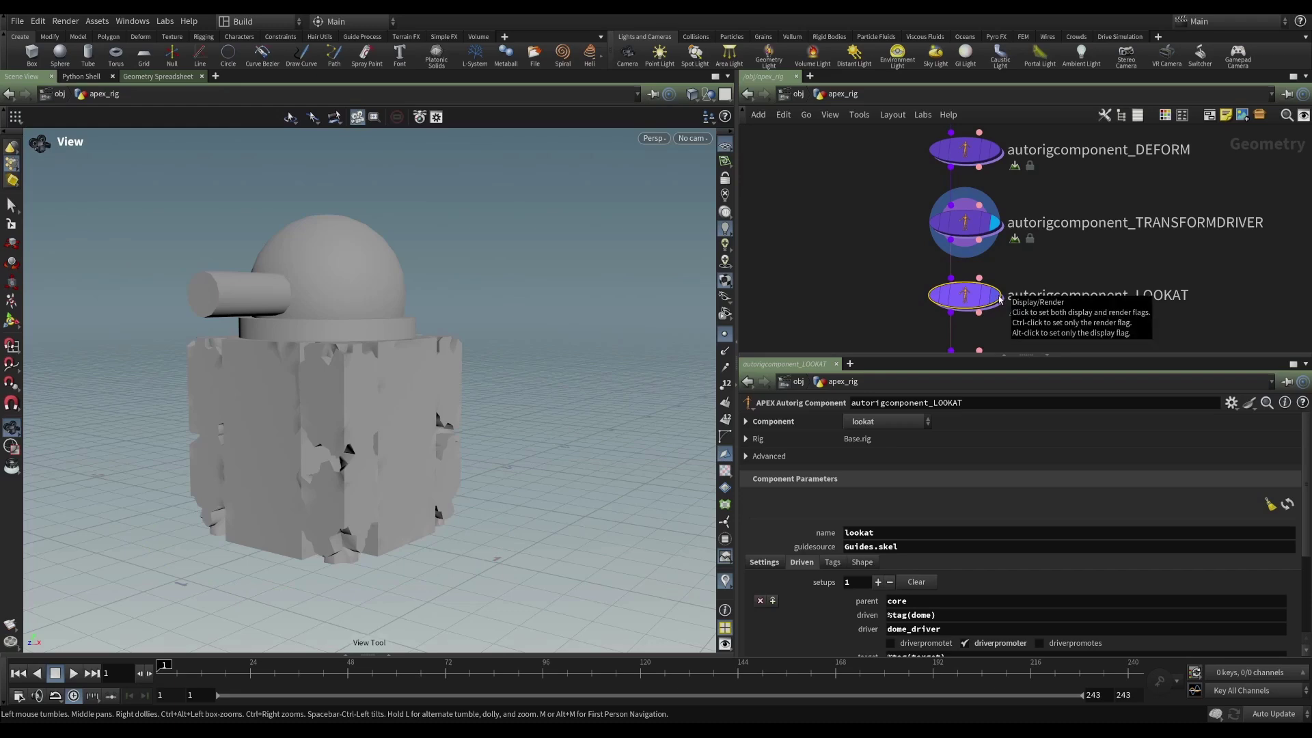
click(998, 299)
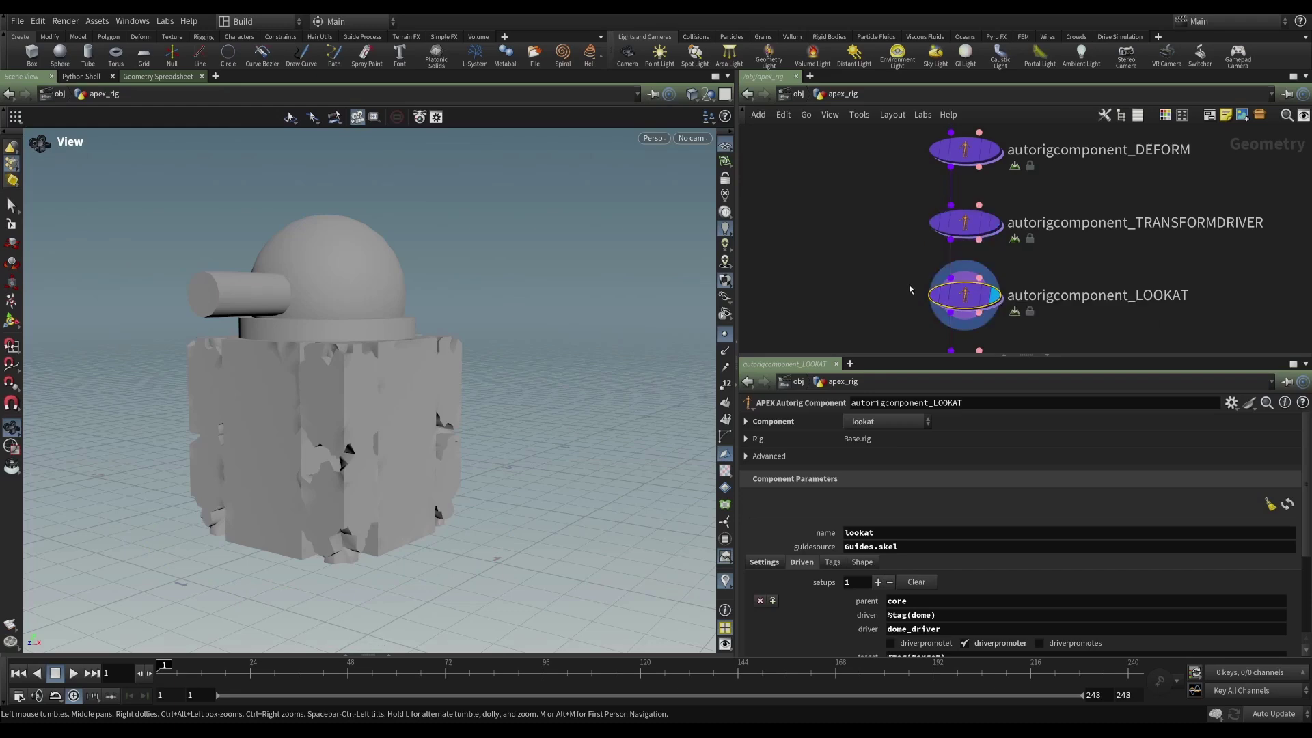
drag(547, 281, 508, 300)
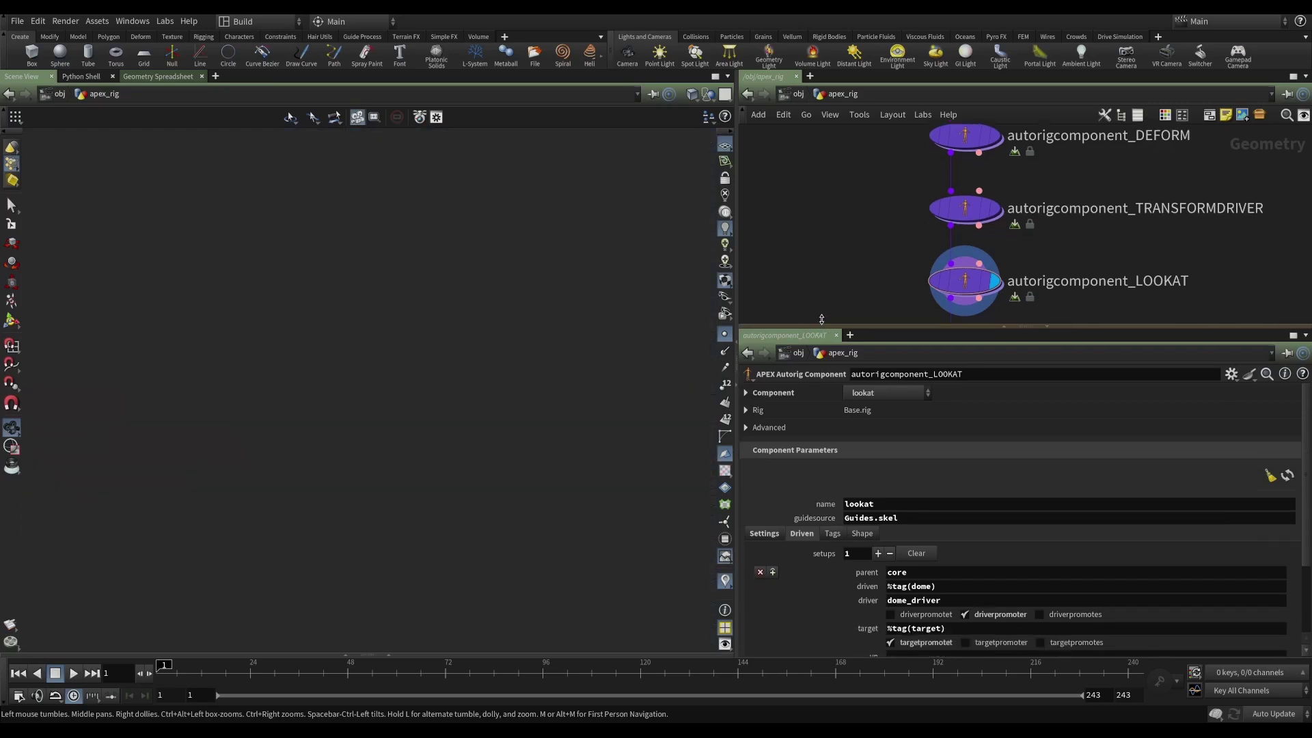
Enlarge the parameter area for LOOKAT and review its updir and targetpos settings.
drag(828, 354, 828, 204)
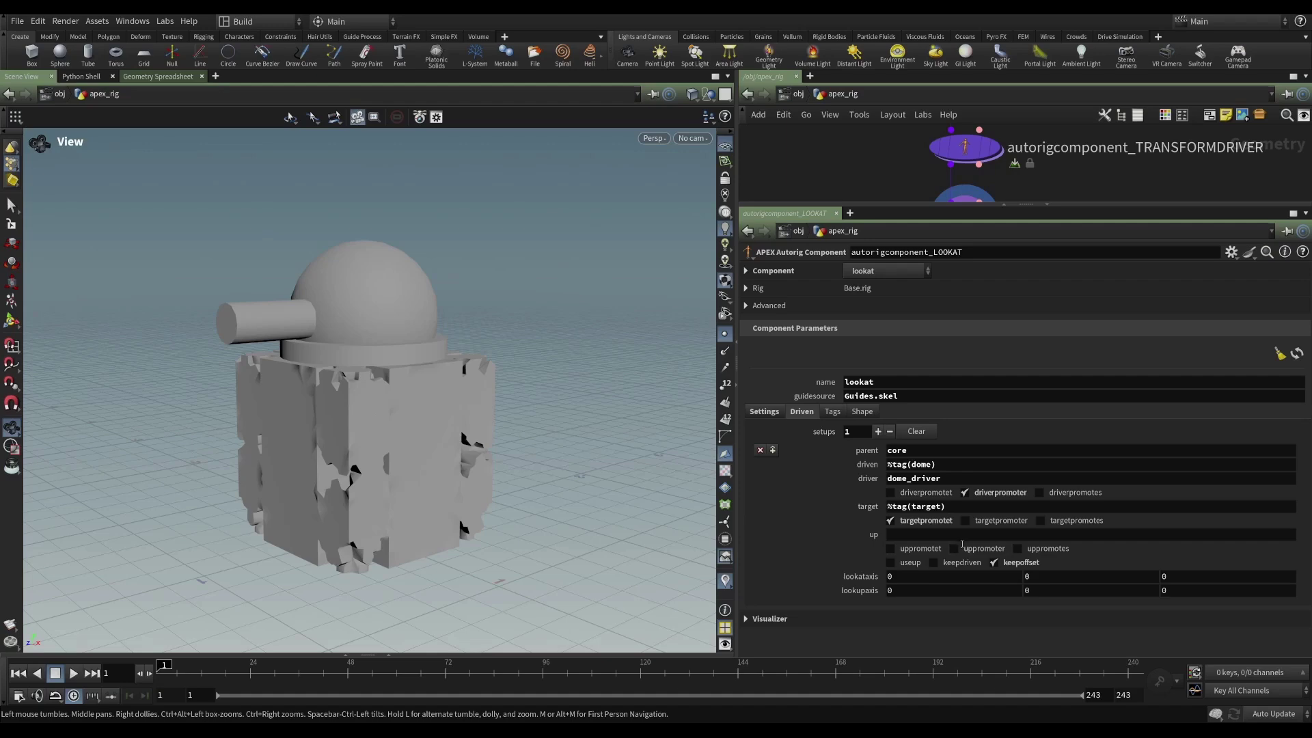
drag(917, 204, 922, 315)
drag(414, 308, 510, 295)
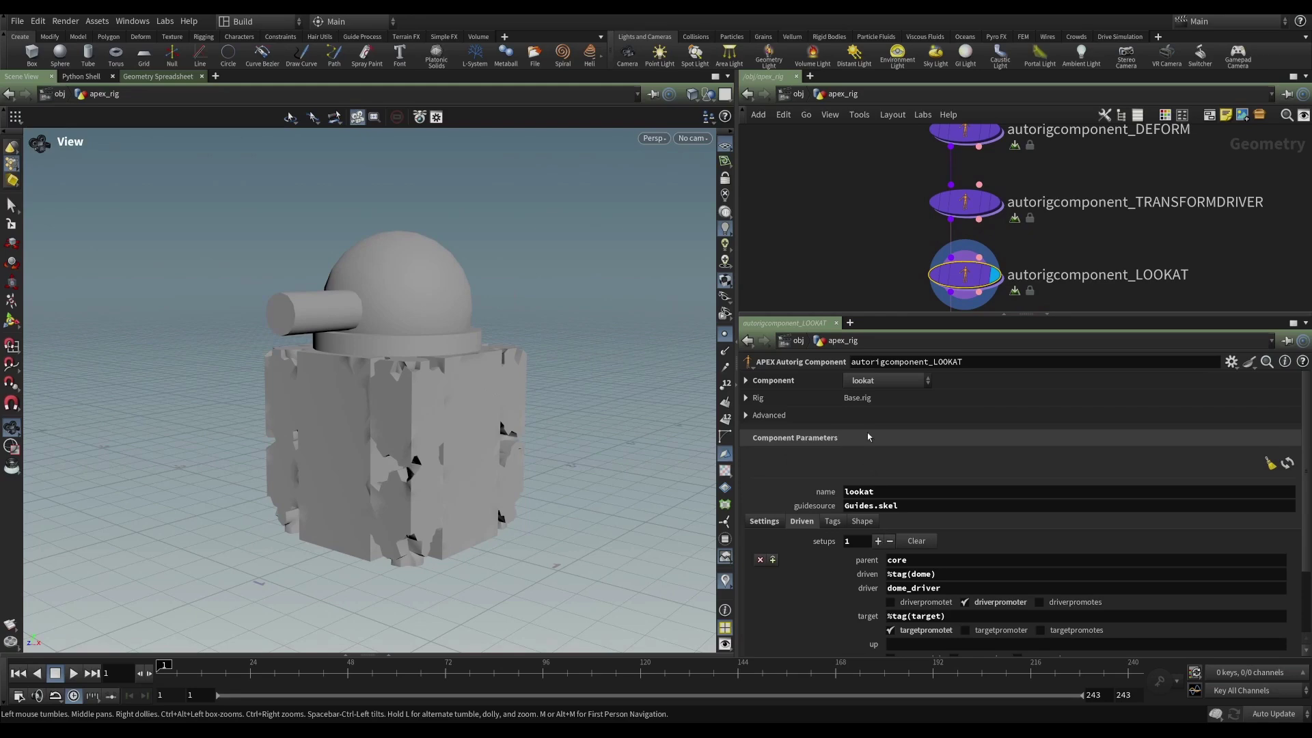
drag(880, 321, 882, 201)
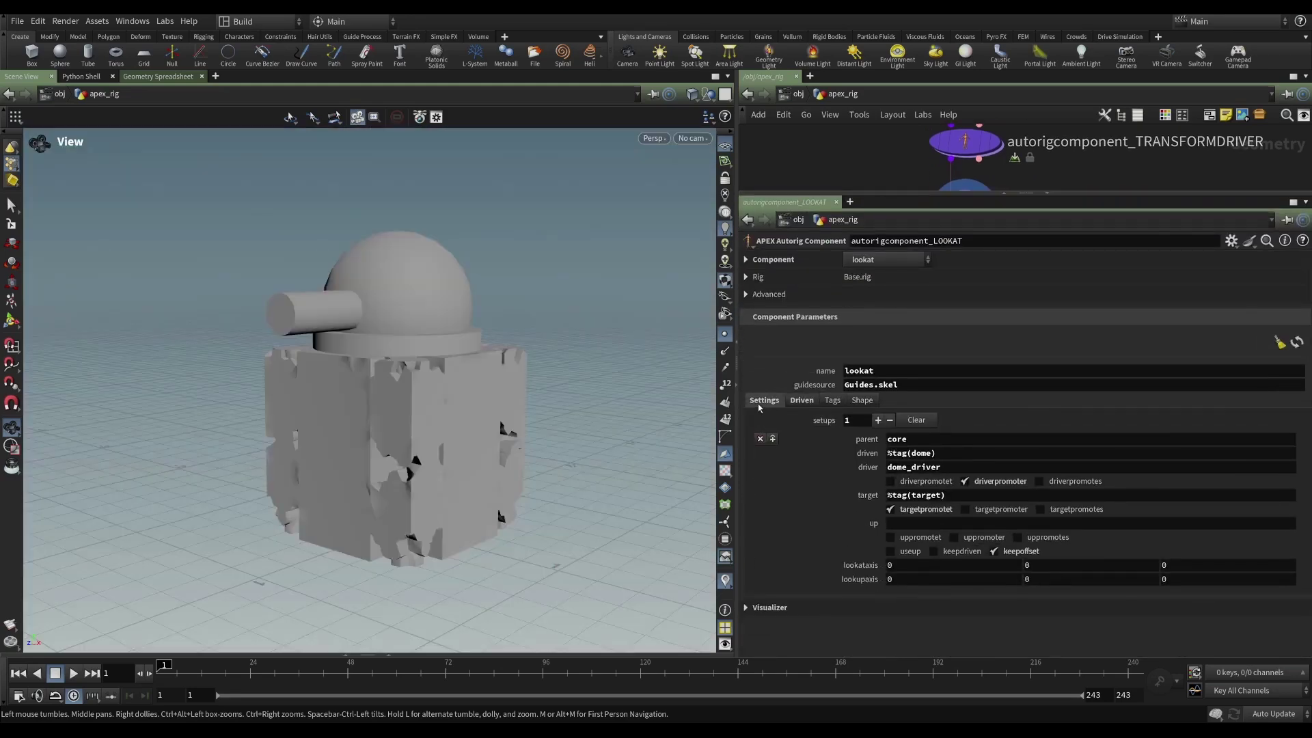
click(761, 405)
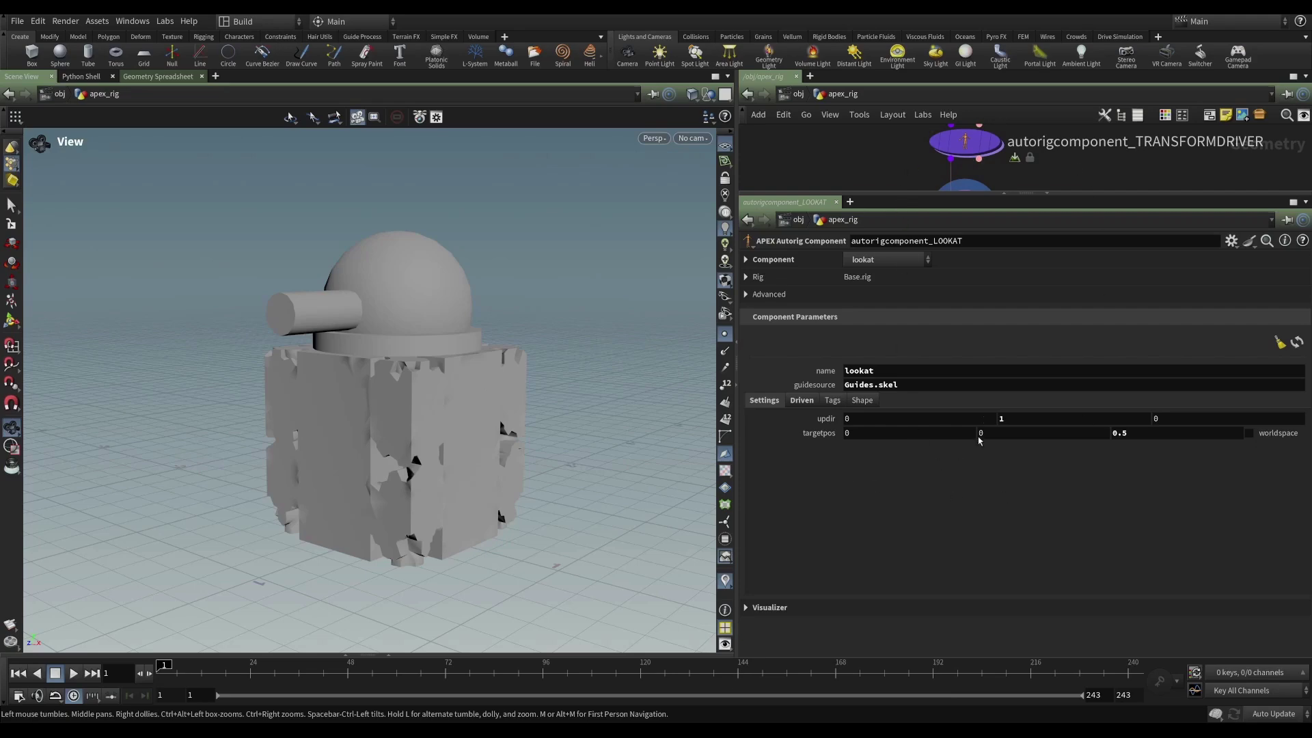
key(f)
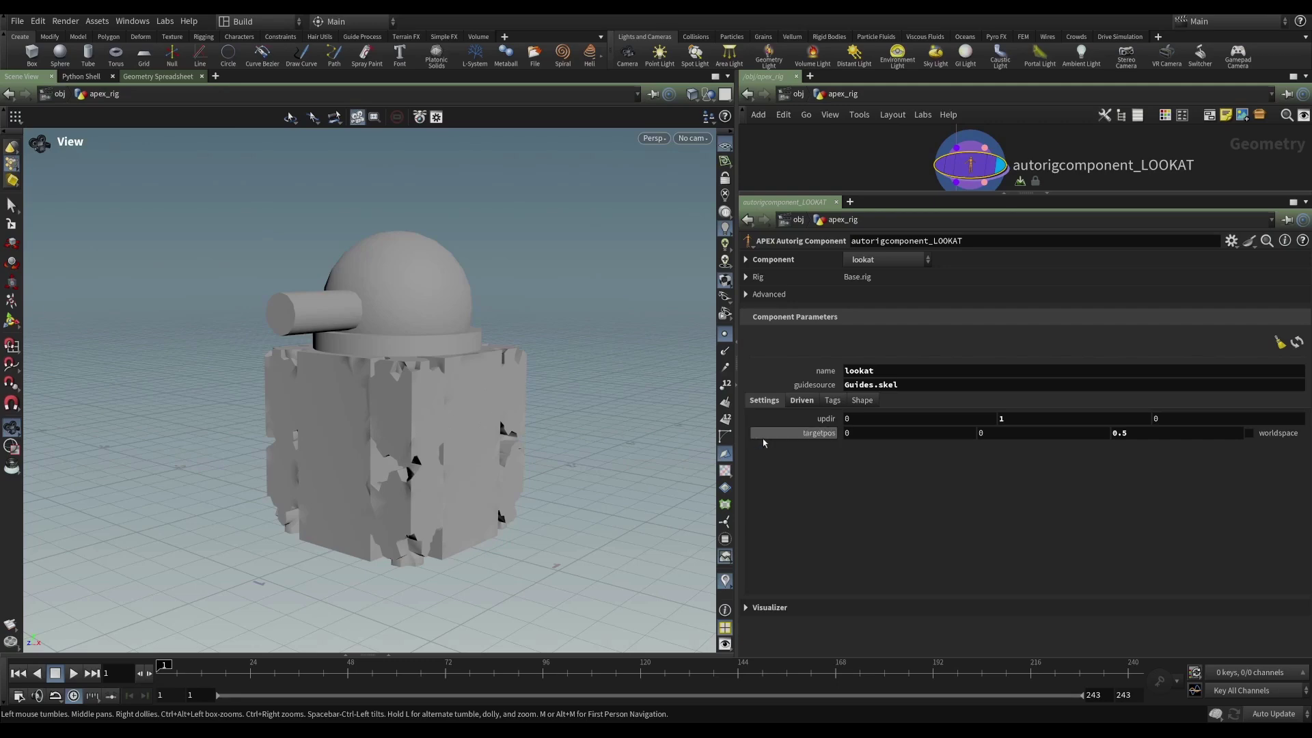
Review LOOKAT's driven settings, highlighting the dome tag in driven, and view the dome and barrel from the side.
click(796, 402)
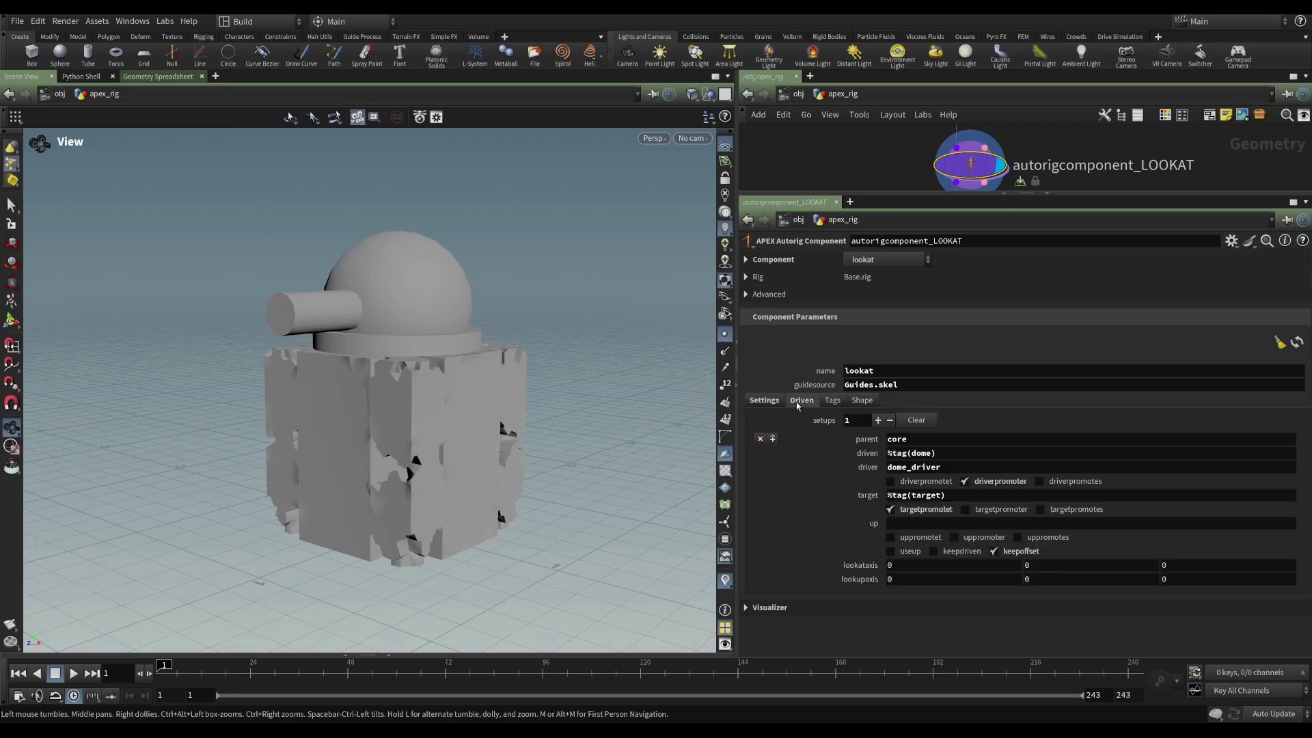
drag(344, 408, 519, 345)
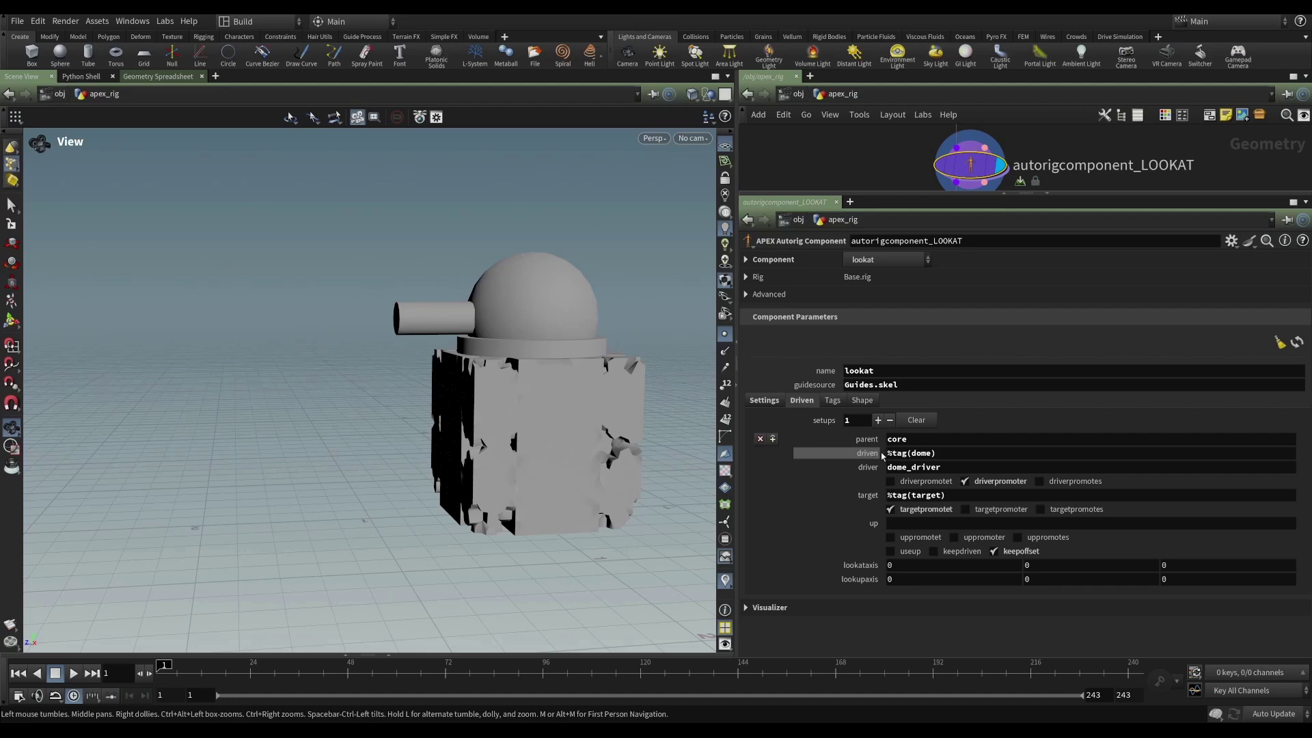
double_click(916, 453)
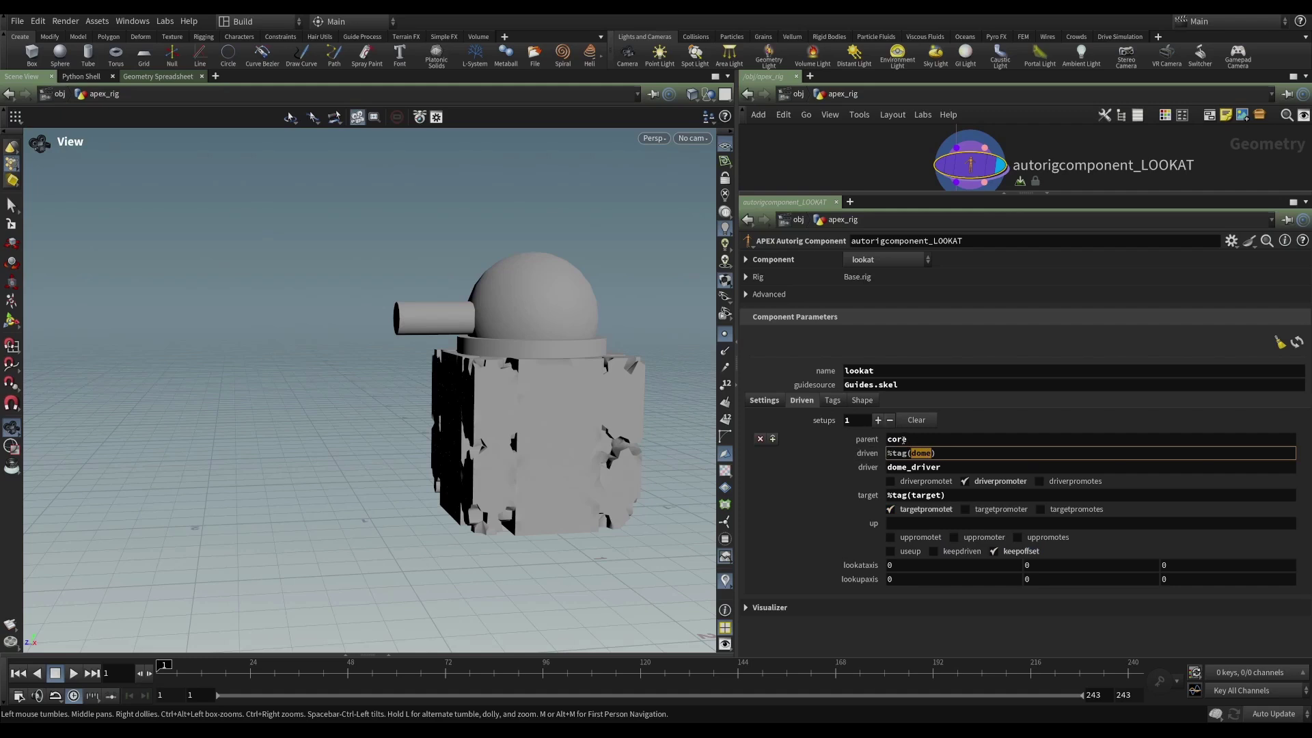
click(862, 454)
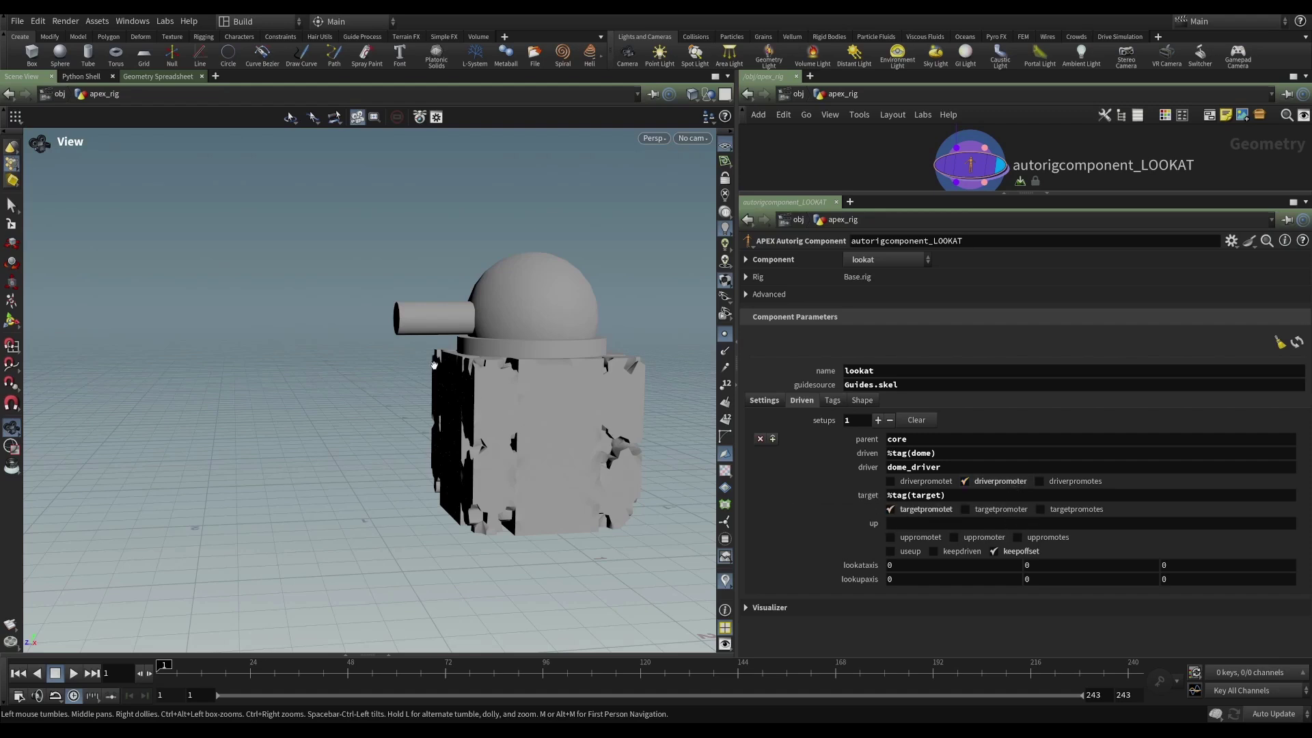
drag(411, 375, 374, 373)
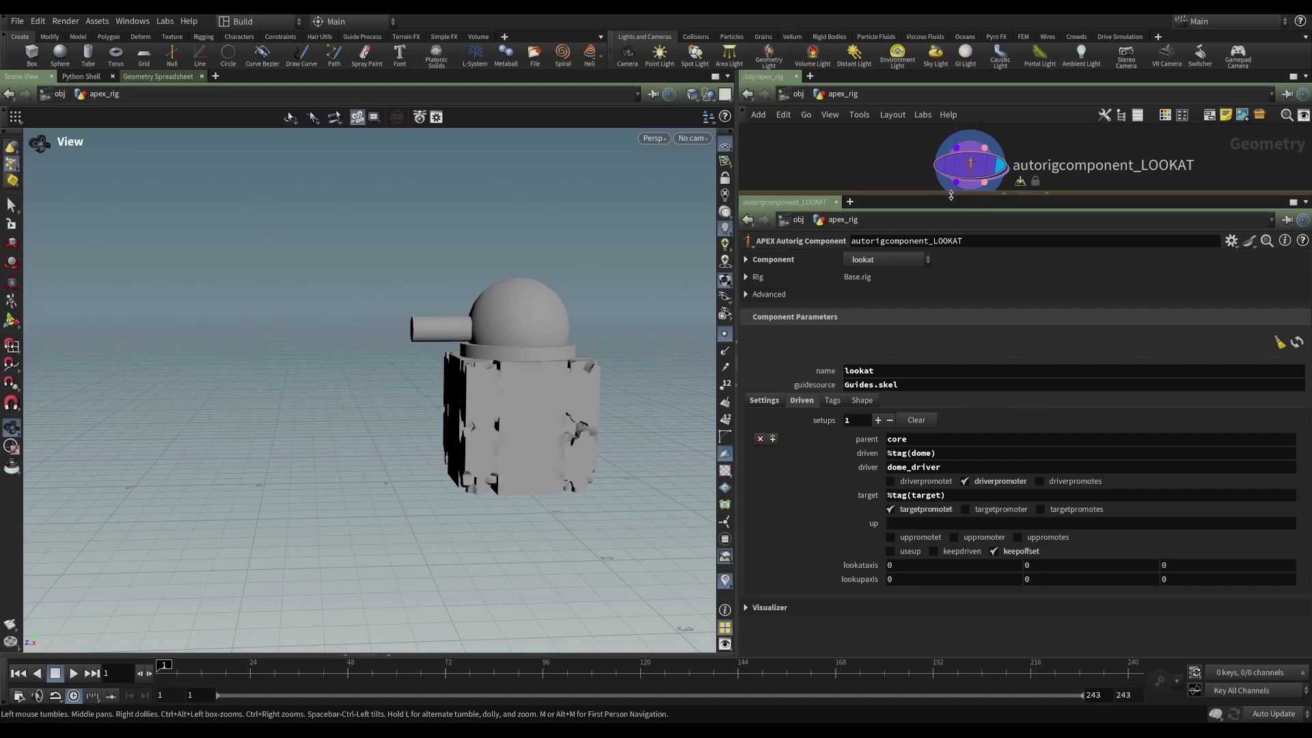
Display the attribadjustarray_TAGS node and examine its value operations that add tags to the skeleton points.
drag(962, 194, 970, 444)
middle_drag(984, 257, 987, 427)
scroll(1056, 269, up, 4)
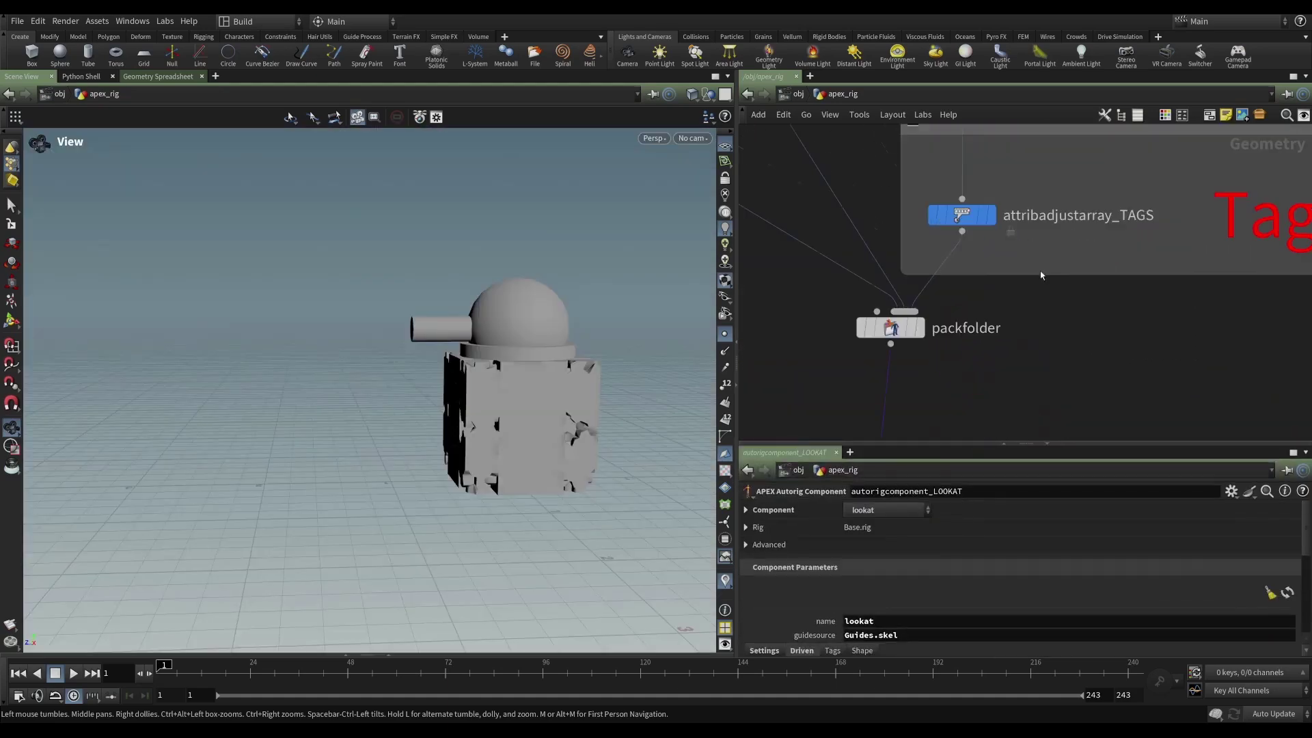
click(960, 219)
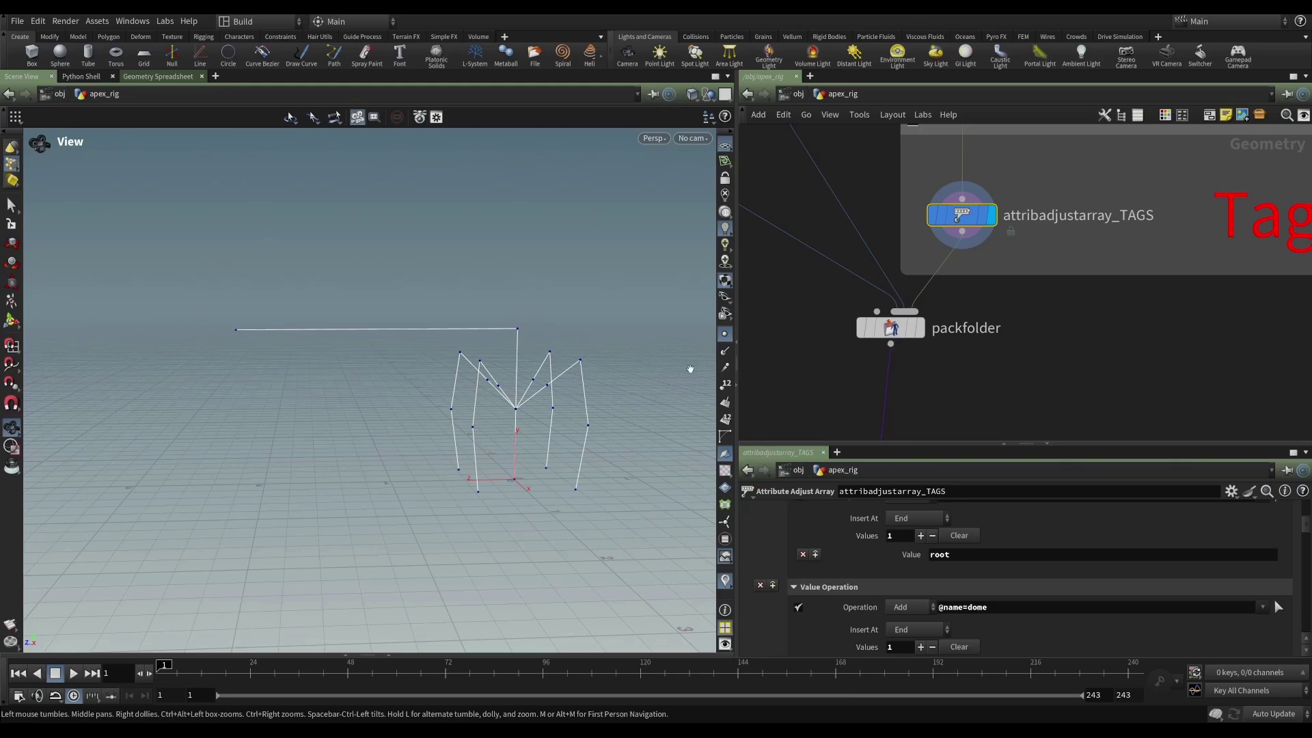
drag(940, 445, 912, 293)
scroll(828, 259, down, 4)
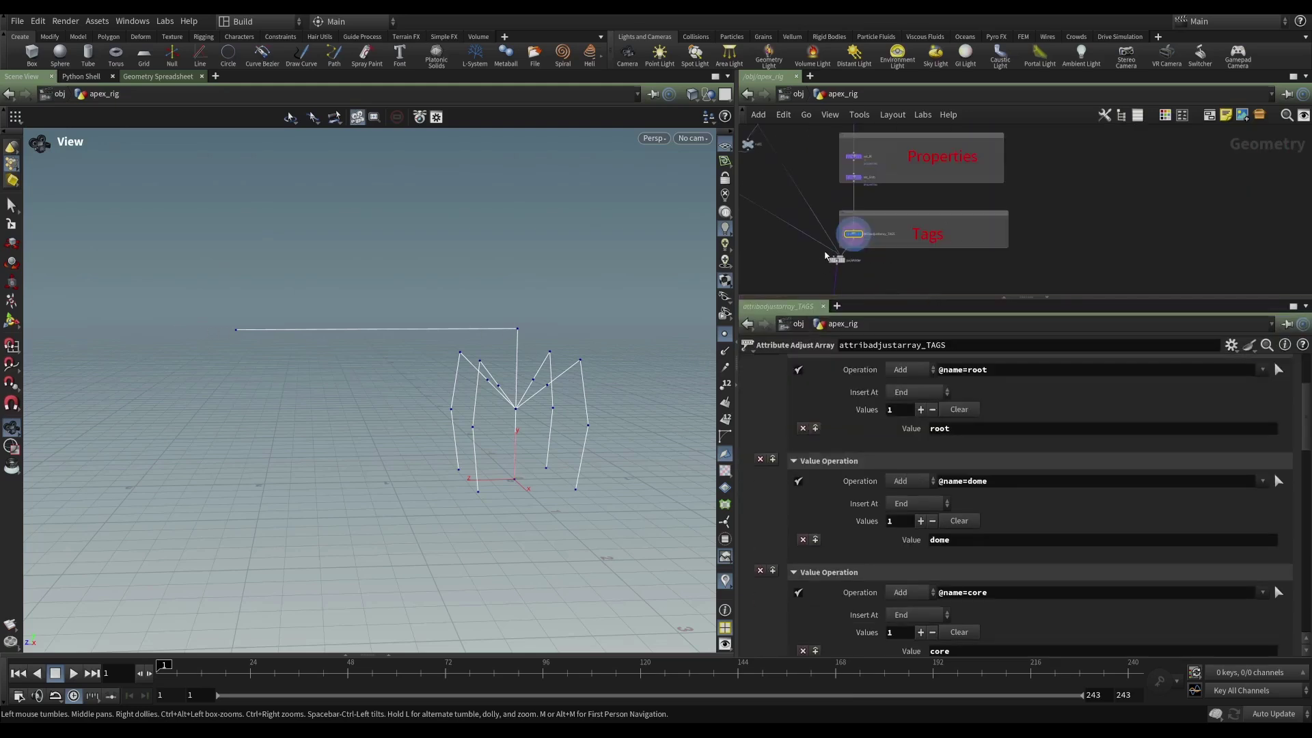
Return to the LOOKAT component and examine its driven settings, including the target tag pattern and lookup axis.
scroll(916, 246, up, 5)
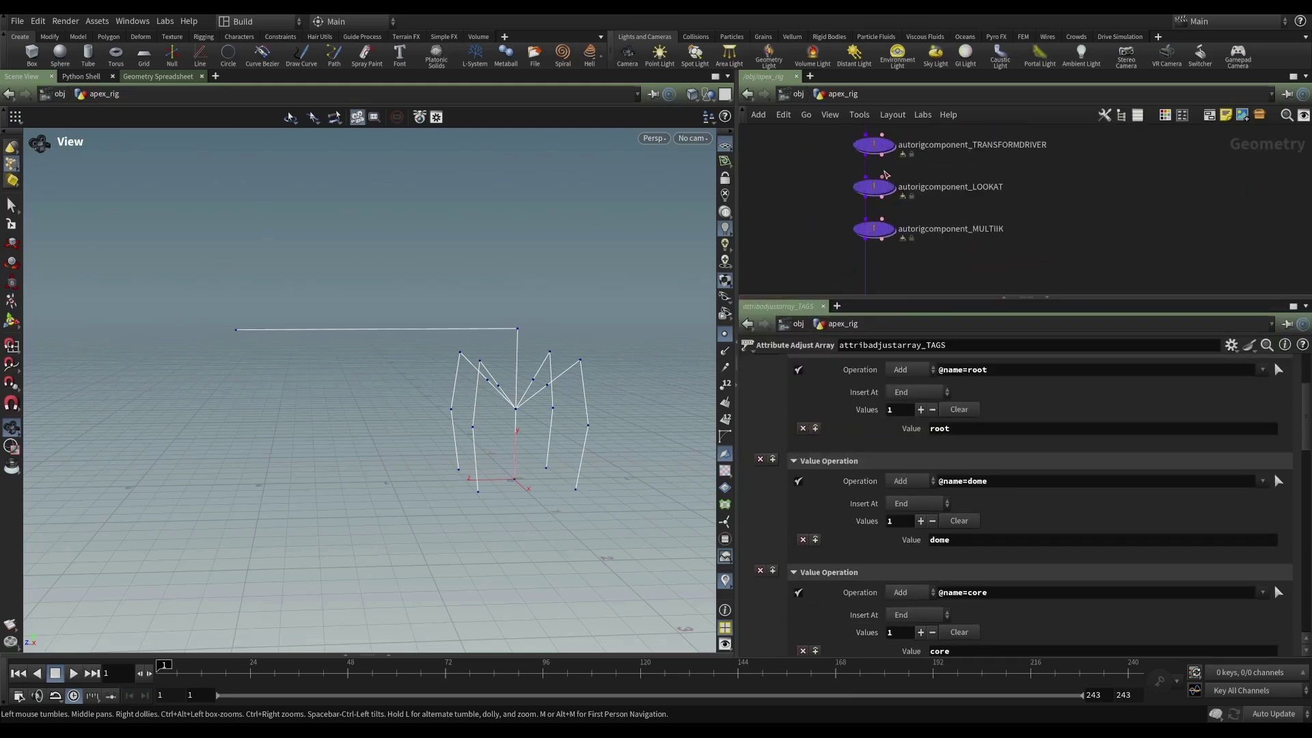
click(873, 186)
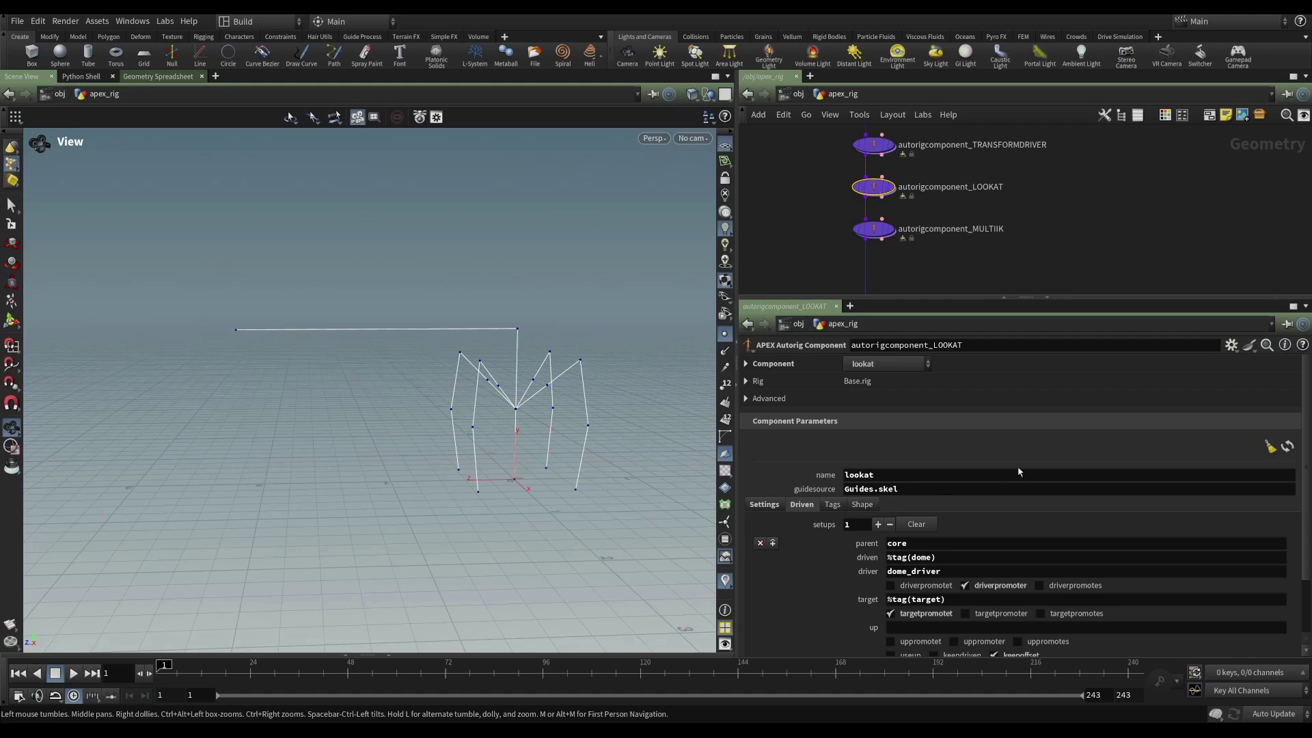
scroll(1003, 485, down, 3)
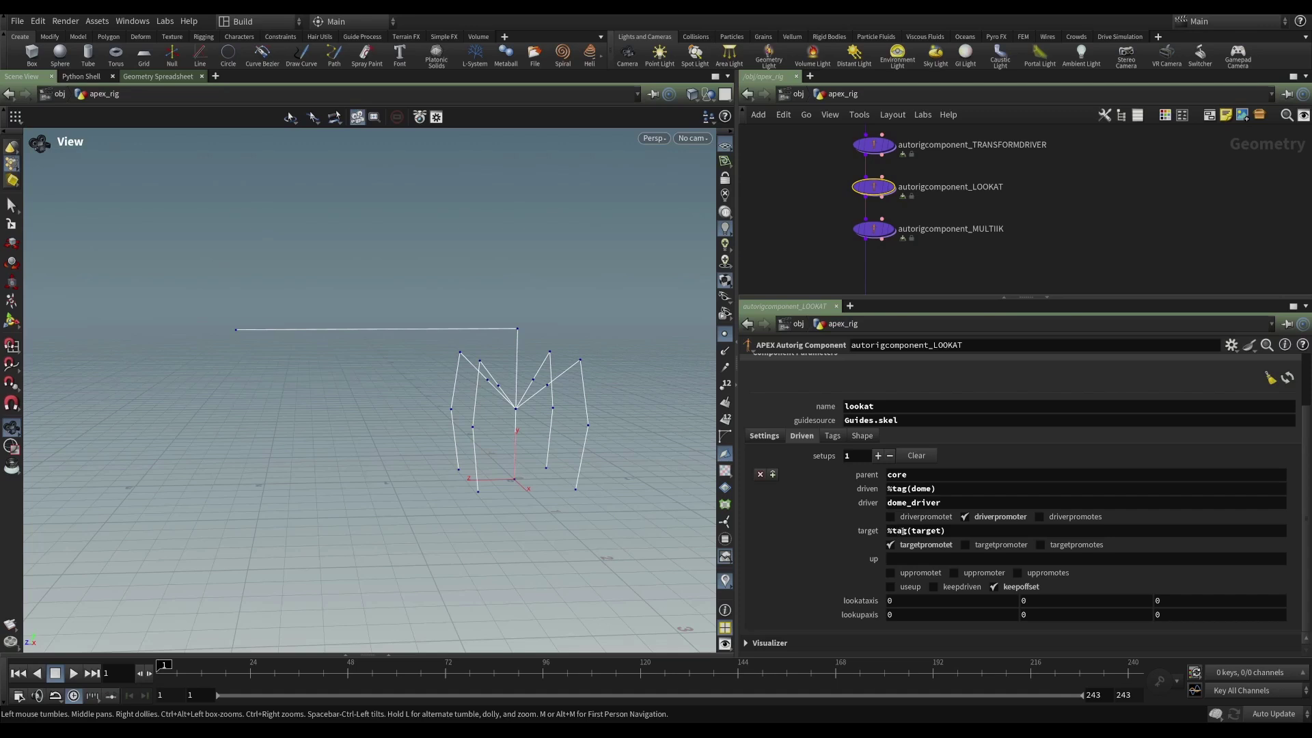
drag(909, 530, 944, 533)
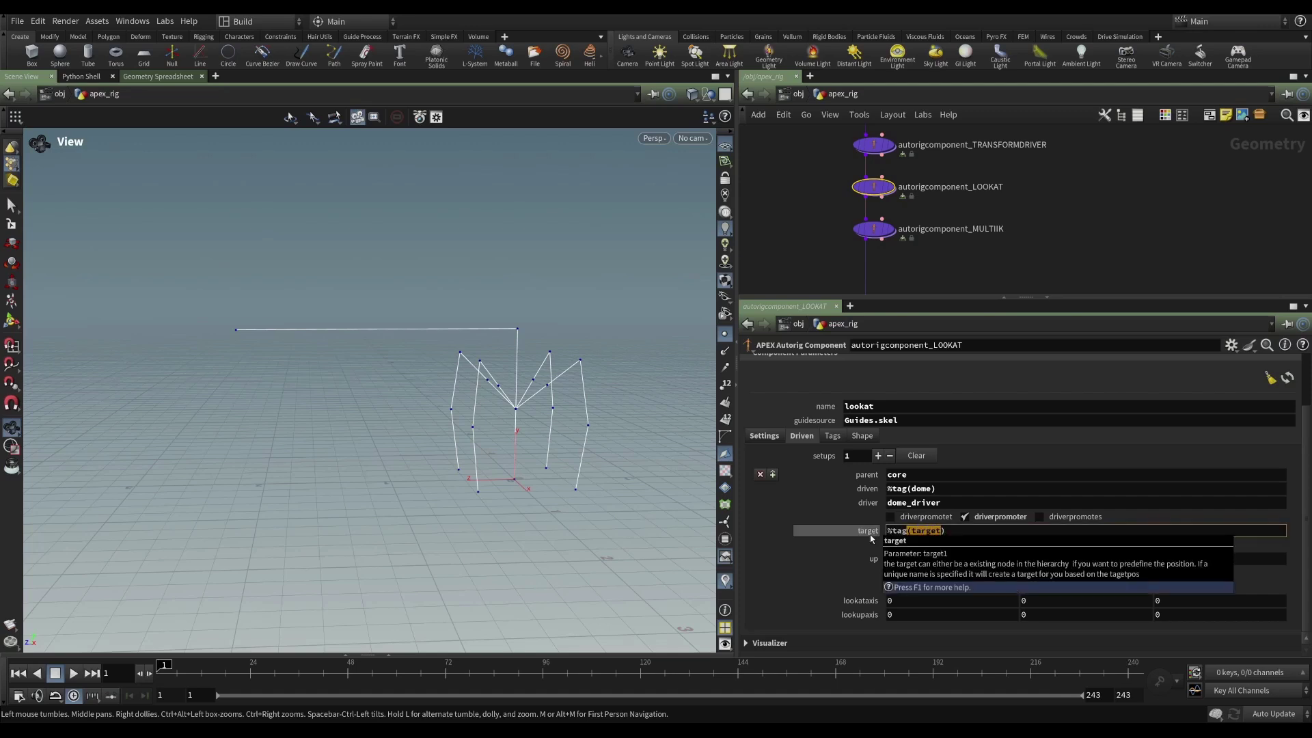
click(1015, 267)
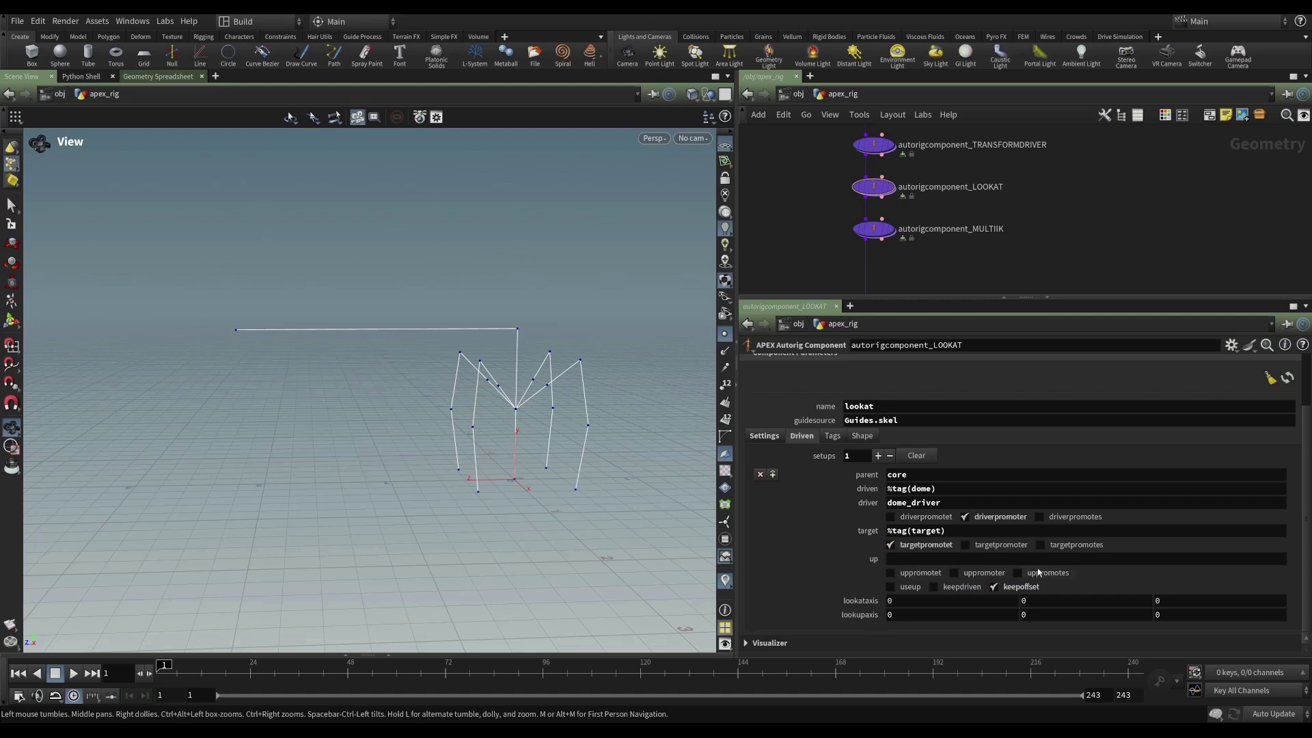
right_click(875, 618)
key(Escape)
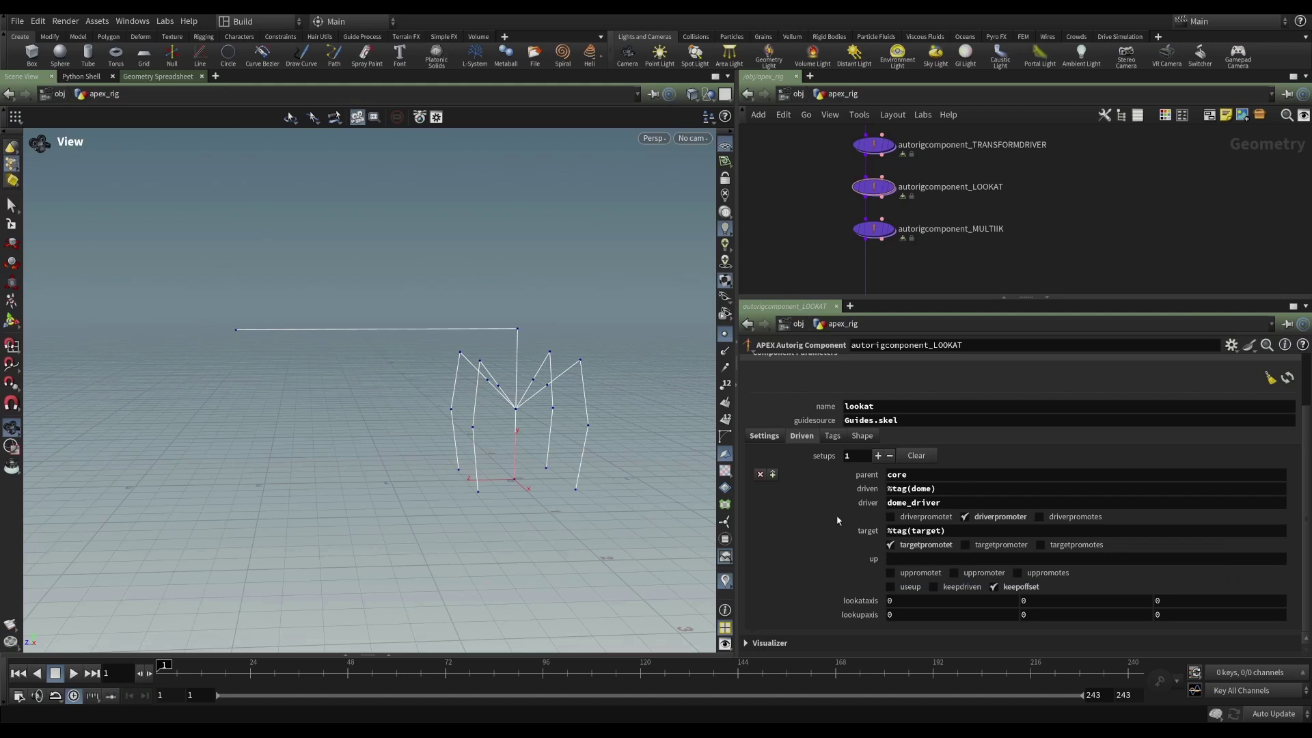
Display the autorigcomponent_LOOKAT node again and view the character geometry from the front corner.
click(876, 190)
drag(409, 440, 429, 374)
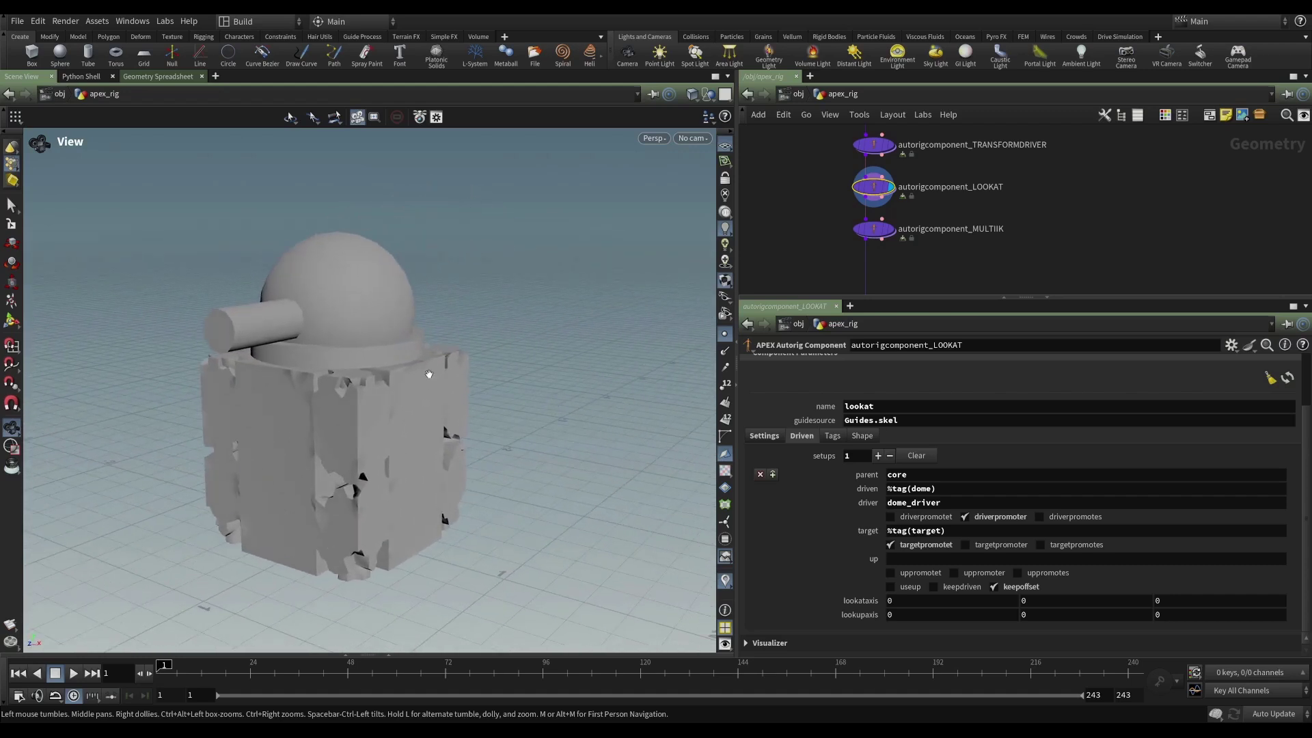
Enter the Animate state, bring the whole rig into view and select the look-at target control in front of the barrel.
key(Return)
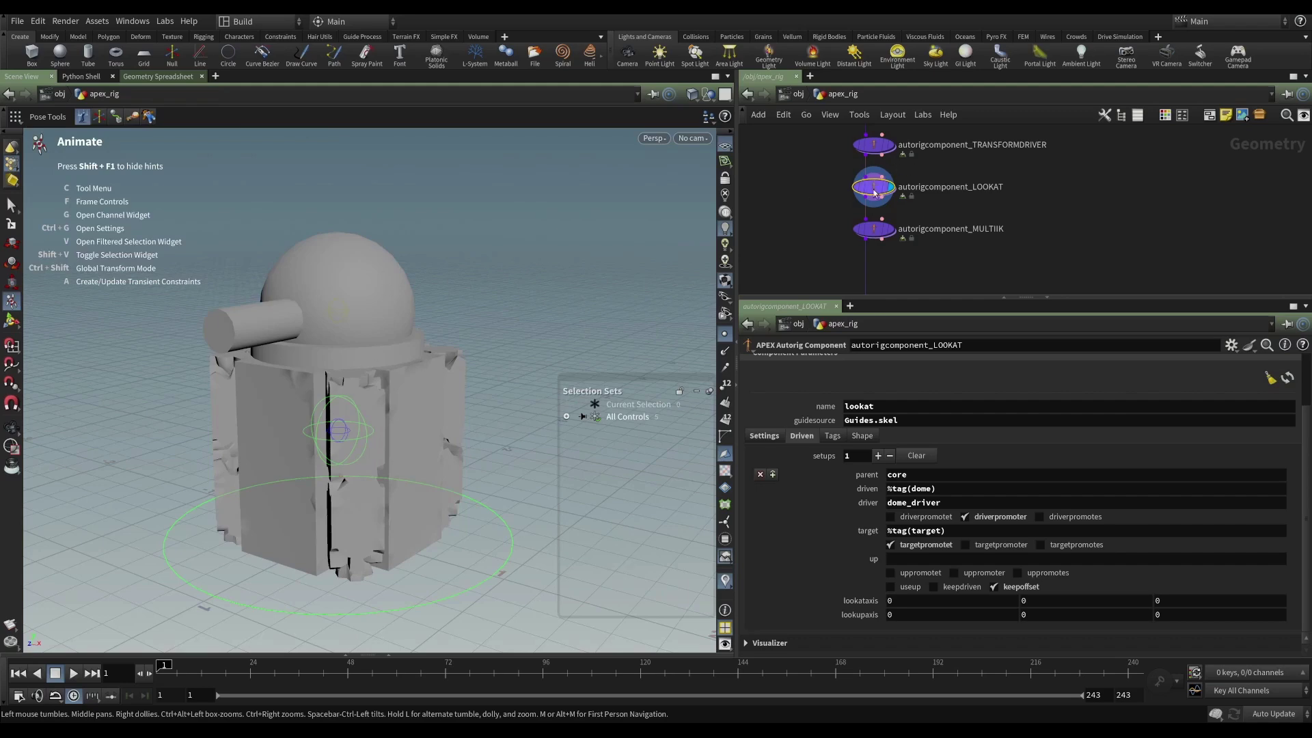
key(Escape)
drag(334, 360, 427, 327)
right_drag(428, 328, 379, 316)
drag(379, 317, 373, 342)
right_drag(373, 342, 490, 308)
middle_drag(490, 308, 448, 343)
key(Return)
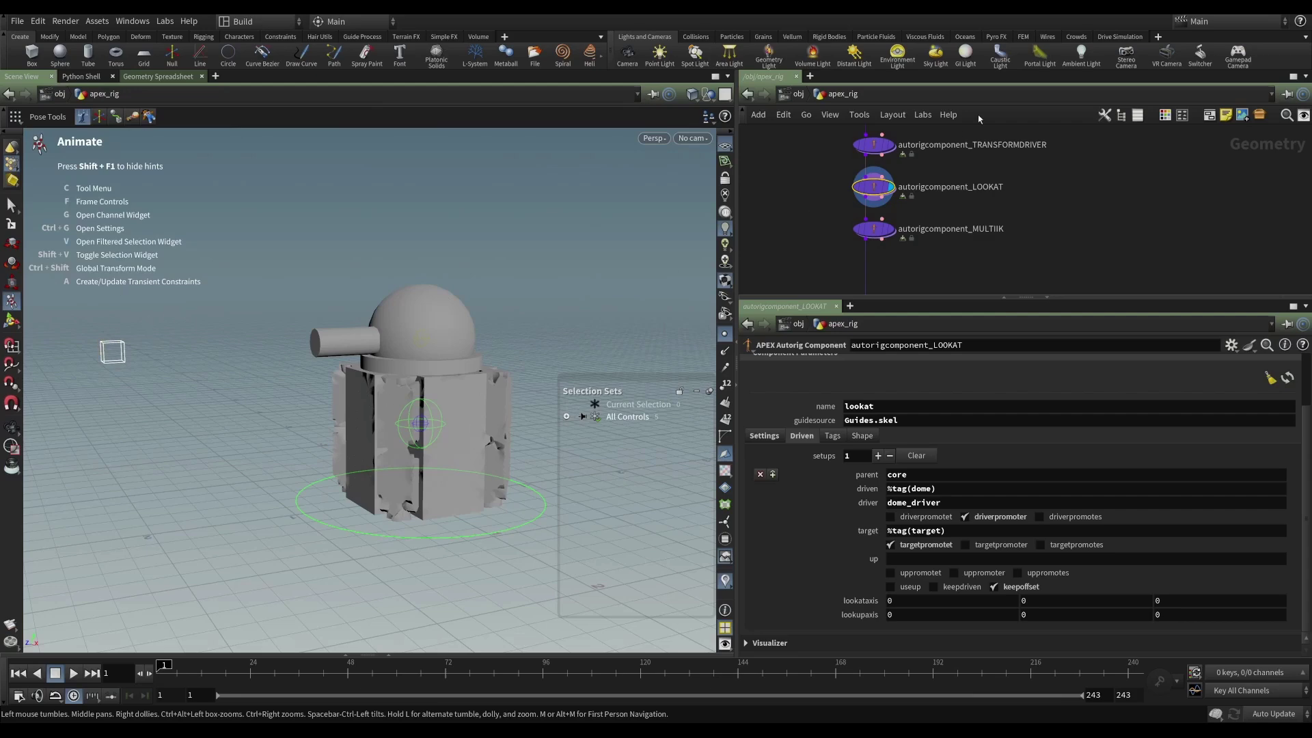
click(124, 351)
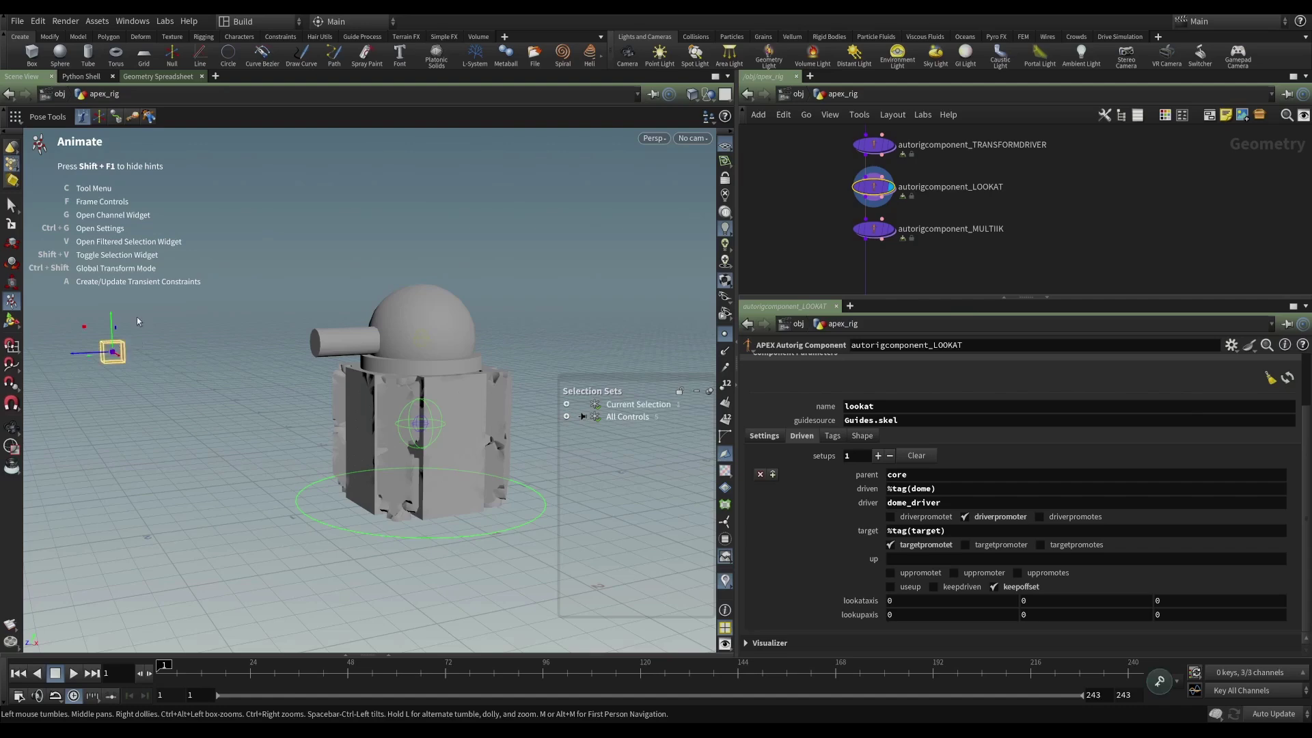
Try moving the look-at target control to test the dome's aim, and undo the move.
key(Escape)
drag(270, 375, 616, 259)
key(Return)
key(ctrl+z)
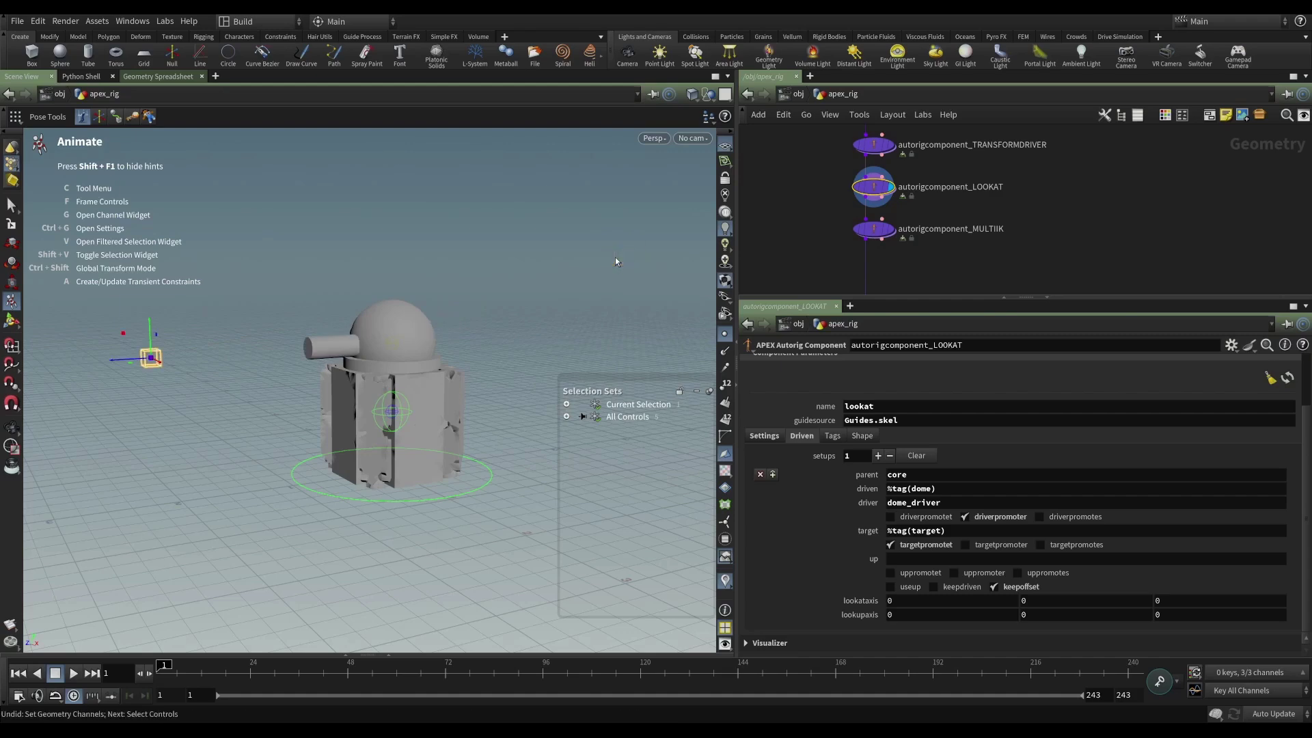
Inspect the dome_driver control up close, view the rig from the side and undo the last test pose change.
key(space)
scroll(407, 341, up, 5)
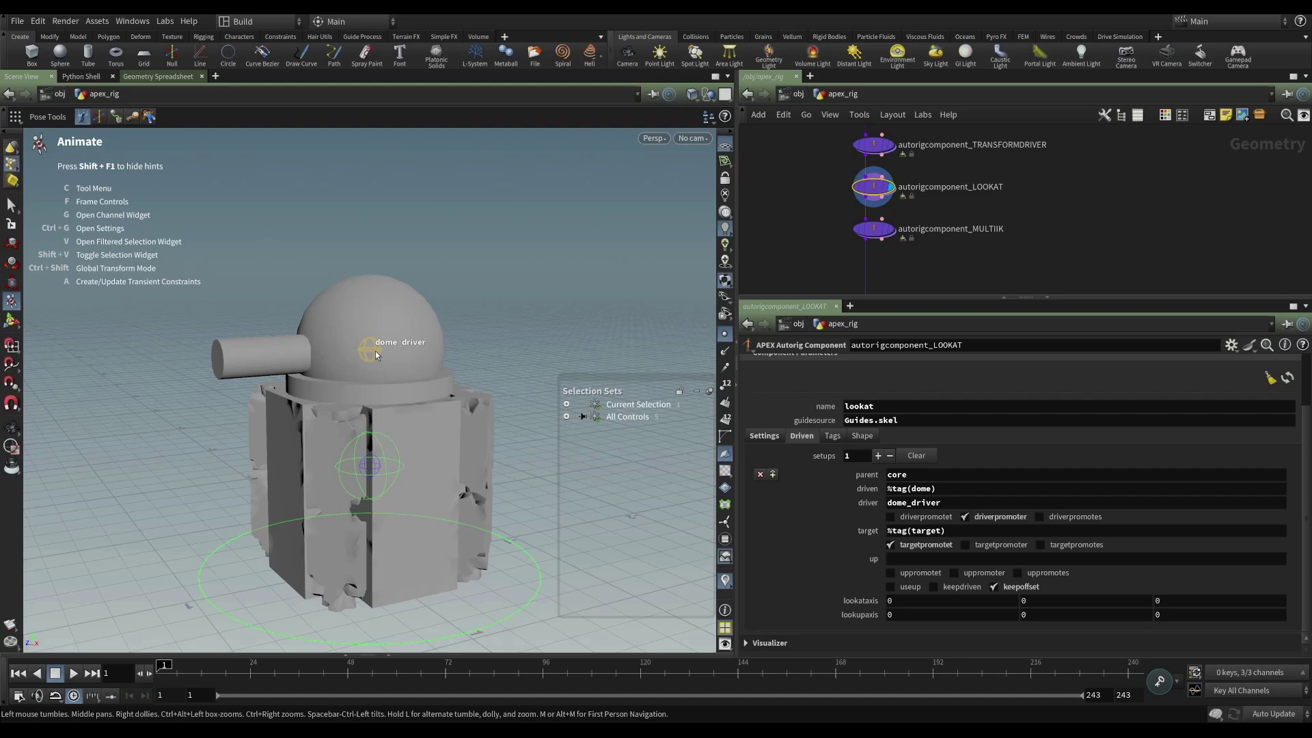
key(f)
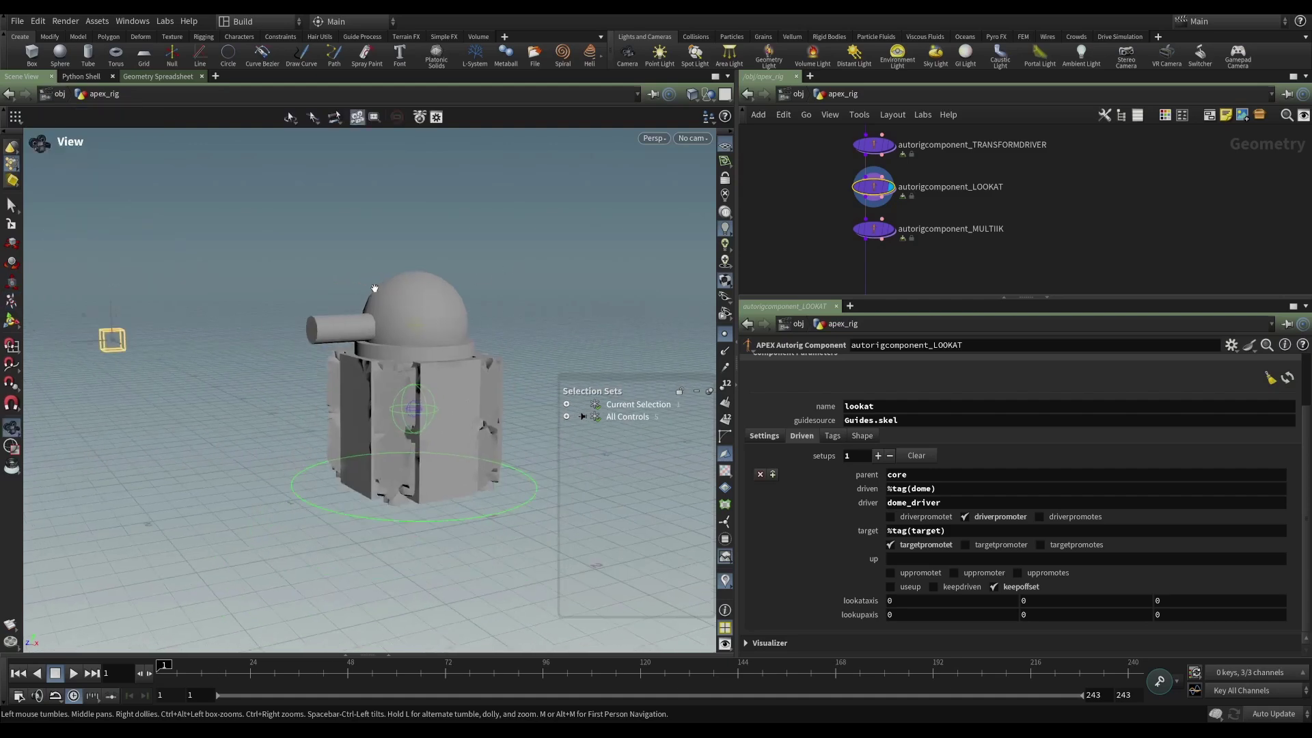
middle_drag(410, 334, 371, 253)
key(ctrl+z)
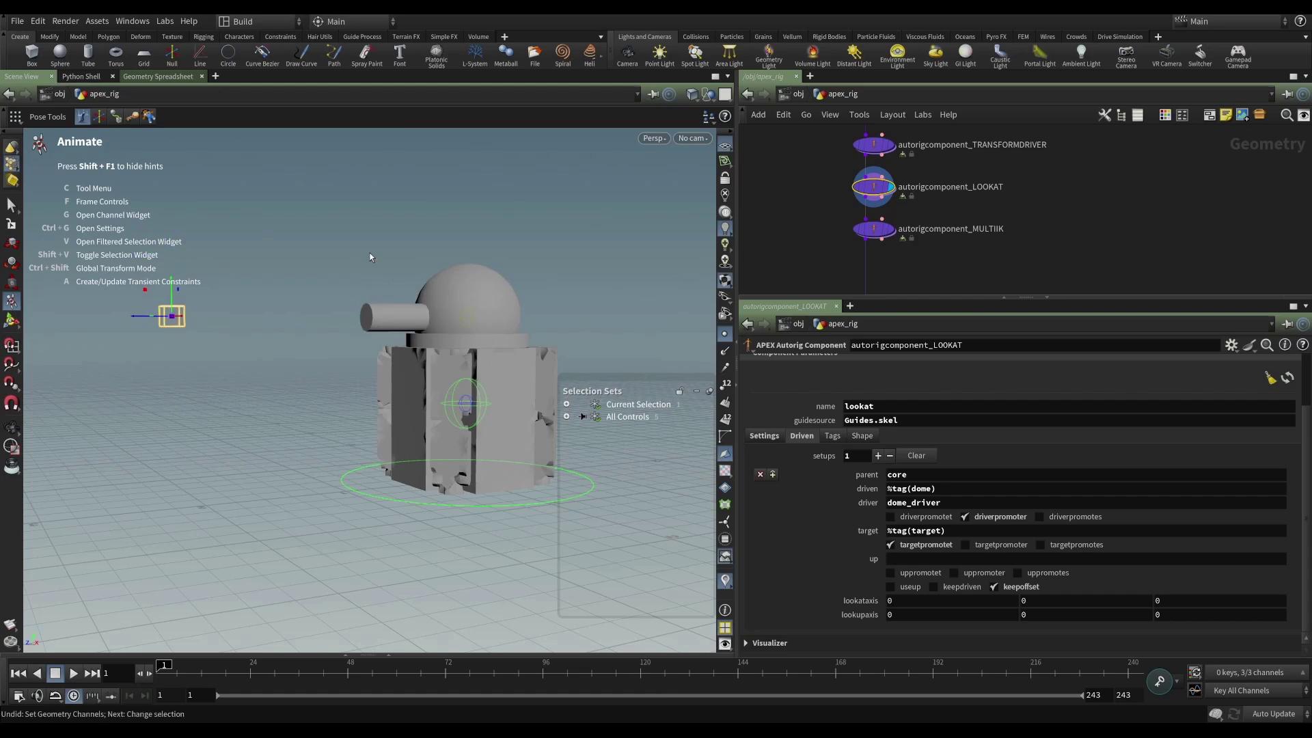
Review LOOKAT's tags and shape parameters, and set the green component of its control color to 1.
scroll(847, 496, up, 2)
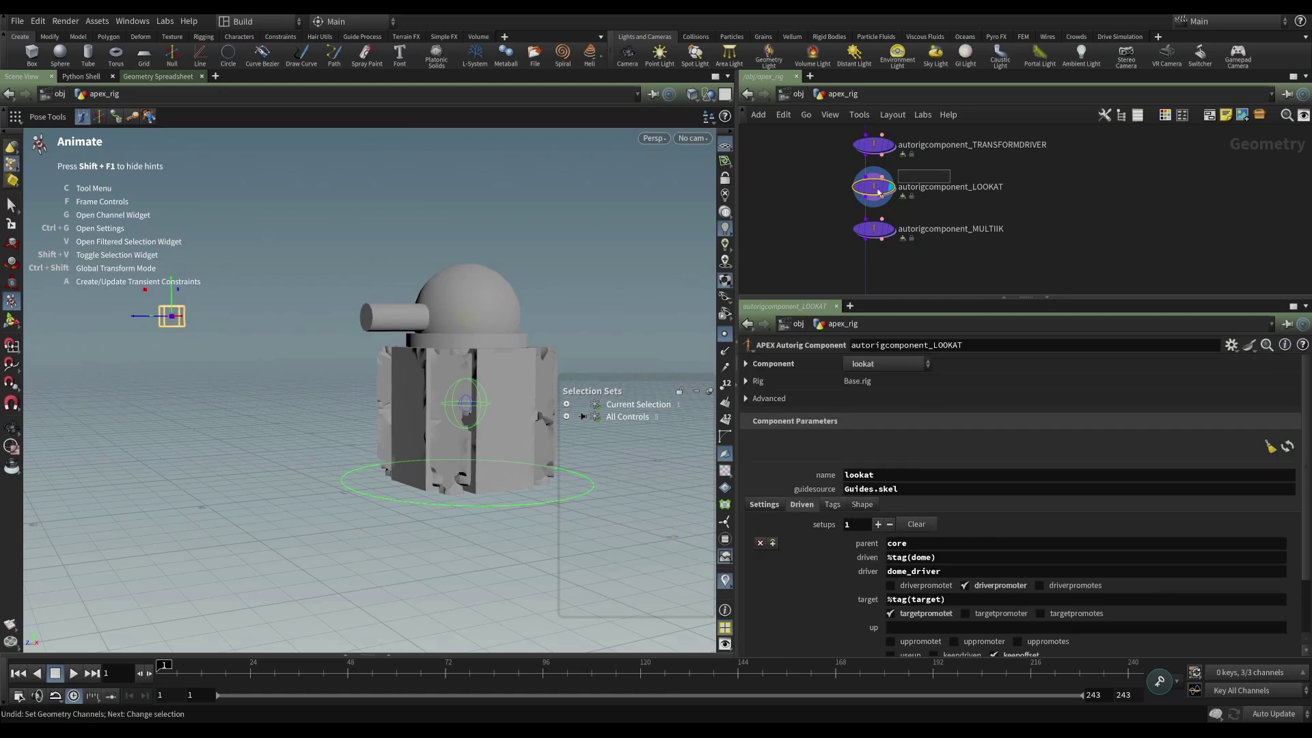
click(837, 509)
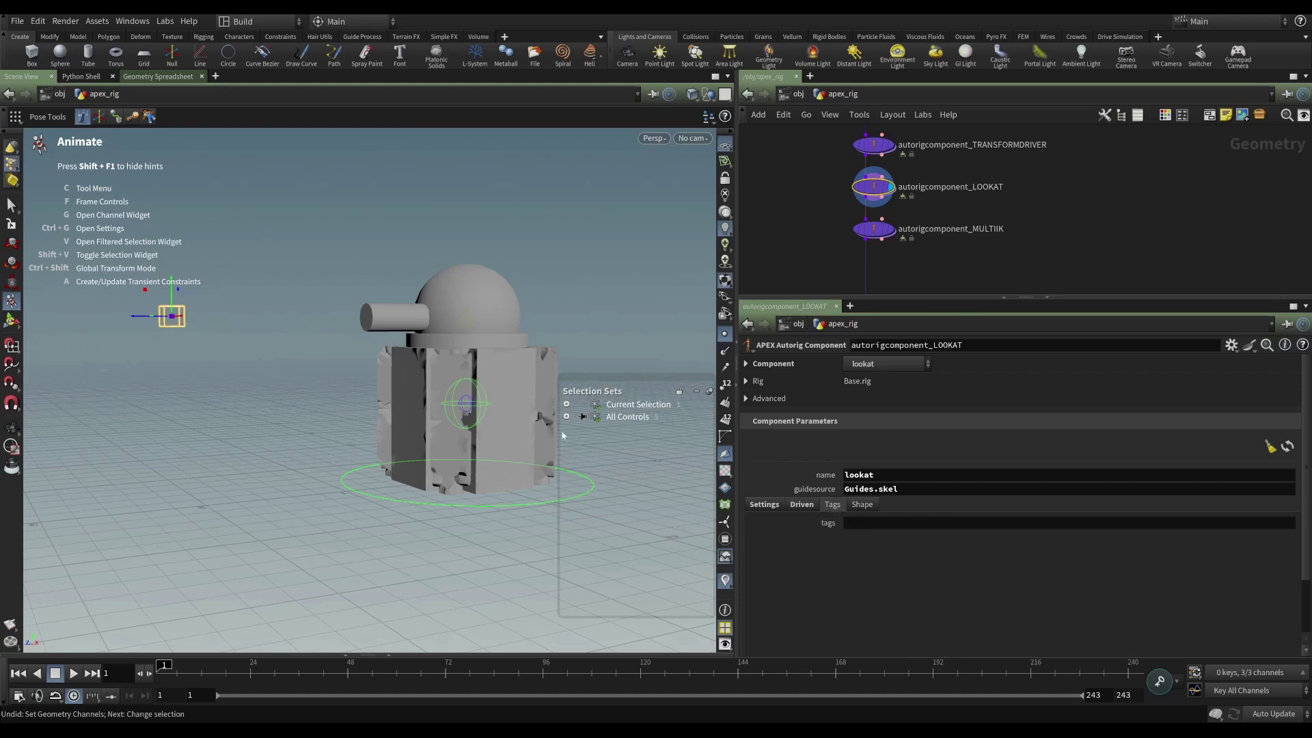
click(864, 505)
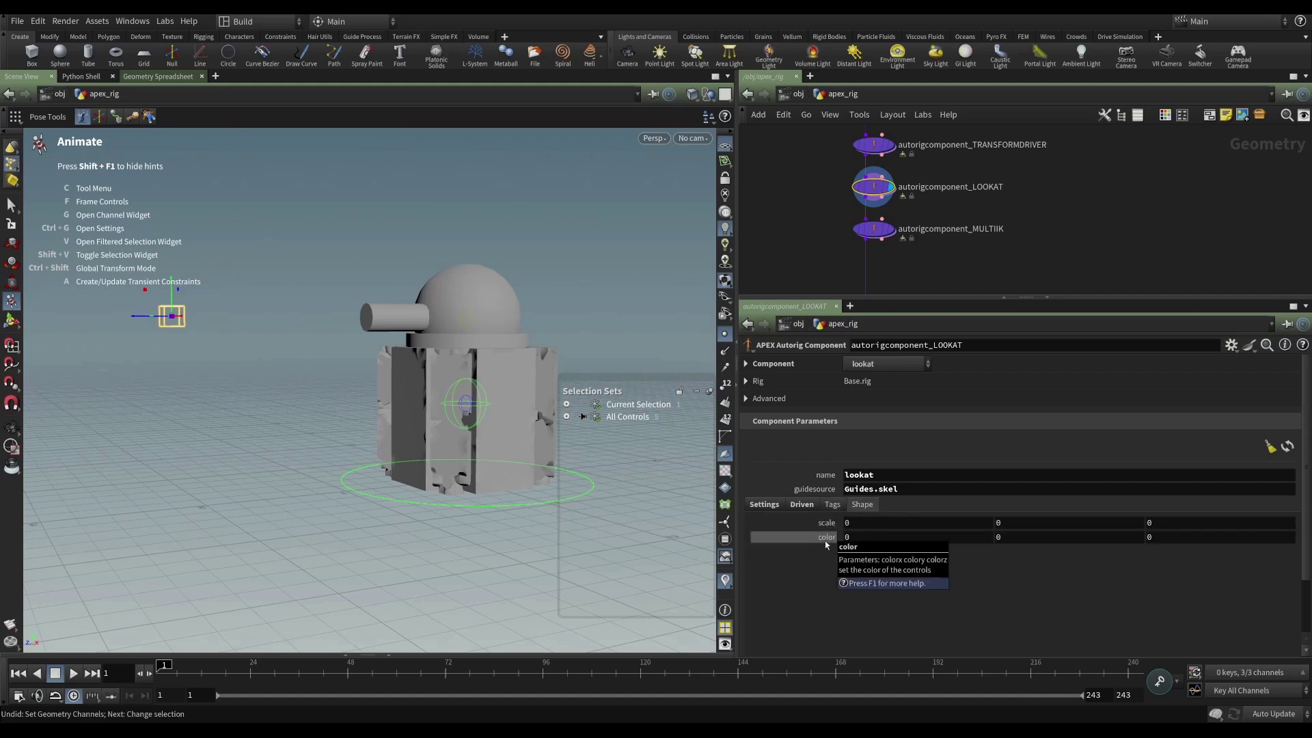
double_click(998, 538)
text(1)
key(Return)
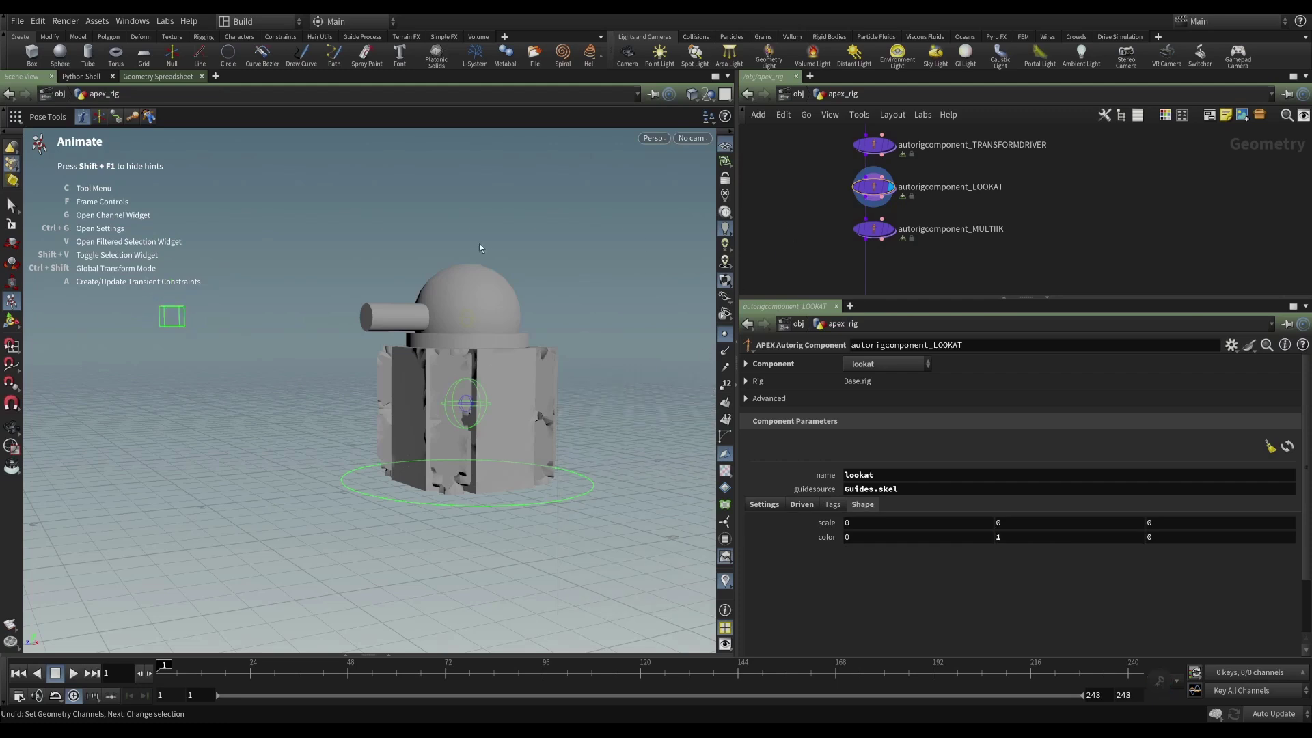
Examine the recolored target control in the Animate state and review LOOKAT's driven settings again.
key(Escape)
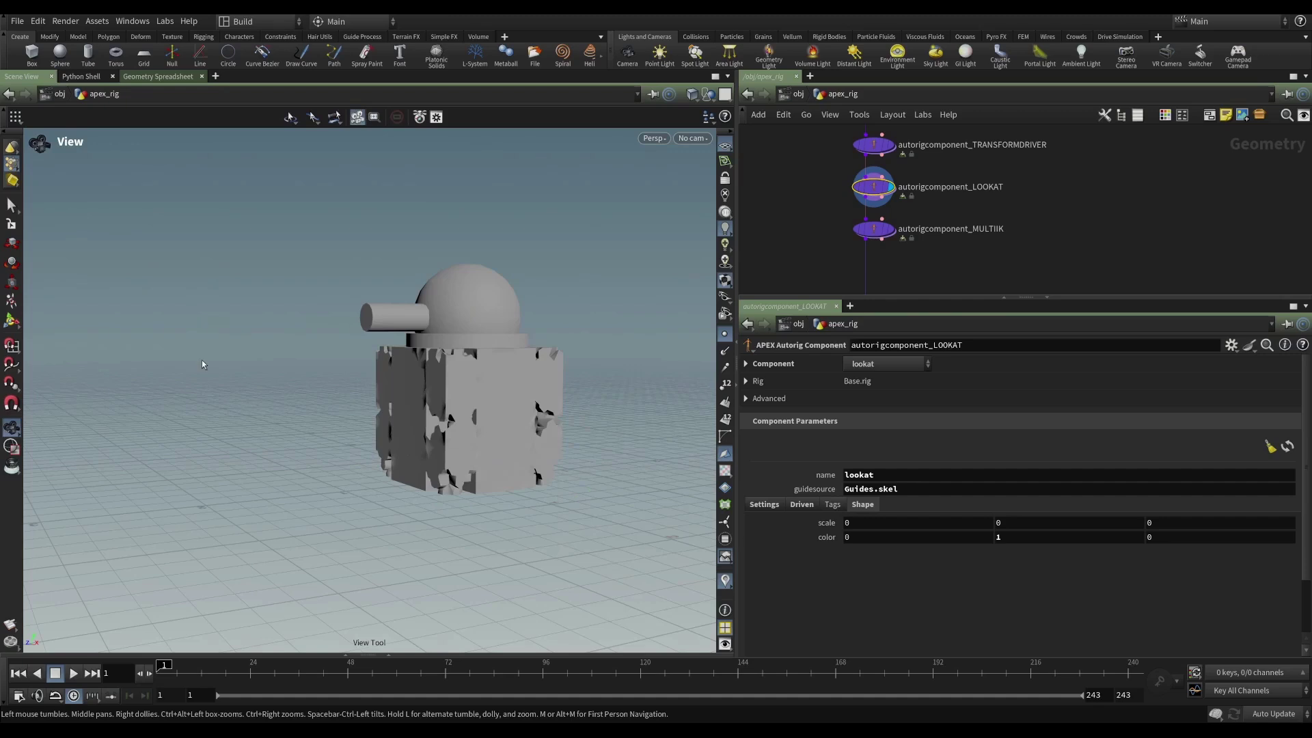
key(Return)
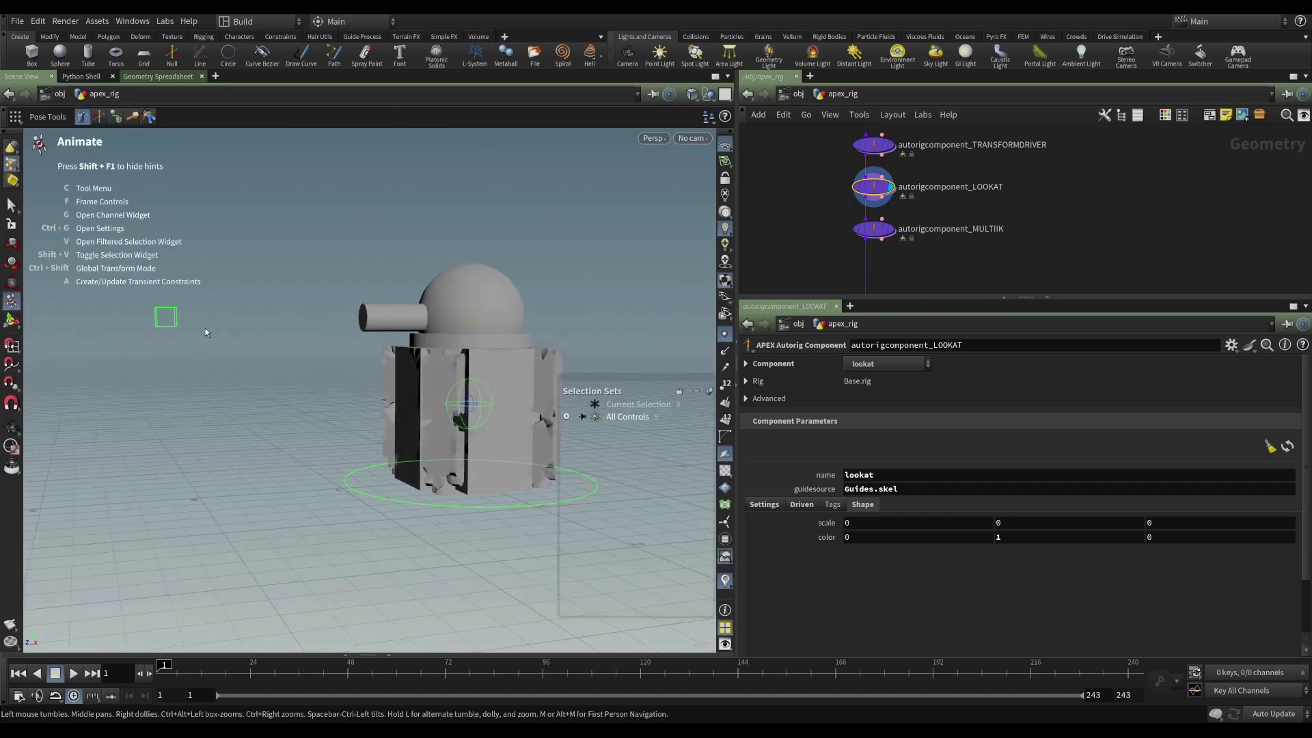
alt+drag(289, 362, 383, 358)
alt+middle_drag(382, 358, 319, 375)
alt+drag(319, 375, 366, 377)
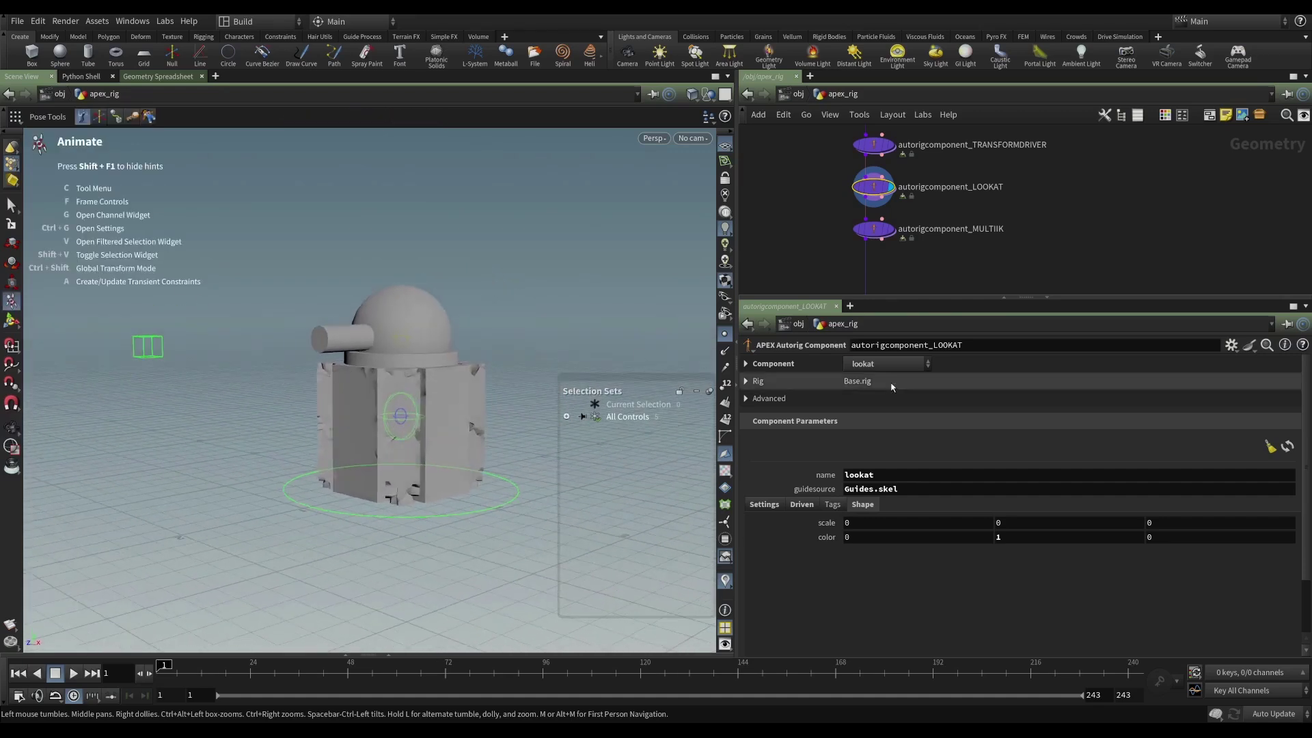
click(801, 504)
scroll(806, 506, down, 2)
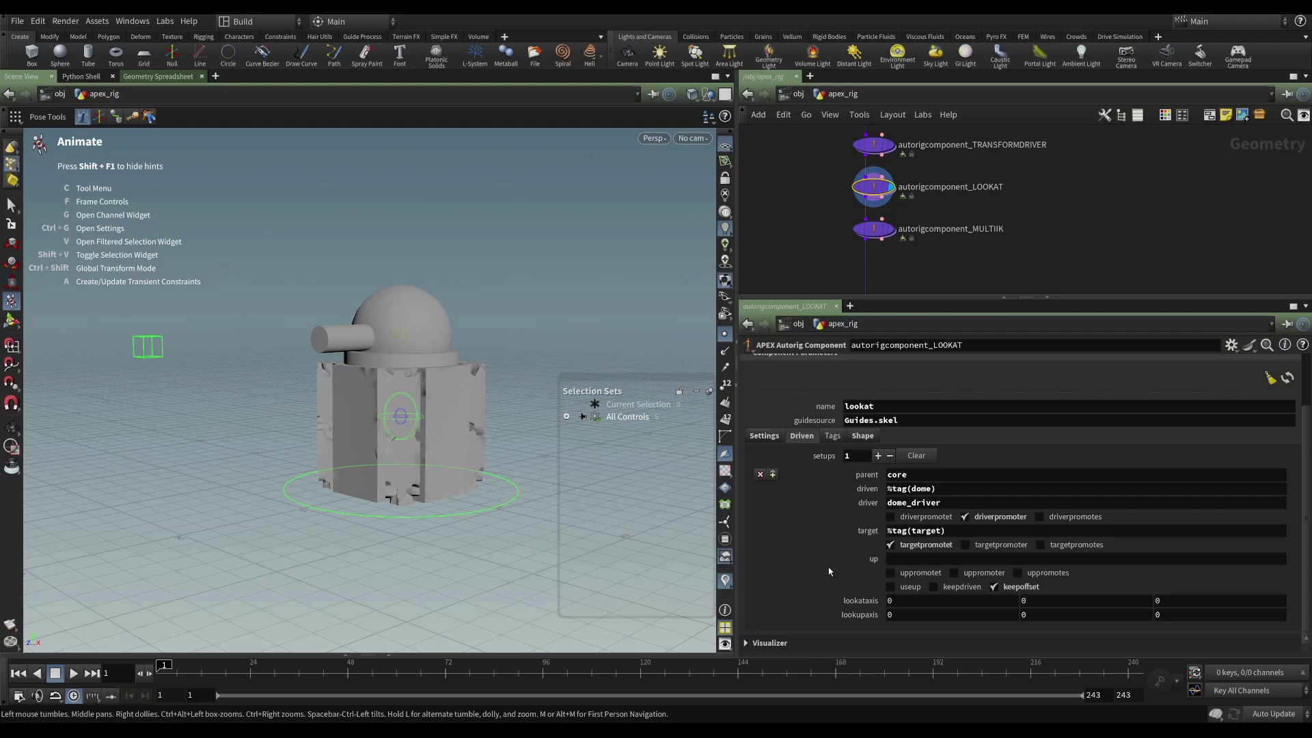
scroll(827, 566, up, 4)
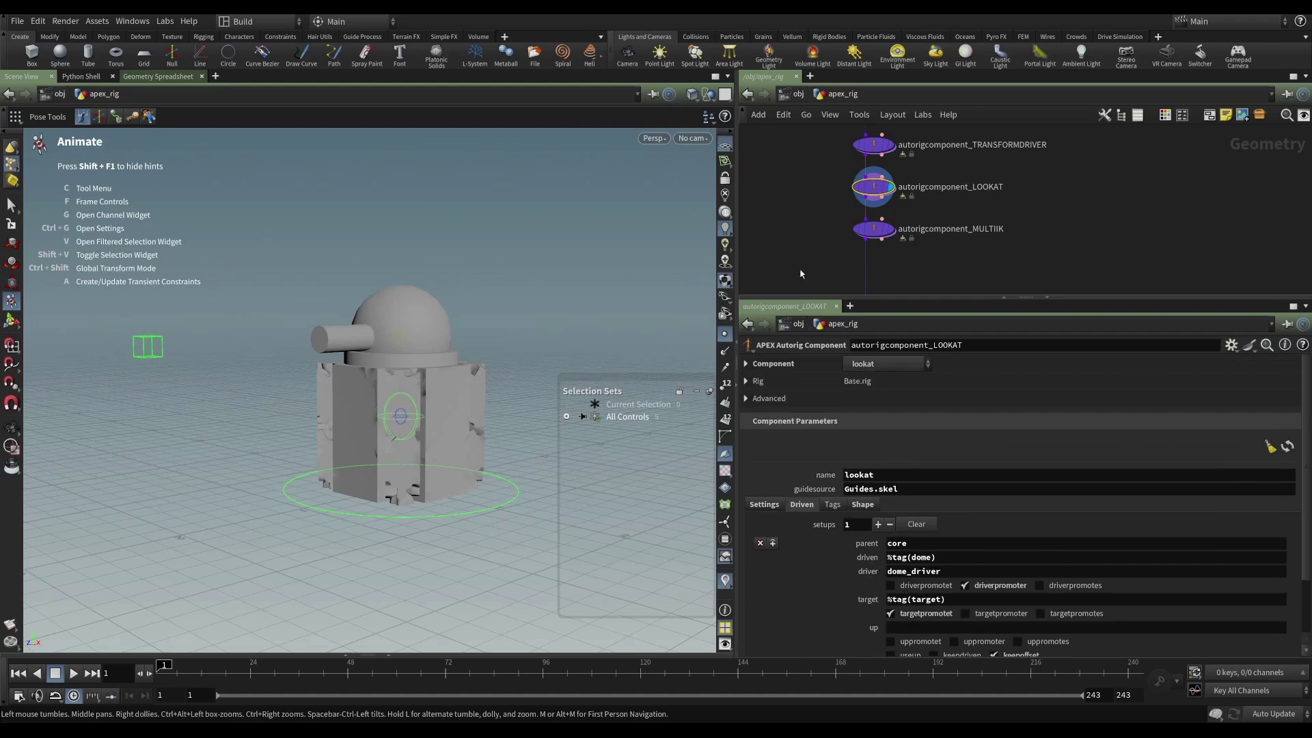
Display the autorigcomponent_MULTIIK node and examine the IK controls around the character's legs.
click(885, 235)
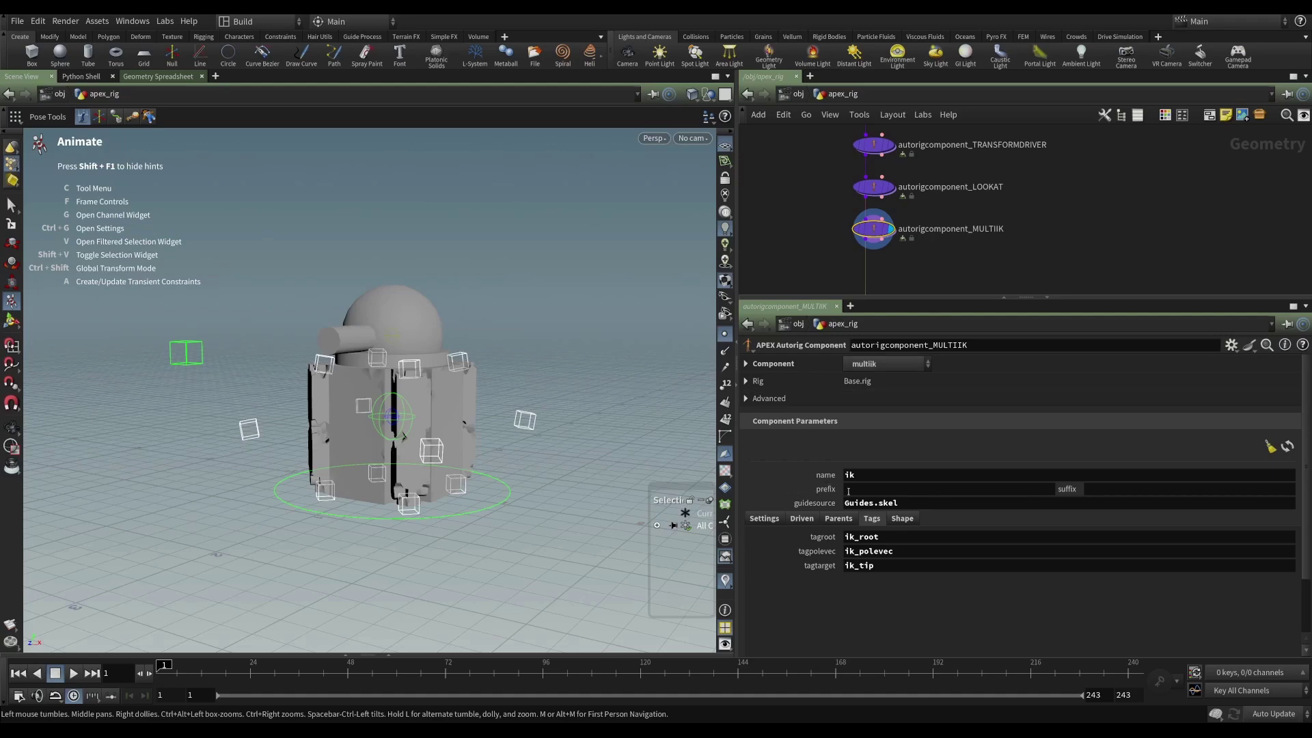
drag(492, 512, 462, 515)
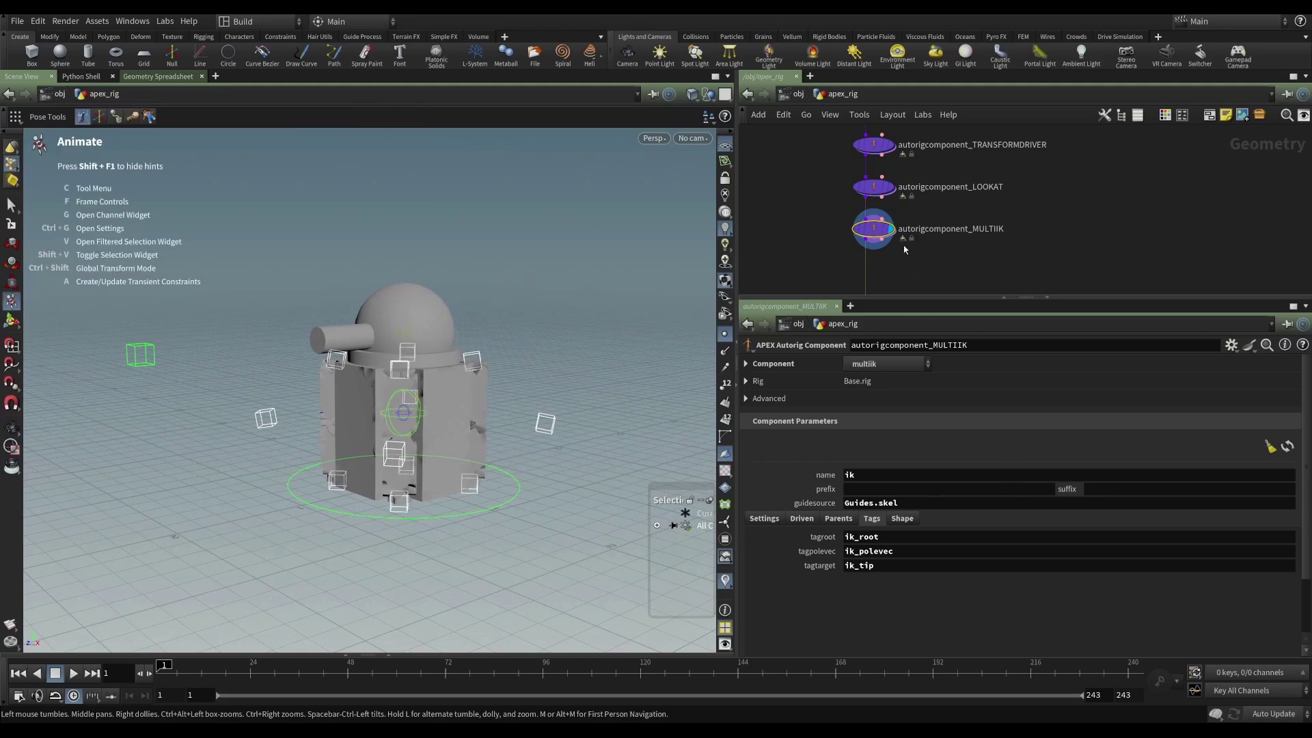
middle_drag(1063, 201, 1011, 290)
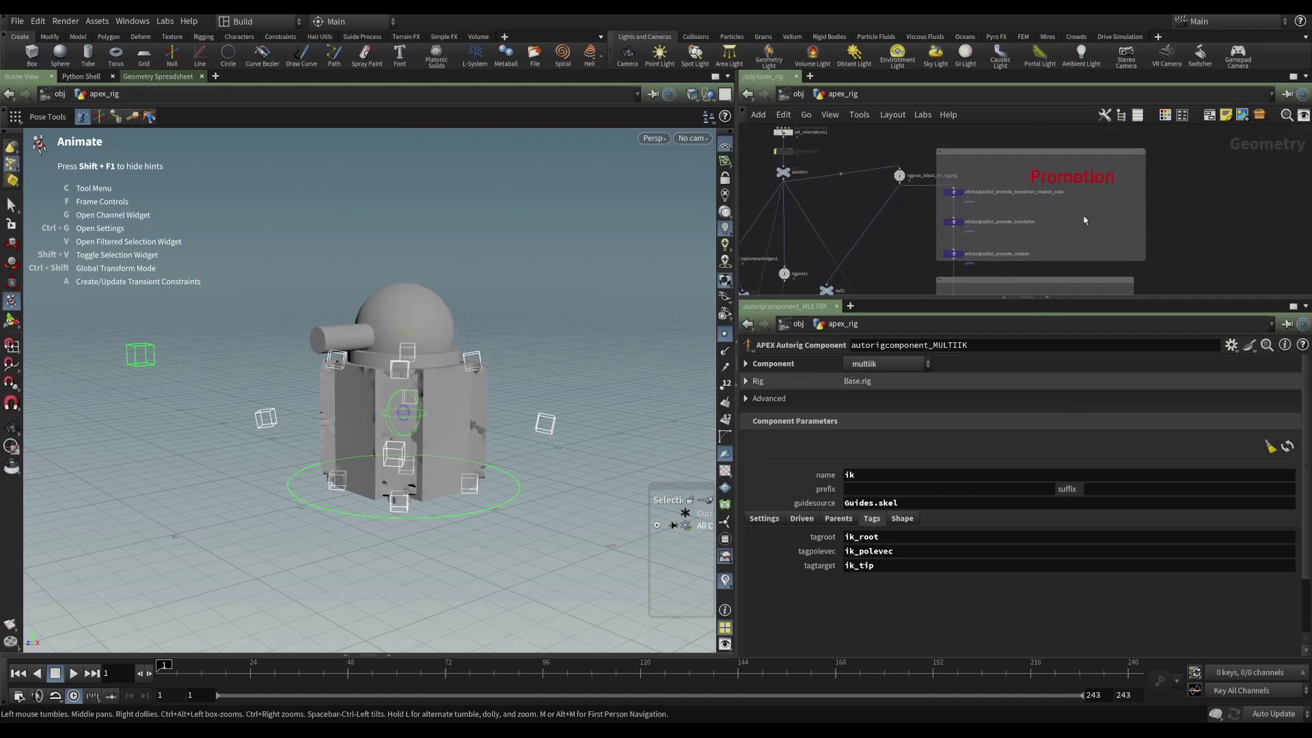
middle_drag(1116, 220, 1176, 220)
scroll(965, 226, up, 10)
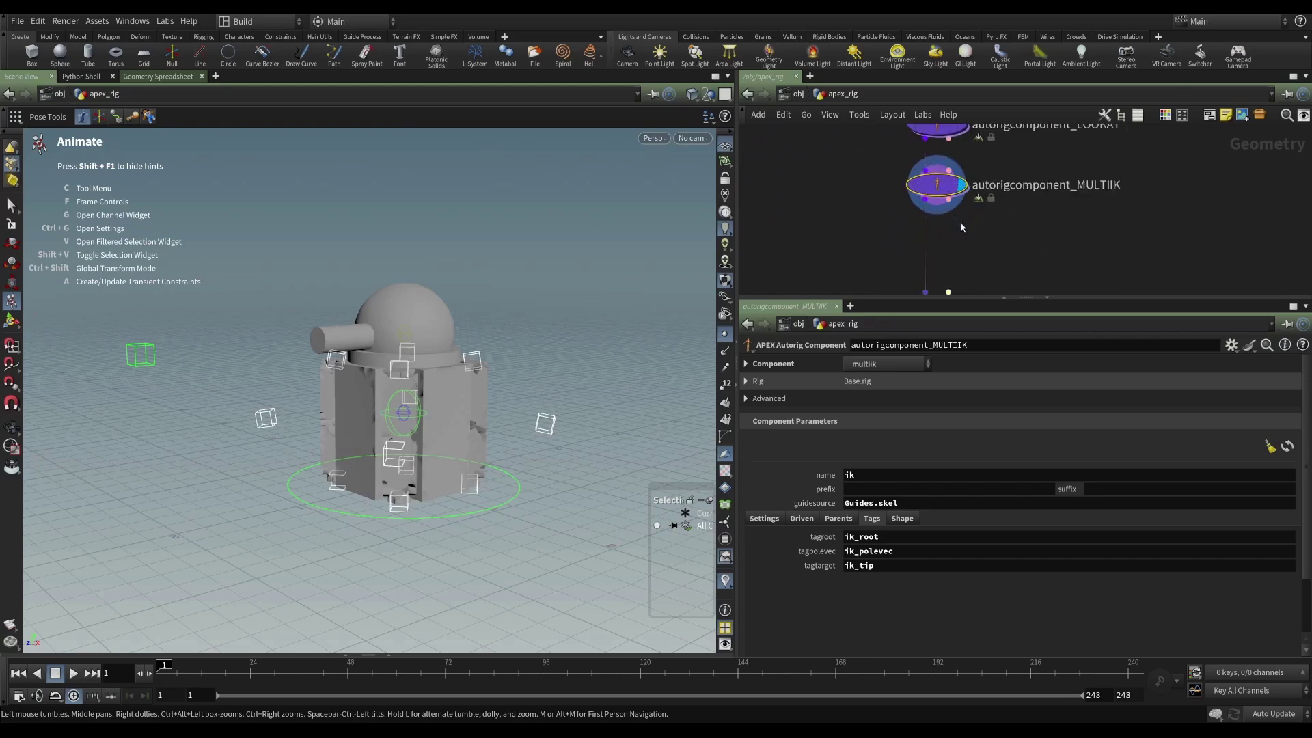
middle_drag(966, 228, 968, 269)
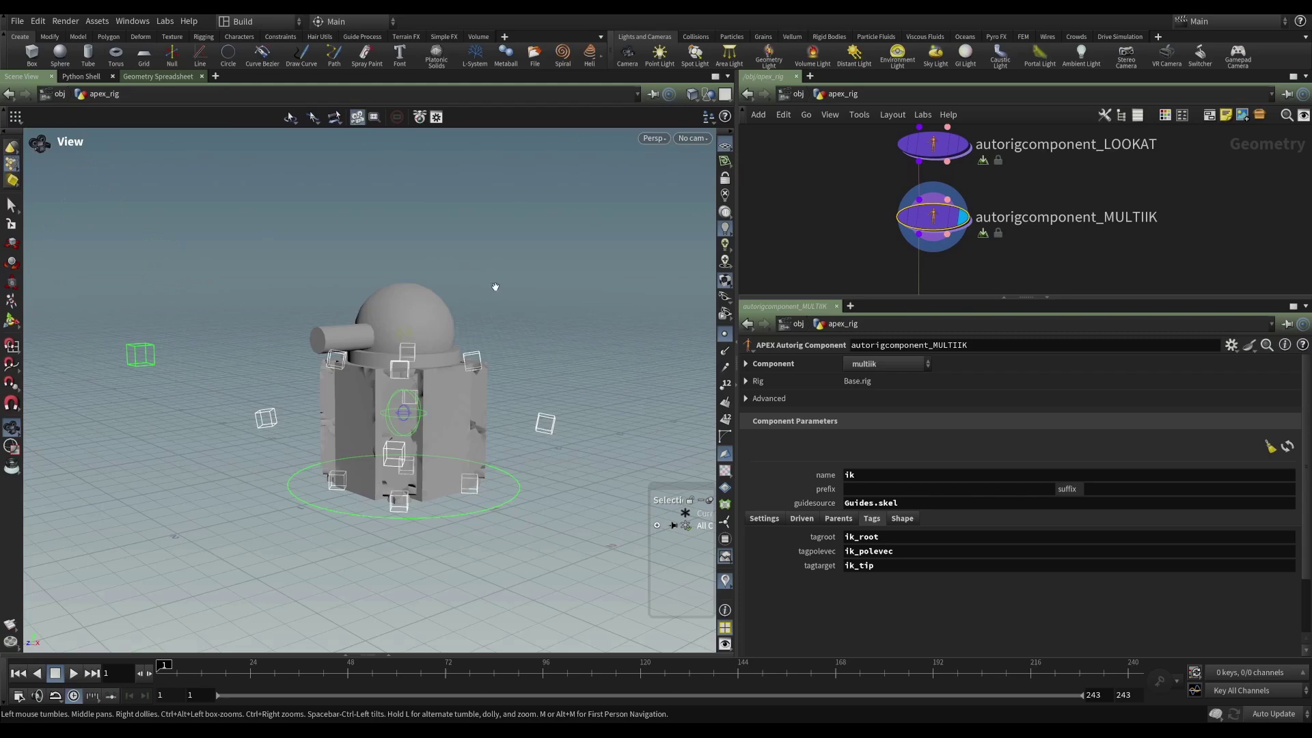
drag(492, 287, 498, 286)
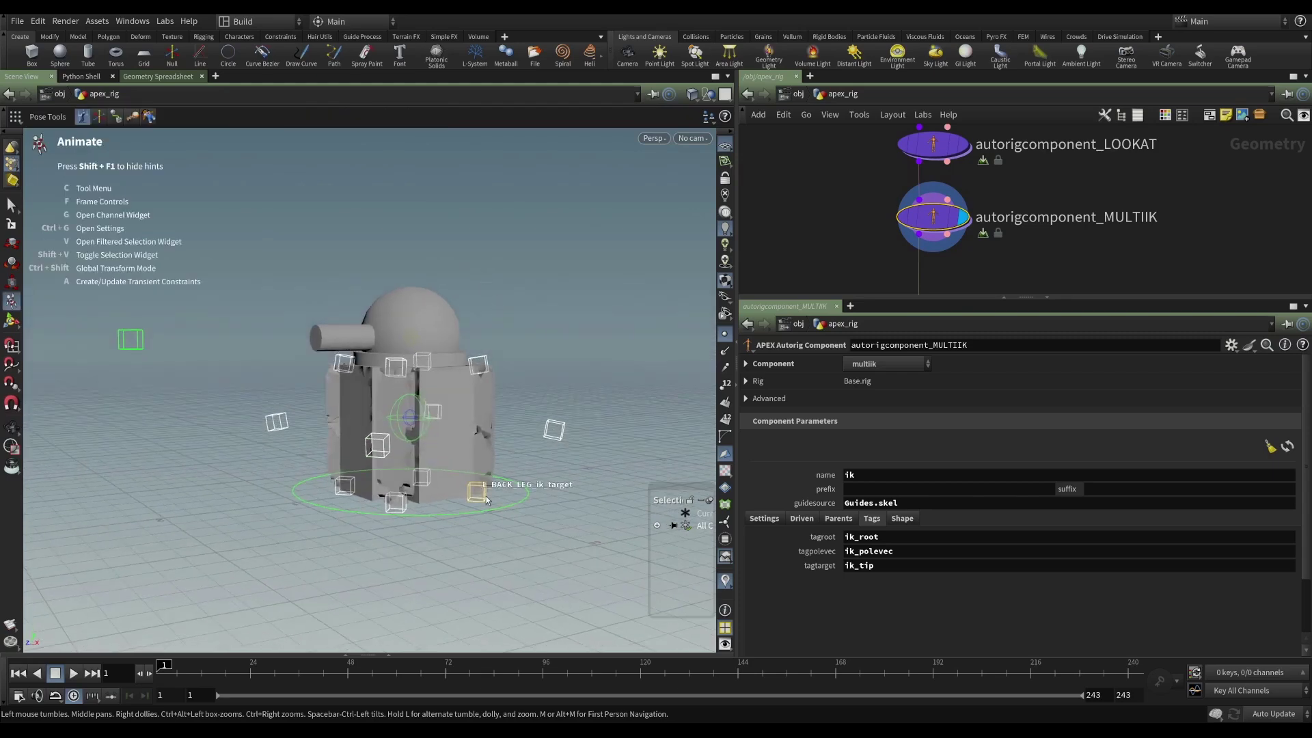
drag(499, 427, 559, 335)
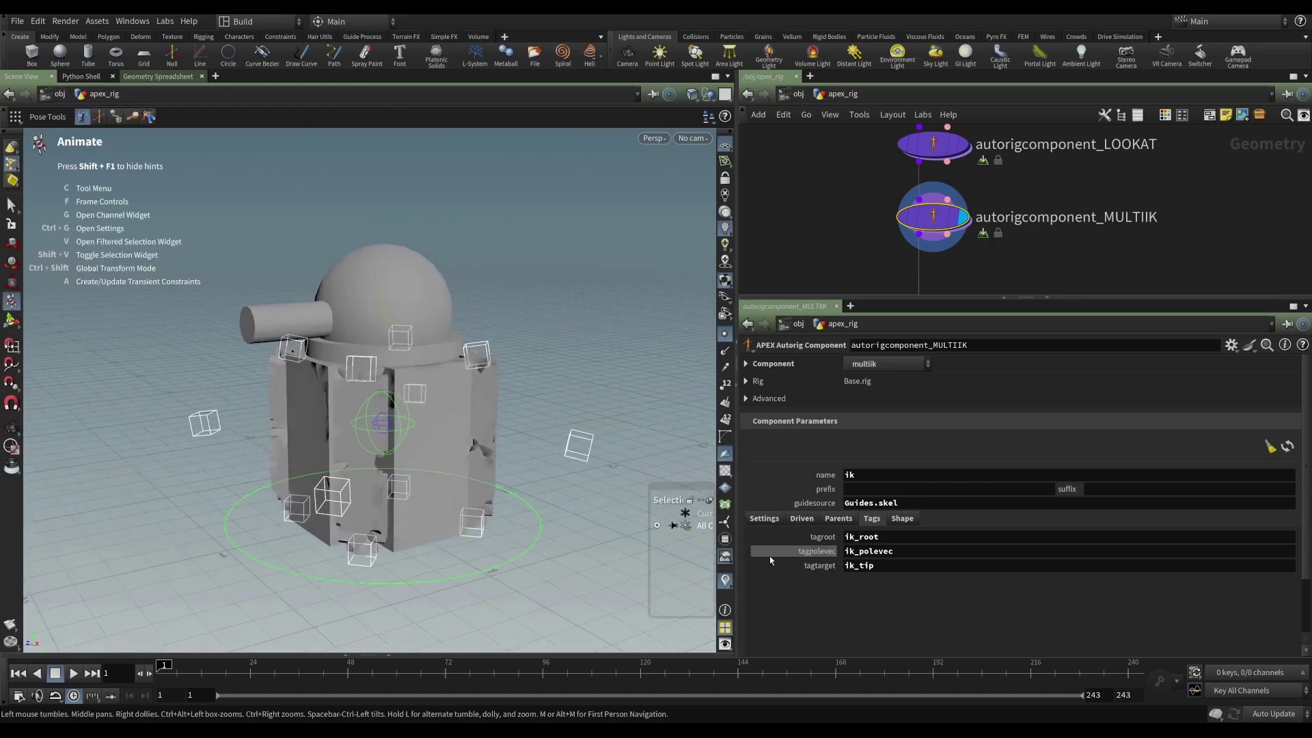
Review MULTIIK's general settings, including its name, dampen, stretch and trackingthreshold parameters.
click(765, 519)
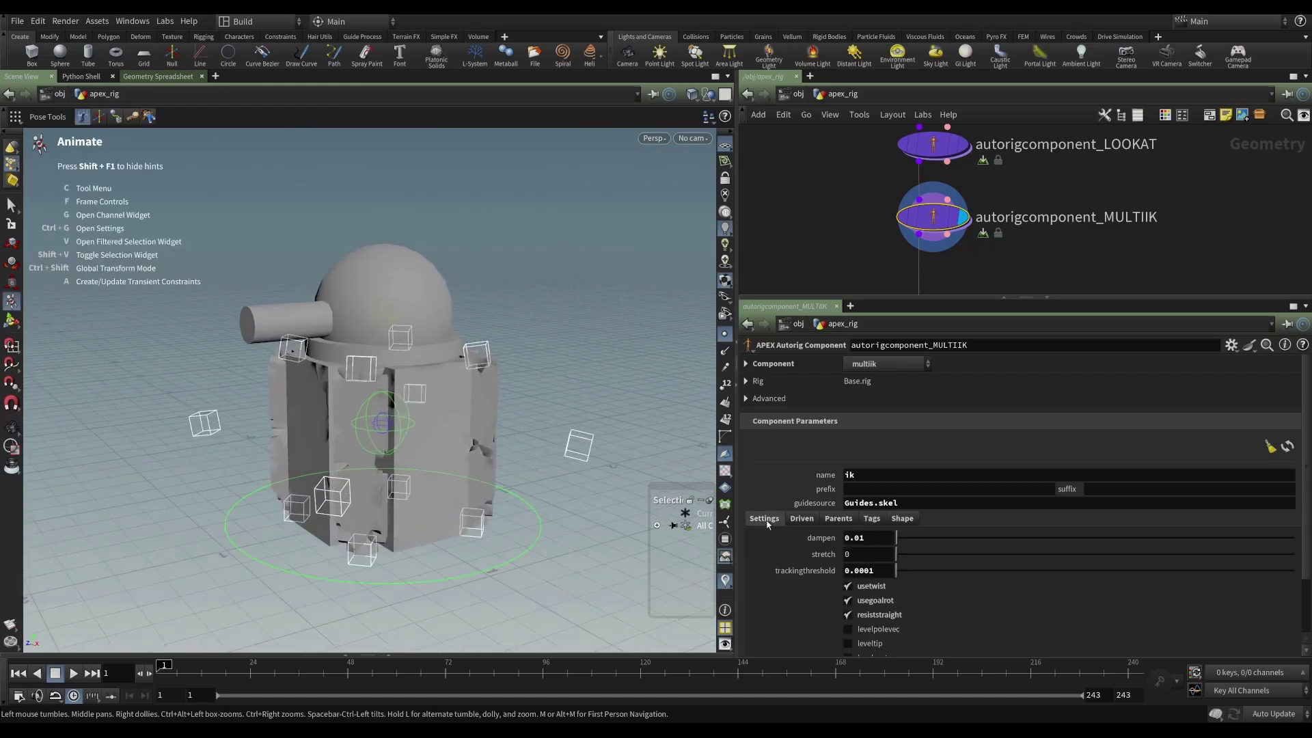
scroll(1003, 626, down, 2)
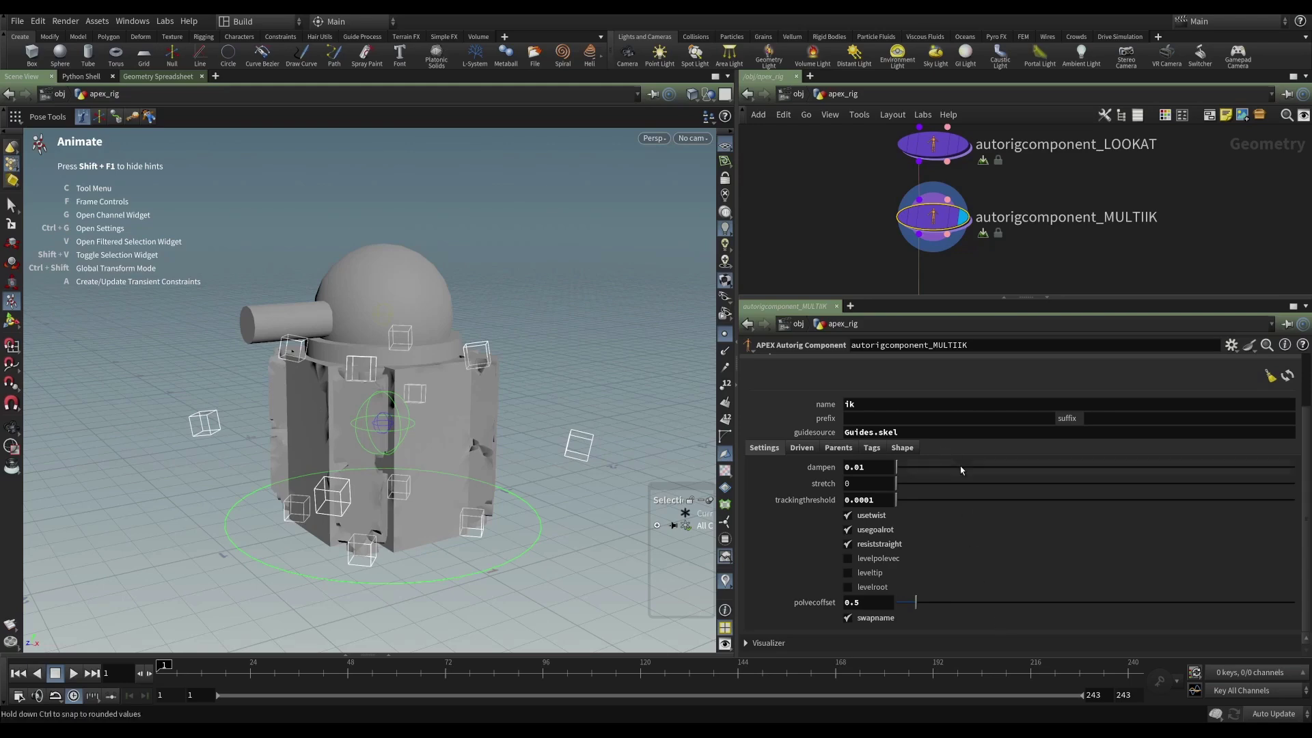
scroll(922, 561, up, 2)
double_click(849, 475)
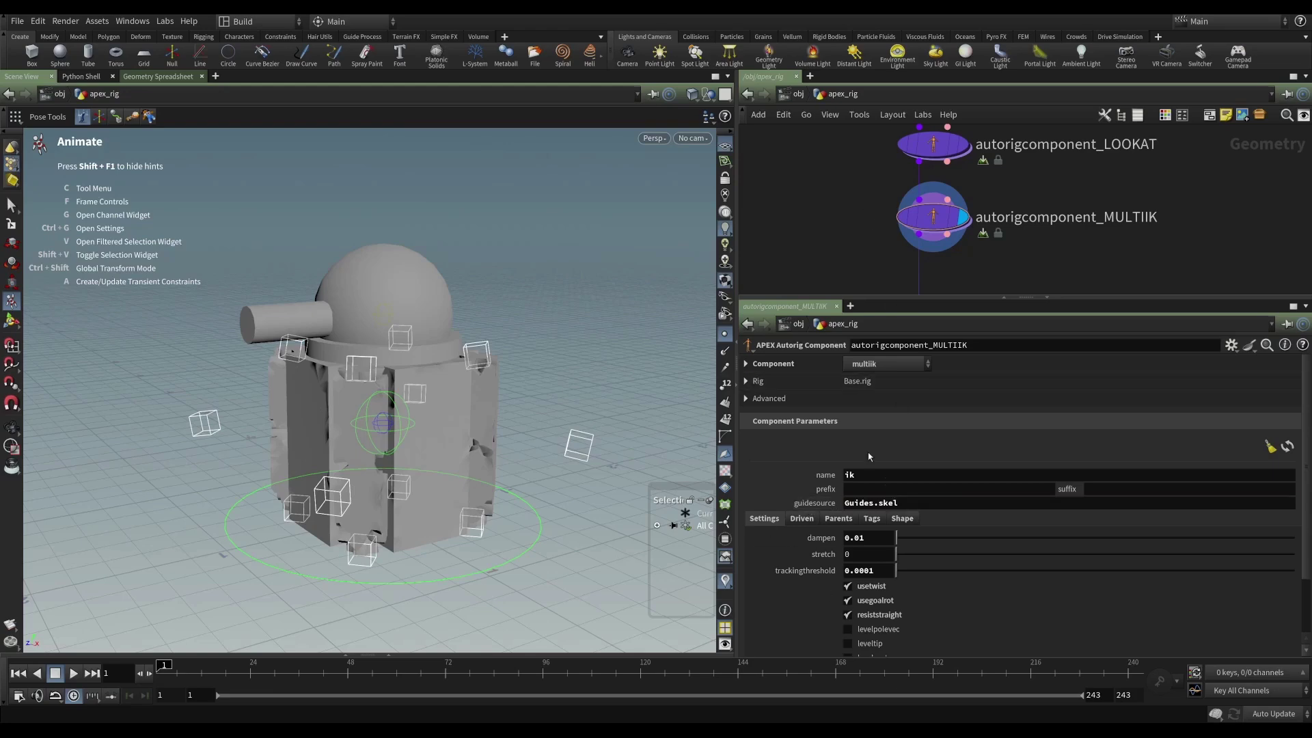
scroll(959, 530, down, 2)
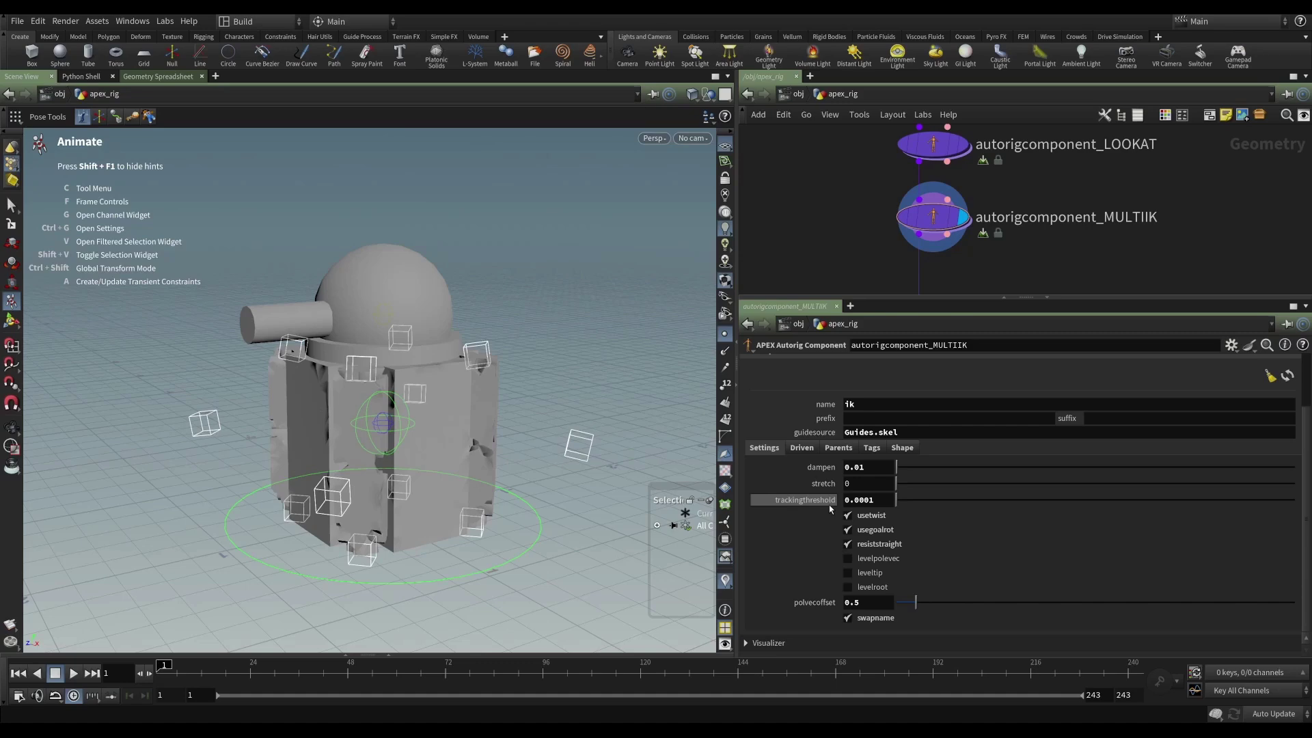
Turn on MULTIIK's levelpolevec option to compare the pole vector control orientation, and turn it off again.
mouse_move(828, 510)
click(880, 560)
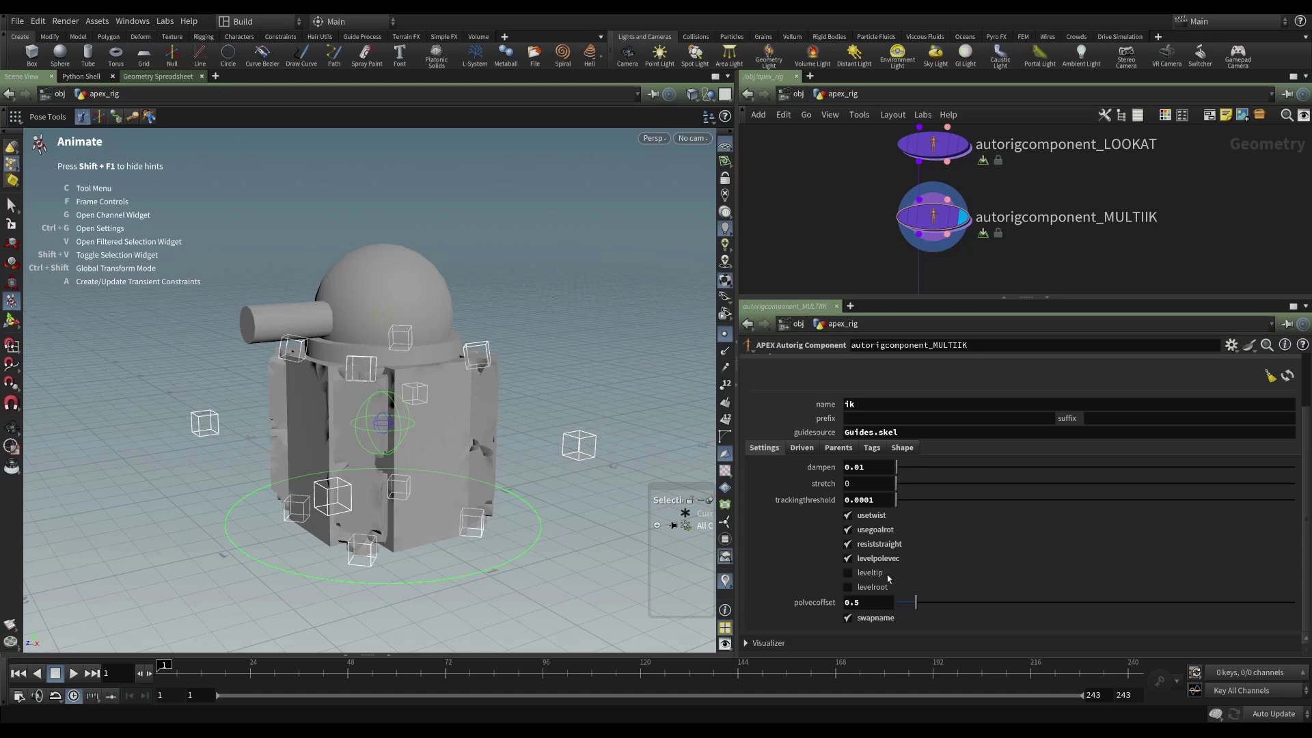
click(865, 562)
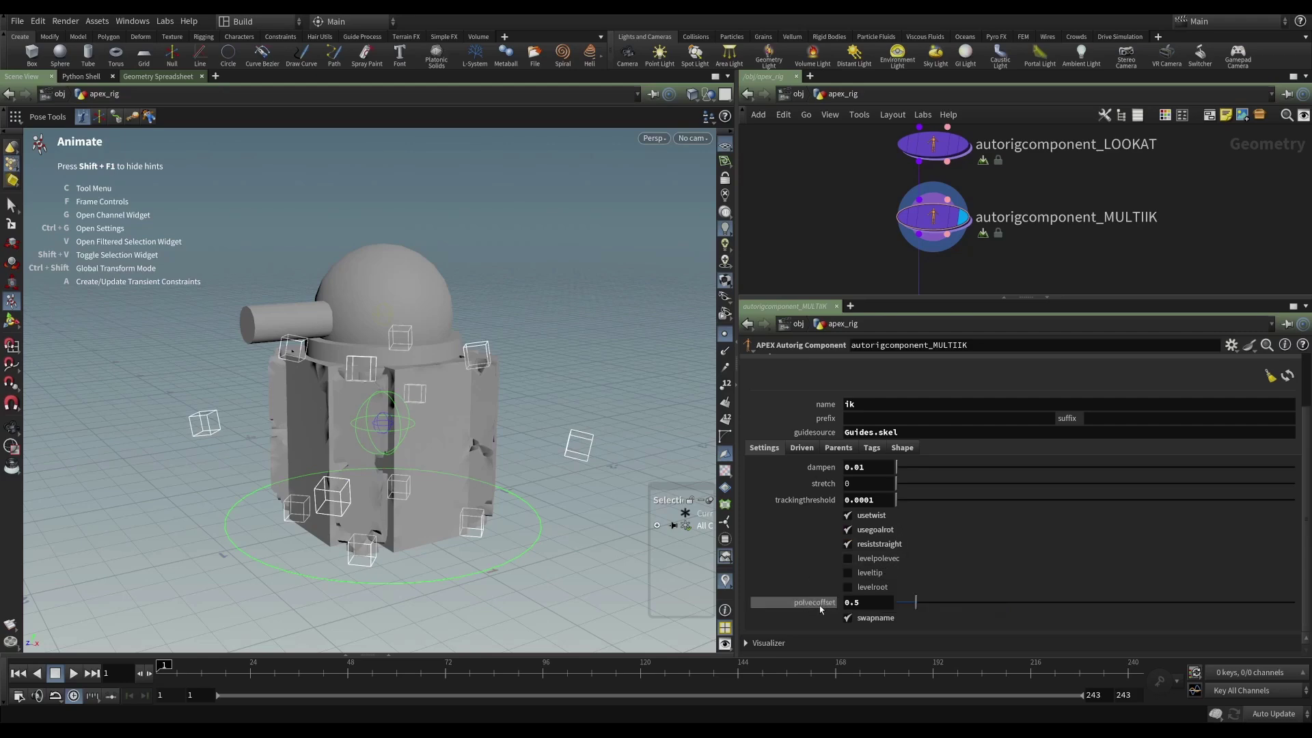
Set MULTIIK's polvecoffset to 0.747 and check the pole vector controls from another angle.
mouse_move(916, 604)
mouse_down()
mouse_move(969, 606)
mouse_move(901, 605)
mouse_move(925, 606)
mouse_up()
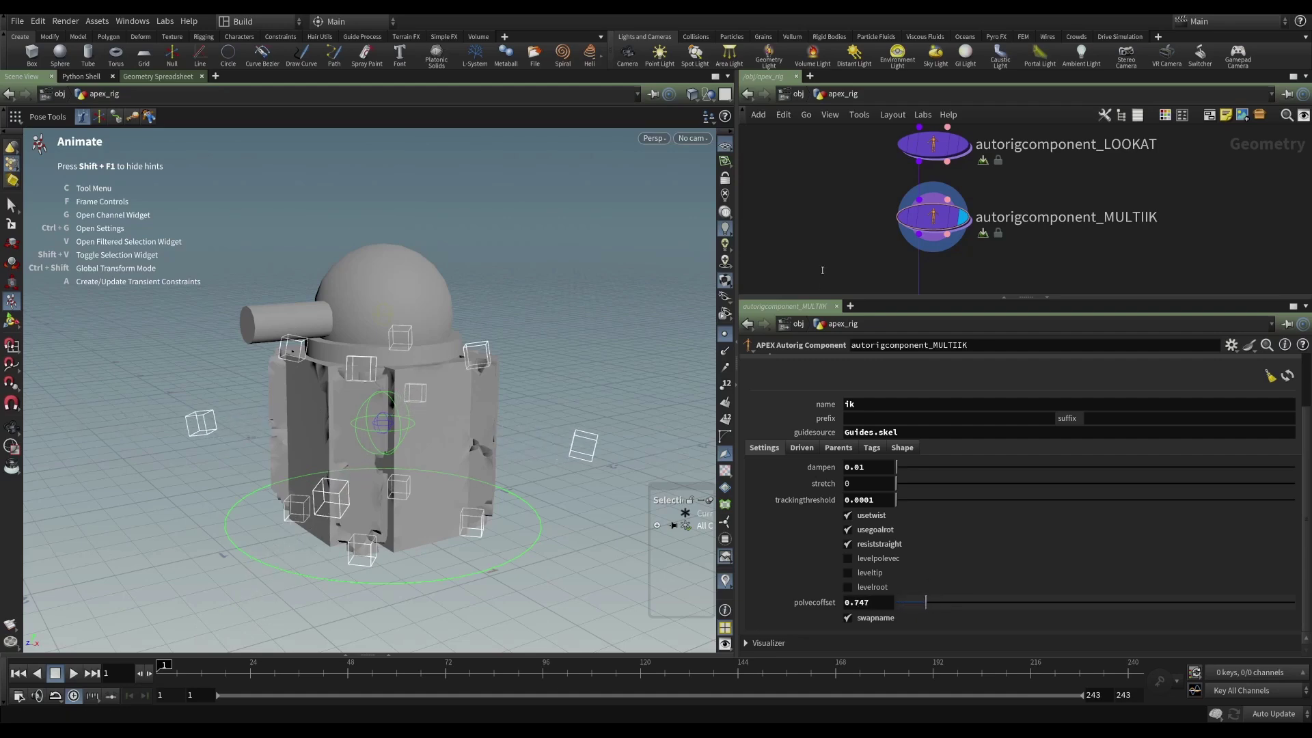
key(Escape)
drag(574, 392, 509, 338)
key(Return)
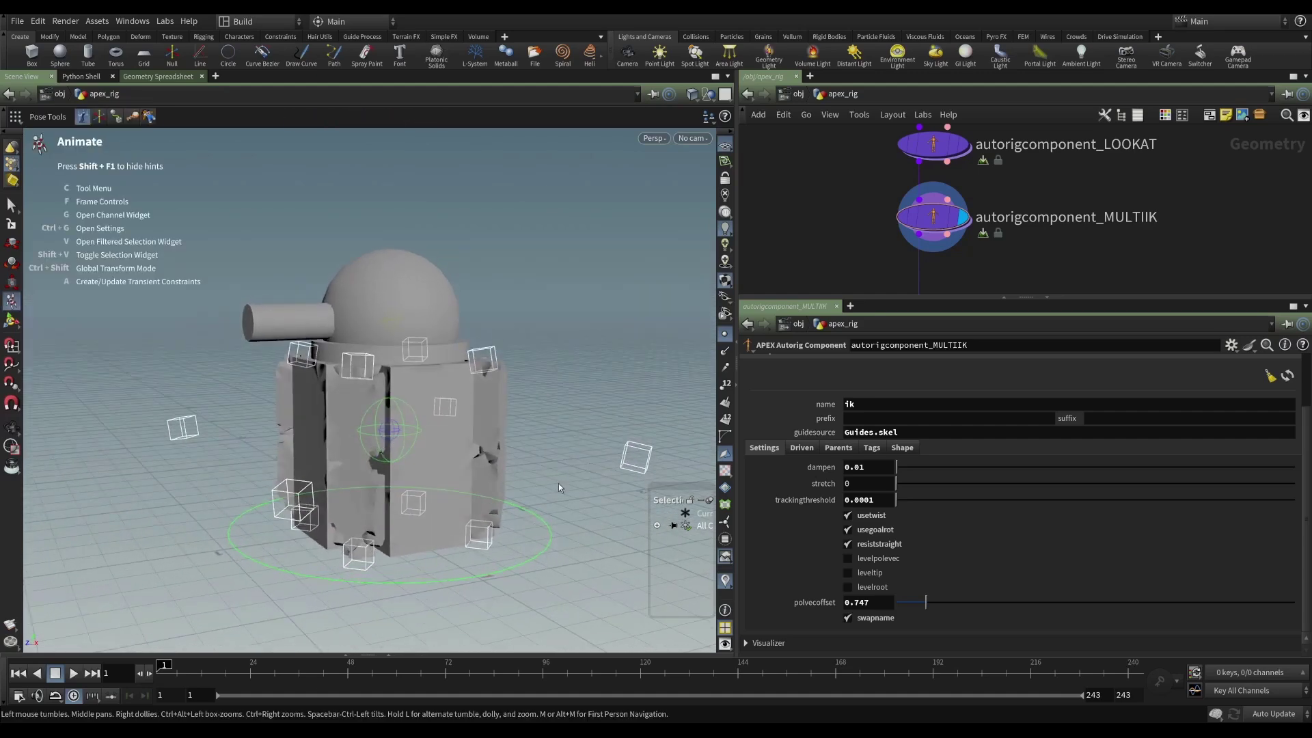
Review MULTIIK's driven settings, highlighting the segments pattern and the driven tag pattern in turn.
click(802, 448)
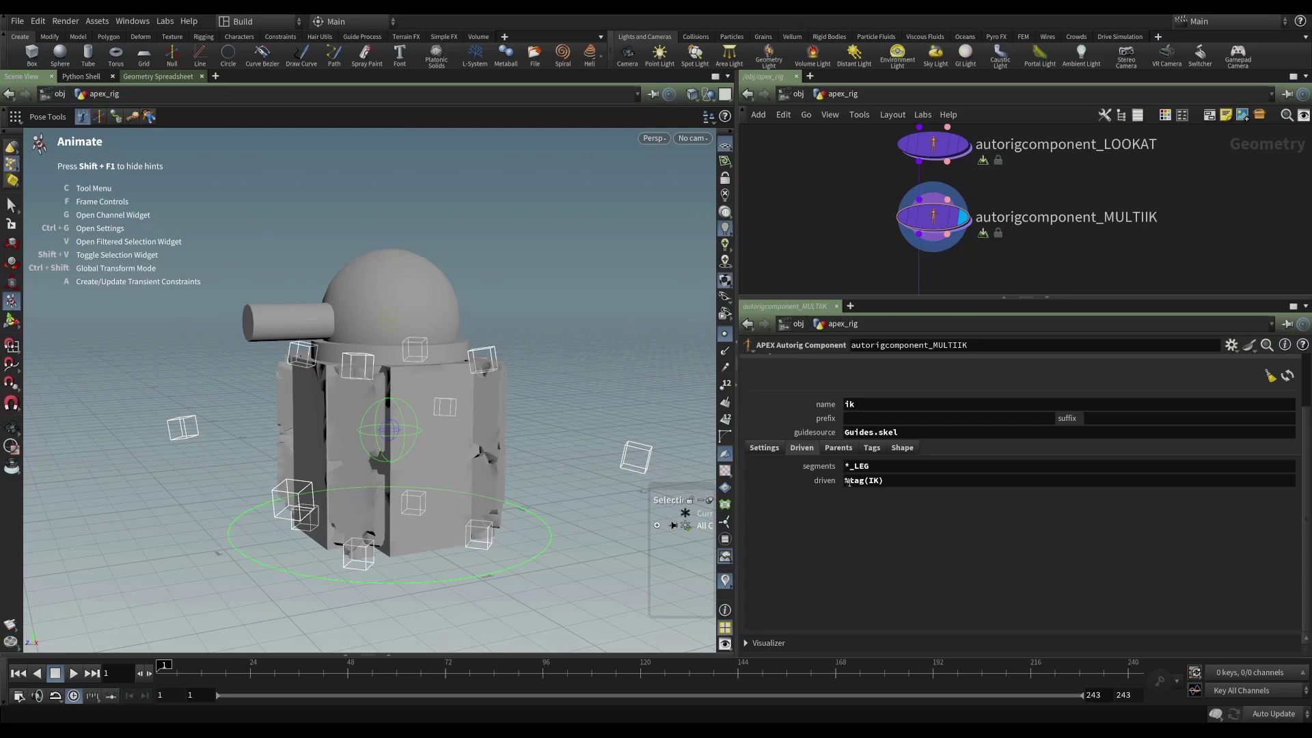
click(881, 467)
click(894, 480)
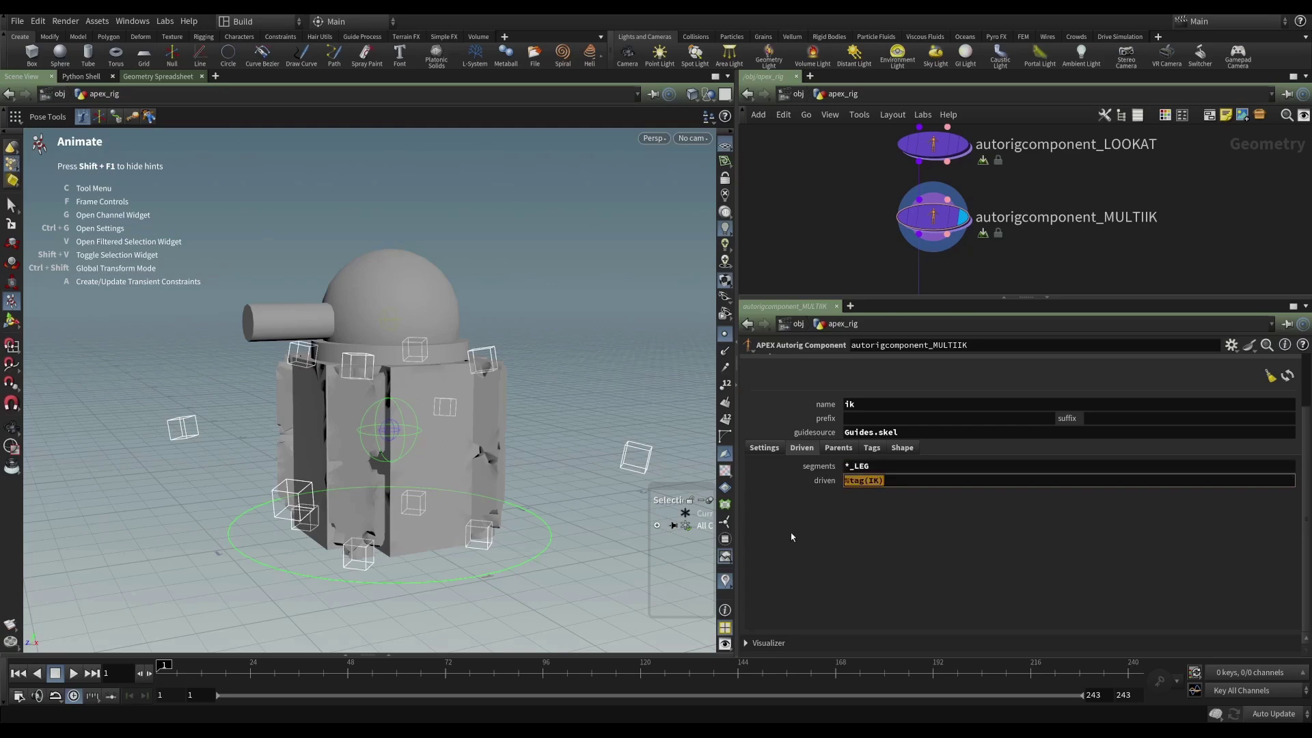
key(shift+Tab)
key(Tab)
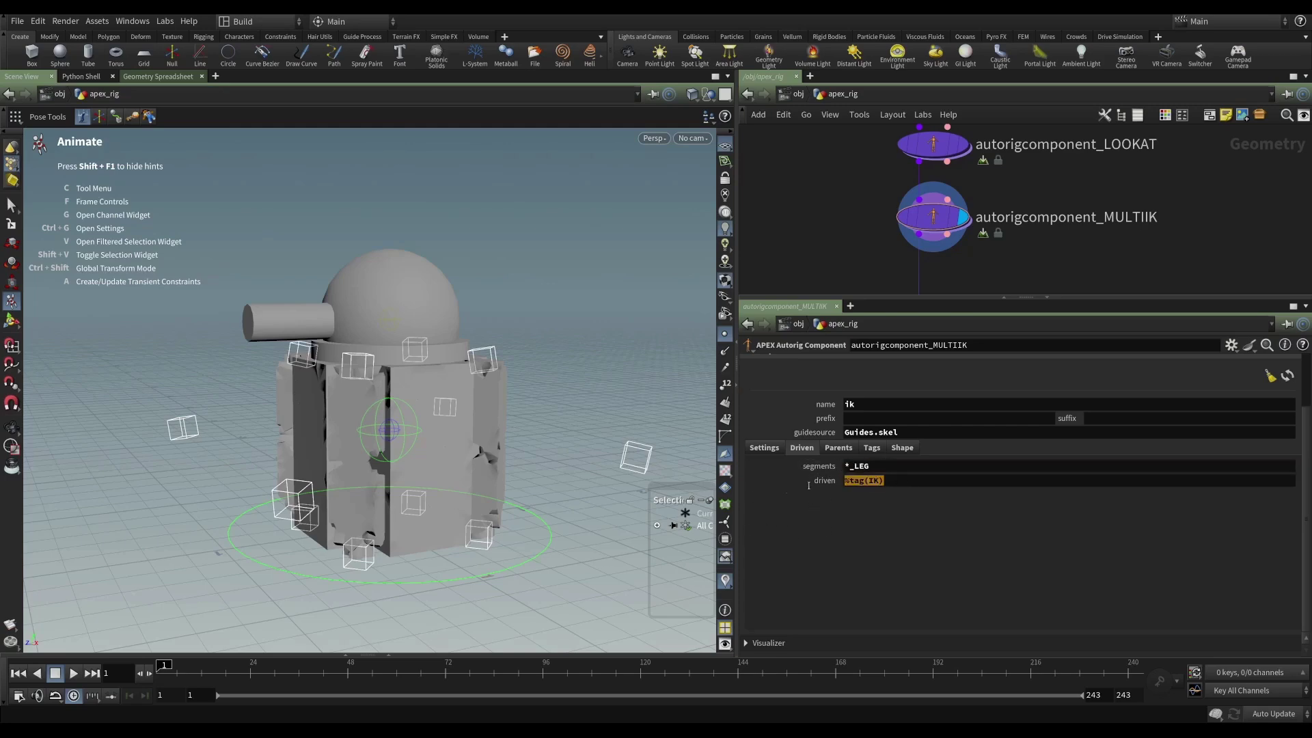
key(shift+Tab)
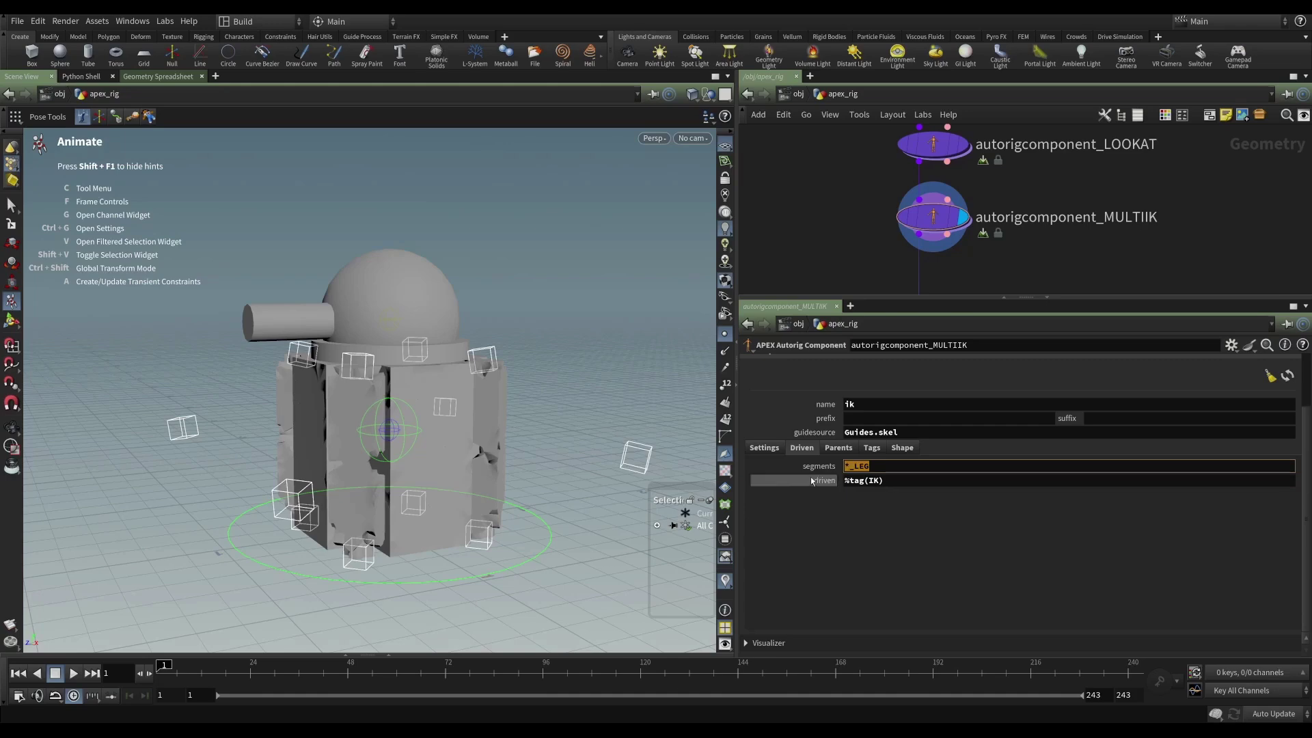
Examine MULTIIK's driven tag pattern and *_LEG segments pattern against the leg controls on the model.
key(Tab)
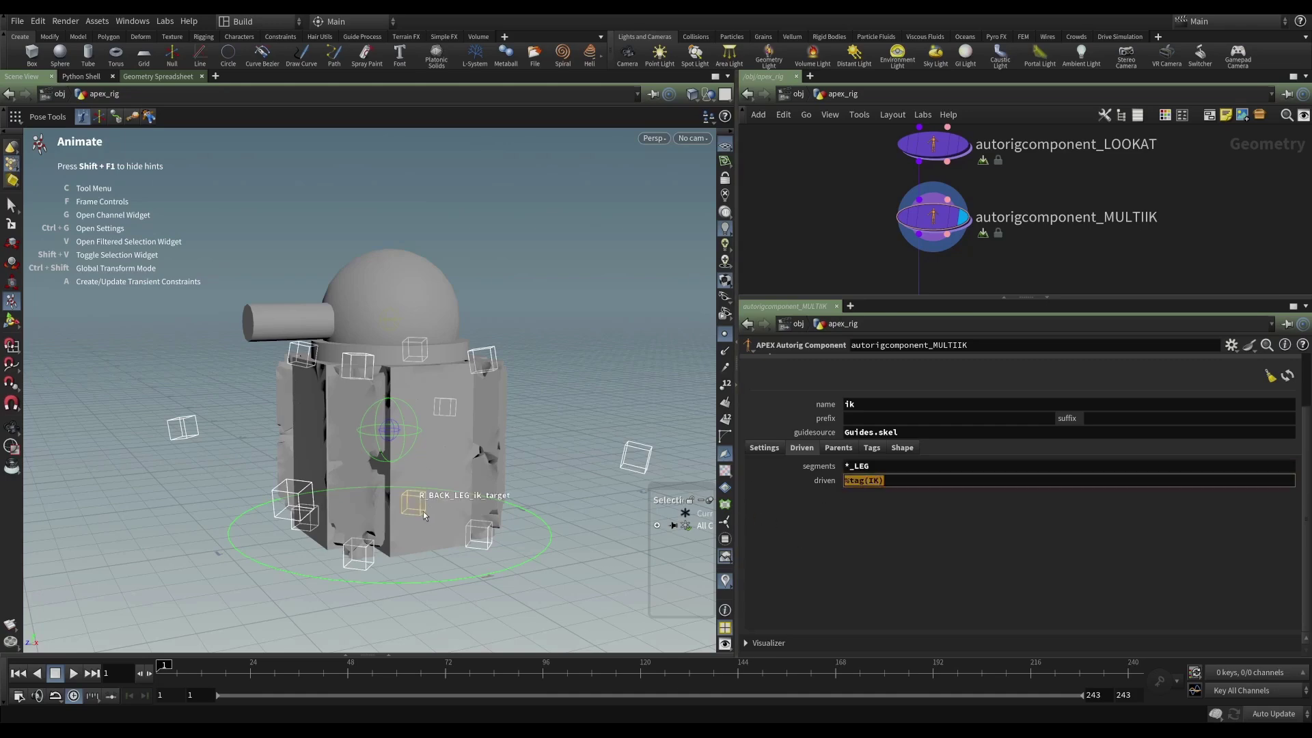
click(847, 221)
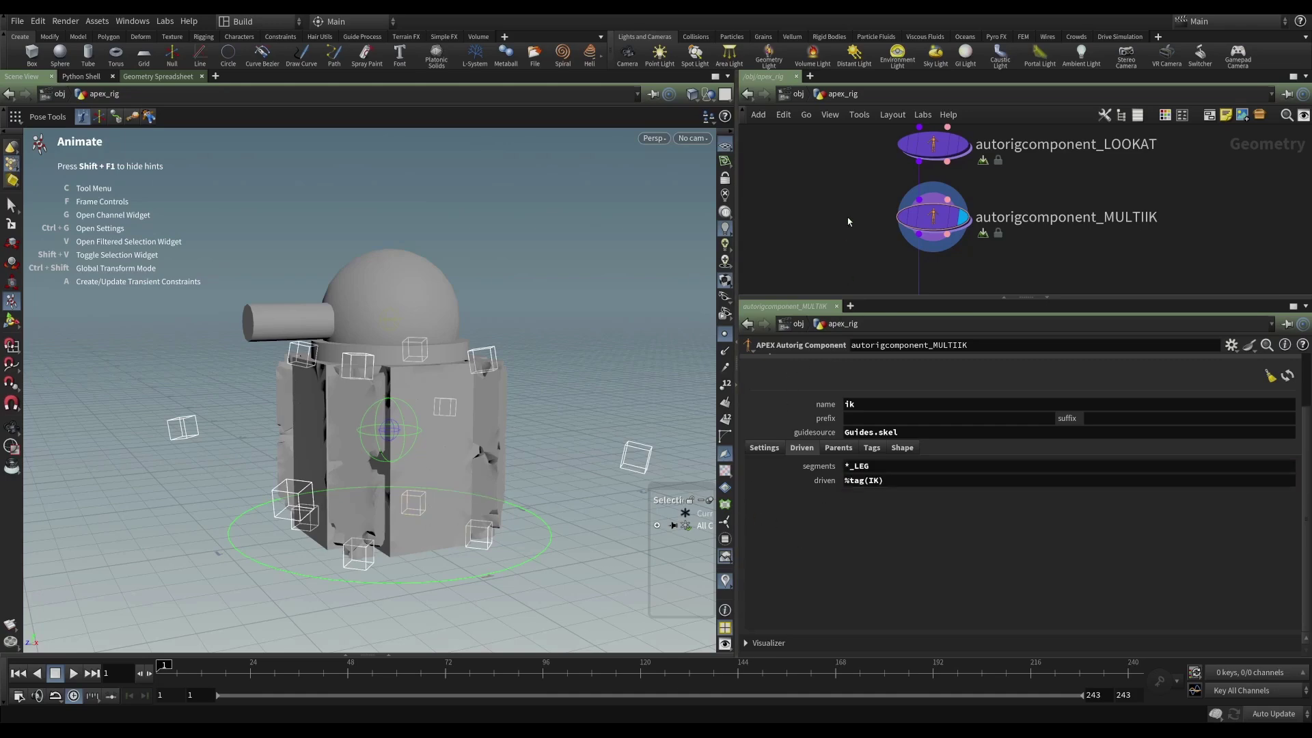
double_click(870, 480)
click(444, 407)
click(900, 484)
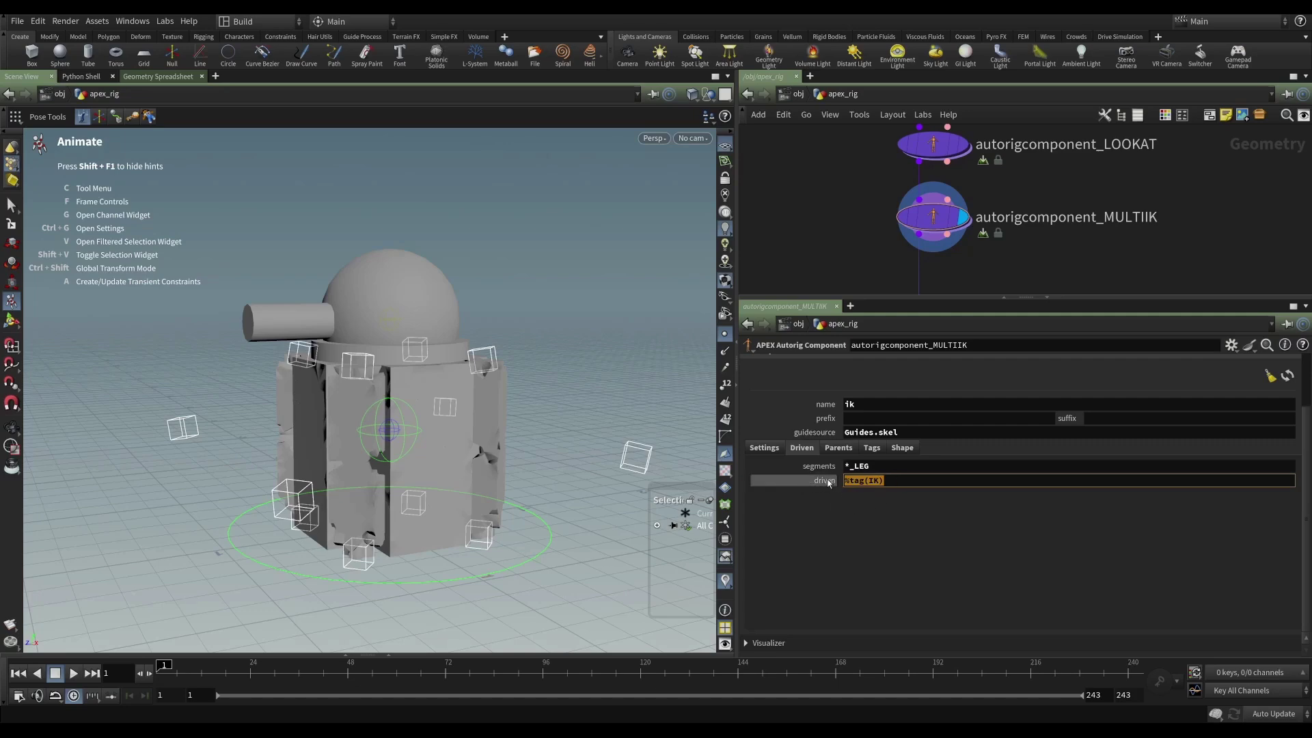
key(Return)
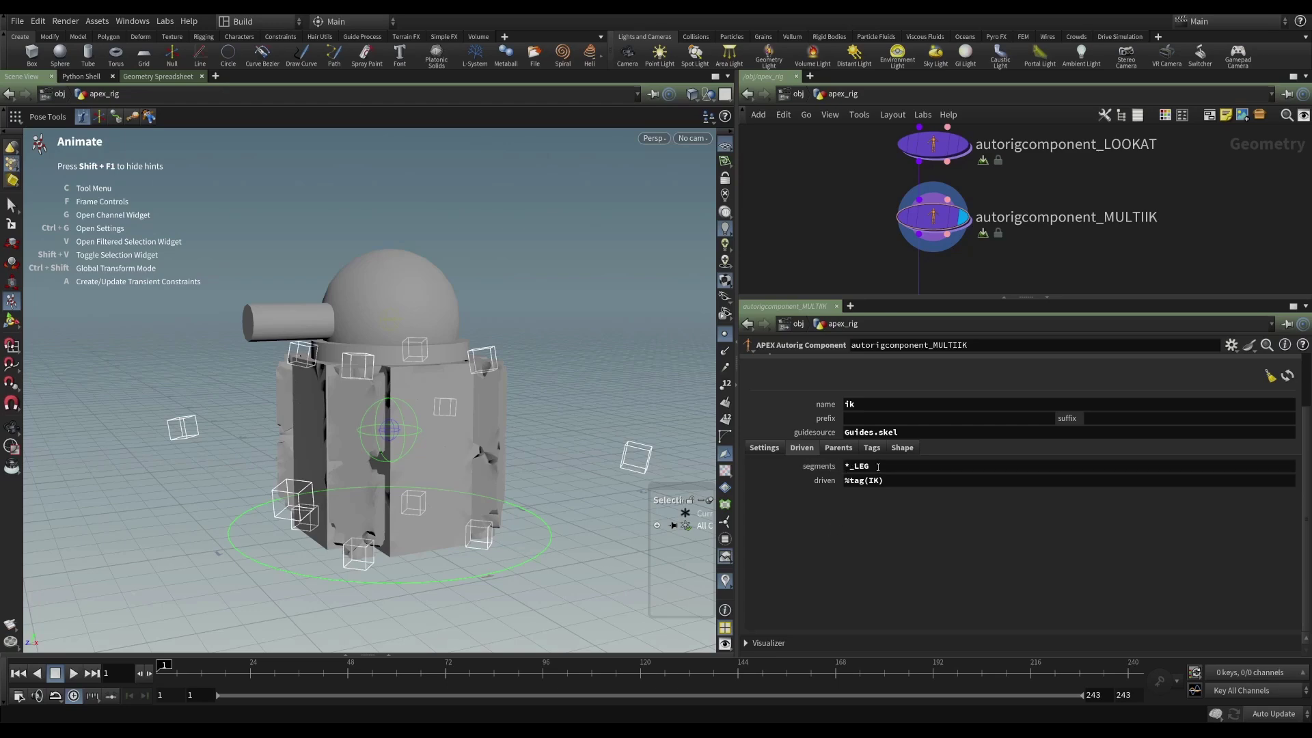
drag(850, 466, 886, 479)
click(880, 521)
Display the attribadjustarray_TAGS node to check the IK tags on the leg joints.
scroll(850, 190, down, 3)
scroll(1063, 161, down, 5)
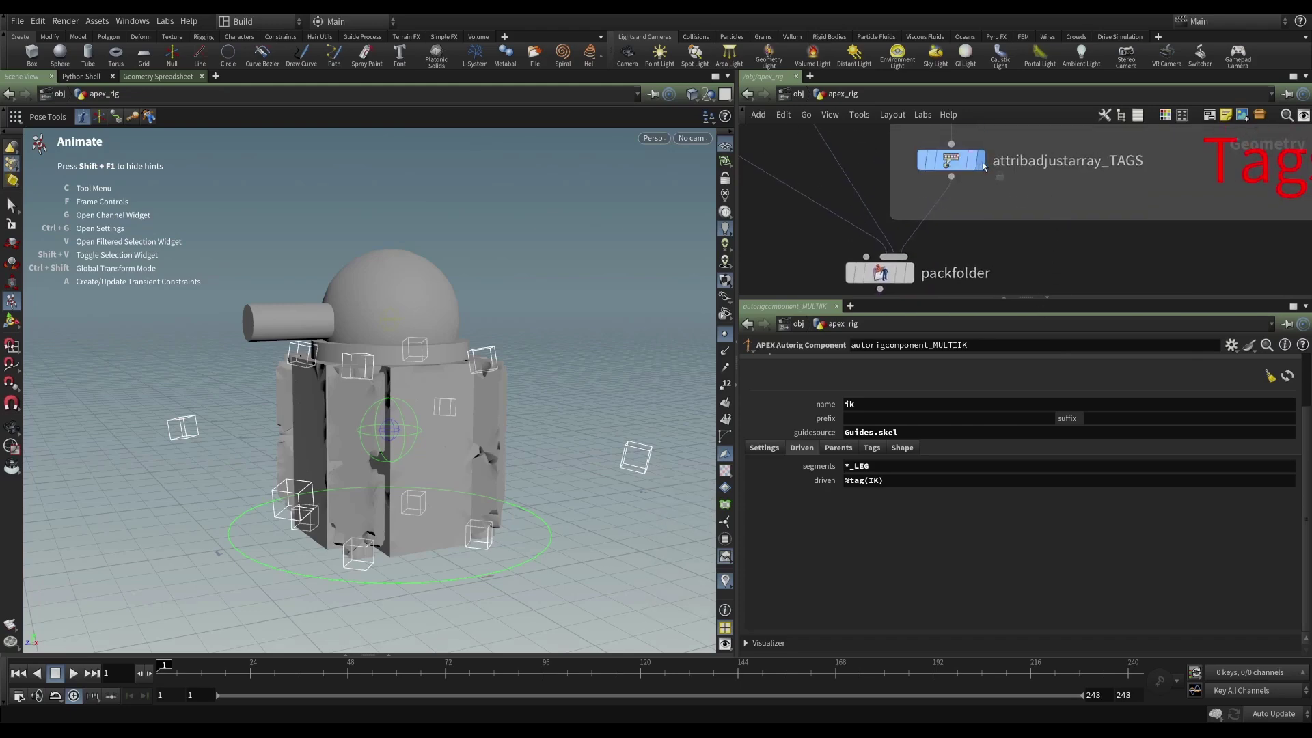
click(982, 166)
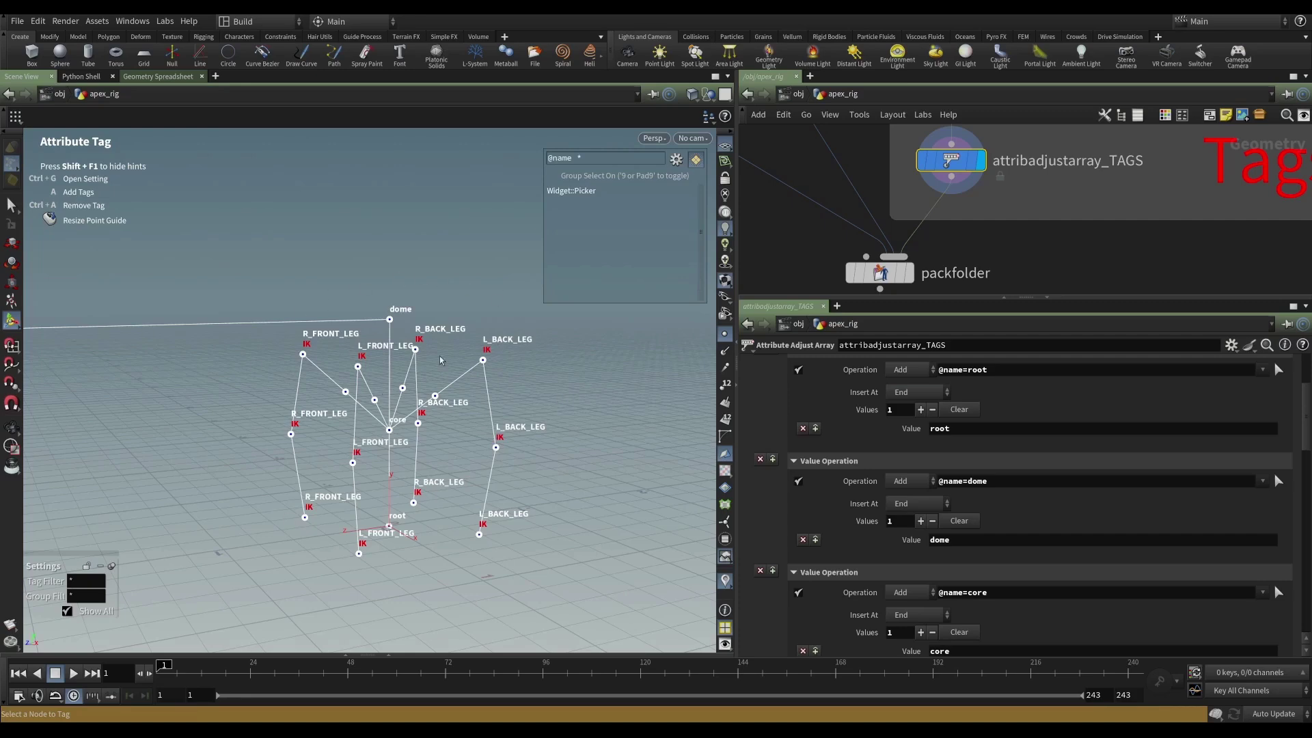
Go back to the autorigcomponent_MULTIIK node, displaying and selecting it to show its rig controls and parameters.
scroll(1105, 225, down, 3)
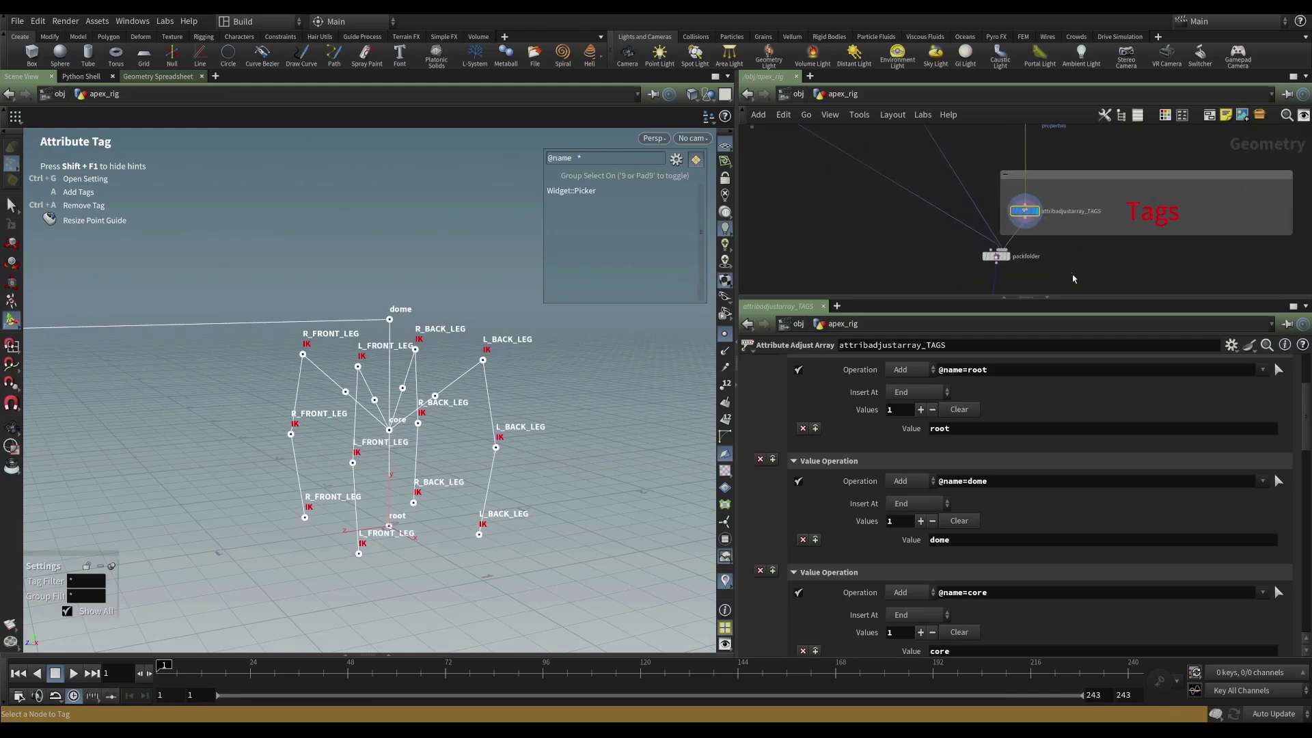
middle_drag(1032, 291, 1042, 179)
middle_drag(1084, 255, 1079, 198)
scroll(956, 246, up, 3)
middle_drag(914, 296, 931, 250)
click(931, 249)
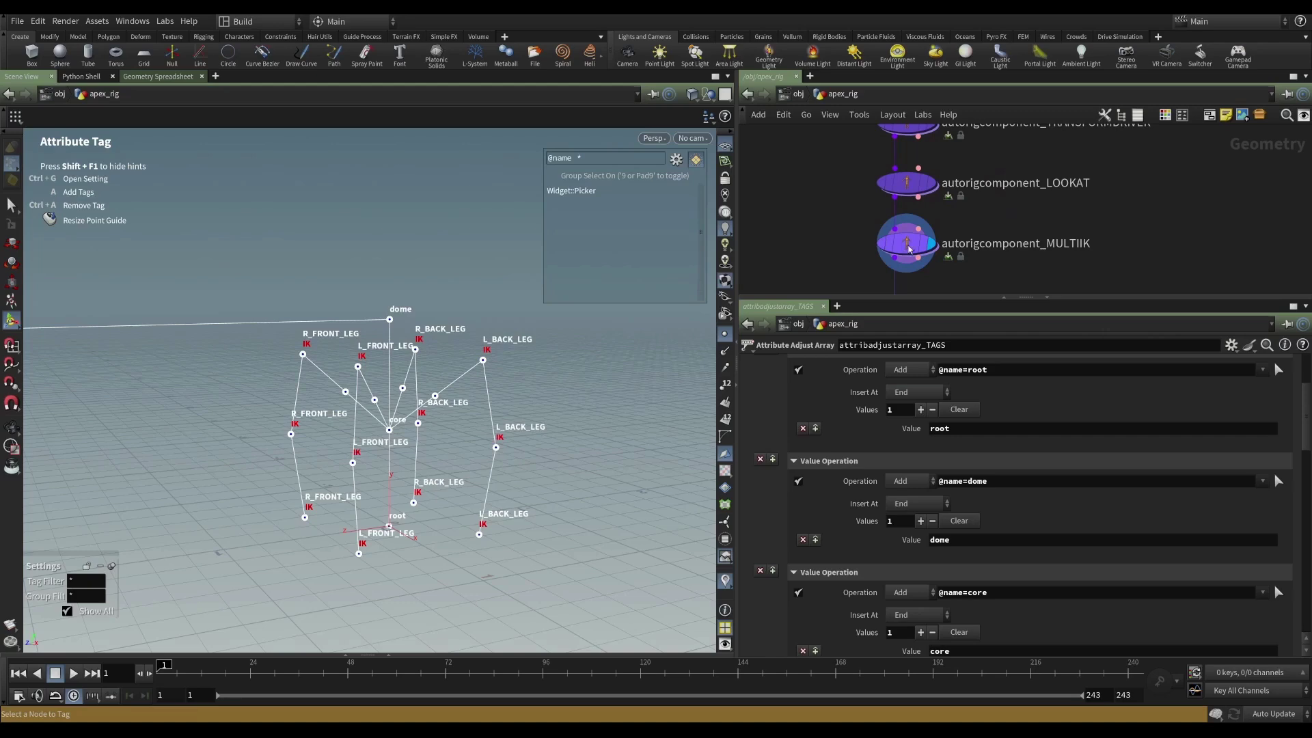
click(907, 248)
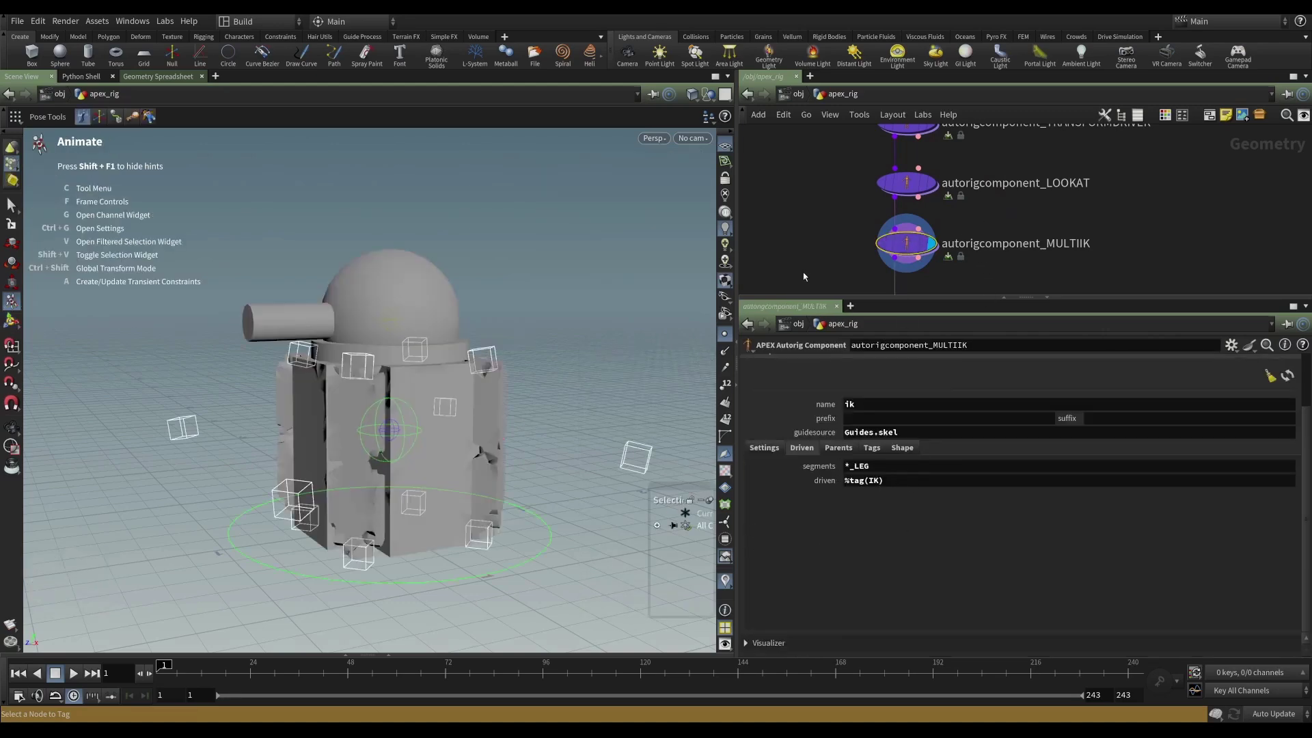
Test the left back leg's IK tip control by moving it, undo the move and clear the selection.
key(Escape)
drag(410, 403, 345, 365)
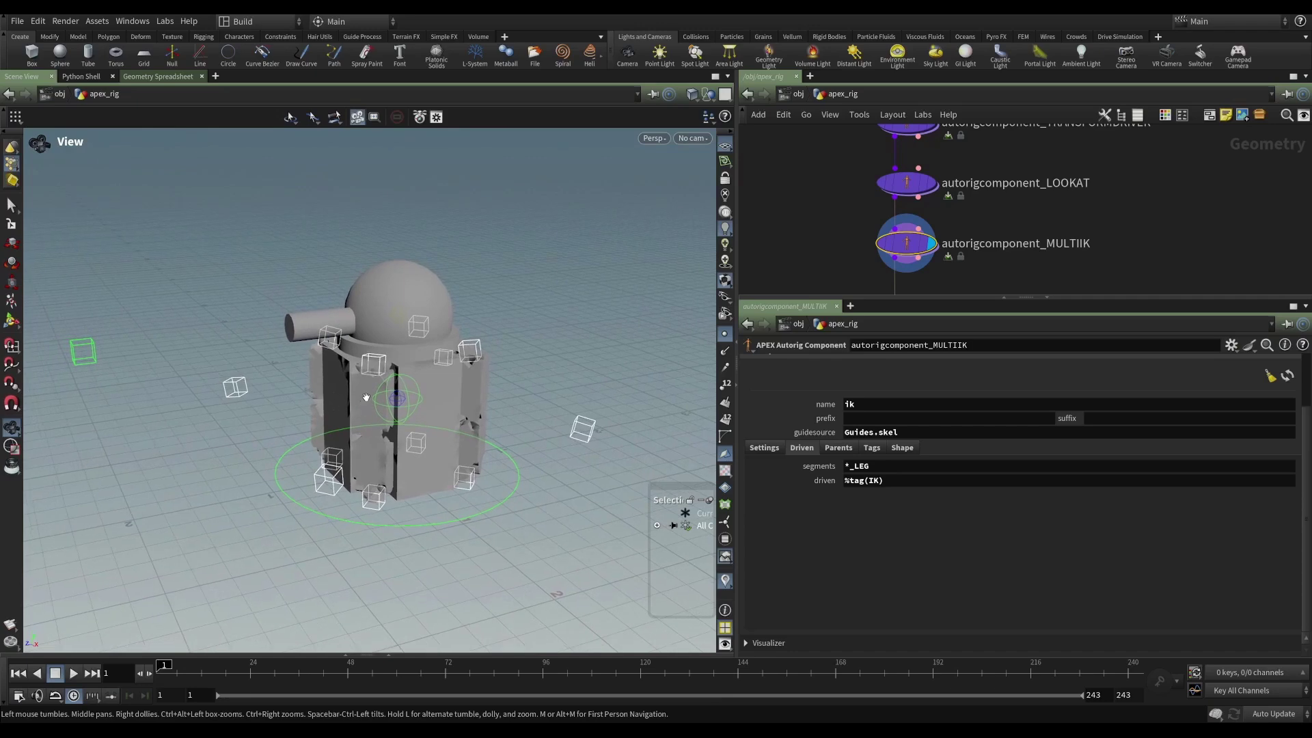
key(Return)
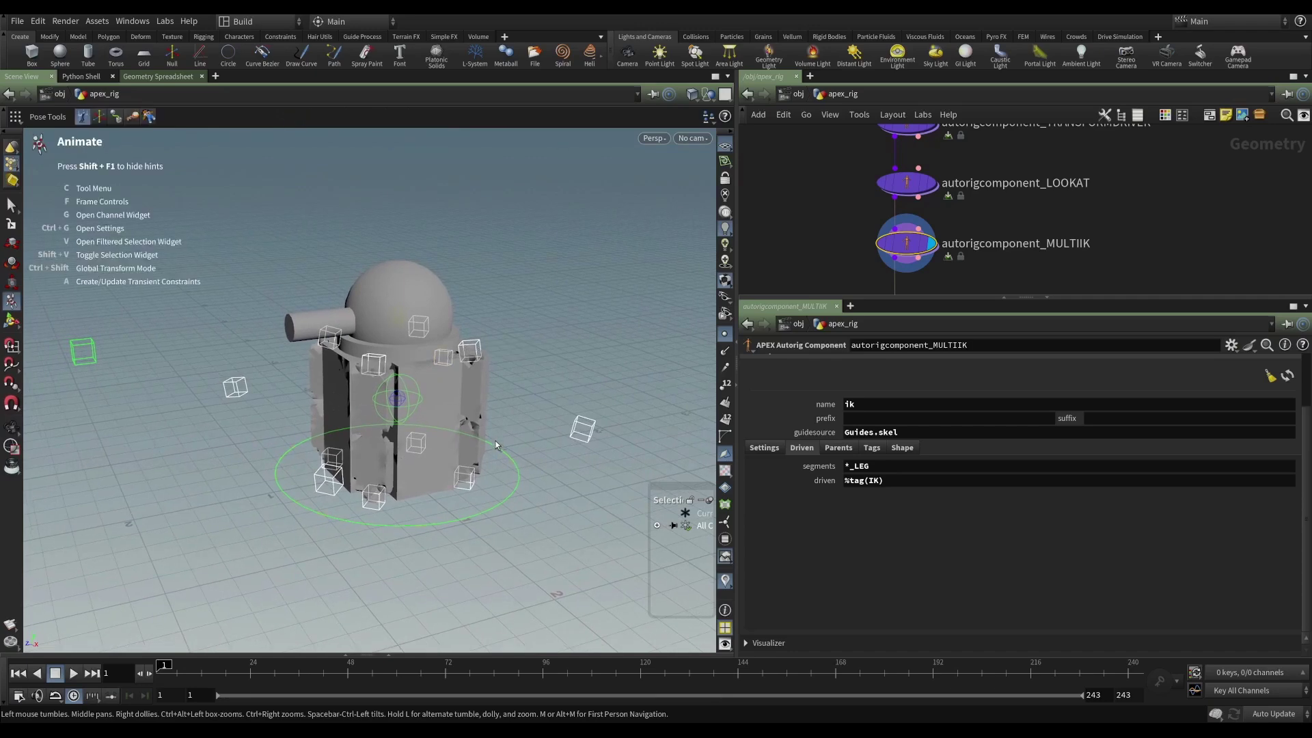
drag(457, 471, 506, 462)
key(ctrl+z)
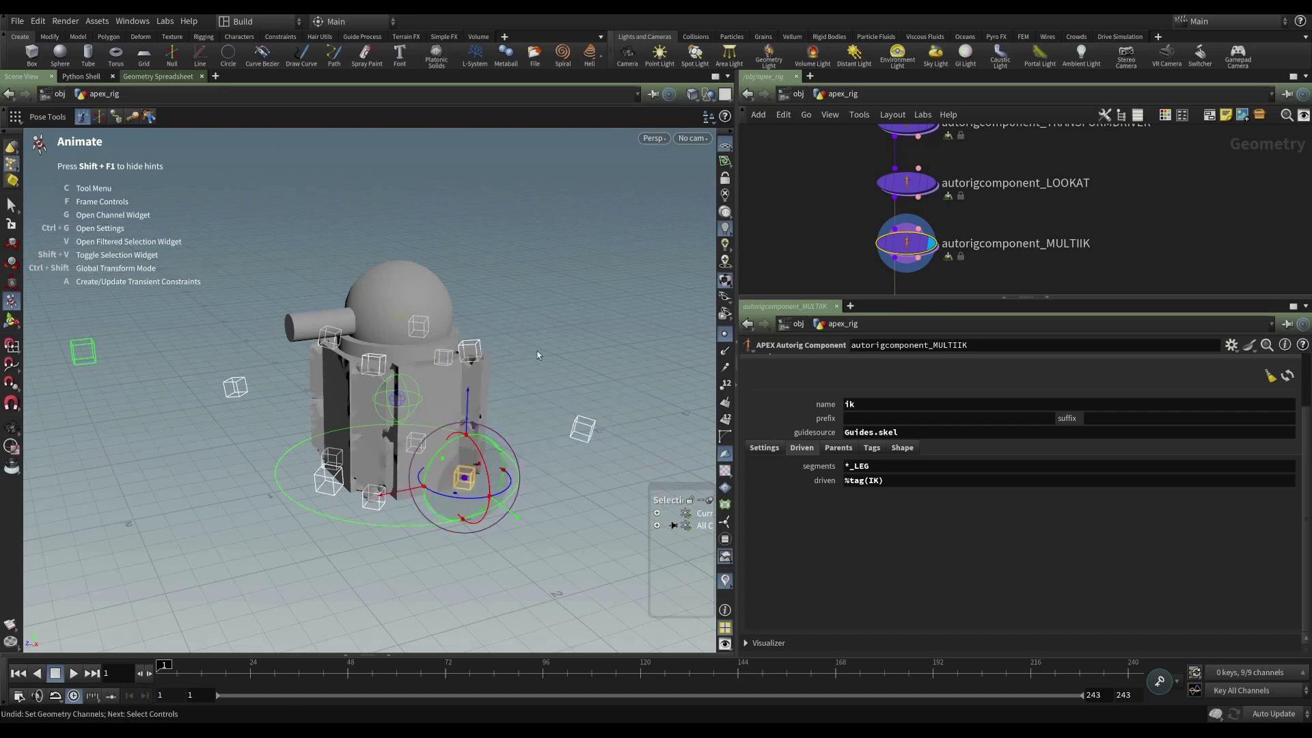
click(531, 385)
Inspect the leg controls from several angles, comparing them with MULTIIK's driven tag and segments patterns.
alt+drag(539, 325, 535, 358)
alt+right_drag(536, 357, 572, 313)
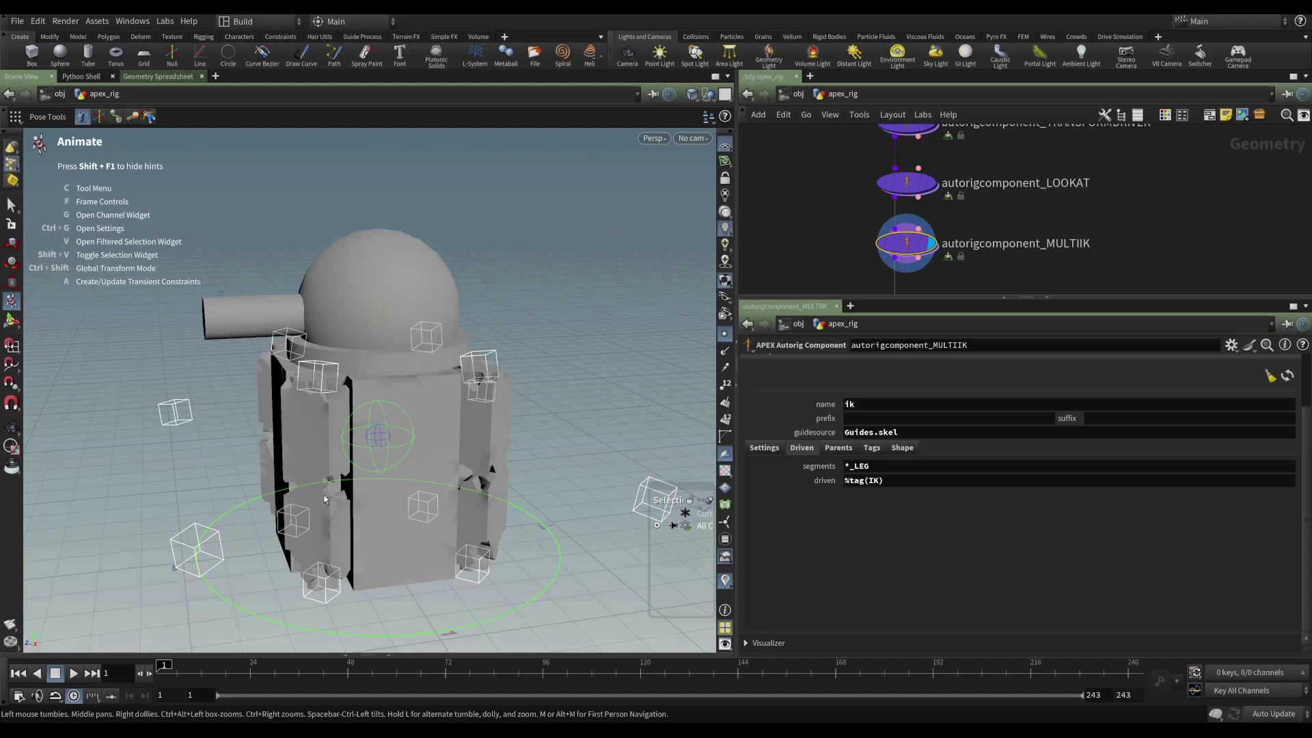
alt+right_drag(608, 318, 573, 369)
alt+drag(574, 369, 534, 442)
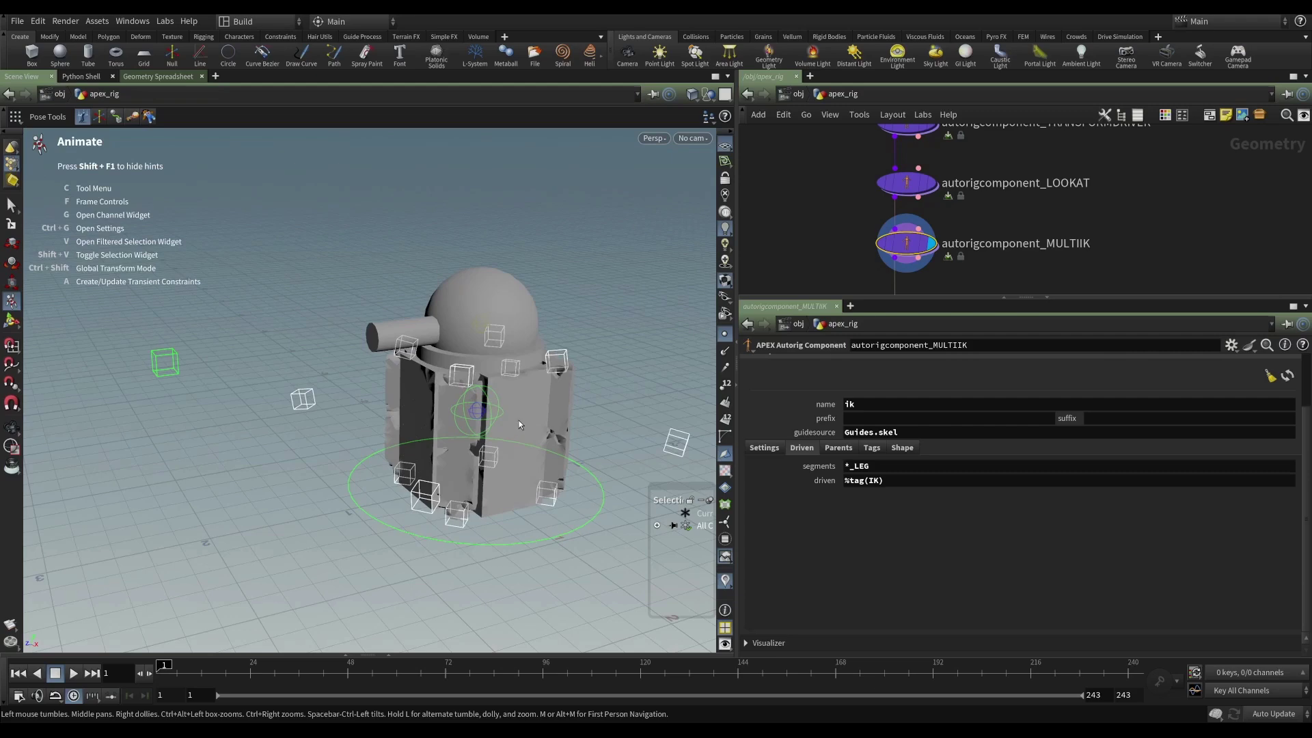
click(932, 484)
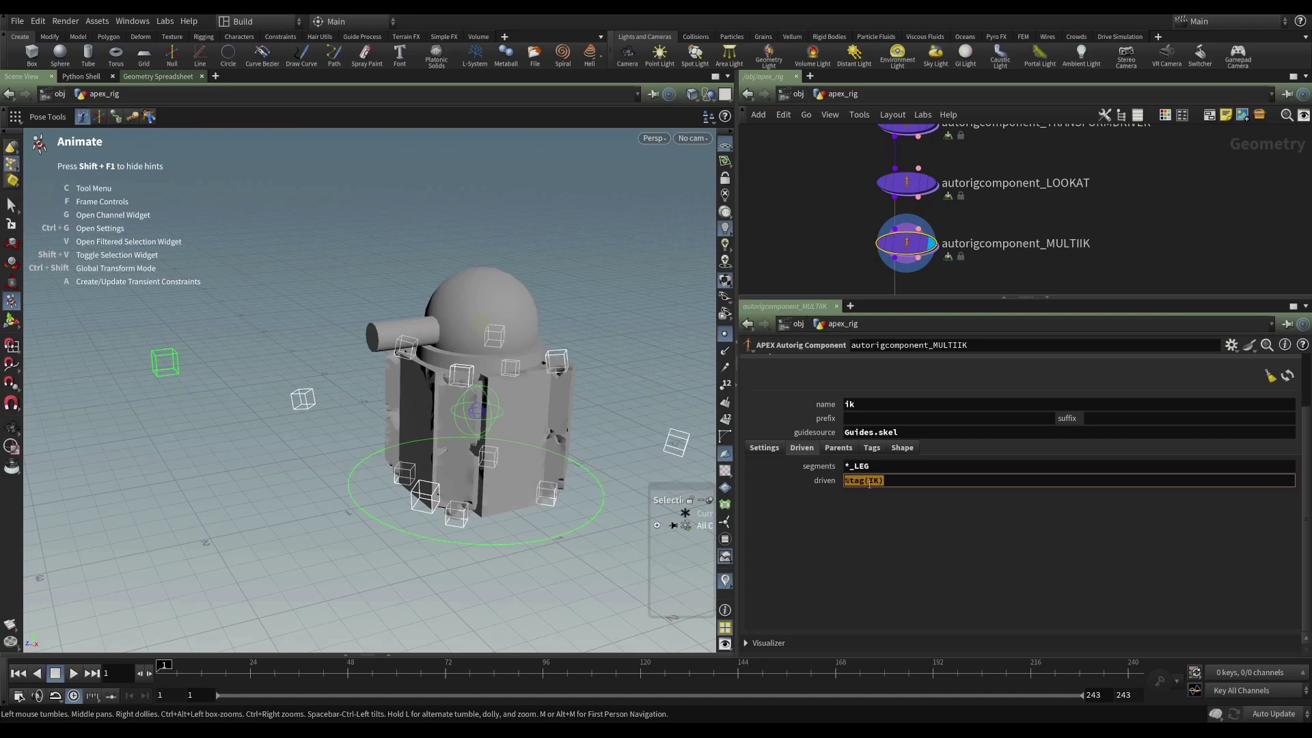
key(Escape)
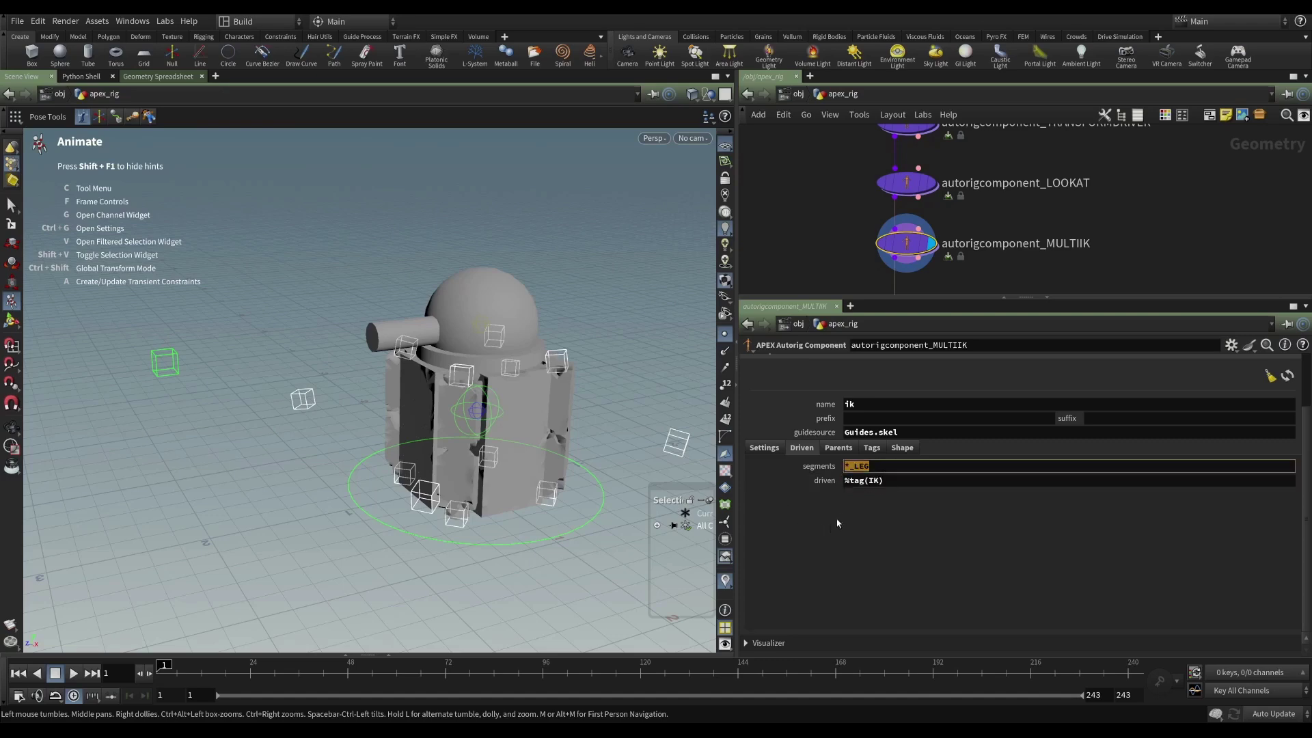
click(881, 465)
drag(657, 504, 489, 355)
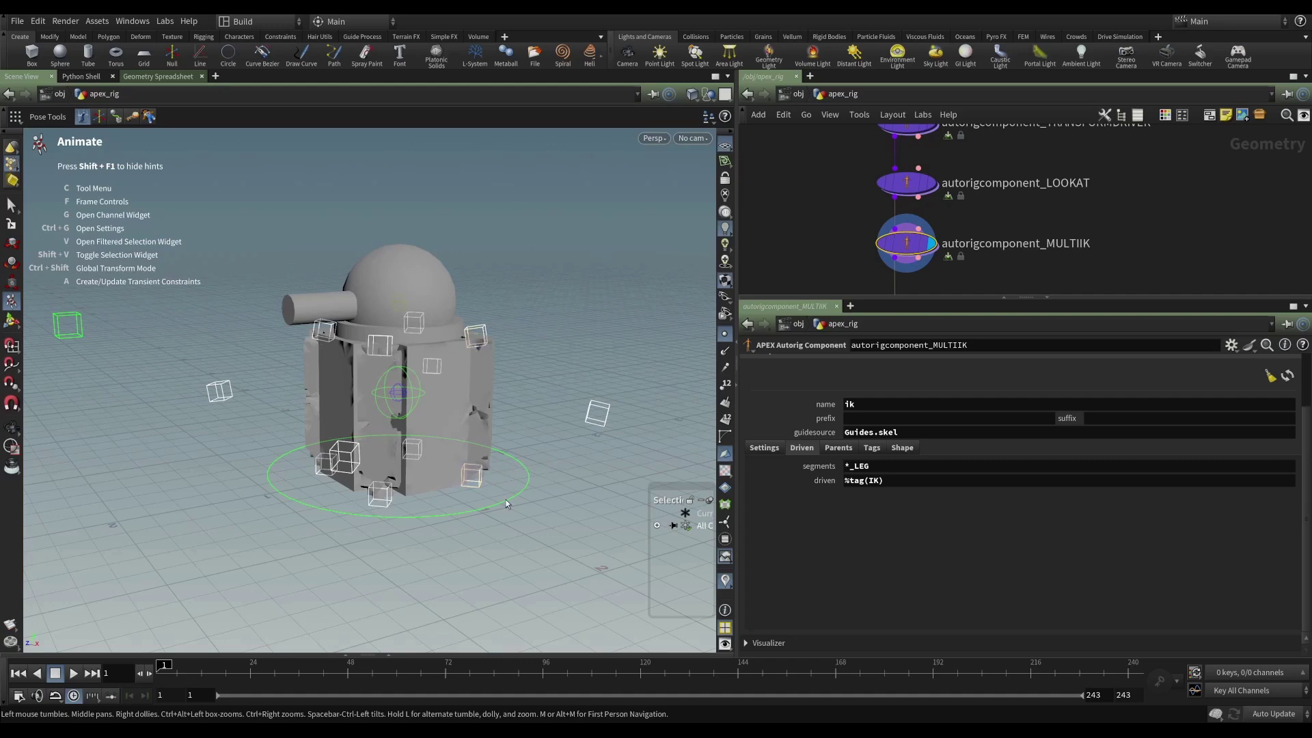
key(Escape)
drag(505, 500, 528, 431)
key(Return)
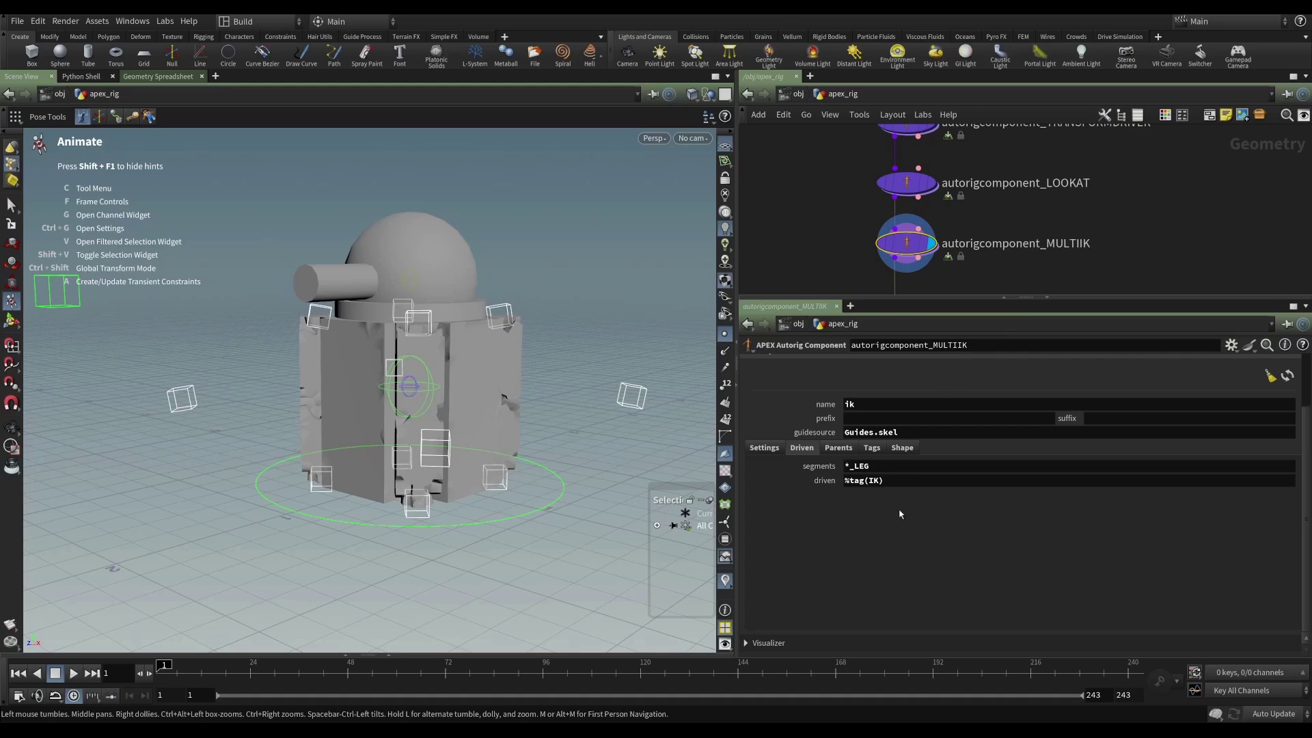
drag(506, 448, 479, 443)
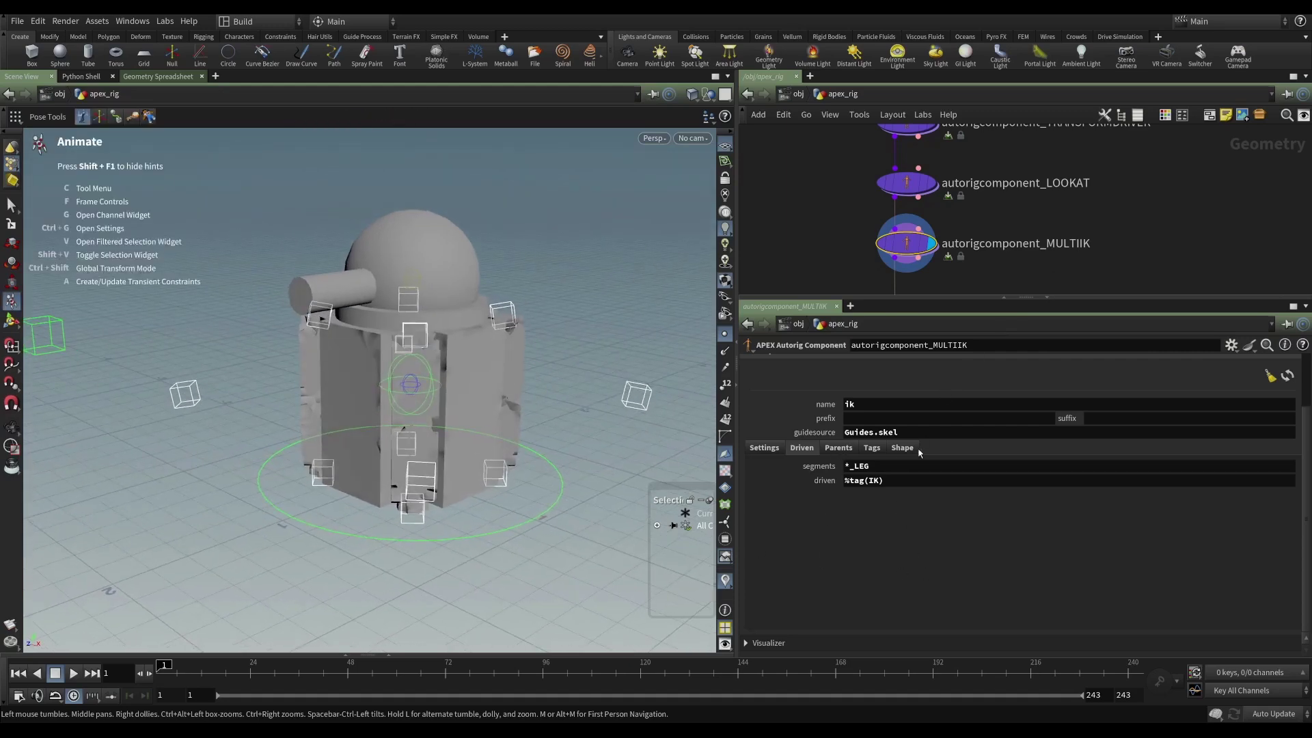
Review MULTIIK's root, pole vector and target tags and its control shape settings.
click(871, 451)
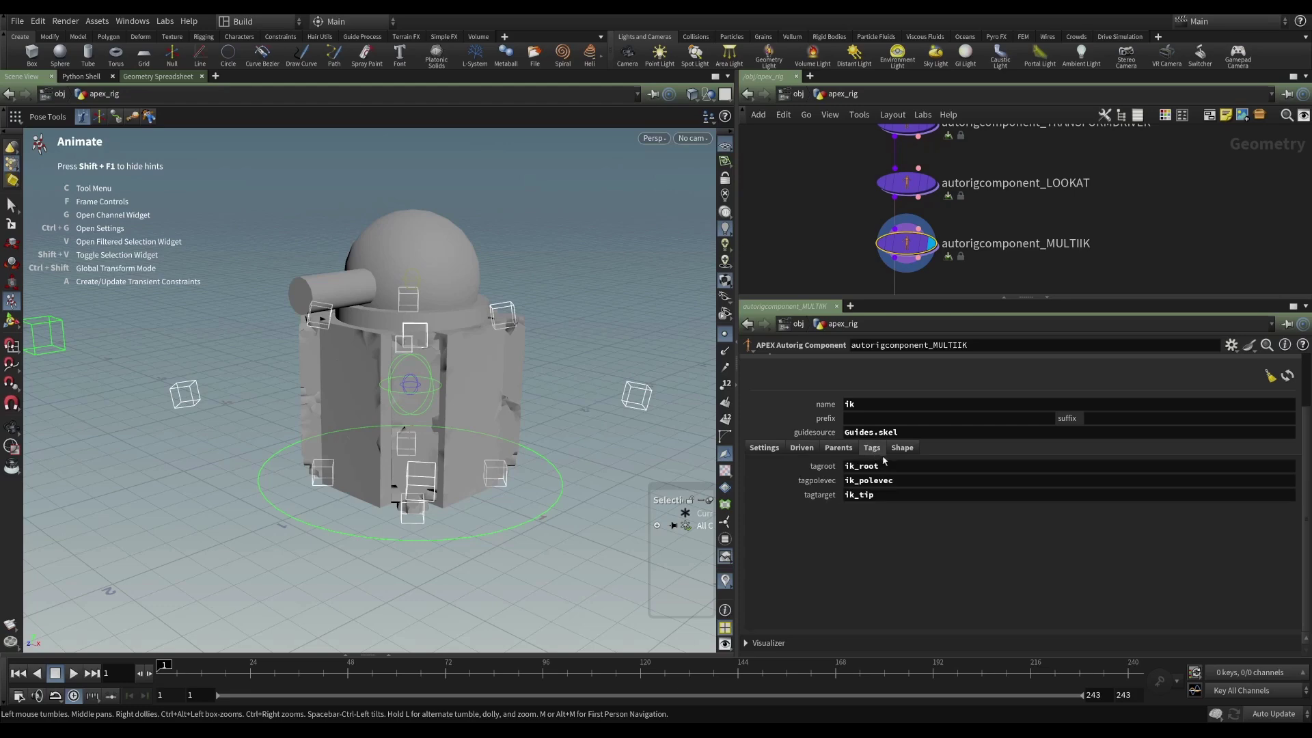
click(890, 450)
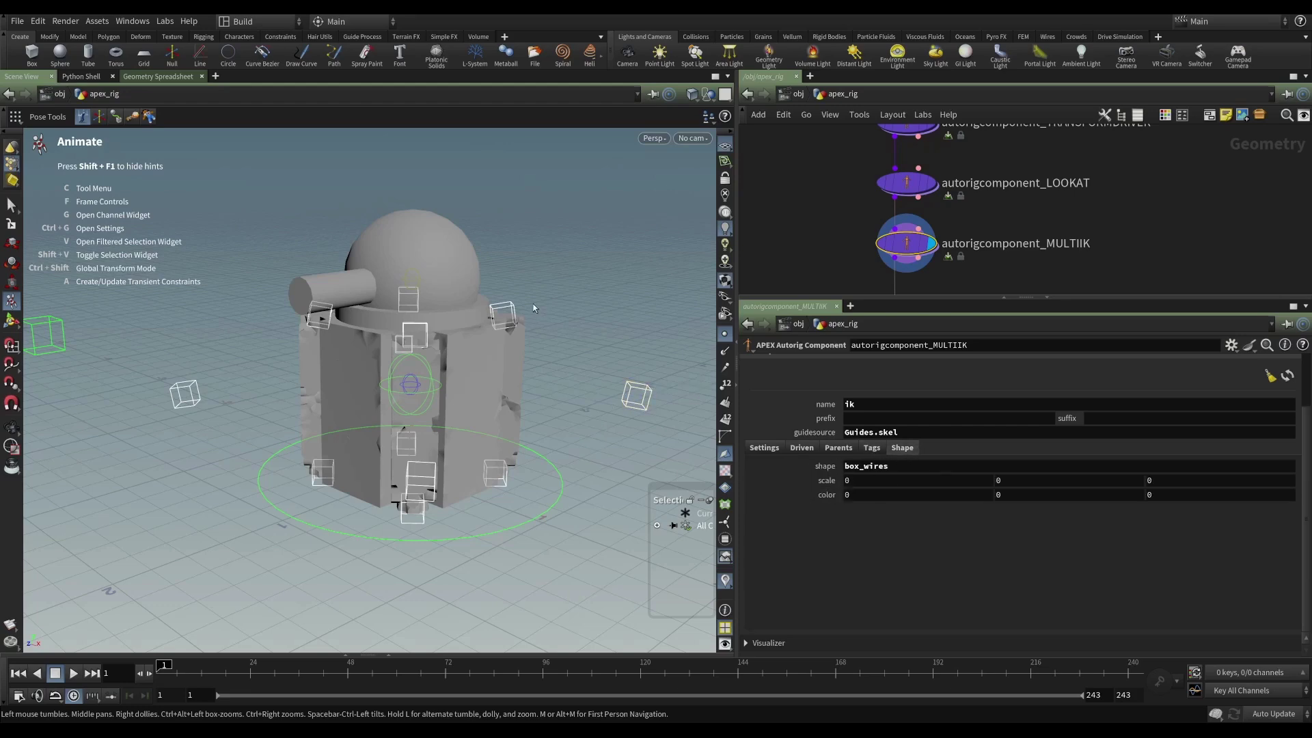
click(871, 449)
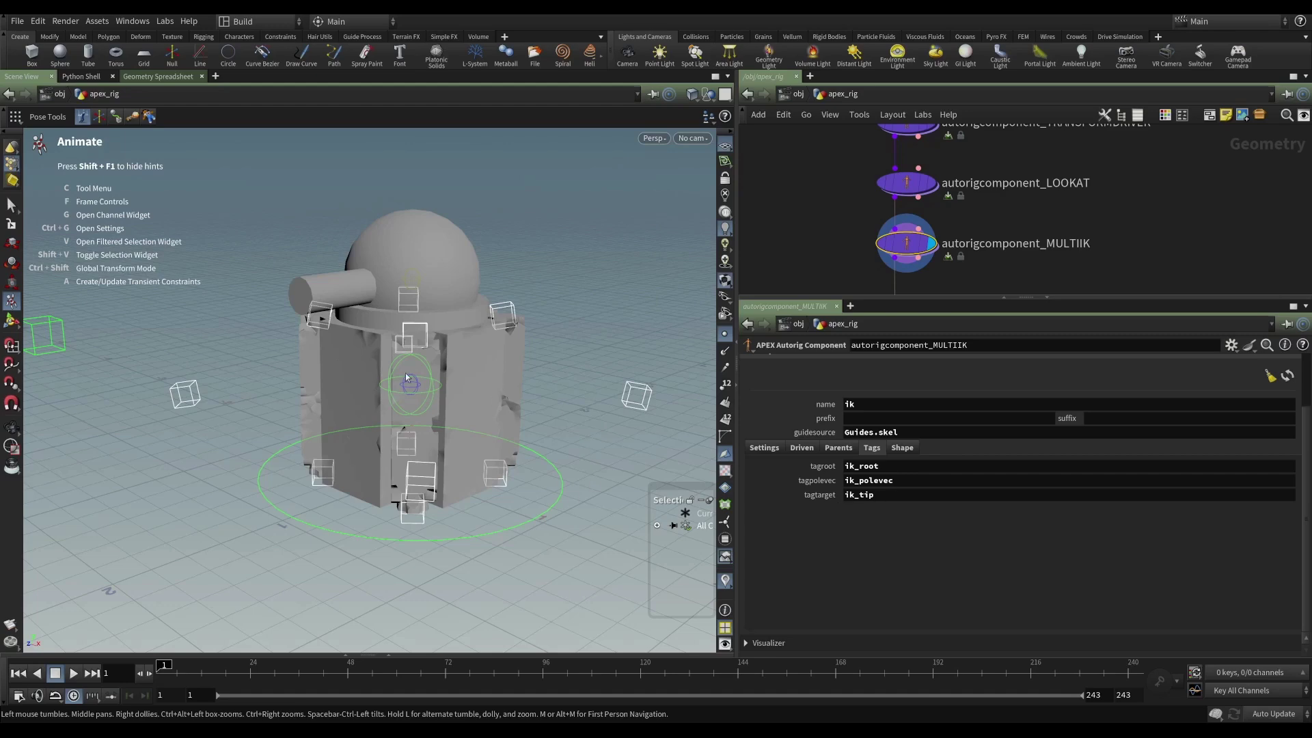
Review MULTIIK's parent settings, highlighting the rootparent value Limb_Offset.
click(838, 448)
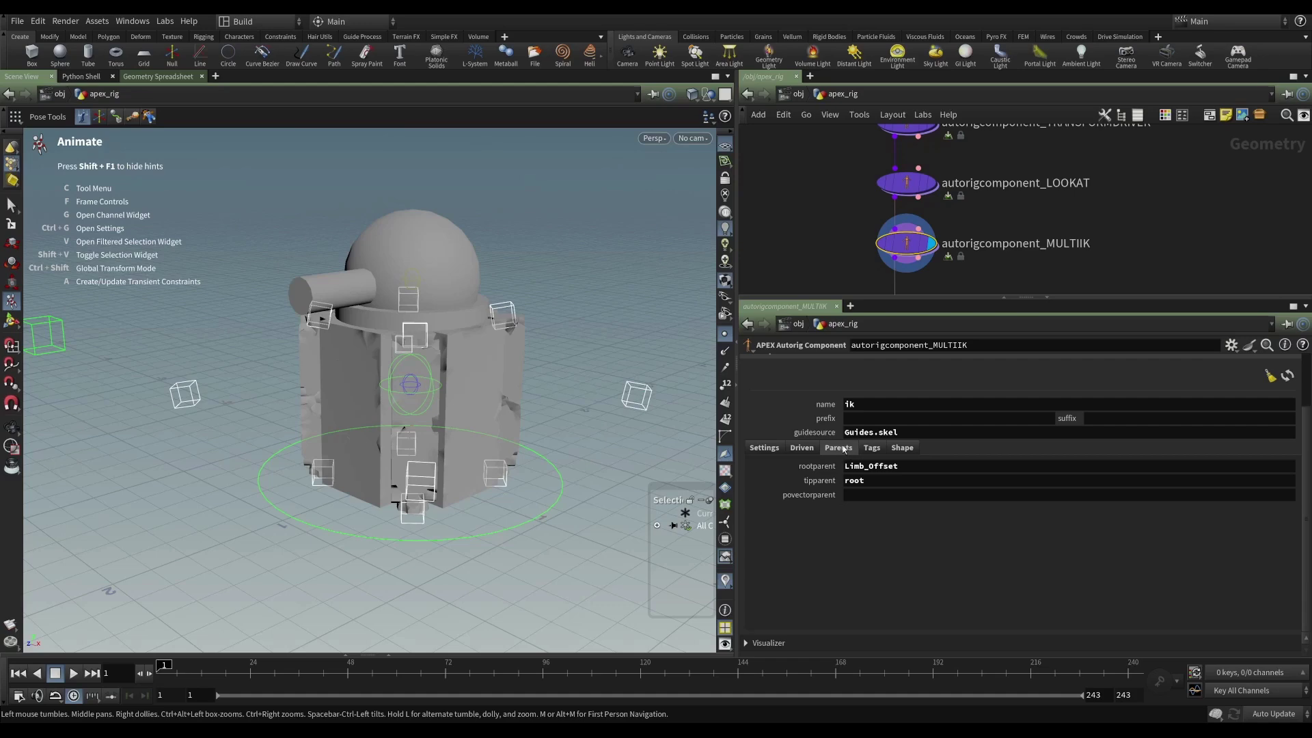
drag(699, 452, 517, 445)
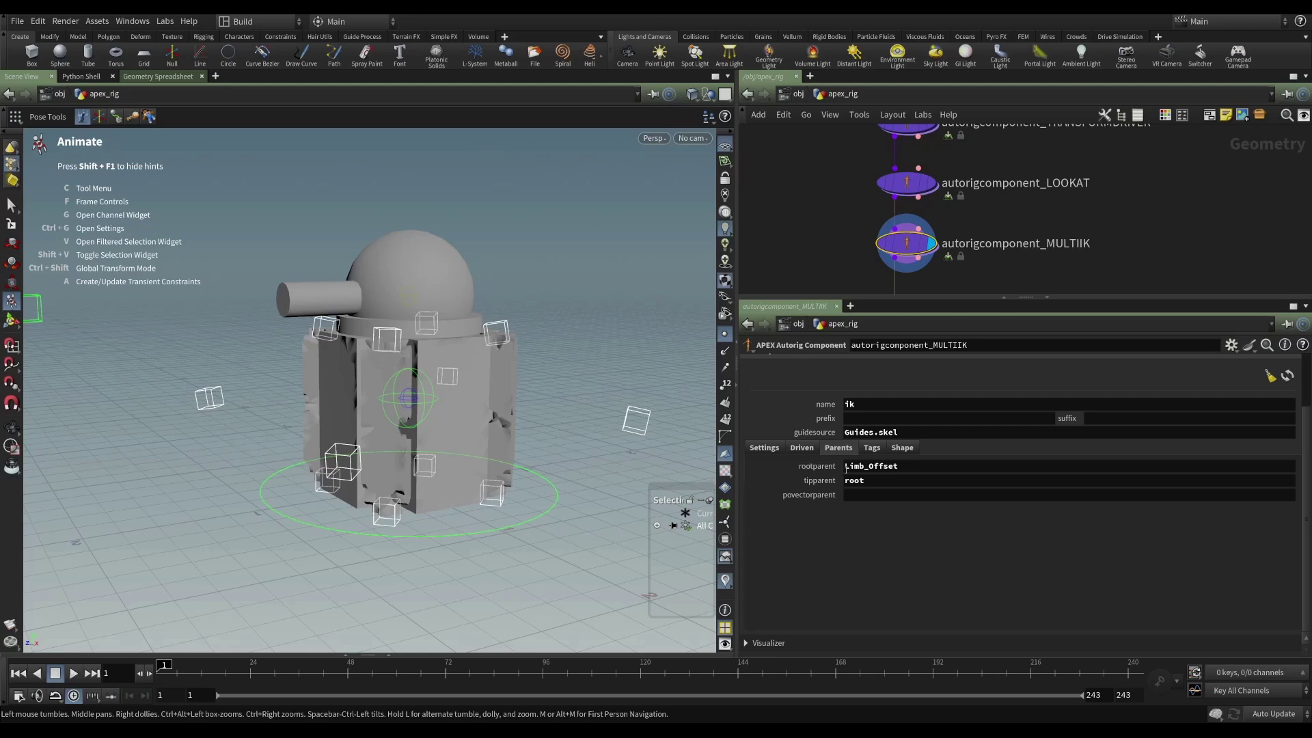
drag(846, 468, 924, 467)
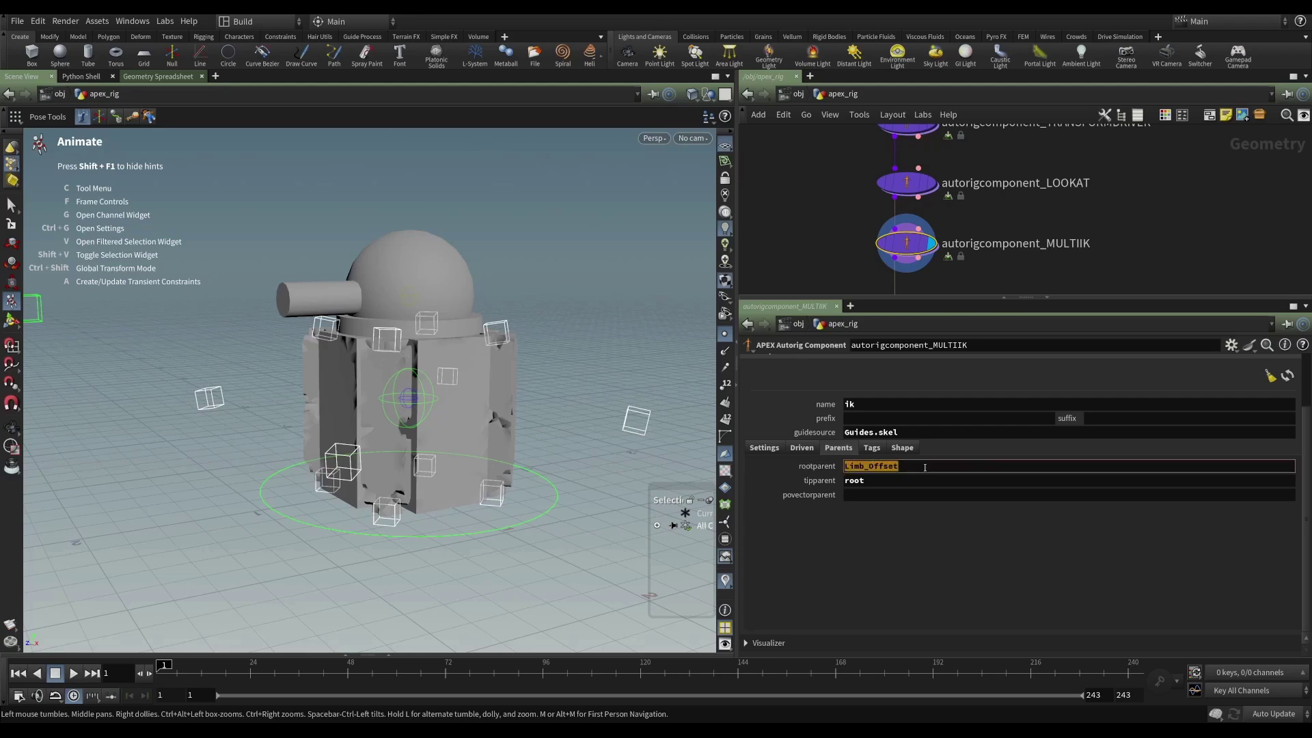
click(898, 531)
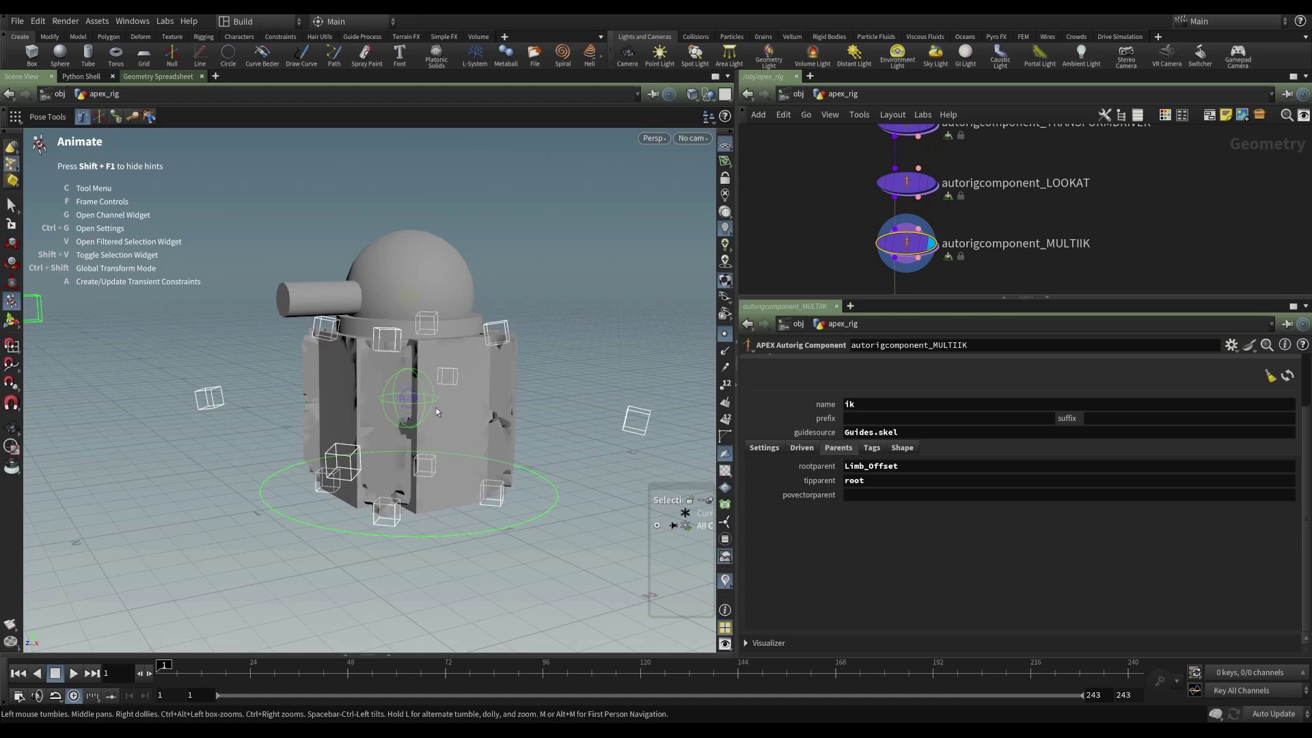
Test the root parenting by moving the Limb_Offset control down, and undo the move.
click(413, 399)
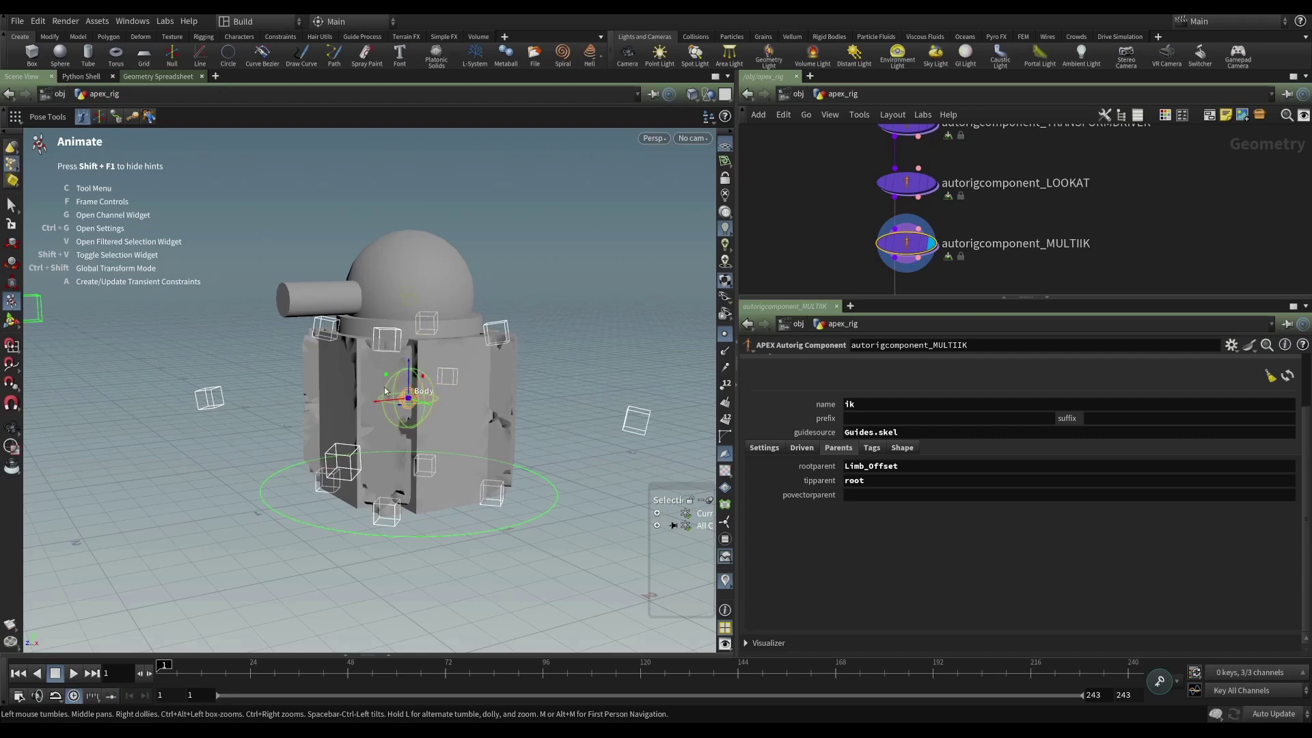
drag(410, 375, 404, 412)
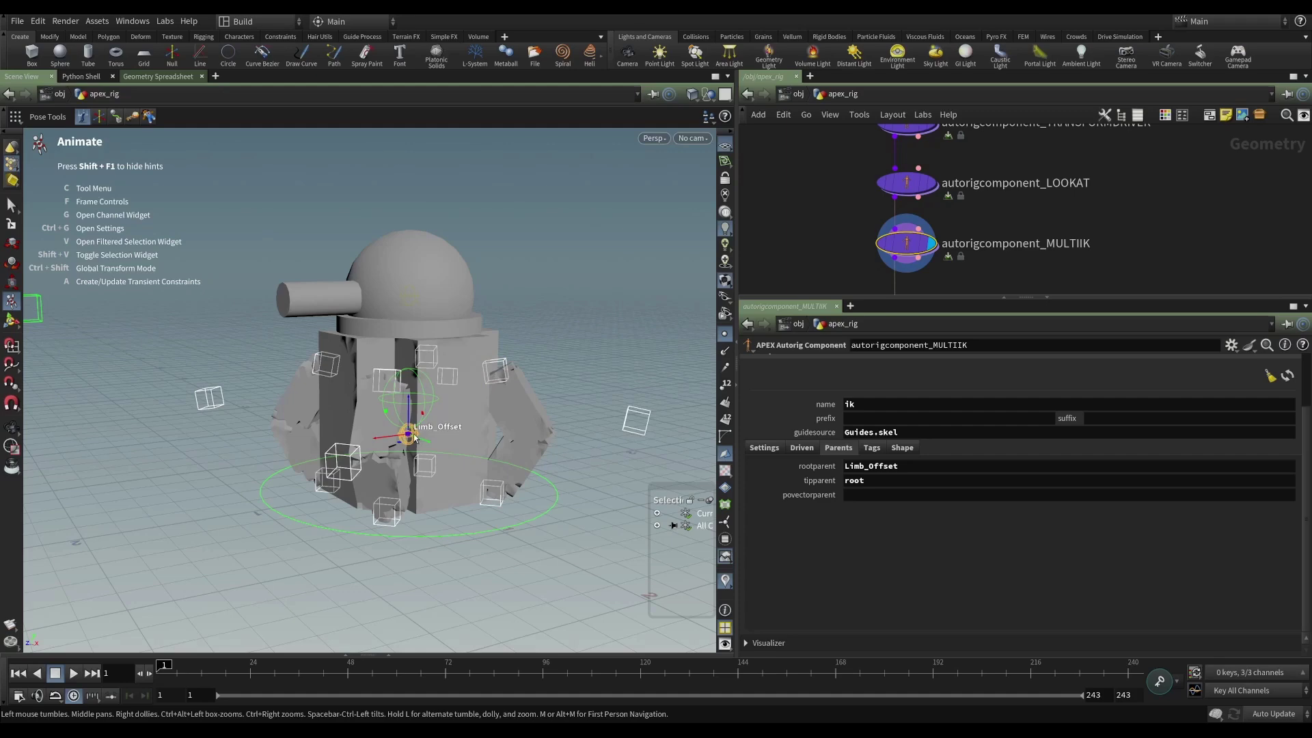
key(ctrl+z)
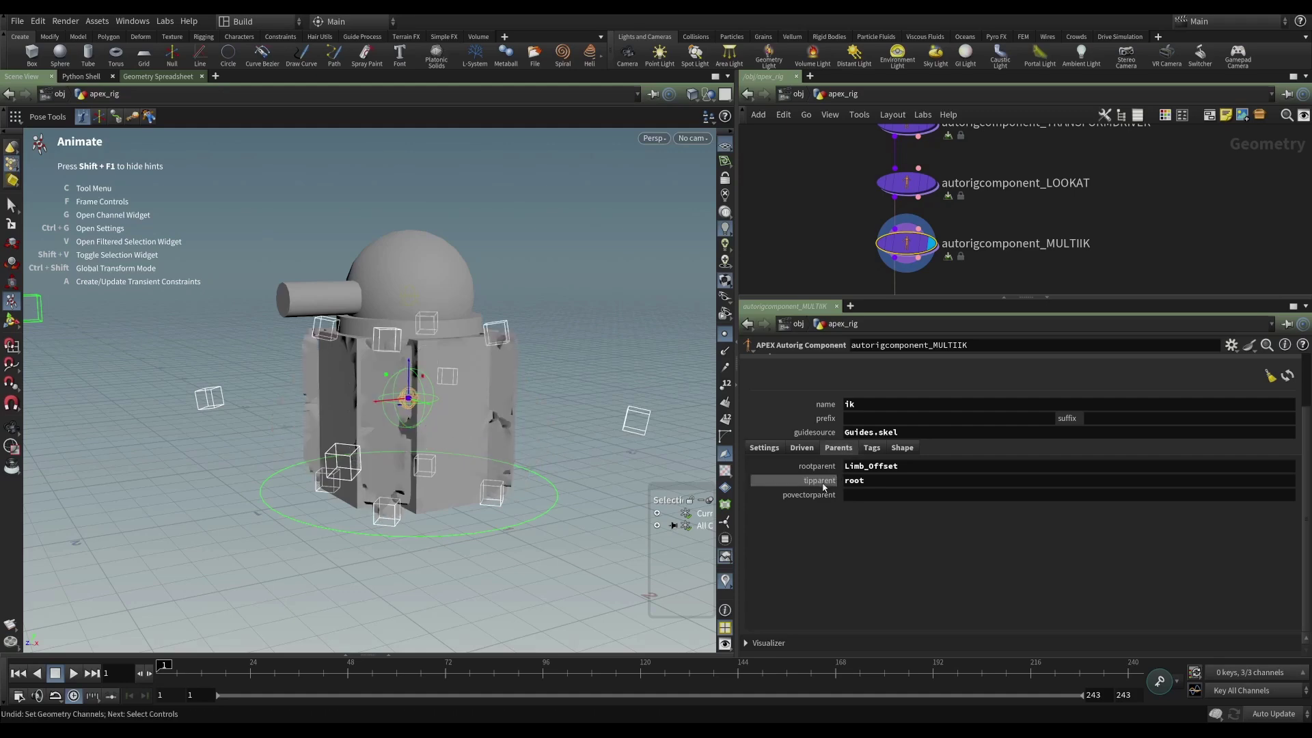
Check the tipparent value, select the root control, test lowering the Body control, and undo the move.
click(864, 486)
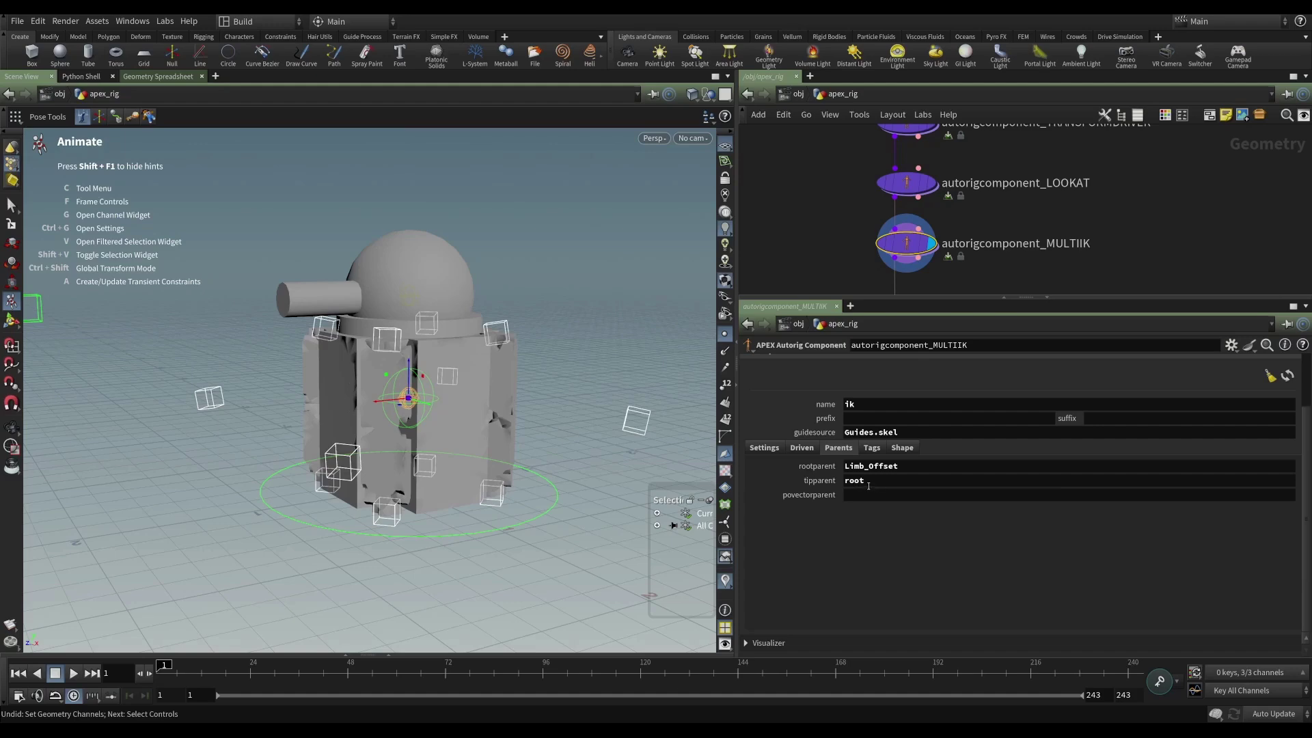
click(559, 498)
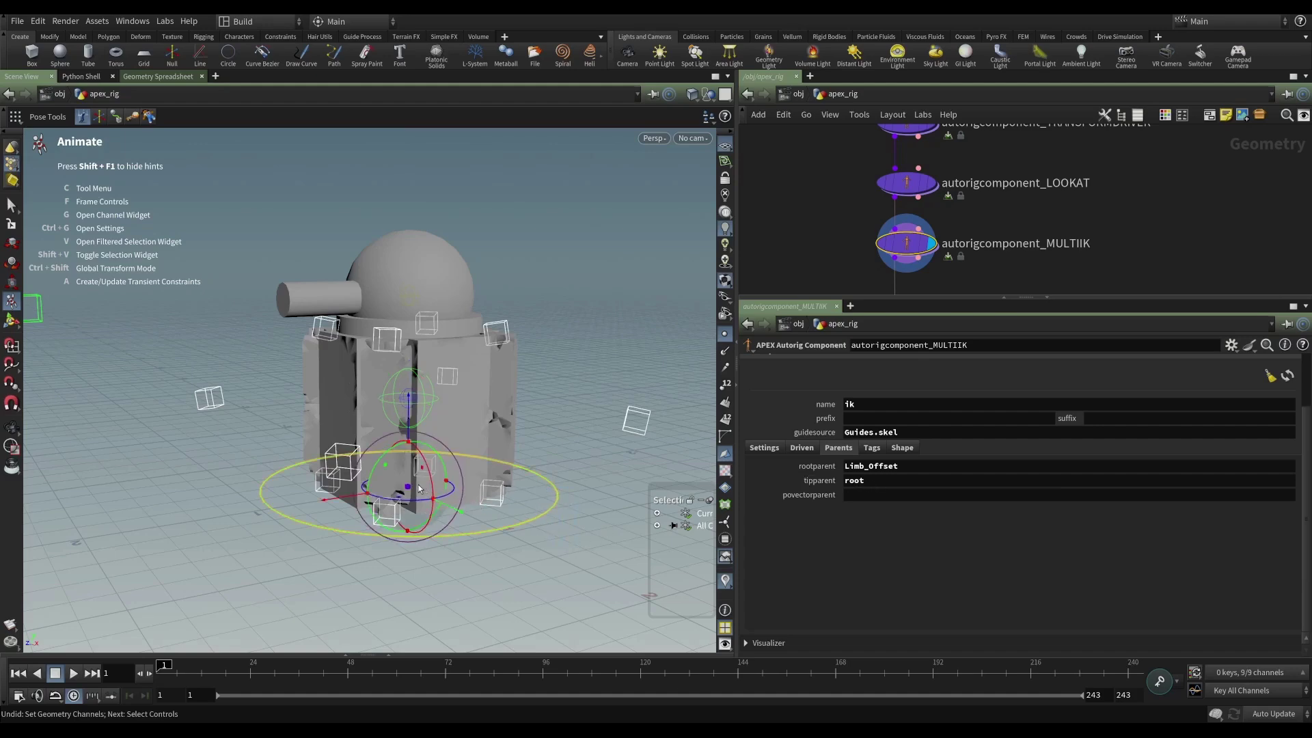
drag(426, 494, 429, 347)
click(428, 390)
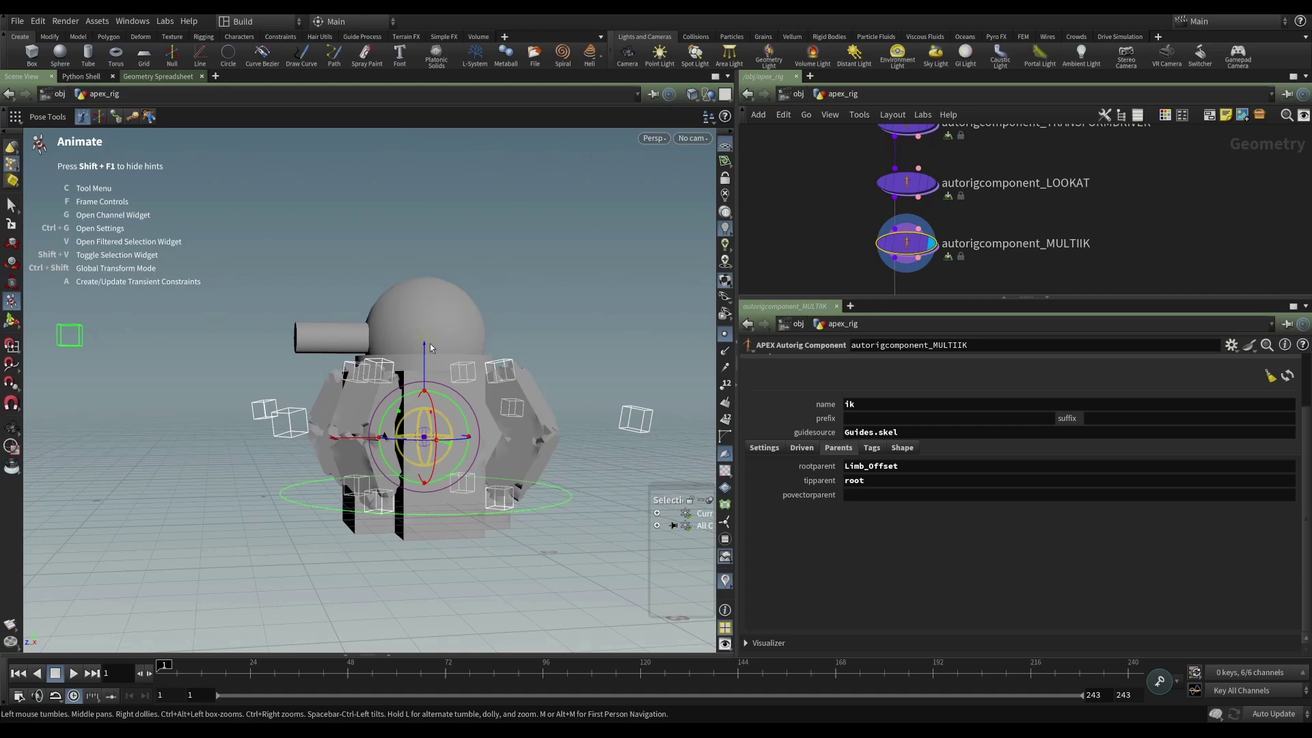
key(ctrl+z)
Lower the Limb_Offset control and raise the Body control to test how the legs follow.
drag(565, 303, 465, 355)
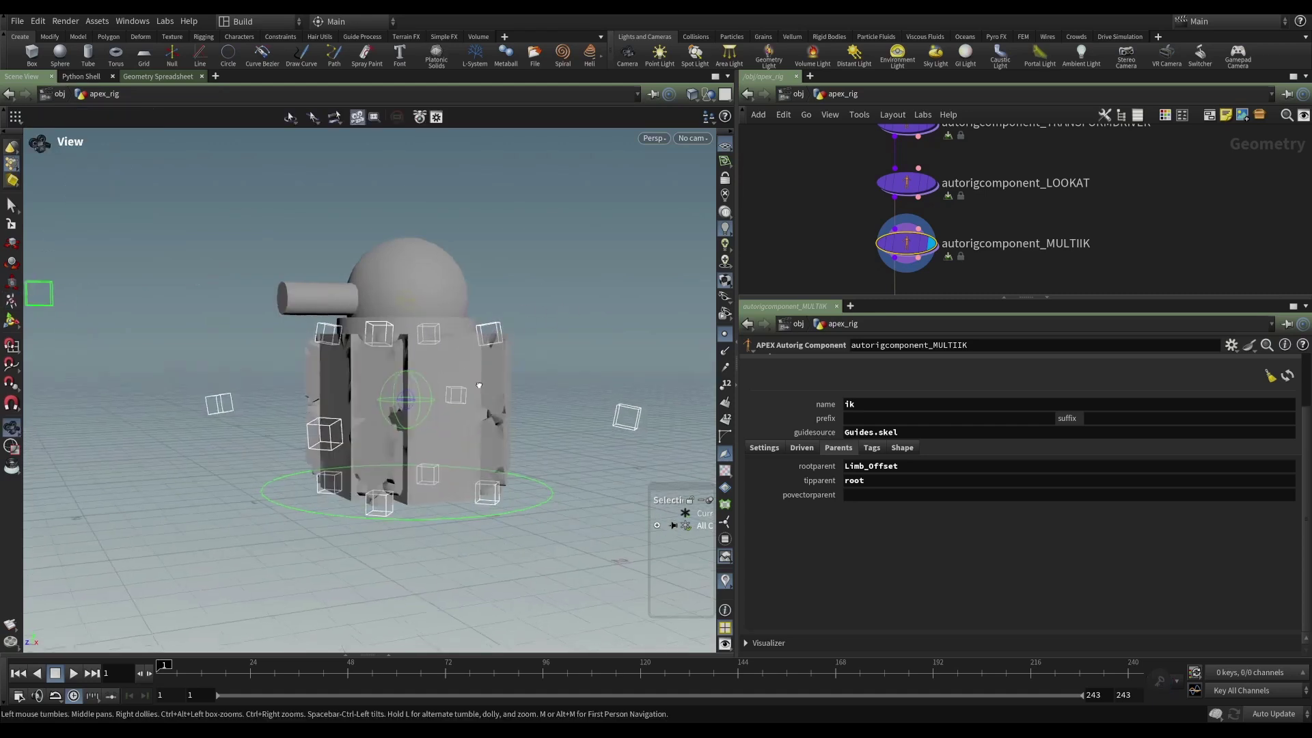
click(410, 399)
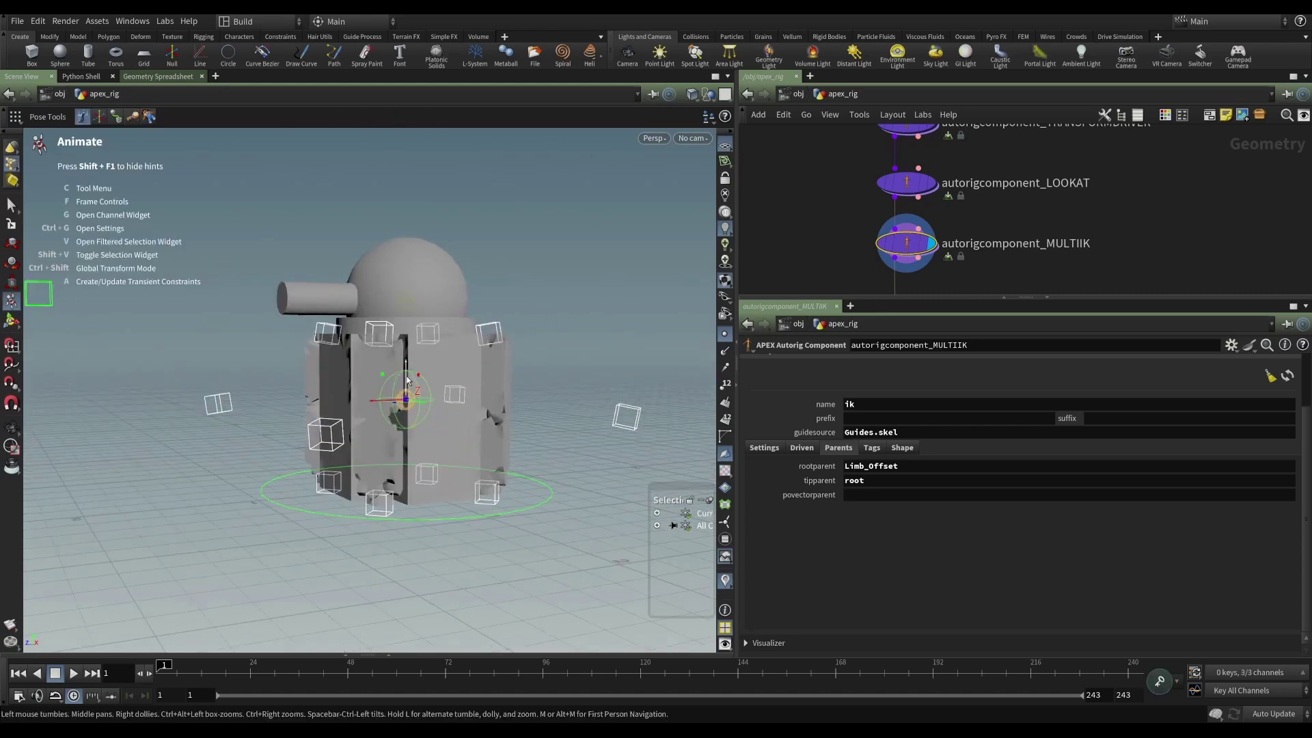
drag(408, 367, 436, 410)
click(406, 396)
drag(408, 333, 409, 312)
key(Escape)
mouse_move(519, 461)
mouse_down()
mouse_move(437, 465)
mouse_move(531, 459)
mouse_up()
key(Return)
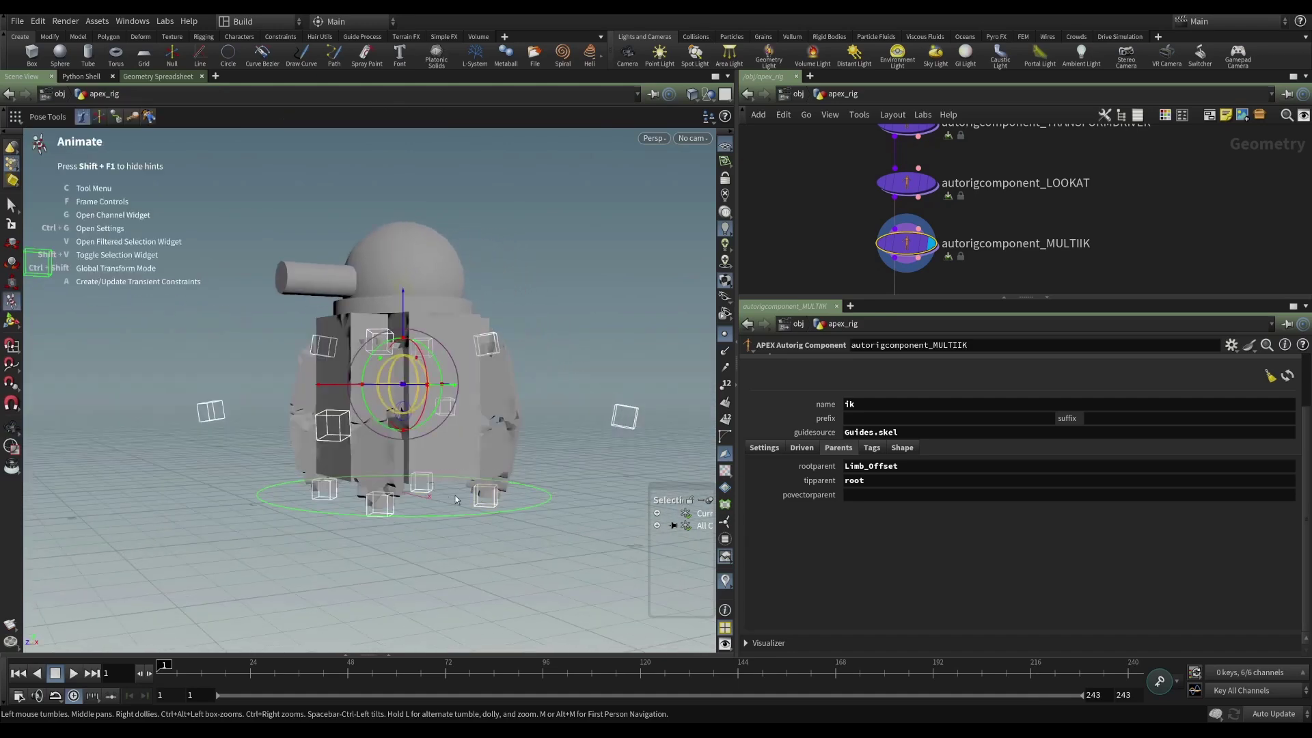
Undo the Body and Limb_Offset test moves and return to MULTIIK's general settings.
key(ctrl+z)
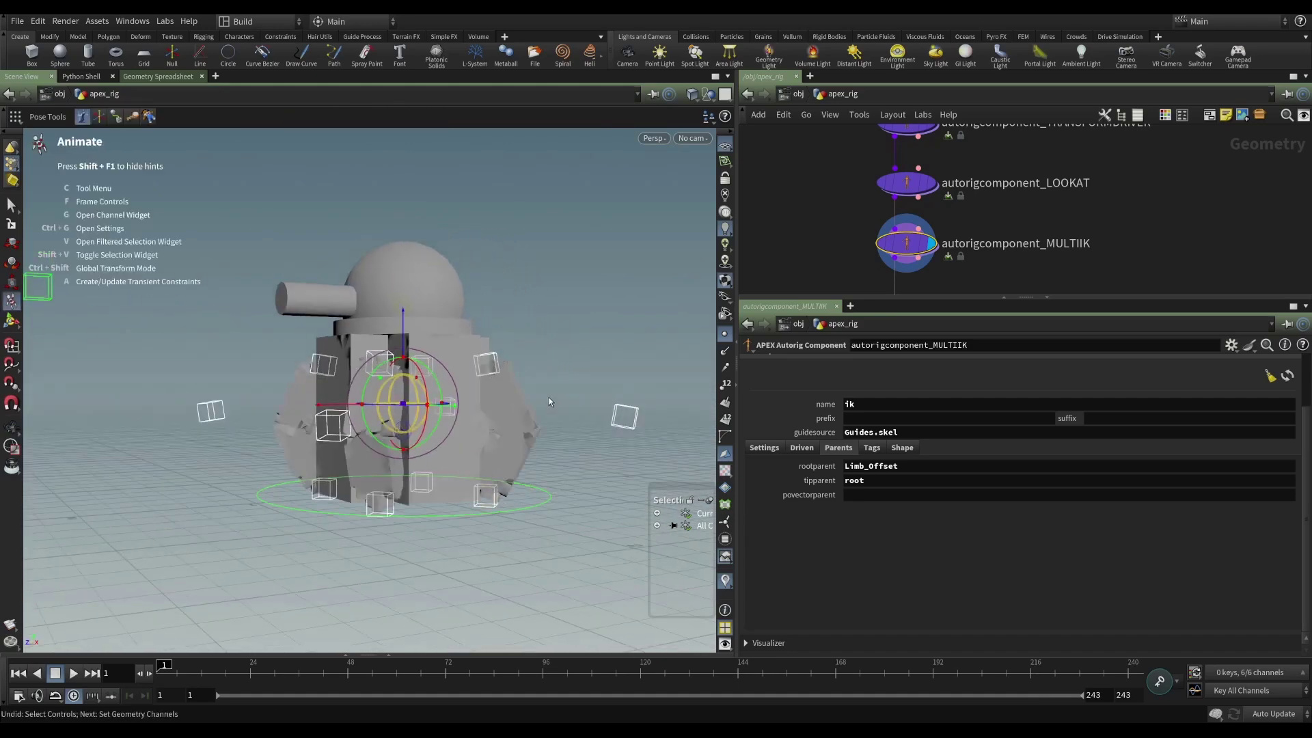
click(548, 396)
drag(568, 388, 641, 486)
click(765, 449)
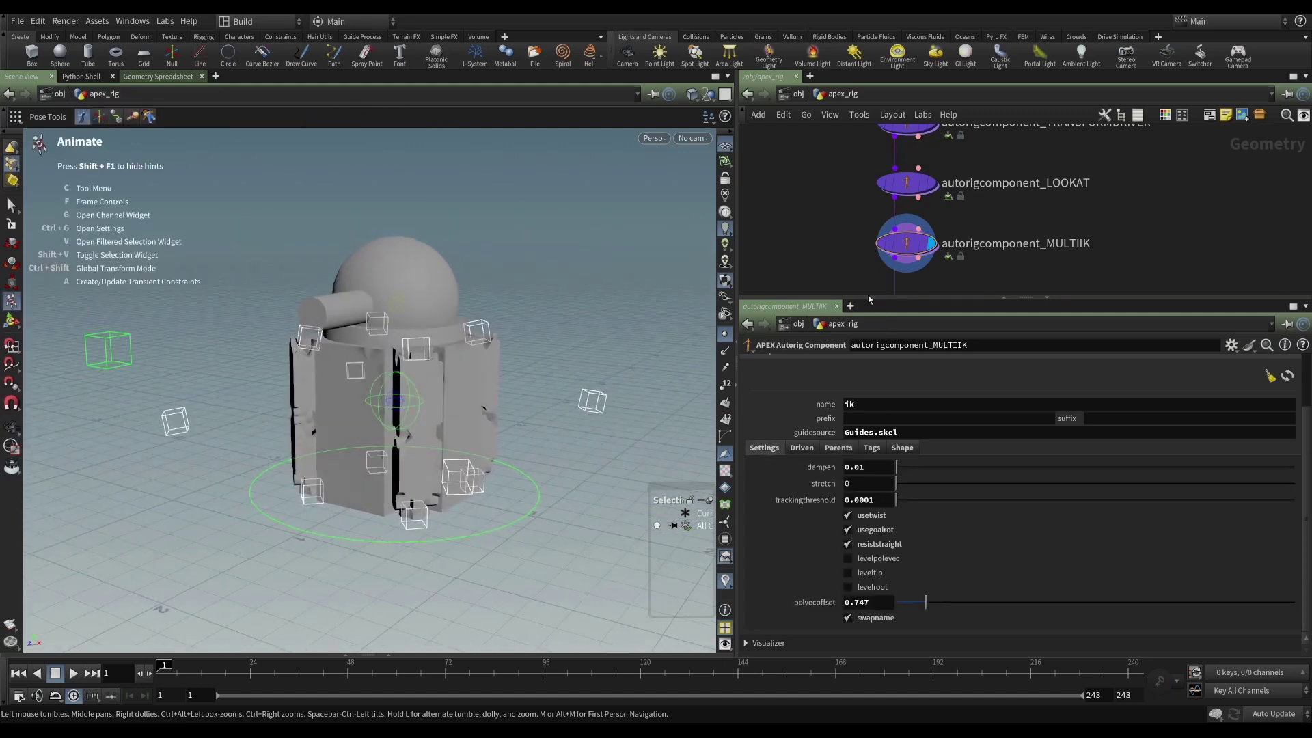
Go back to the Promotion, Properties and Tags node groups, display the packfolder output and inspect the character without its controls.
drag(868, 298, 867, 358)
scroll(832, 275, down, 2)
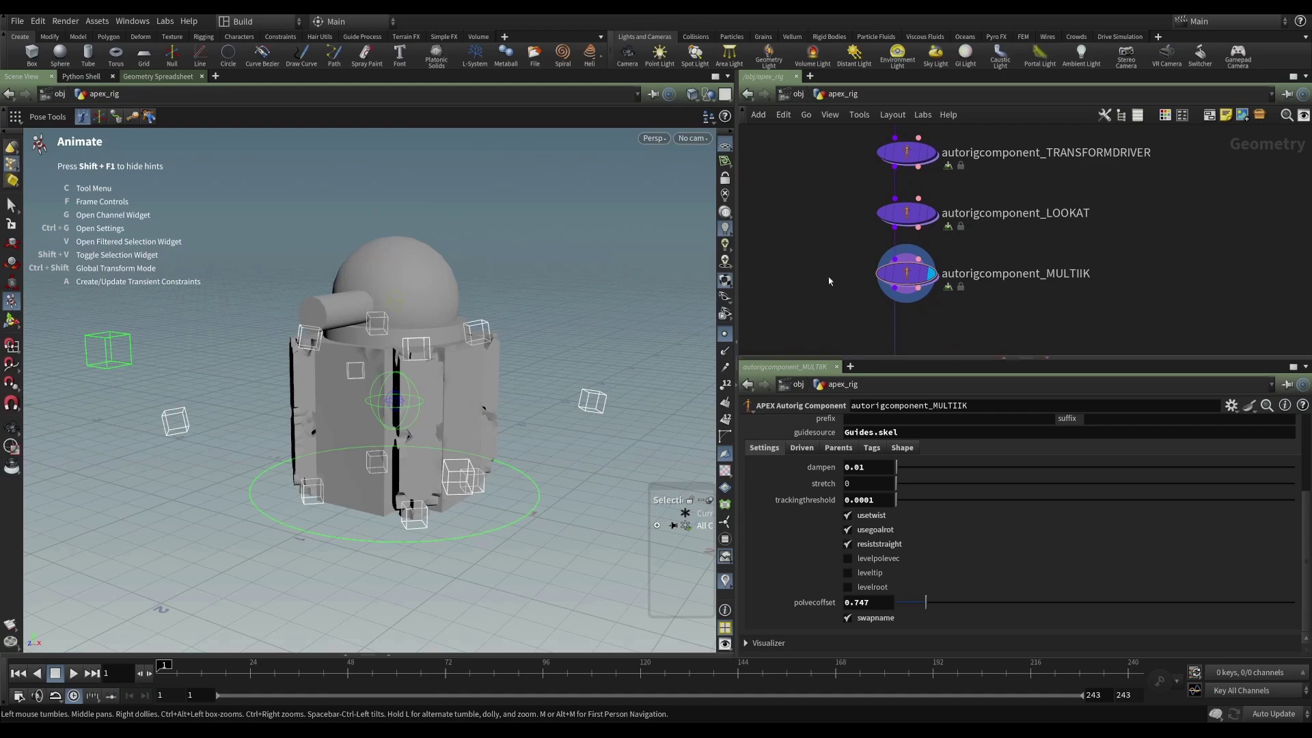
scroll(831, 276, down, 8)
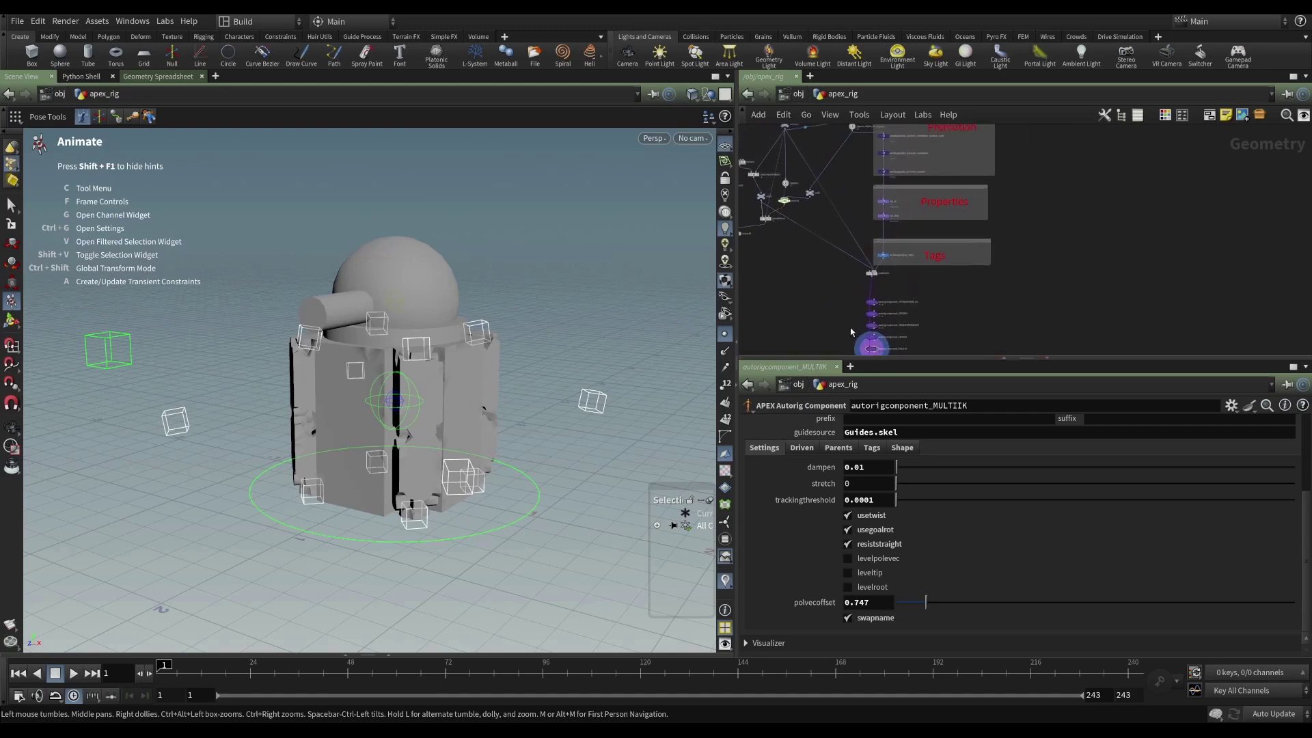
drag(1052, 142, 885, 308)
click(894, 318)
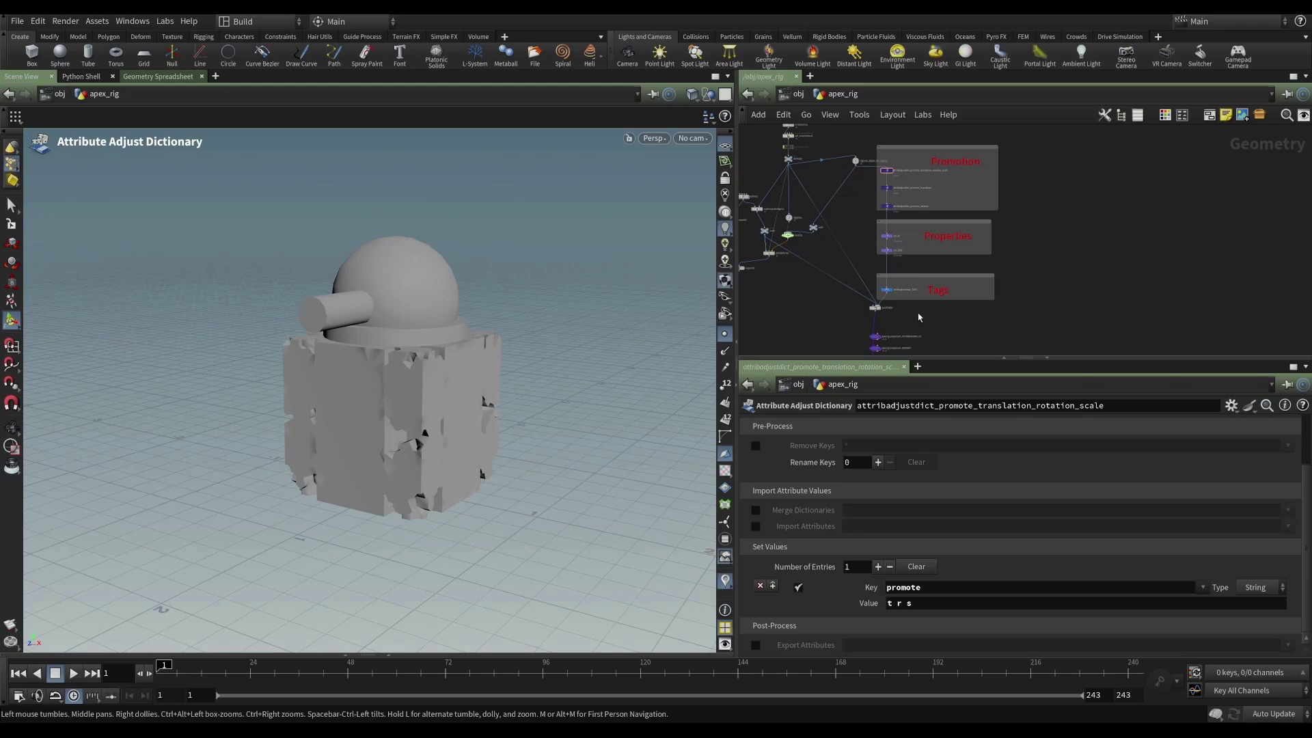
drag(492, 350, 463, 352)
key(Escape)
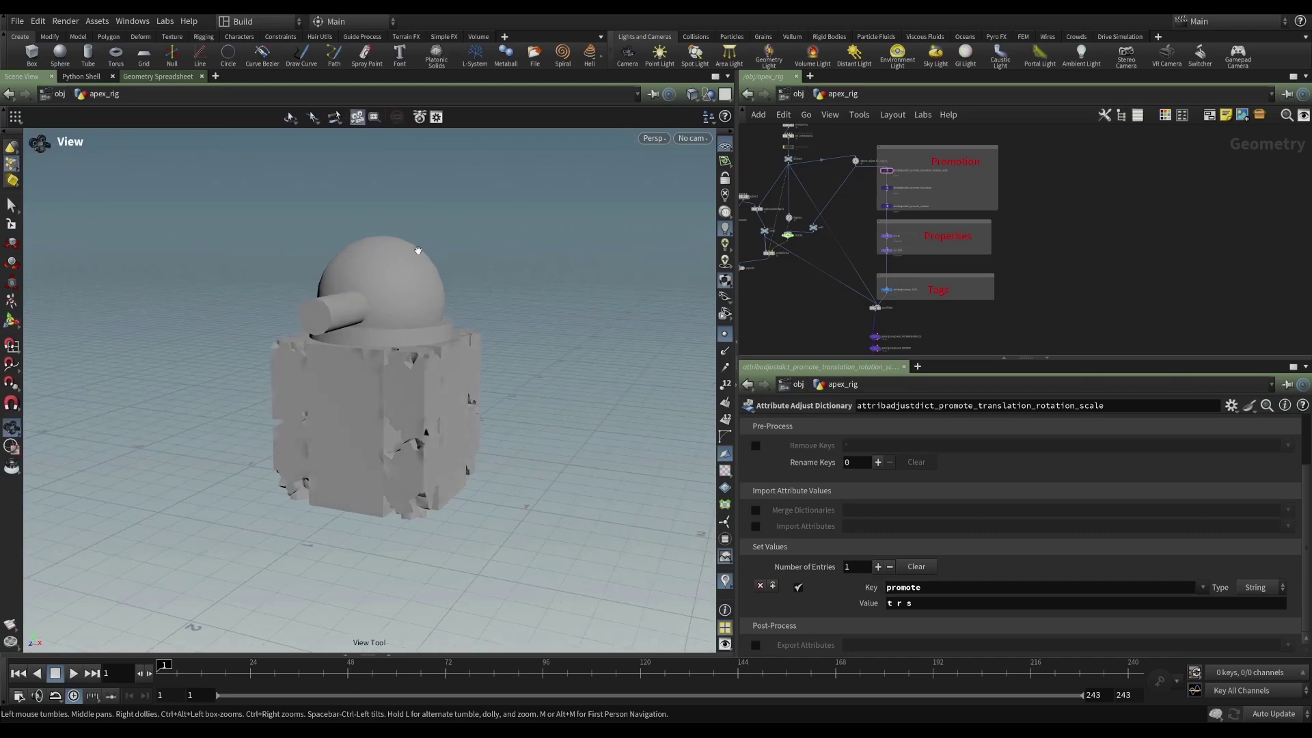
mouse_move(436, 428)
mouse_down()
mouse_move(498, 433)
mouse_move(430, 433)
mouse_up()
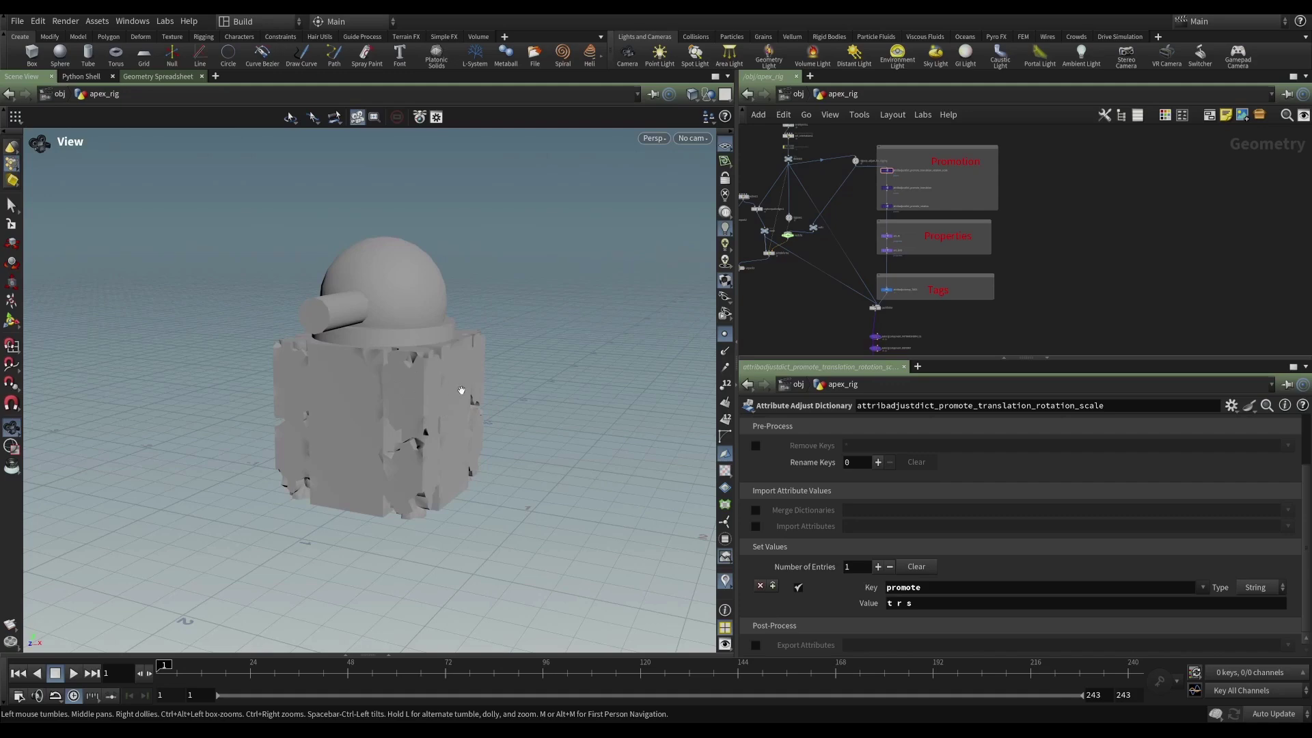
Highlight the nodes in the Promotion, Properties and Tags groups, and select packfolder to review its input names and types.
drag(1078, 304, 879, 152)
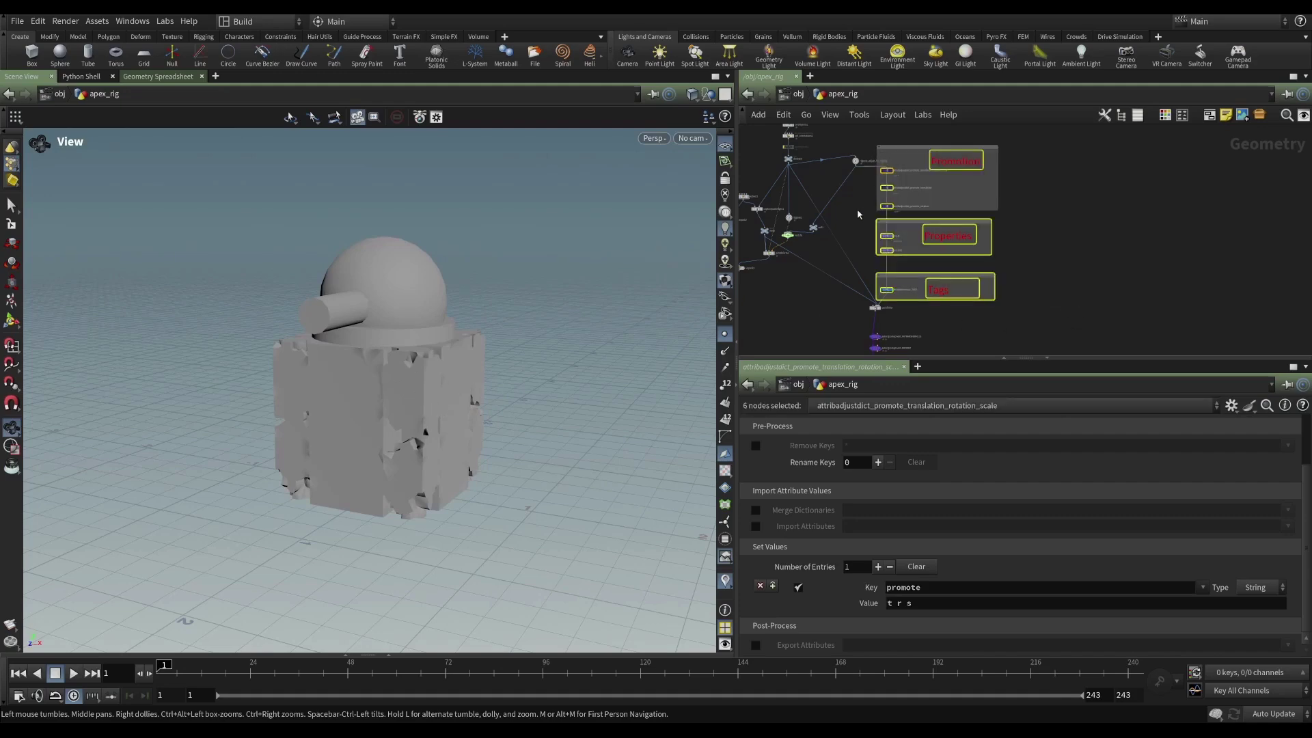
click(859, 209)
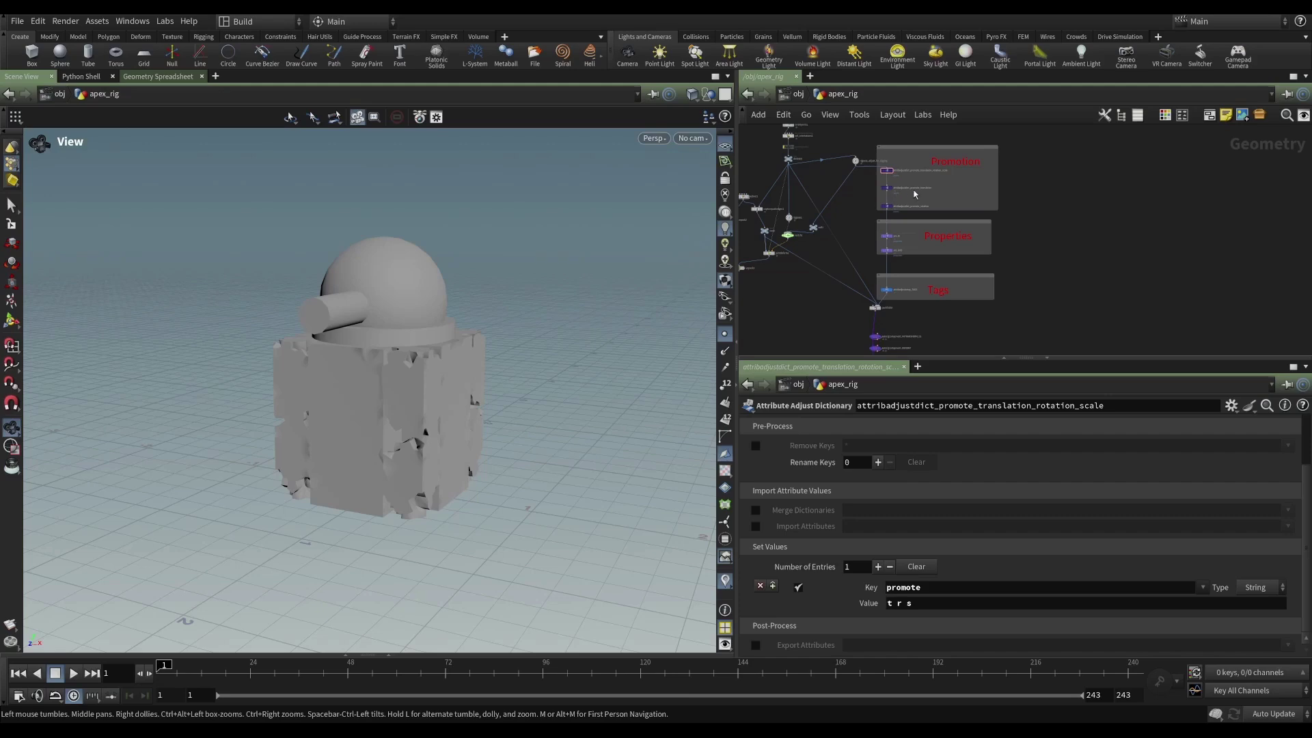
drag(867, 169, 951, 311)
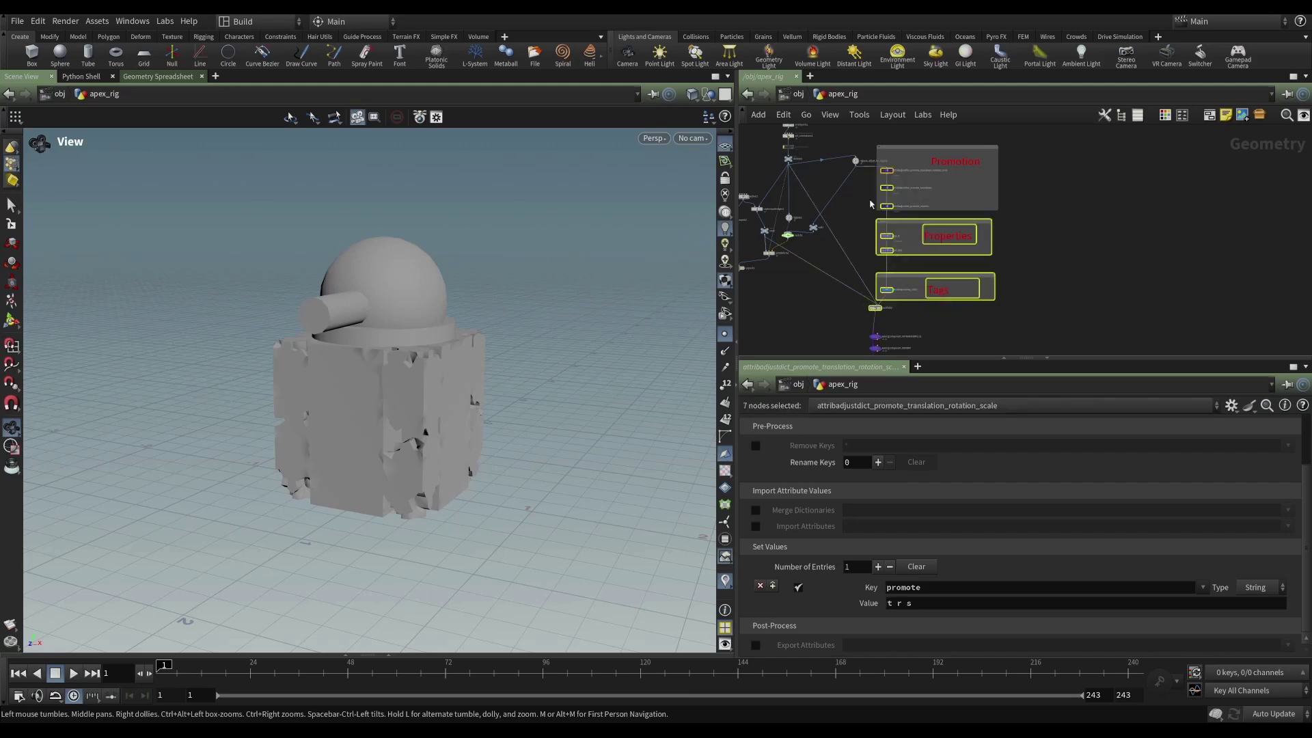
click(914, 309)
scroll(914, 308, up, 4)
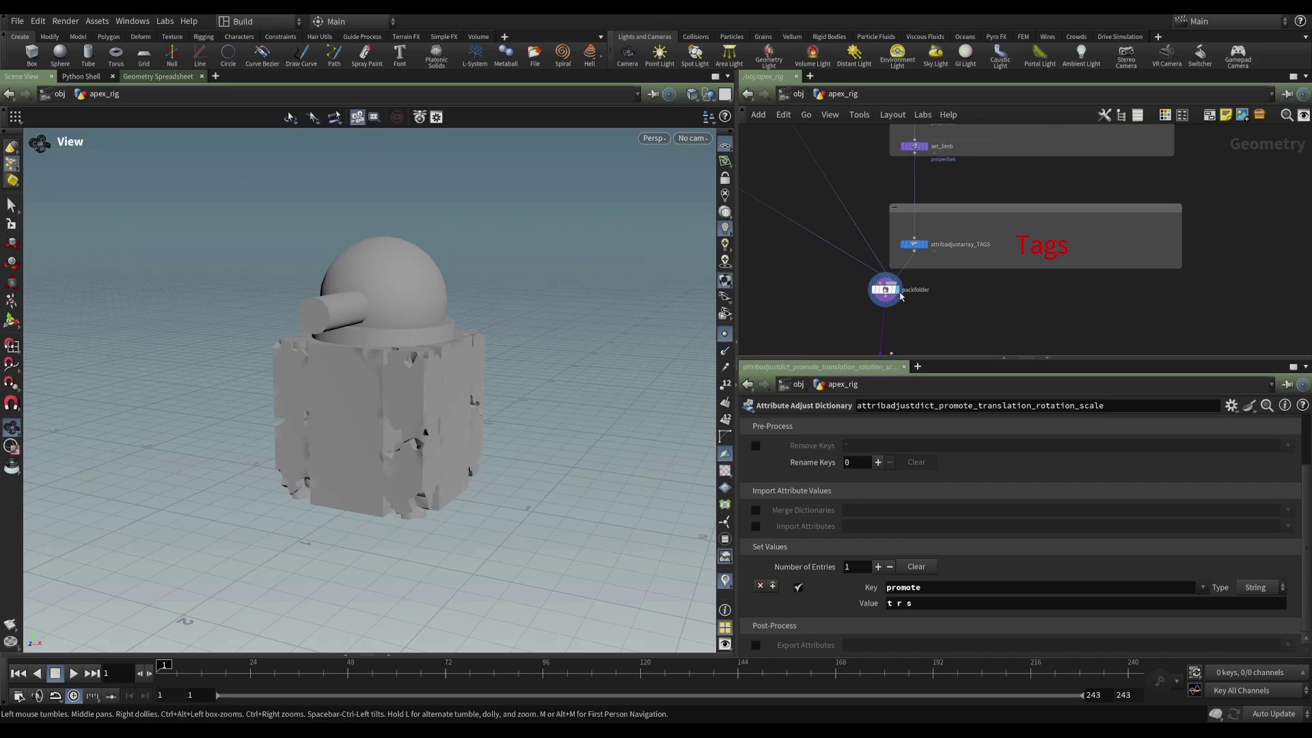
click(887, 289)
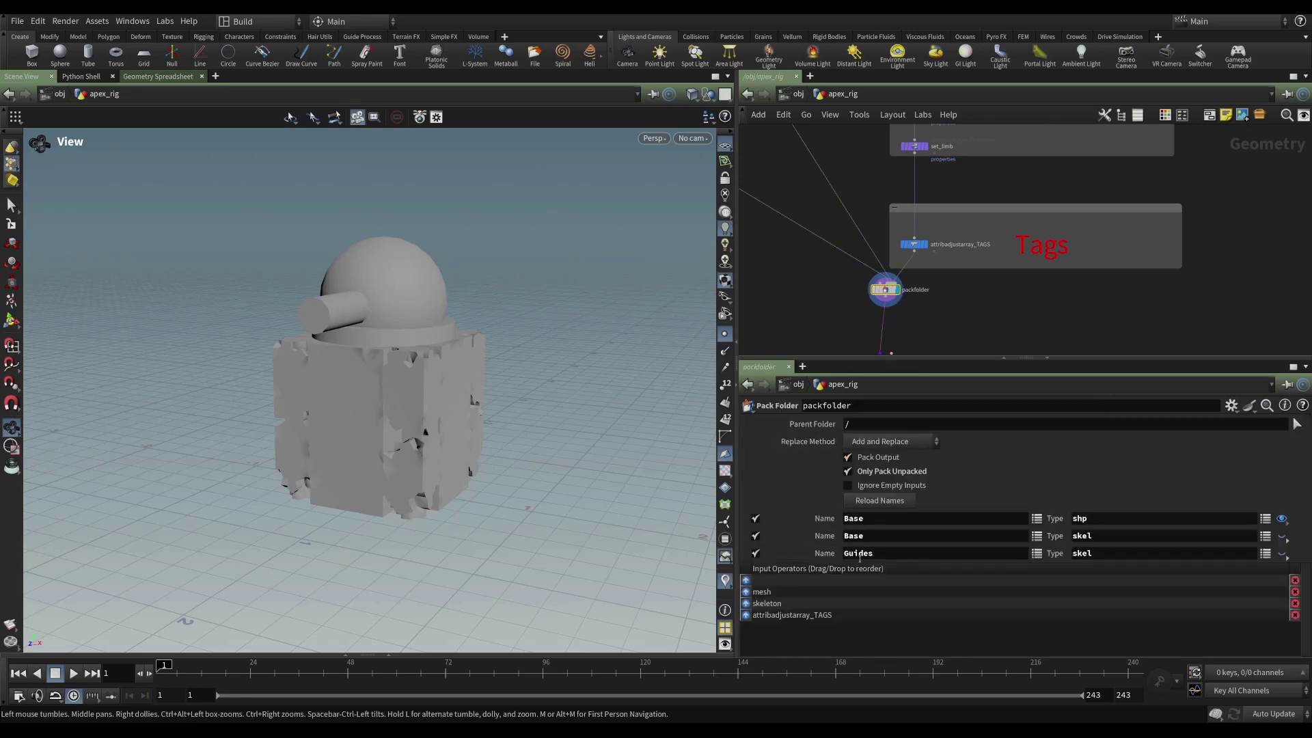
Highlight the chain of autorig components below packfolder, and select and display autorigcomponent_MULTIIK.
middle_drag(983, 327, 978, 175)
drag(1103, 163, 829, 313)
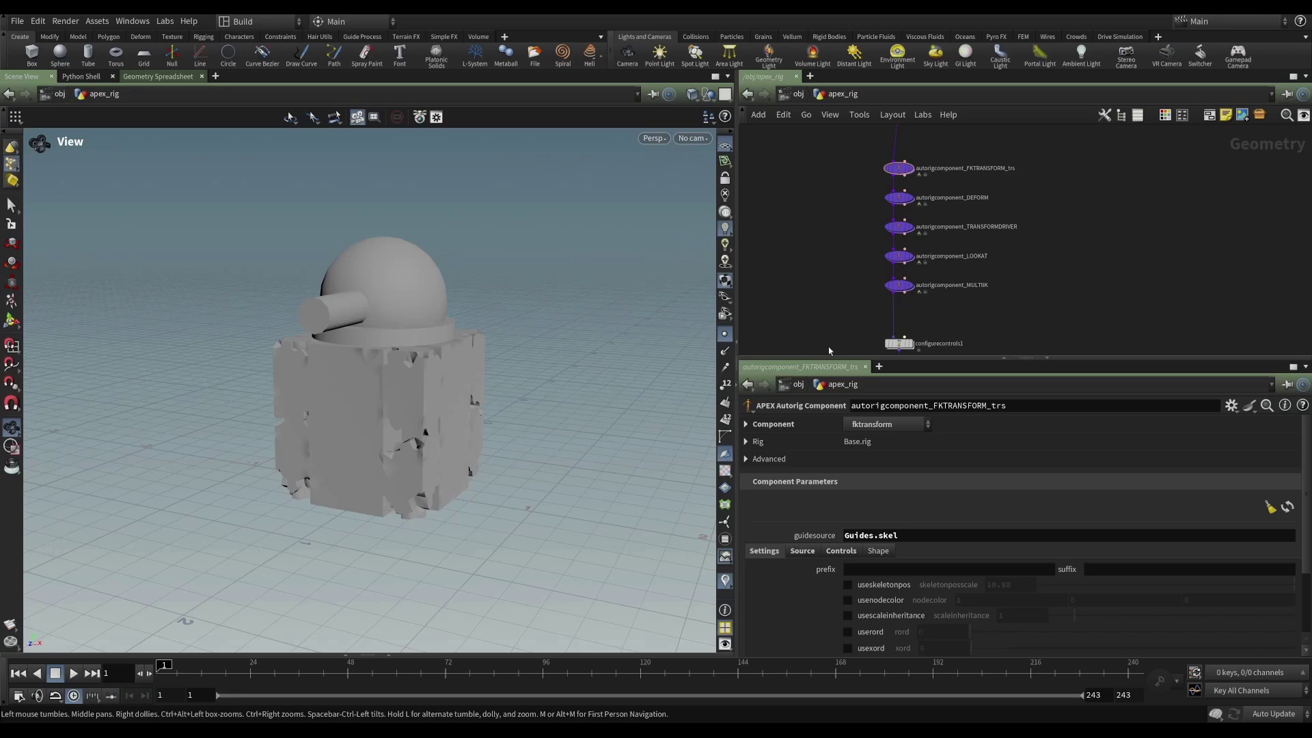
middle_drag(847, 325, 854, 346)
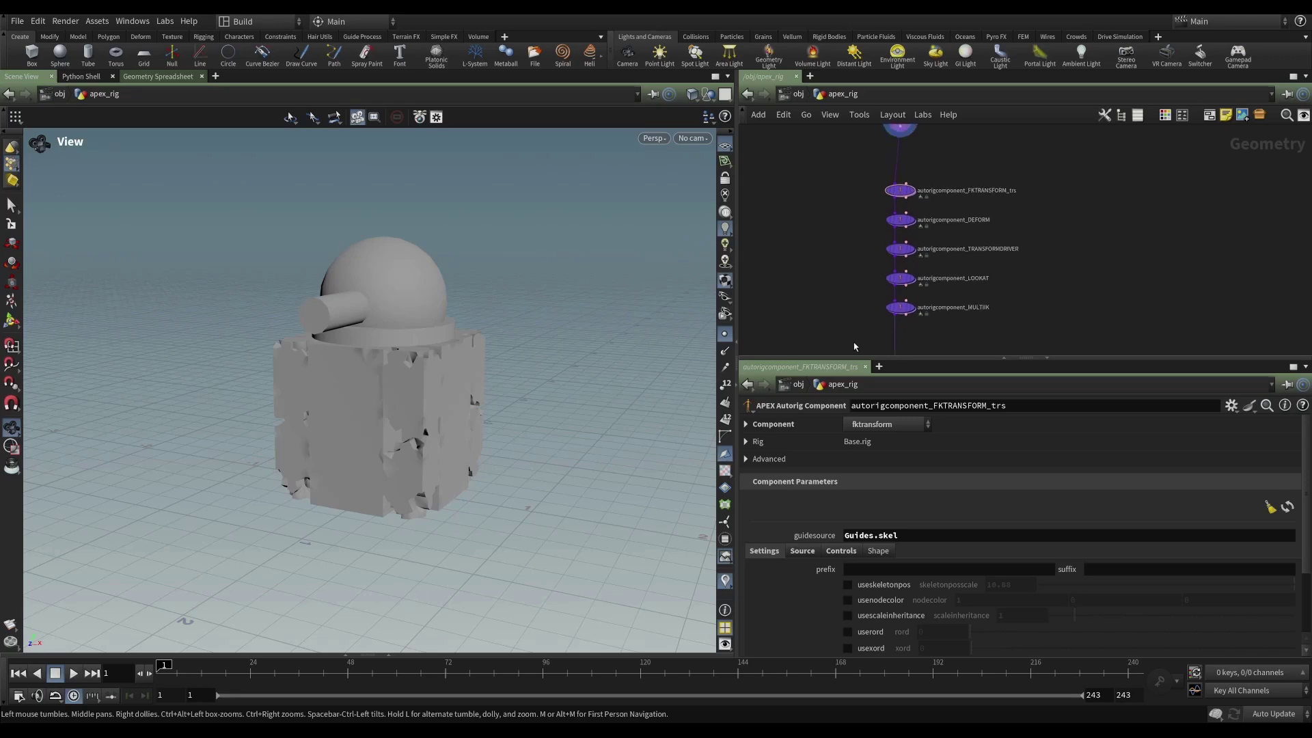
click(901, 307)
scroll(950, 330, up, 3)
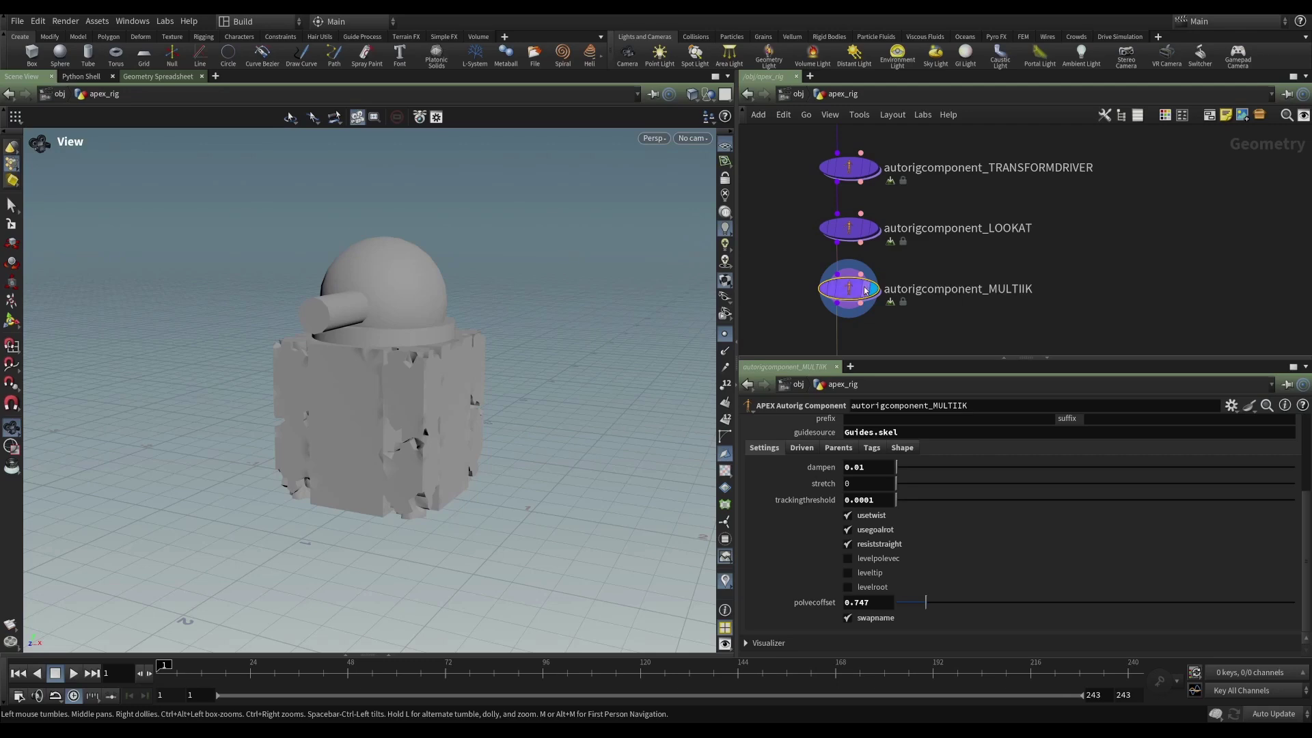
Enter the Animate state on the MULTIIK result and inspect the rig's control shapes from several angles.
key(Return)
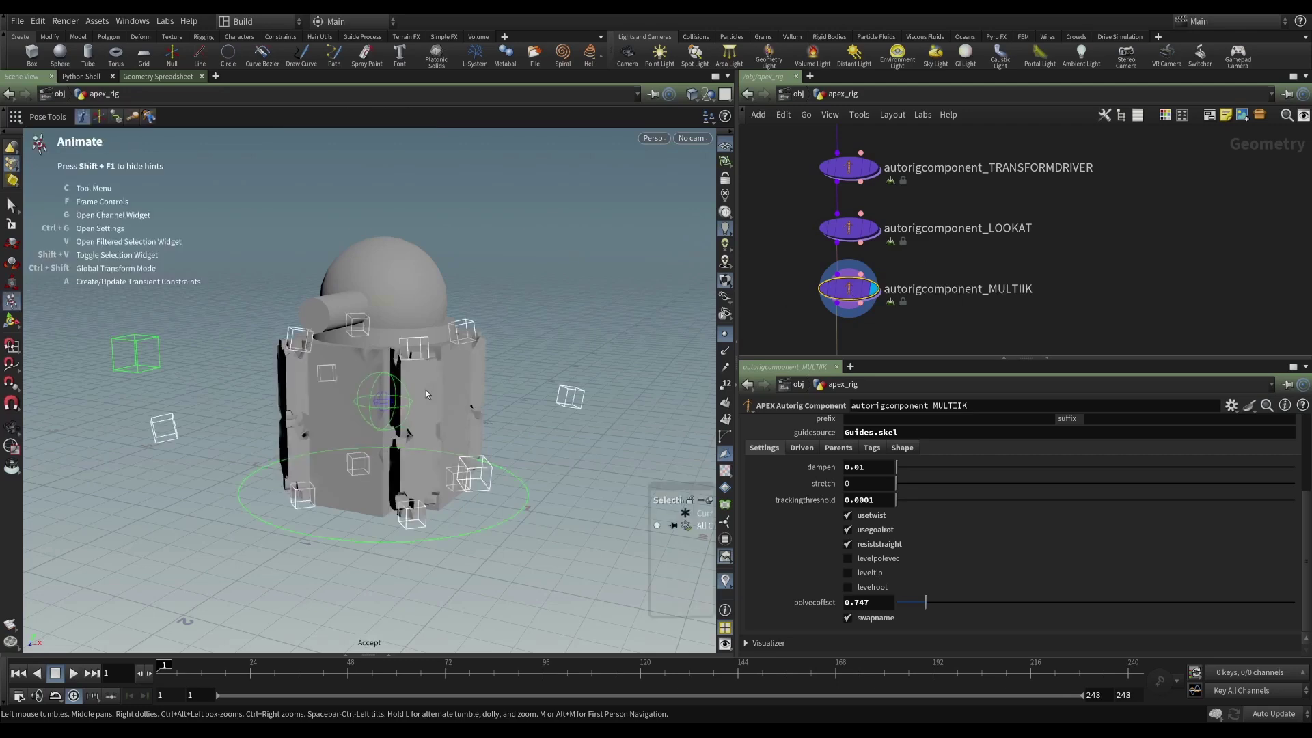
drag(424, 391, 364, 398)
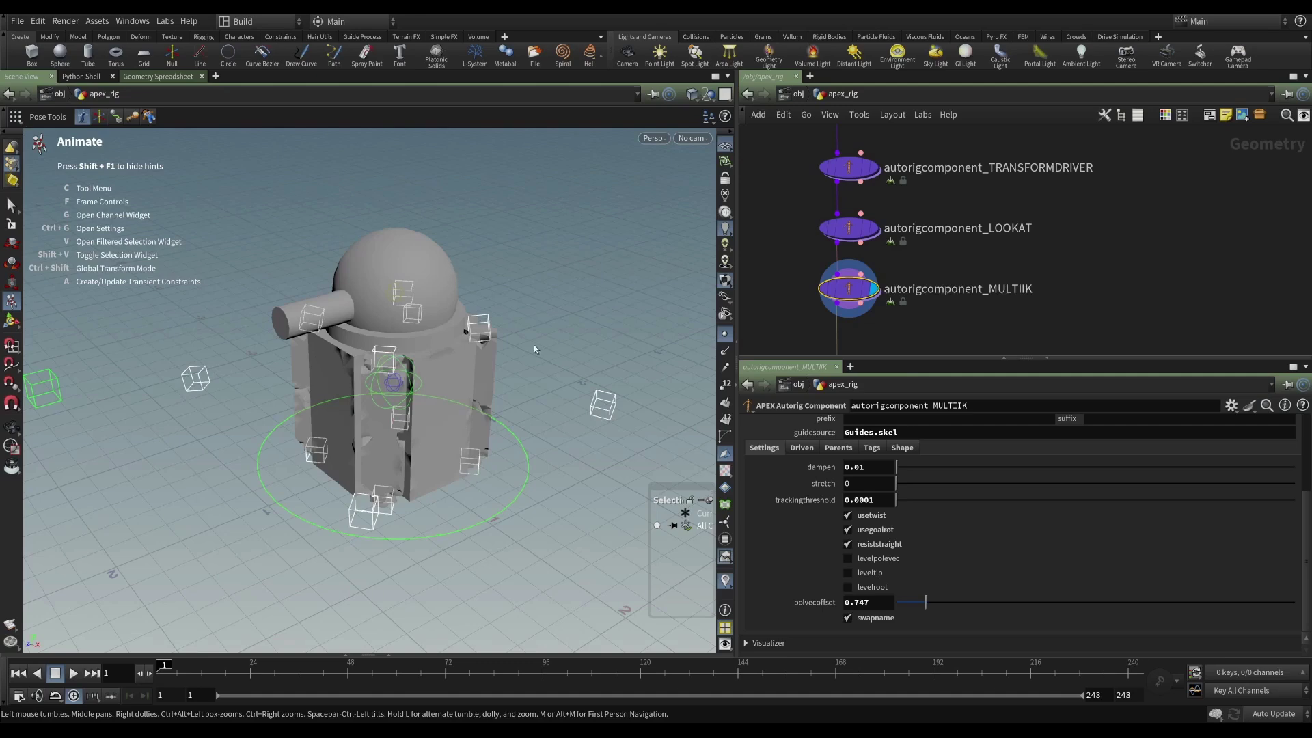
drag(538, 366, 562, 387)
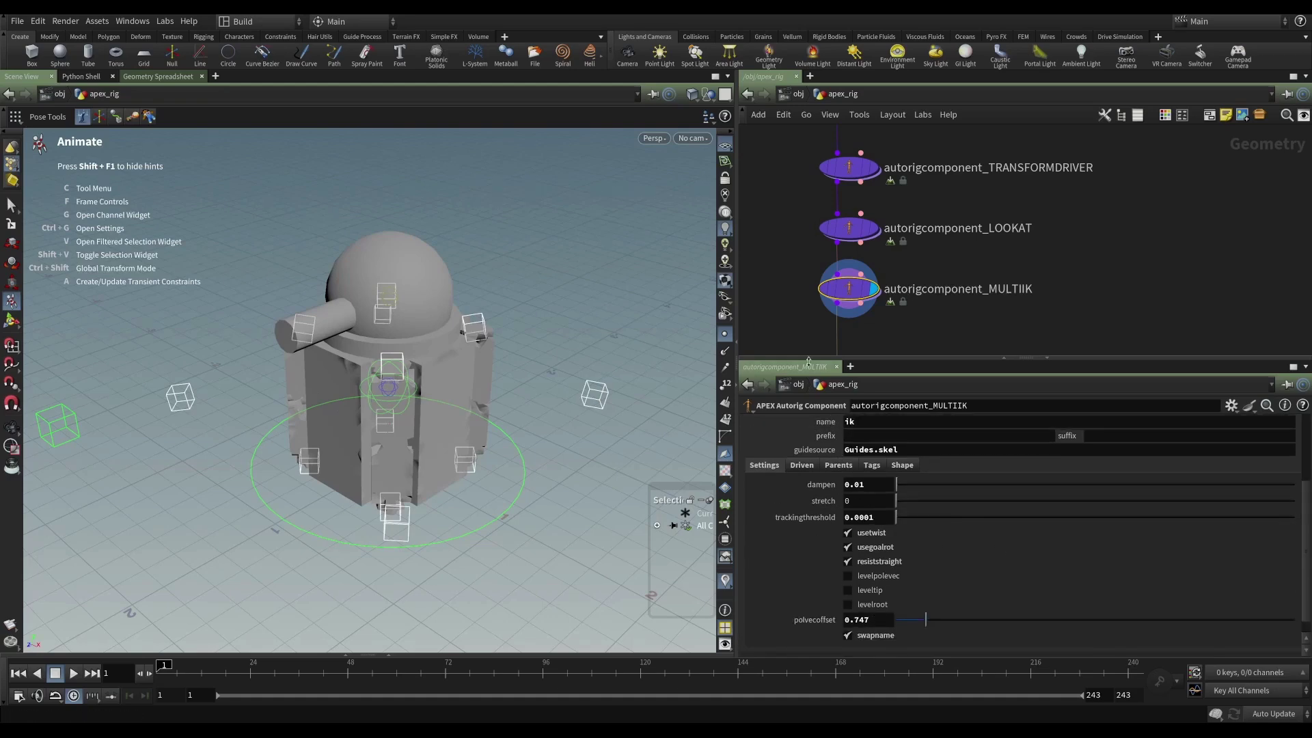
key(Escape)
drag(506, 388, 523, 392)
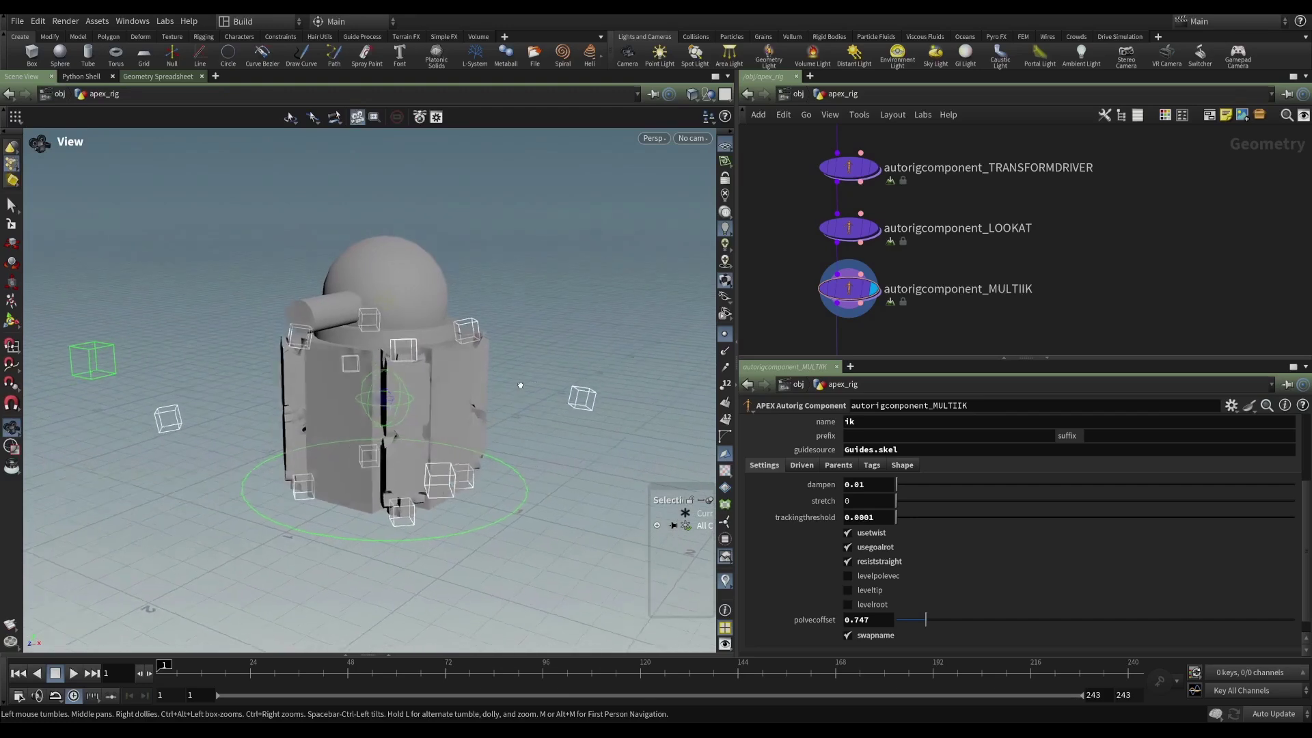
key(Return)
drag(604, 356, 506, 316)
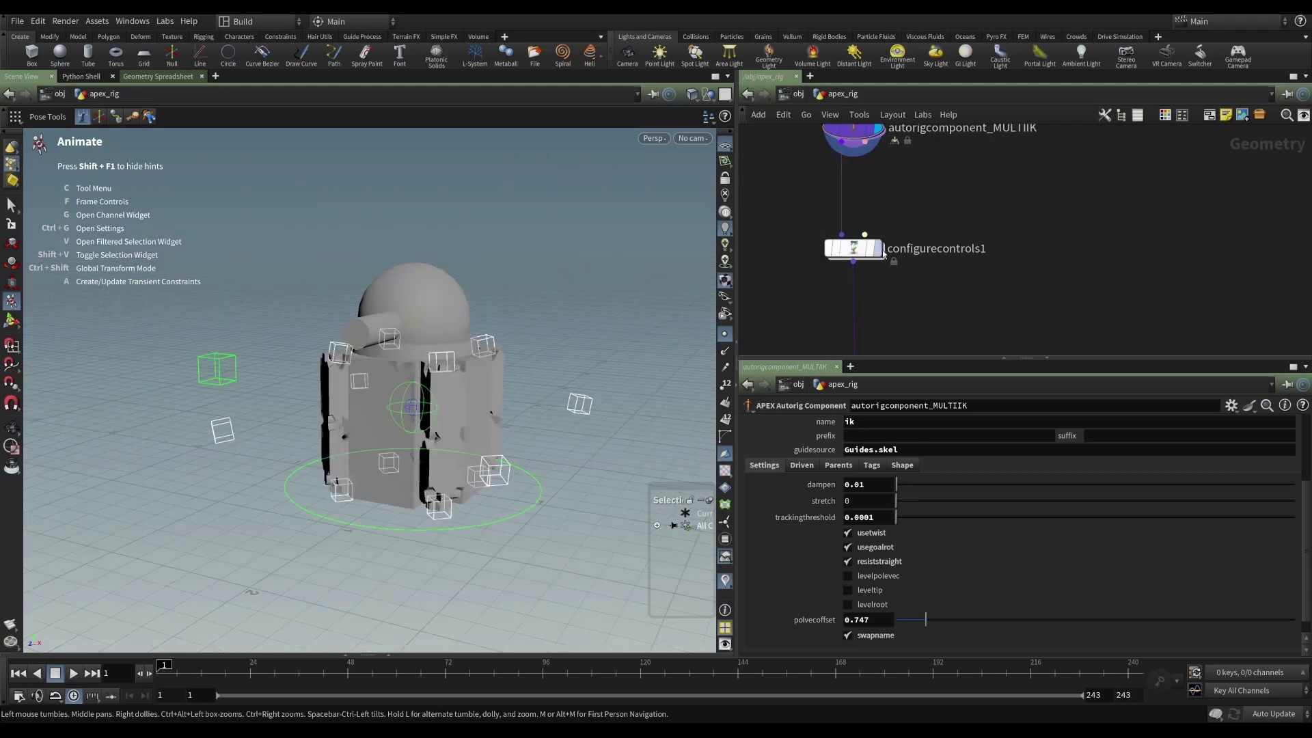
Display and select the configurecontrols1 node and inspect the restyled rig controls around the character.
click(878, 248)
click(853, 248)
key(Escape)
mouse_move(531, 397)
mouse_down()
mouse_move(475, 387)
mouse_move(467, 409)
mouse_move(440, 411)
mouse_move(530, 422)
mouse_up()
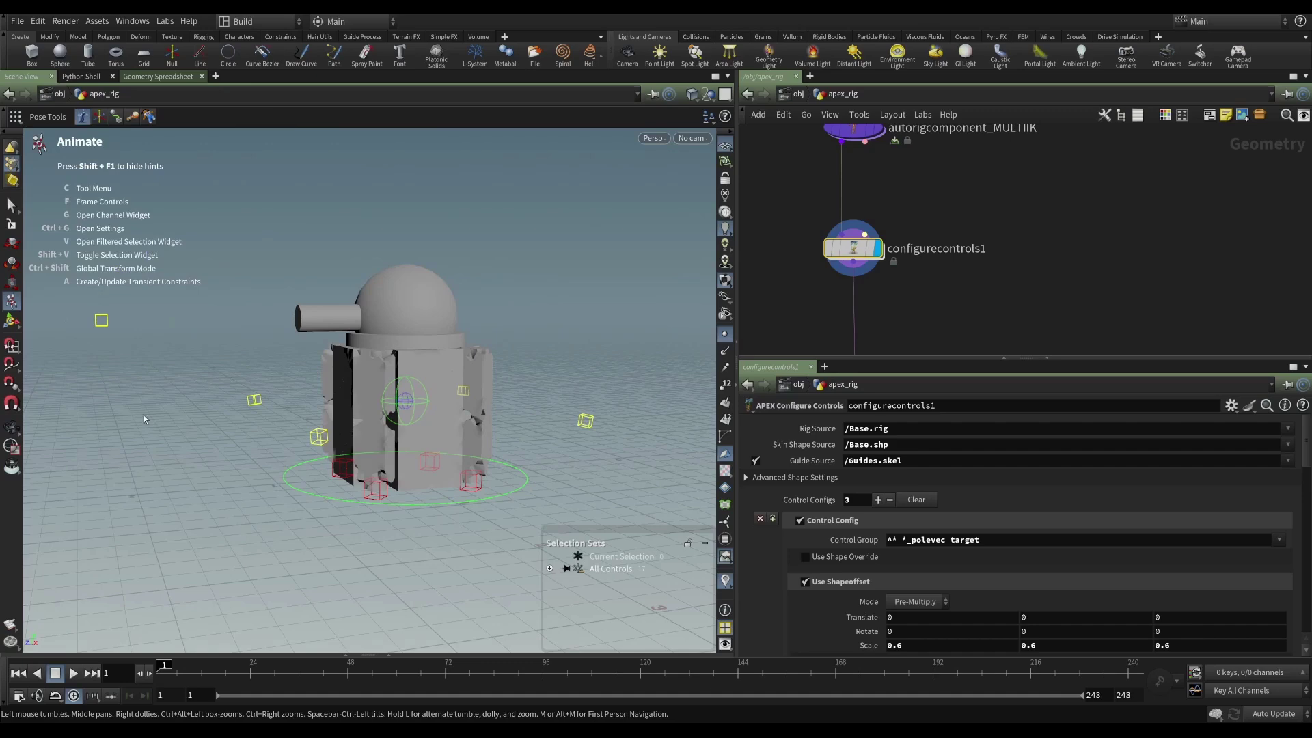
mouse_move(326, 403)
alt+mouse_down()
mouse_move(353, 408)
mouse_move(328, 410)
alt+mouse_up()
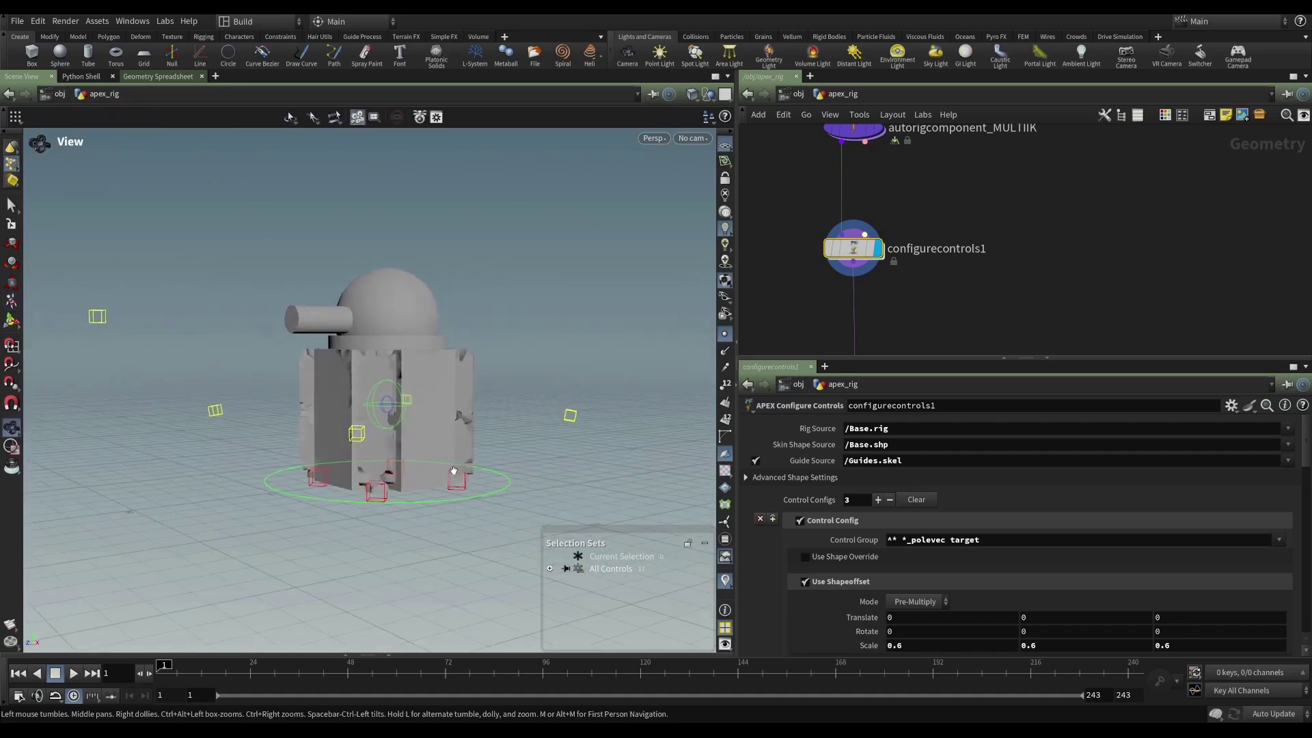
Review the three control configs in configurecontrols1: polevec and target, ik_target, and ik_root with dome_driver, checking their scale, color, limits and visibility options.
scroll(812, 506, down, 3)
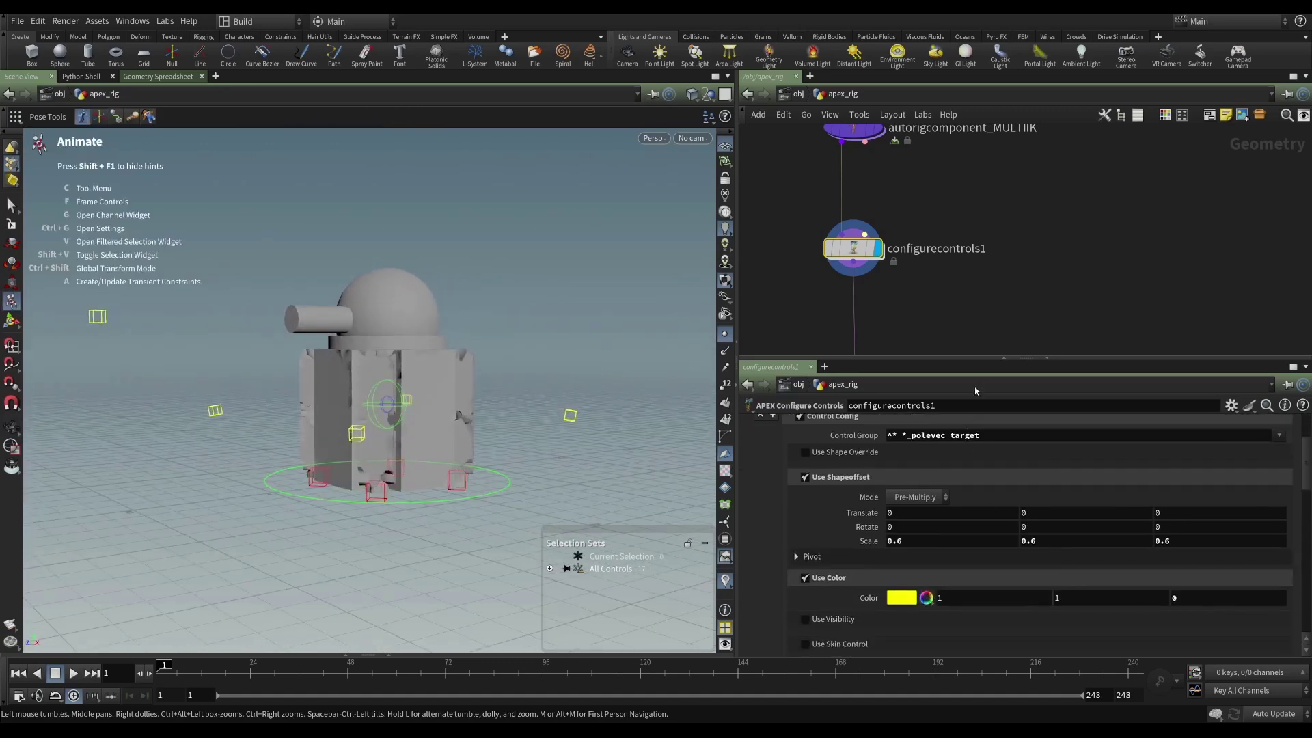
drag(975, 357, 981, 234)
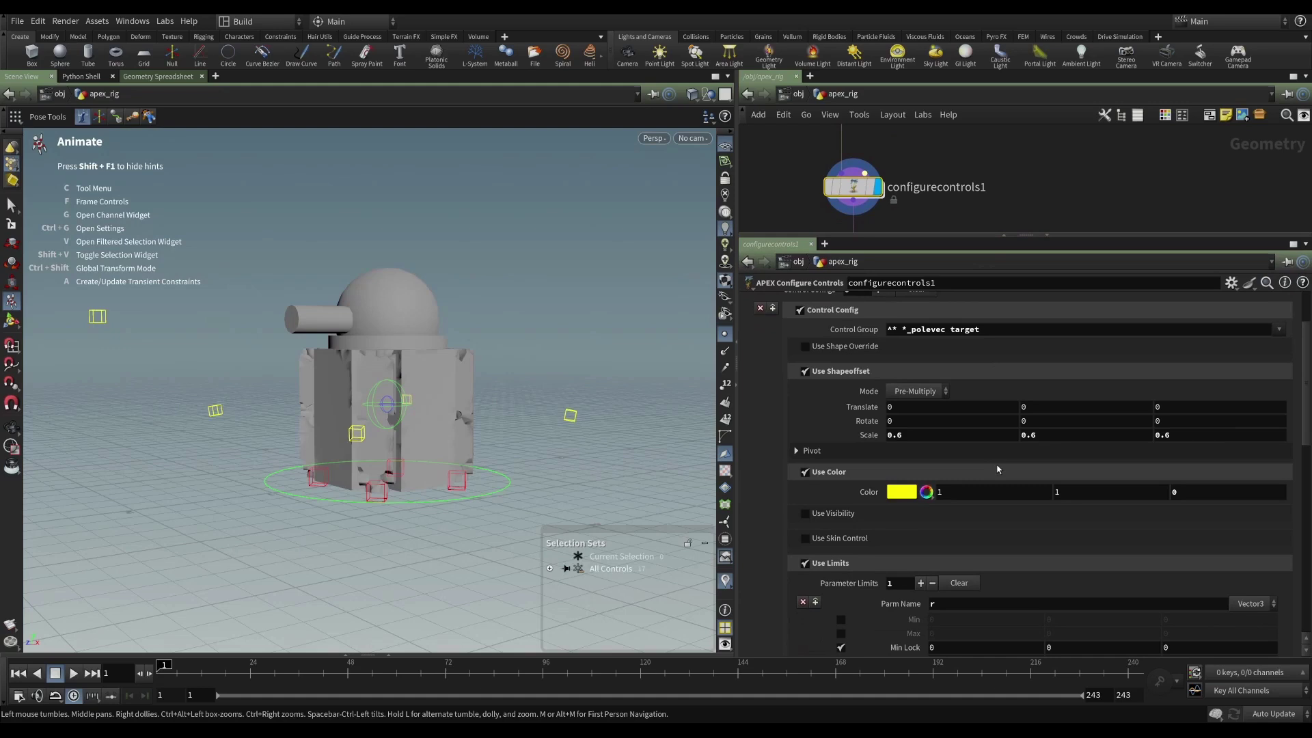
scroll(998, 468, up, 2)
scroll(999, 467, up, 3)
scroll(825, 380, down, 2)
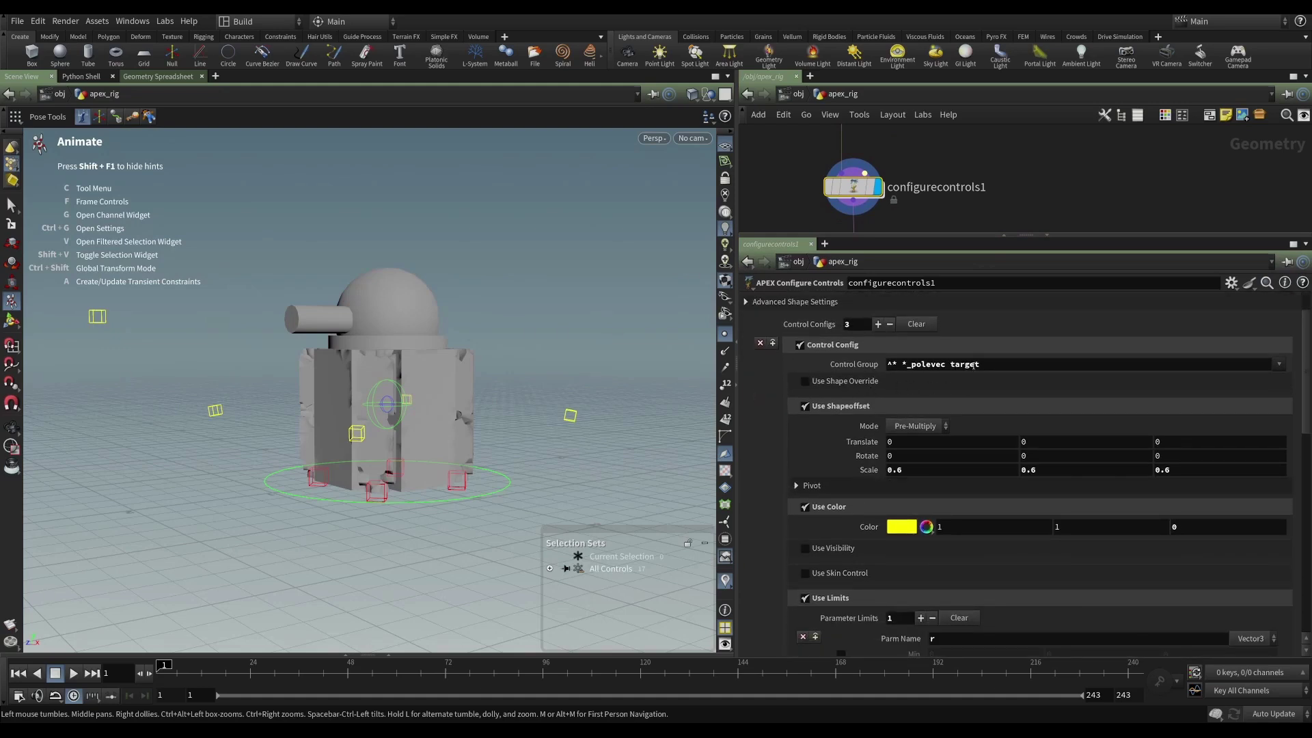
scroll(1032, 482, down, 7)
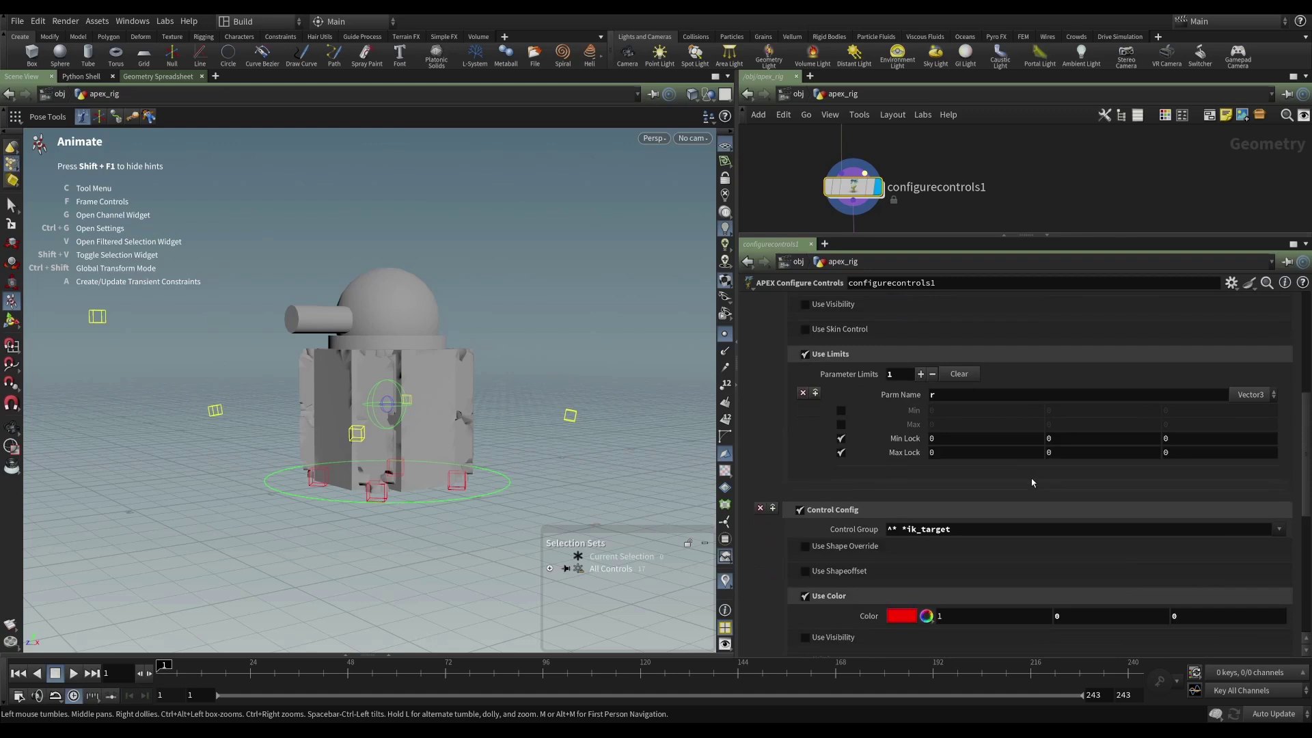
scroll(1032, 482, down, 12)
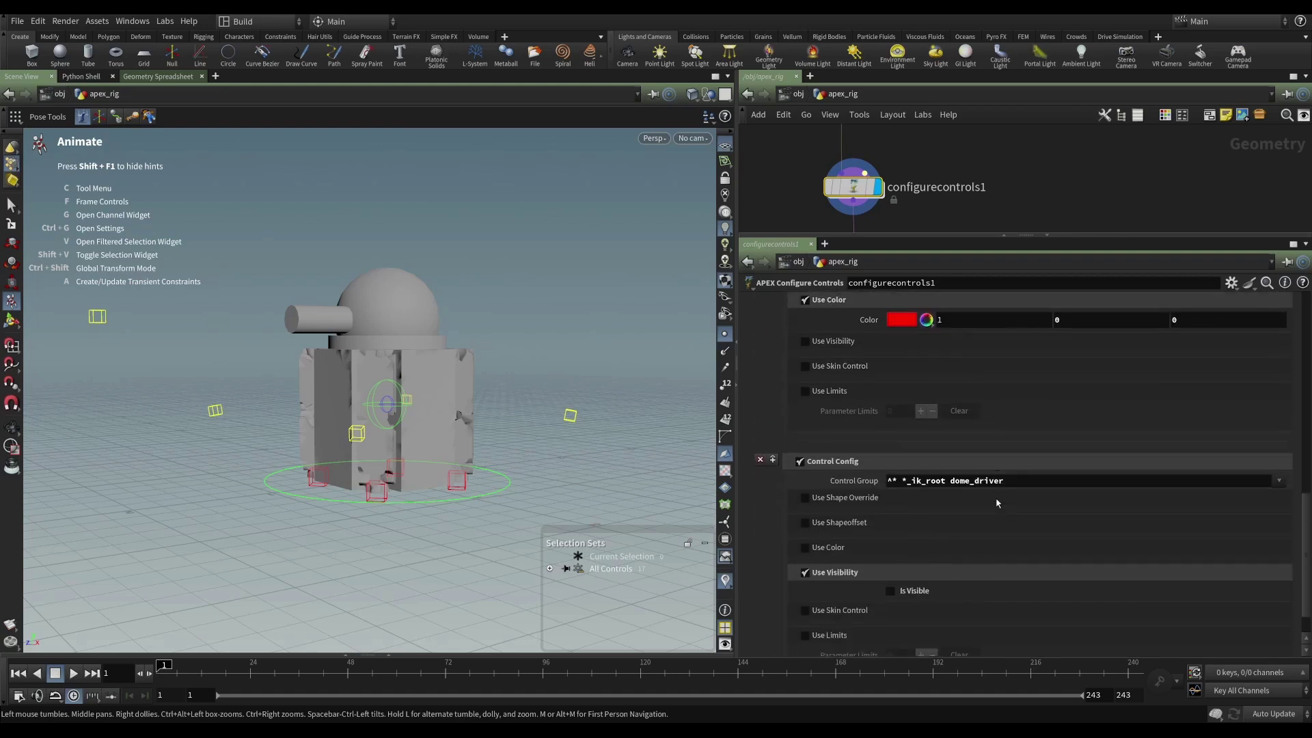
scroll(996, 504, down, 2)
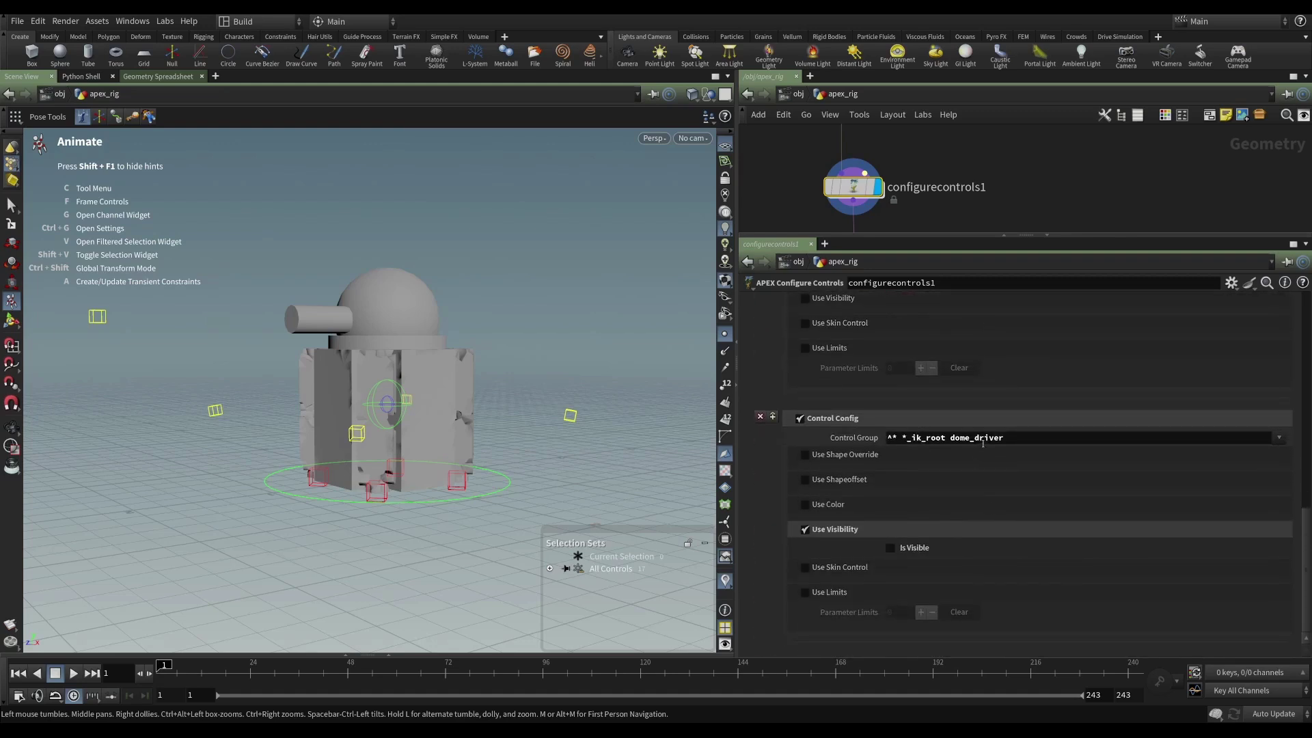
scroll(972, 451, up, 5)
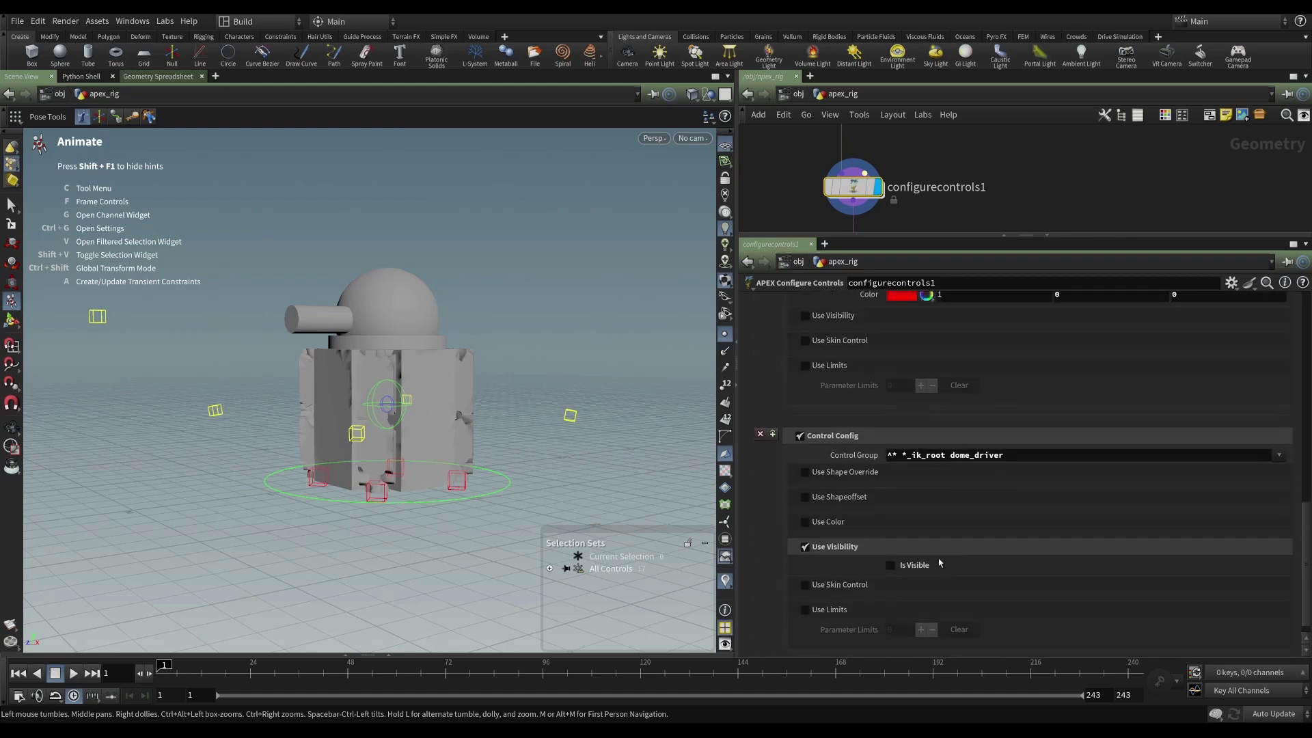
scroll(970, 551, up, 9)
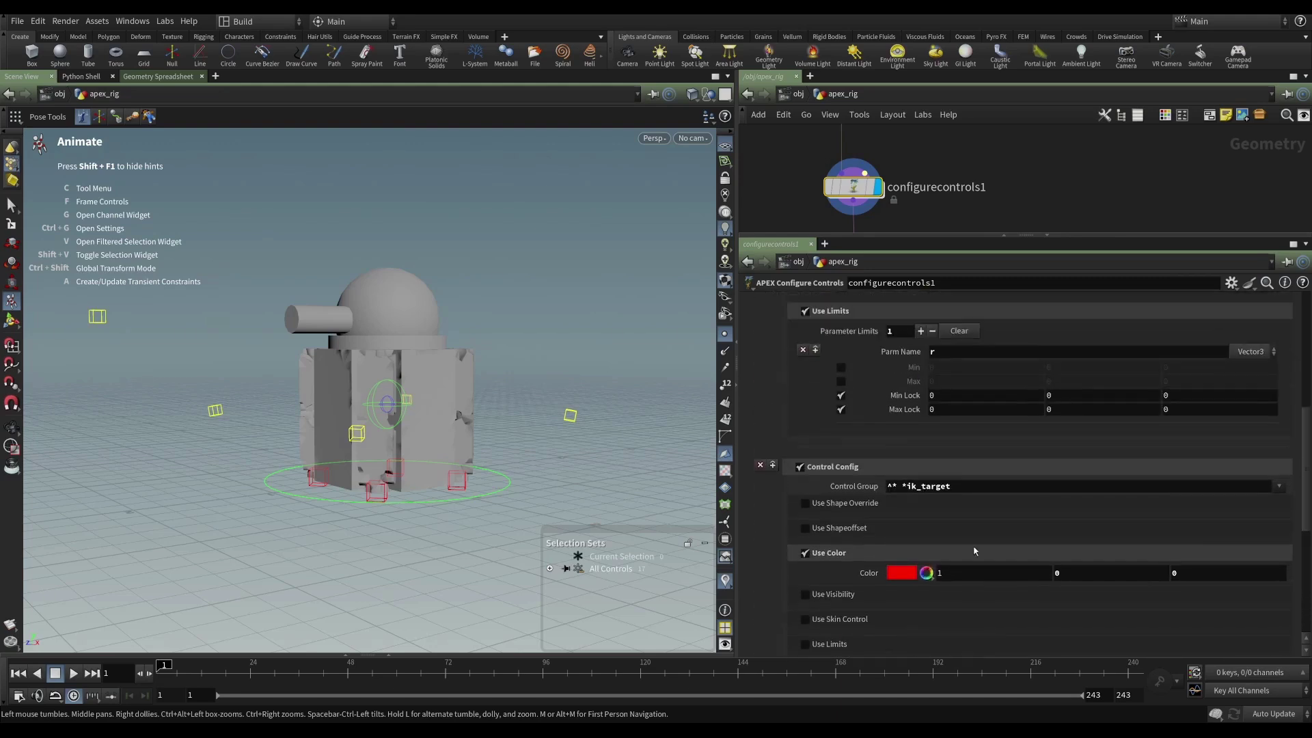
scroll(975, 550, down, 12)
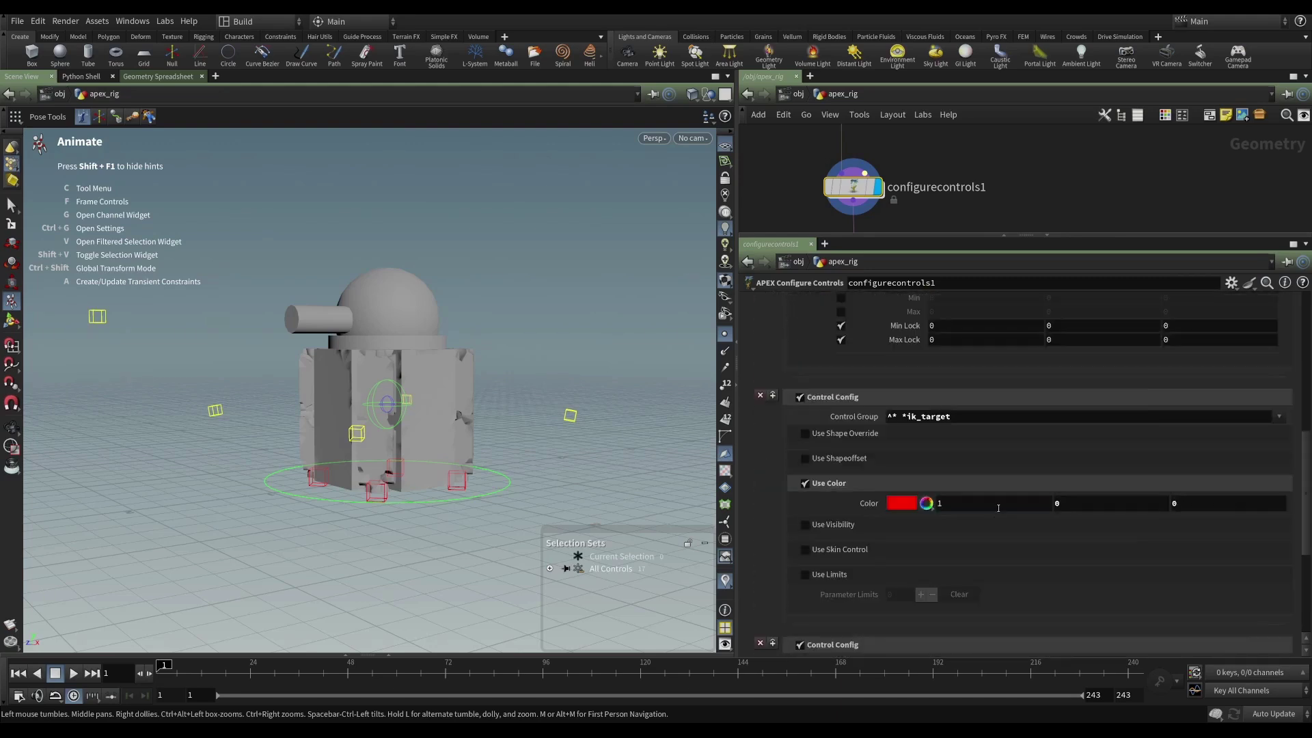
Test the Is Visible option for the *_ik_root and dome_driver controls by toggling it repeatedly, leaving it disabled.
click(891, 549)
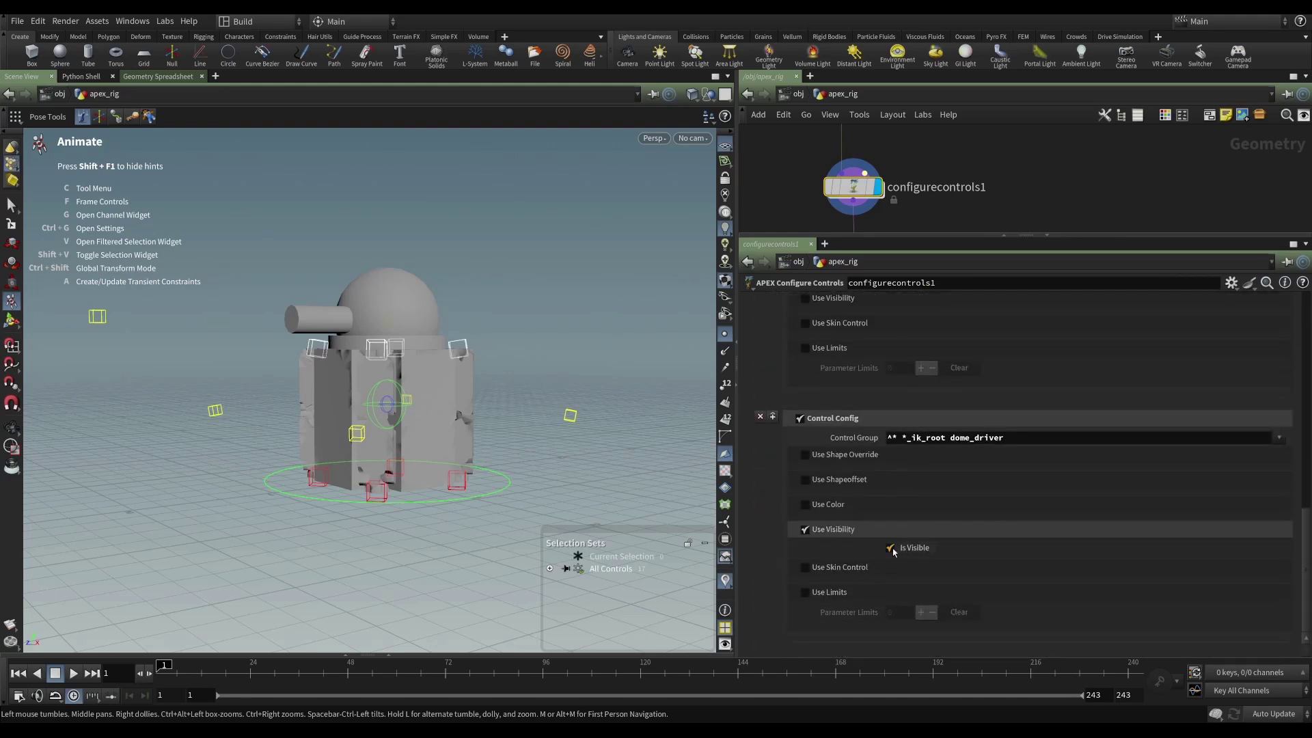
click(891, 548)
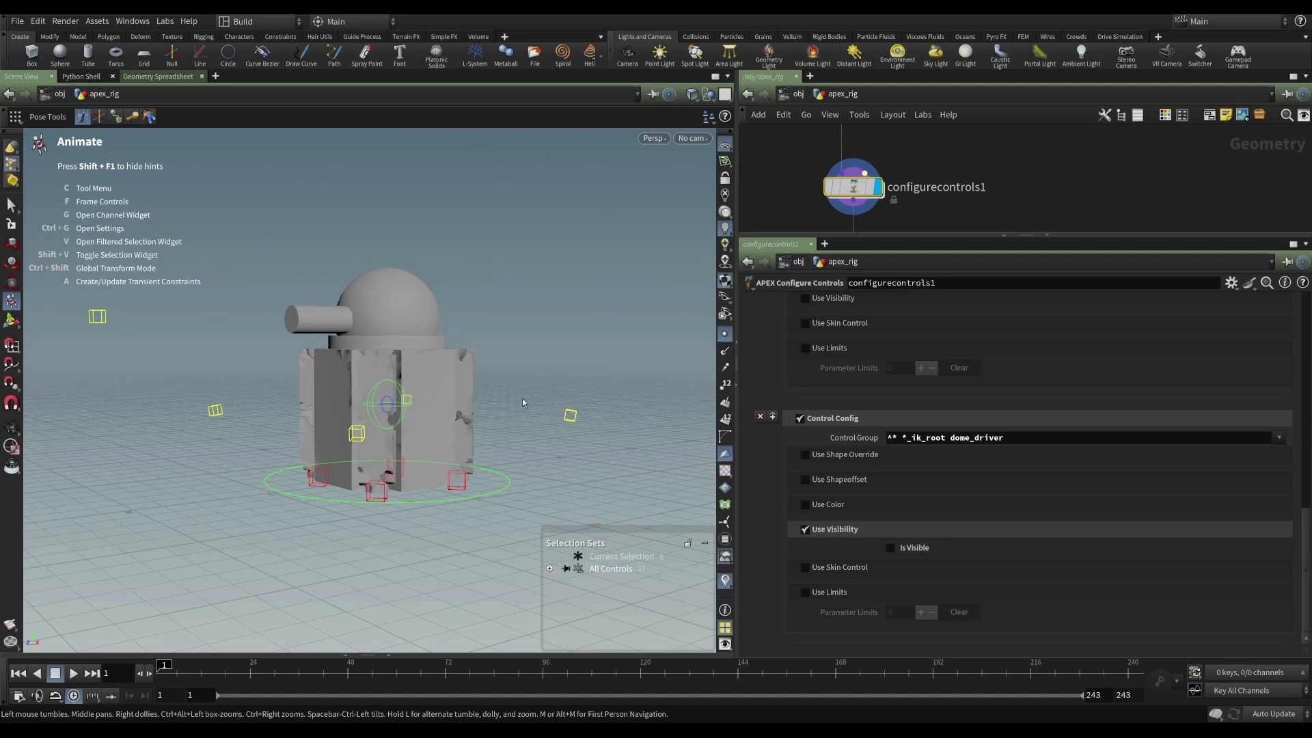
click(892, 550)
click(891, 550)
click(892, 550)
click(892, 551)
alt+drag(707, 463, 510, 408)
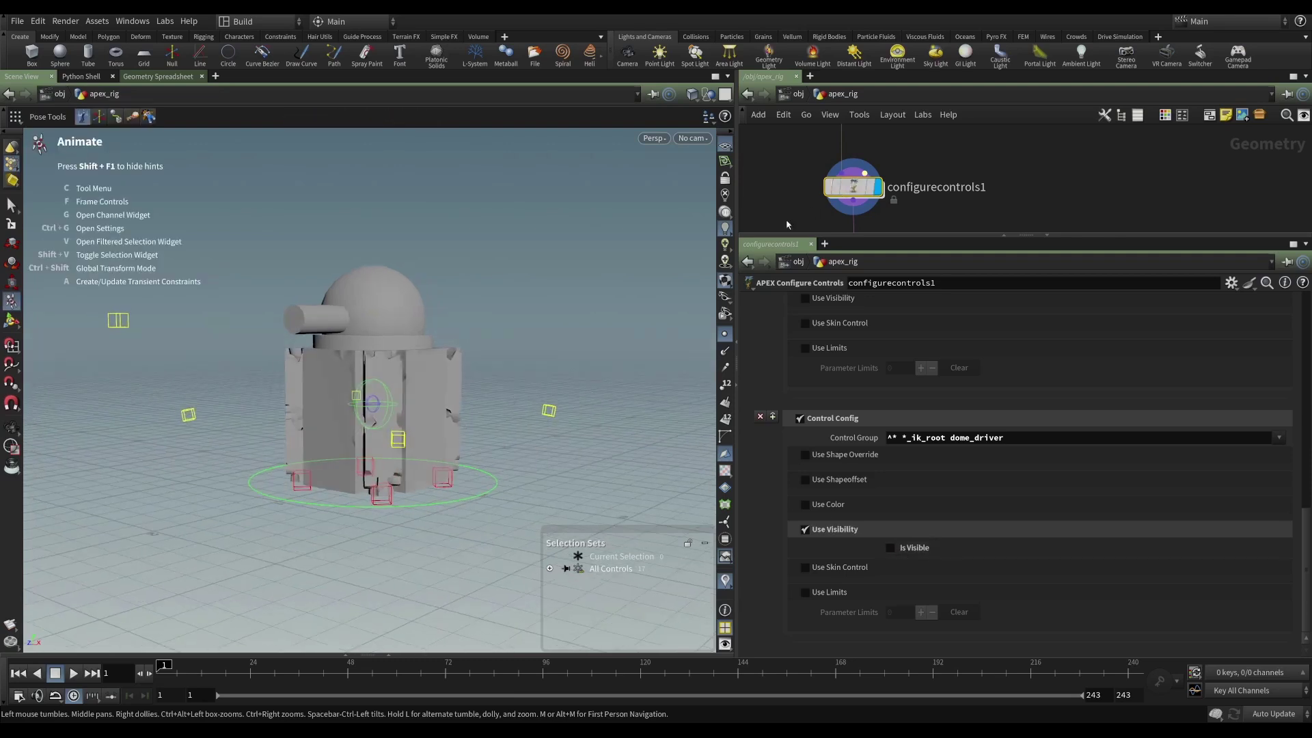